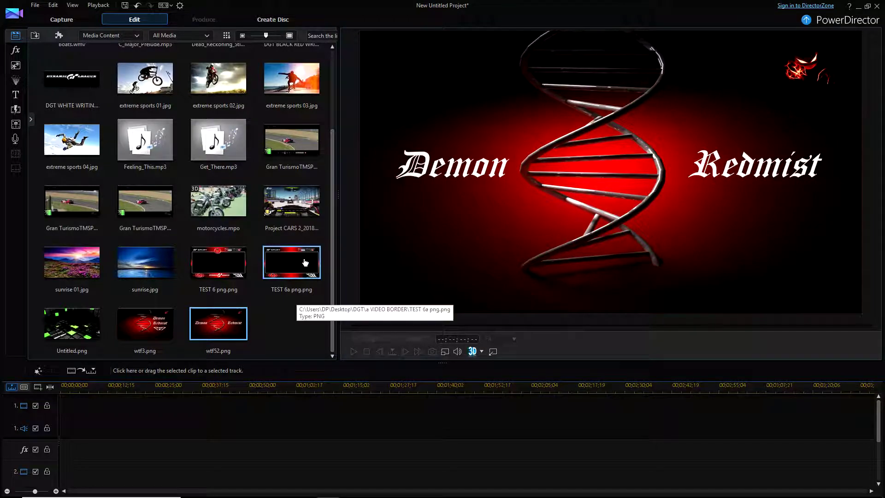
Step: Preview two of the Gran Turismo clips and the Project CARS 2 clip from the media library
{"action": "left_click", "coordinate": [300, 148]}
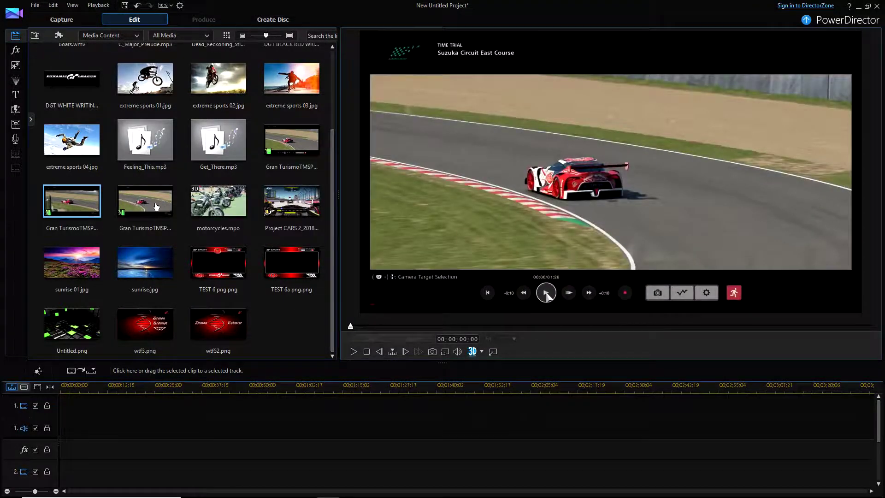
{"action": "left_click", "coordinate": [156, 206]}
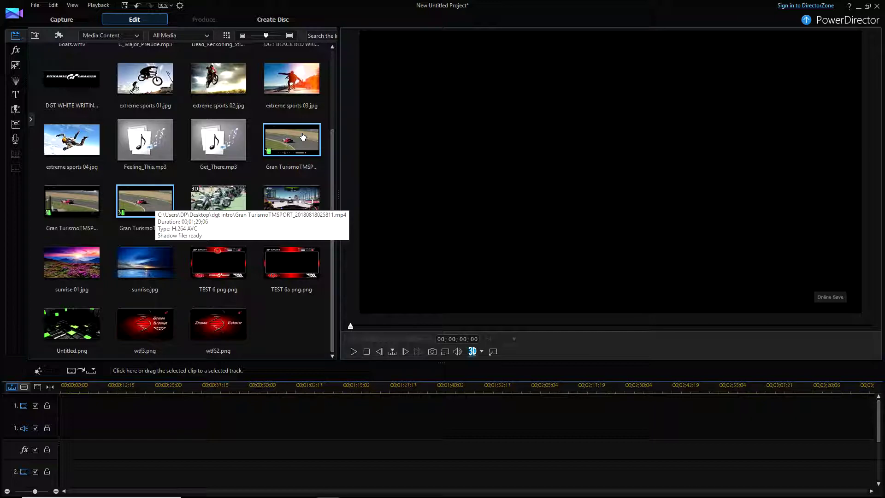
{"action": "left_click", "coordinate": [297, 202]}
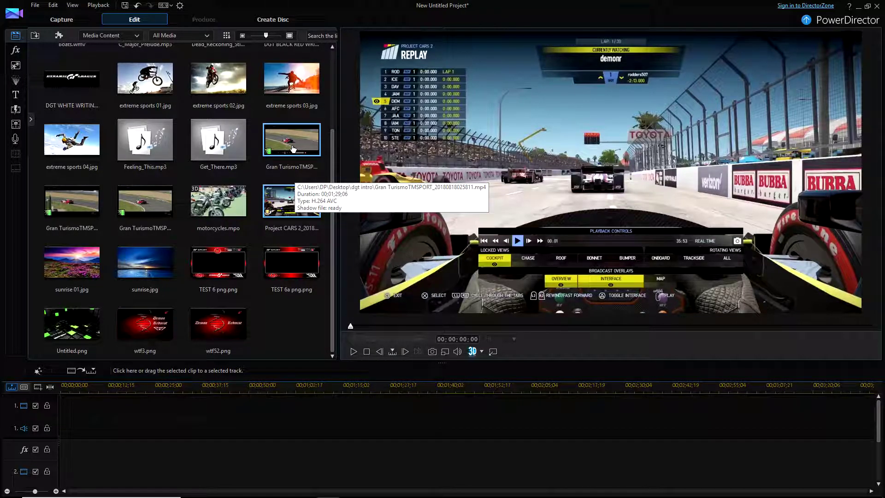
Step: Place the three Gran Turismo clips one at a time, end to end, on video track 1
{"action": "left_click_drag", "start_coordinate": [292, 149], "coordinate": [54, 416]}
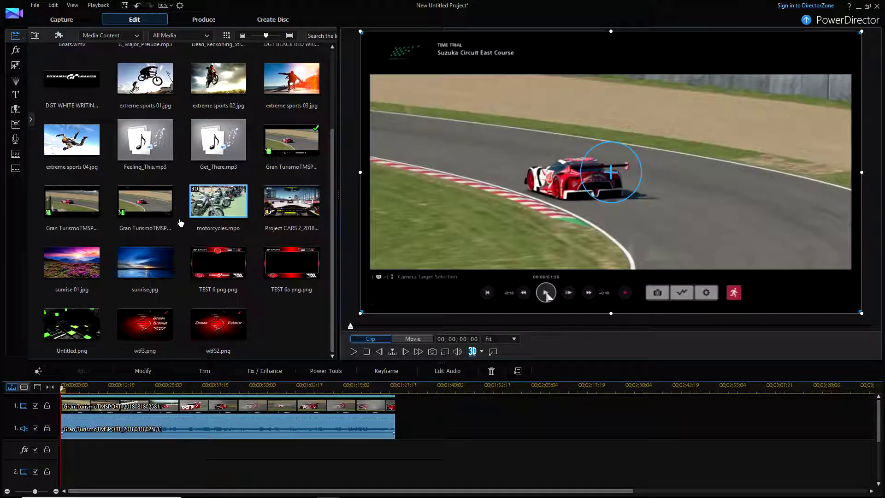
{"action": "left_click_drag", "start_coordinate": [88, 209], "coordinate": [415, 408]}
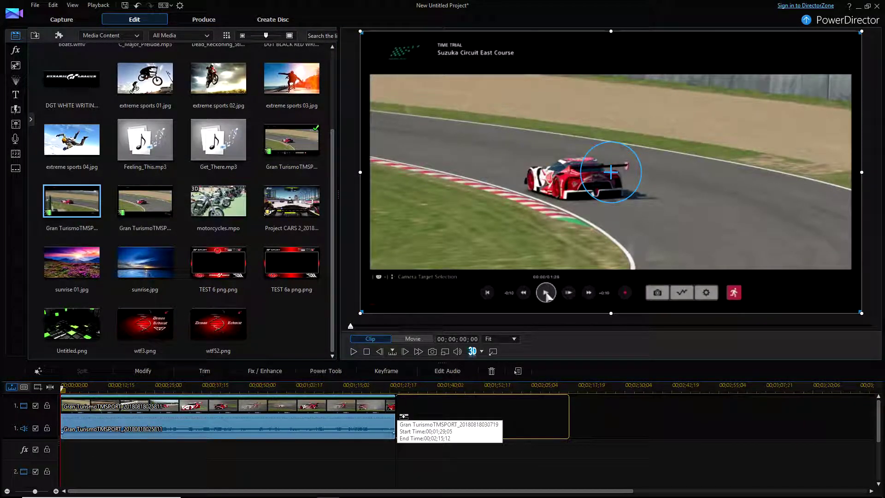
{"action": "left_click", "coordinate": [147, 217]}
{"action": "left_click_drag", "start_coordinate": [147, 217], "coordinate": [573, 418]}
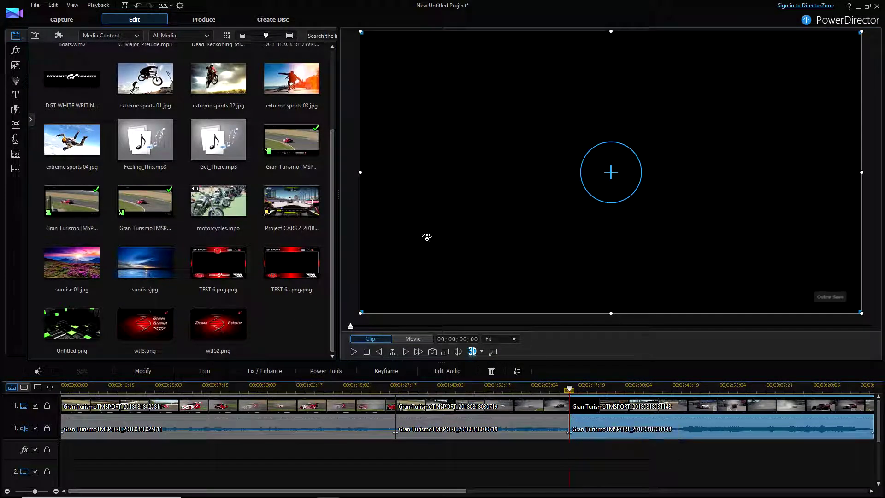
Step: Undo the placement of all three Gran Turismo clips so track 1 is empty
{"action": "left_click", "coordinate": [137, 5]}
{"action": "left_click", "coordinate": [137, 6]}
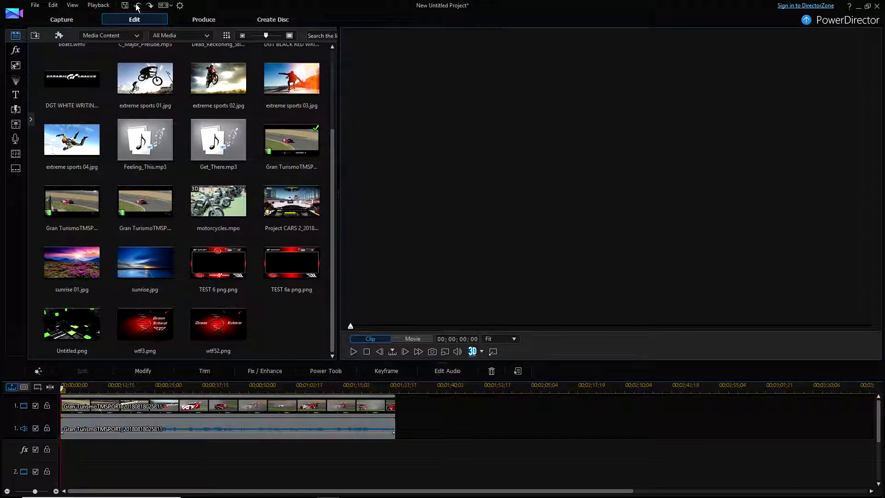
{"action": "left_click", "coordinate": [138, 5]}
{"action": "left_click", "coordinate": [138, 6]}
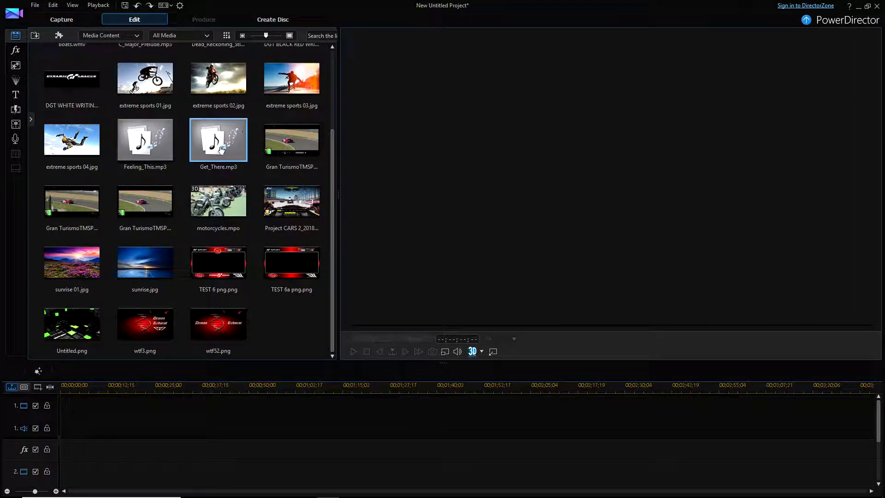
Step: Select all three Gran Turismo clips in the library and add them together at the start of video track 1
{"action": "left_click", "coordinate": [293, 147]}
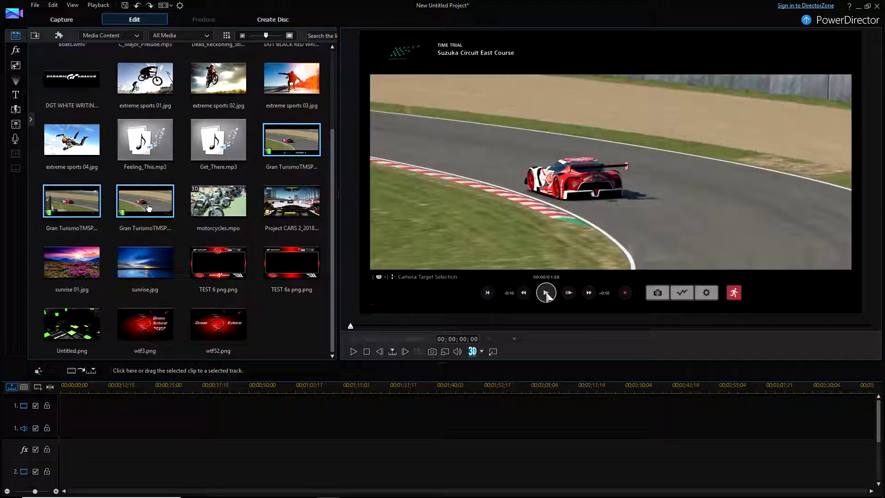
{"action": "left_click_drag", "start_coordinate": [149, 208], "coordinate": [70, 426]}
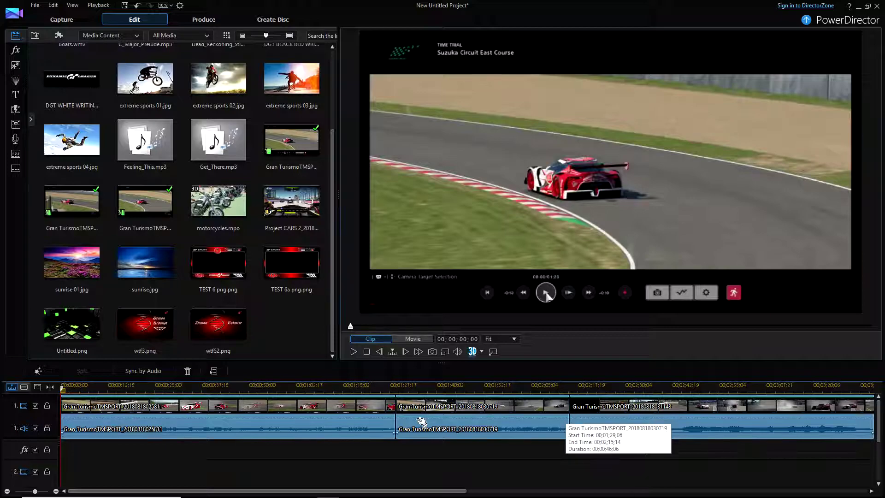
Step: Play the first timeline clip for about 33 seconds, pause, and return the playhead to the start
{"action": "left_click", "coordinate": [331, 408]}
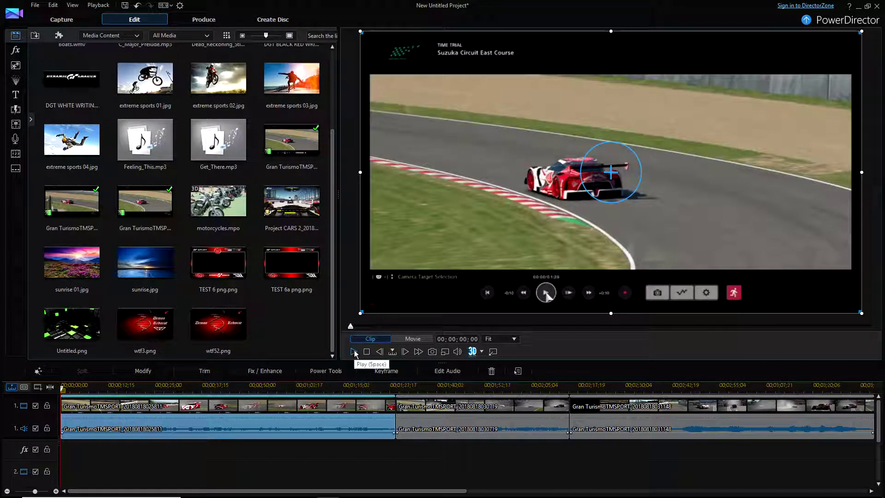
{"action": "left_click", "coordinate": [457, 353]}
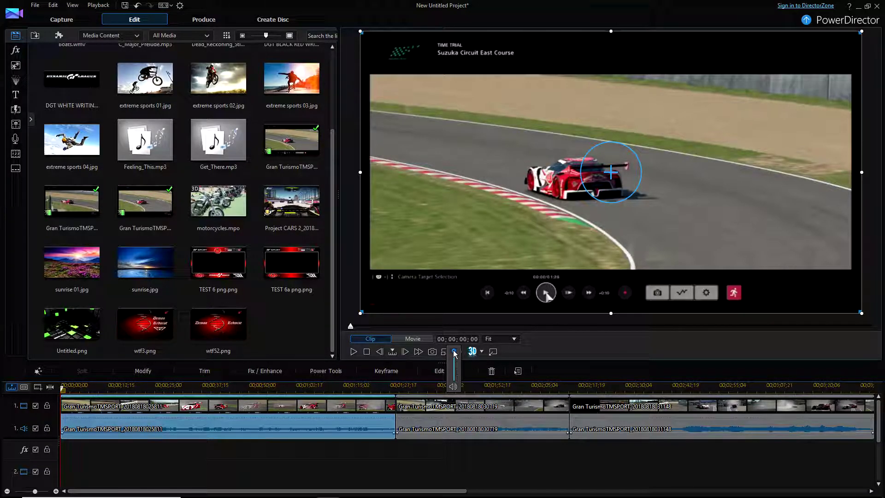
{"action": "left_click", "coordinate": [355, 352]}
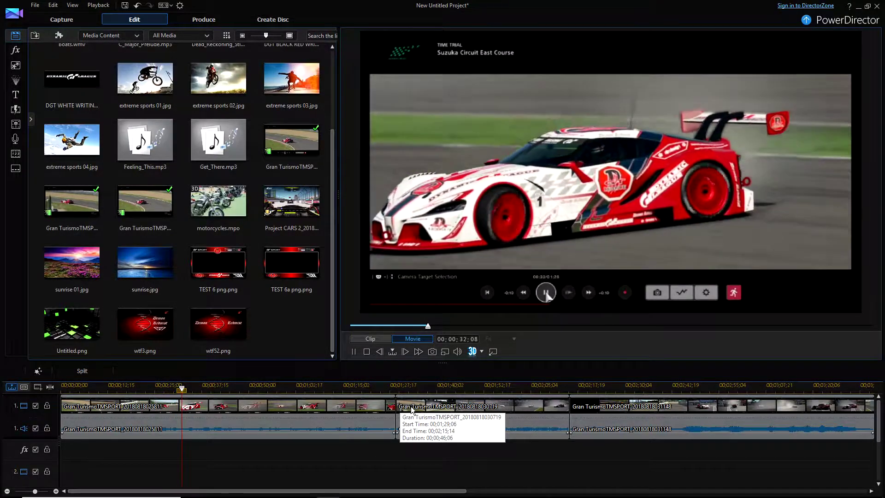
{"action": "key", "text": "space"}
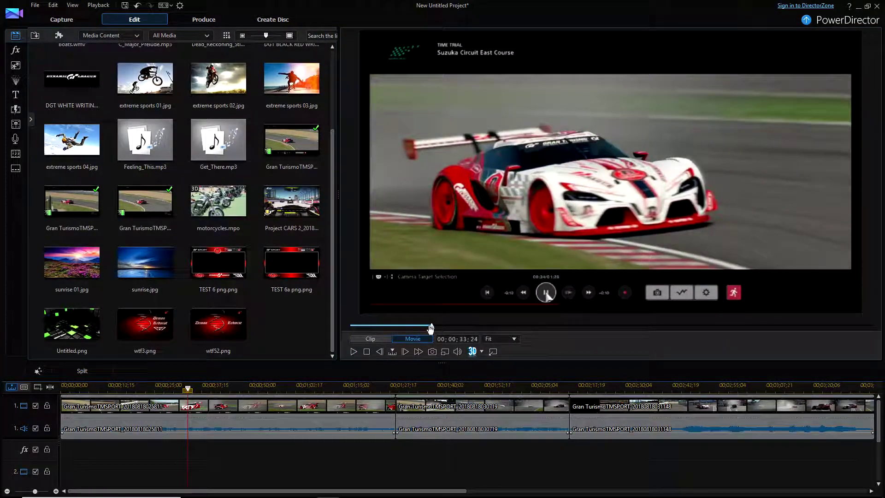
{"action": "left_click_drag", "start_coordinate": [429, 329], "coordinate": [351, 331]}
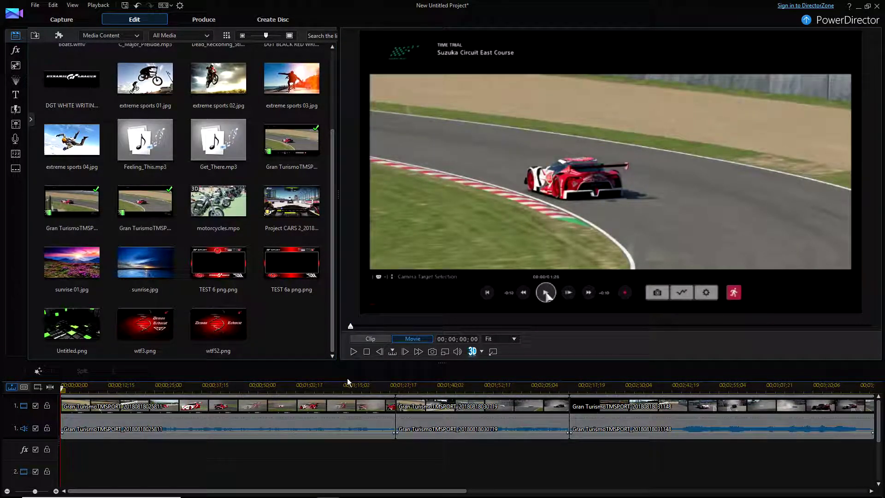
Step: Raise the preview volume and play the movie from the start to about 13 seconds
{"action": "left_click", "coordinate": [457, 352]}
{"action": "left_click_drag", "start_coordinate": [458, 357], "coordinate": [458, 328]}
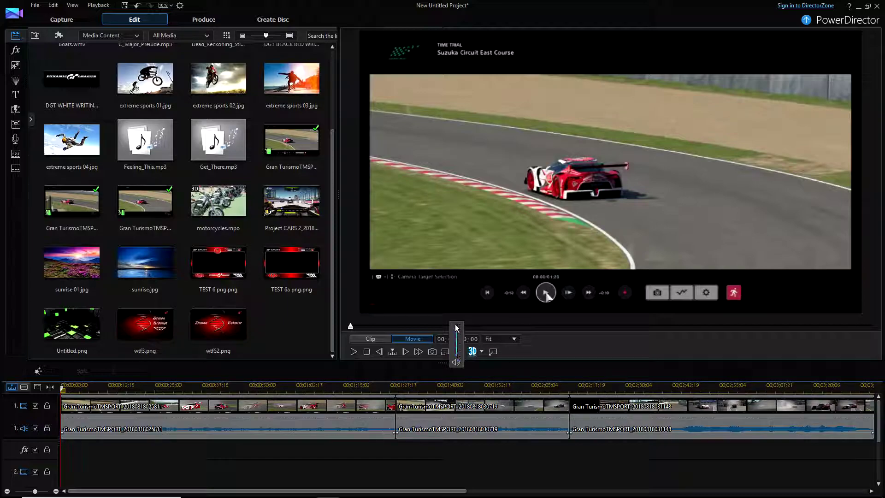
{"action": "left_click", "coordinate": [540, 345]}
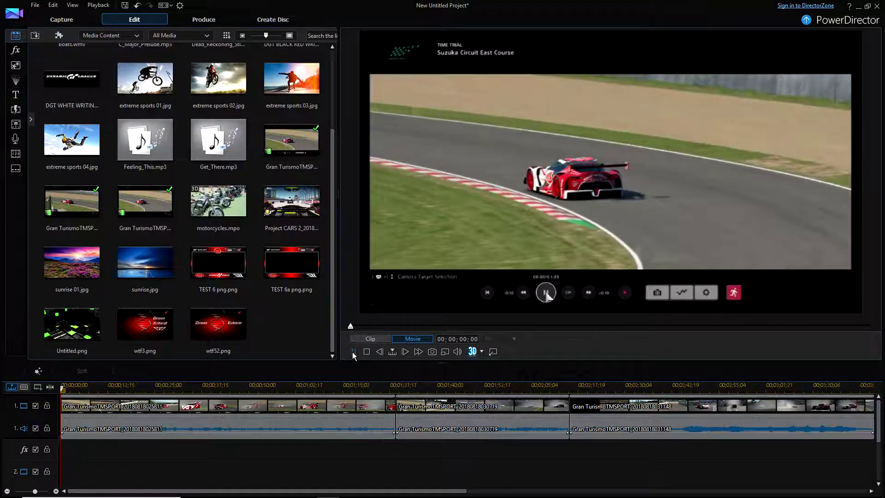
{"action": "left_click", "coordinate": [353, 352]}
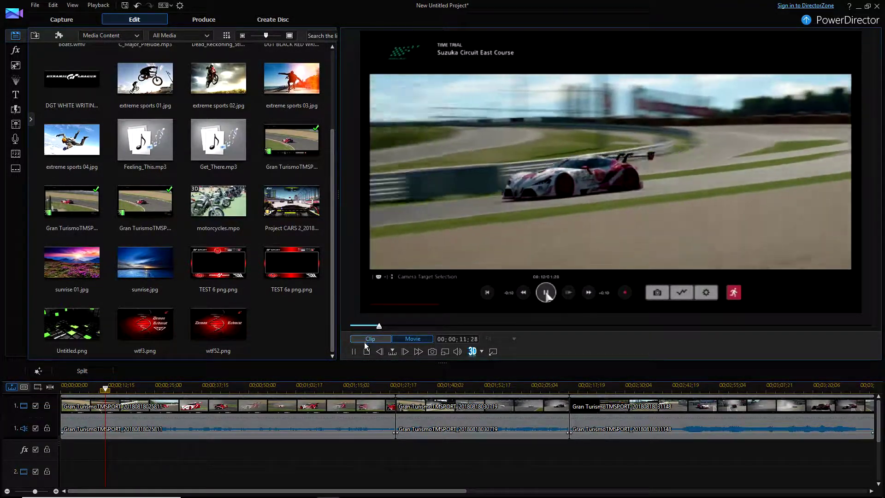
{"action": "left_click", "coordinate": [353, 352]}
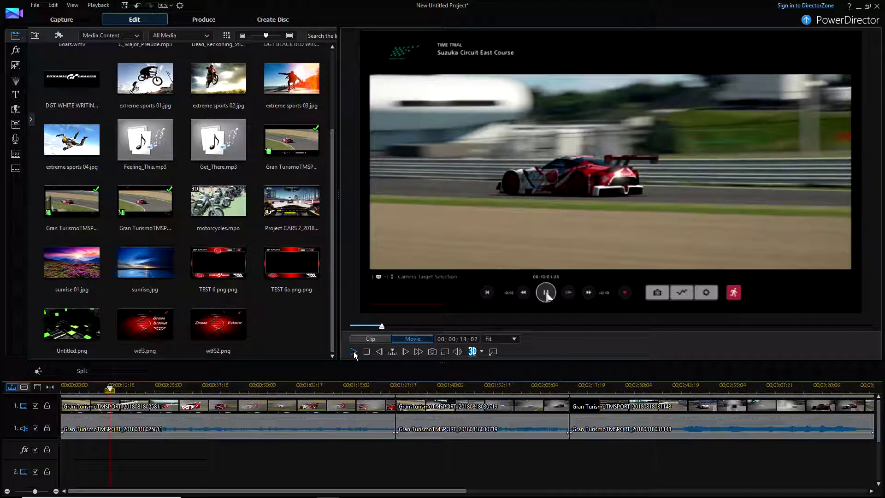
Step: Unlink the video and audio of the first clip on track 1
{"action": "left_click", "coordinate": [270, 406]}
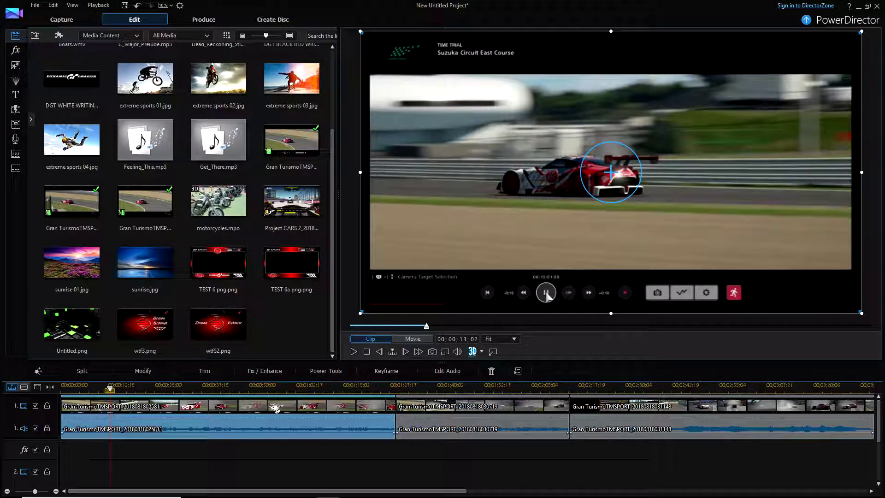
{"action": "right_click", "coordinate": [275, 409]}
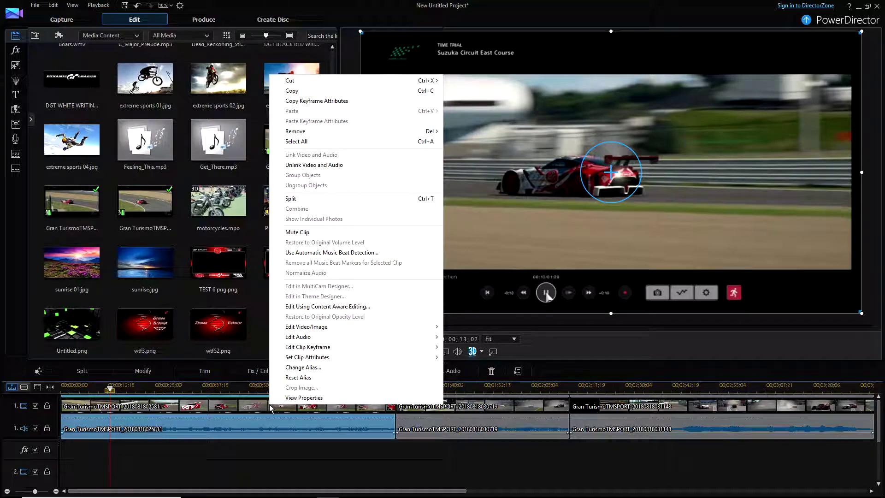
{"action": "left_click", "coordinate": [338, 165]}
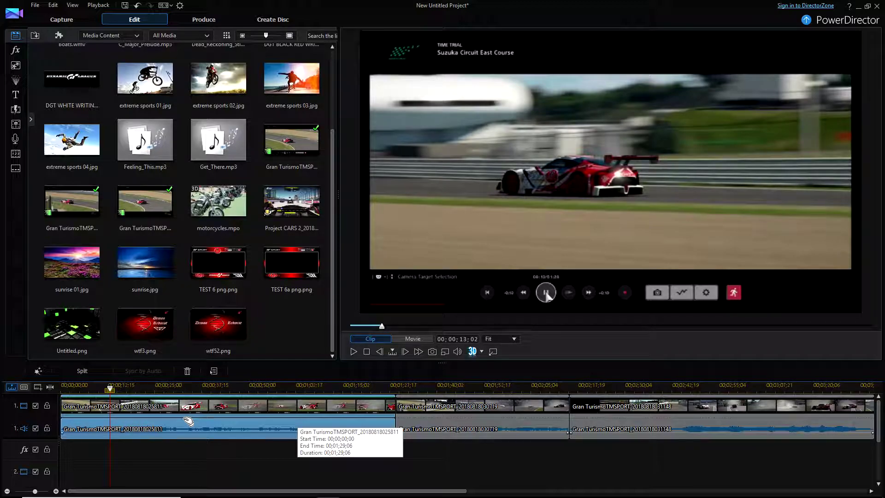
Step: Remove the first clip's audio from audio track 1, leaving a gap
{"action": "left_click", "coordinate": [242, 424]}
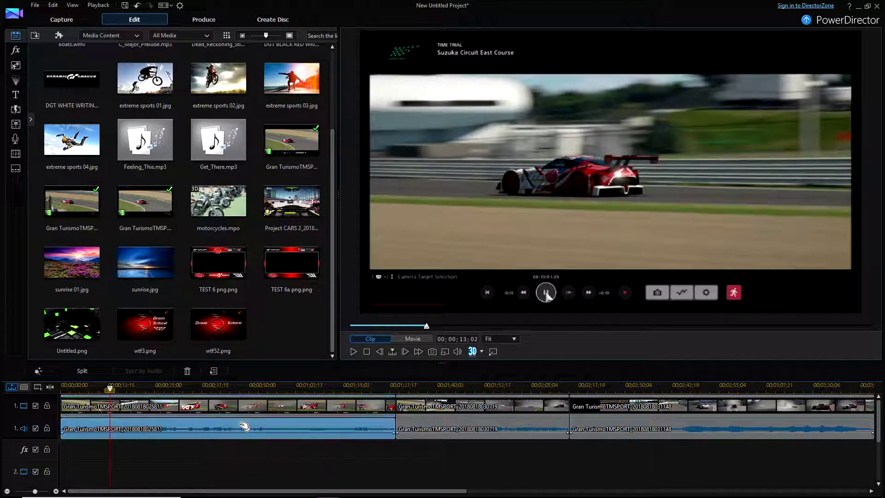
{"action": "right_click", "coordinate": [240, 423]}
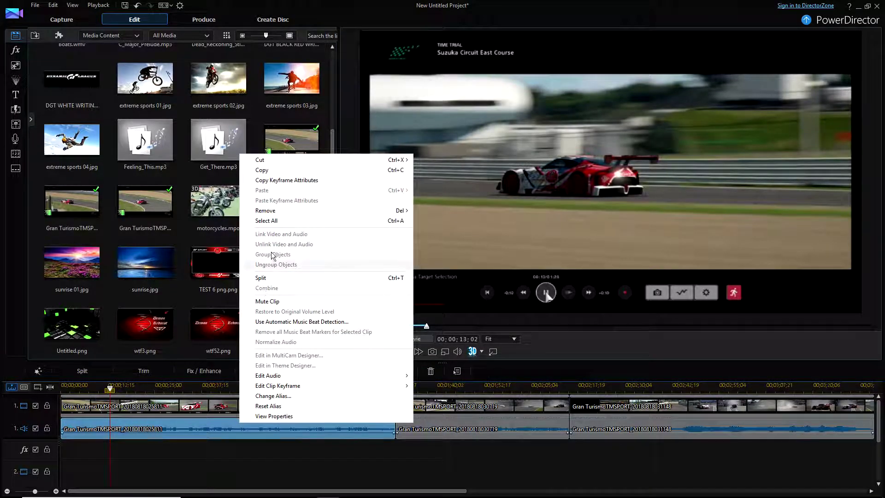
{"action": "mouse_move", "coordinate": [276, 212]}
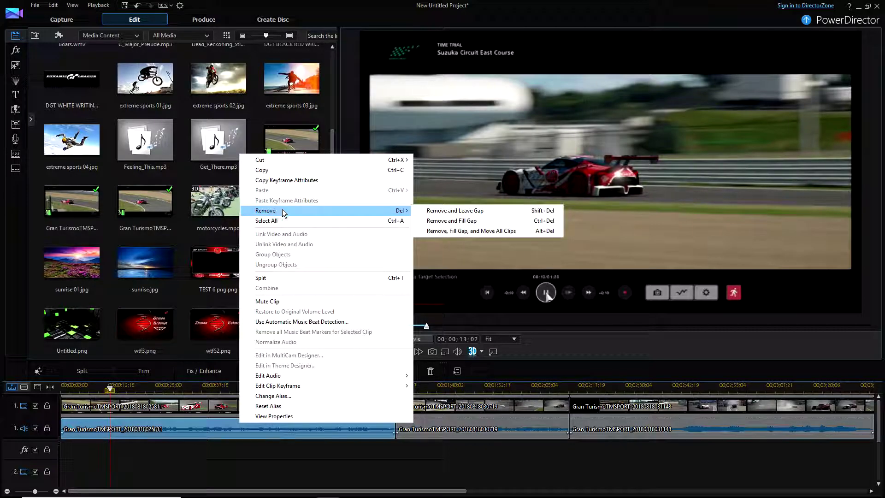
{"action": "left_click", "coordinate": [489, 213]}
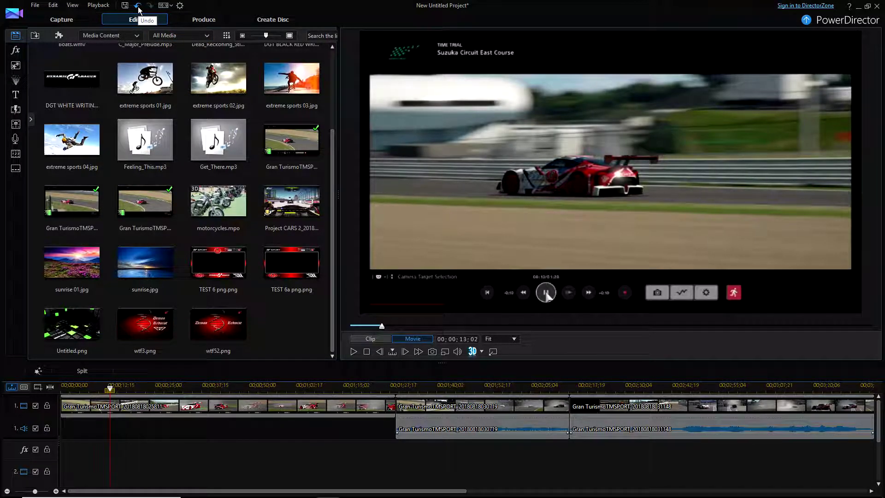
Step: Disable audio track 1 while playing the start of the second clip, and re-enable the track
{"action": "left_click", "coordinate": [455, 409]}
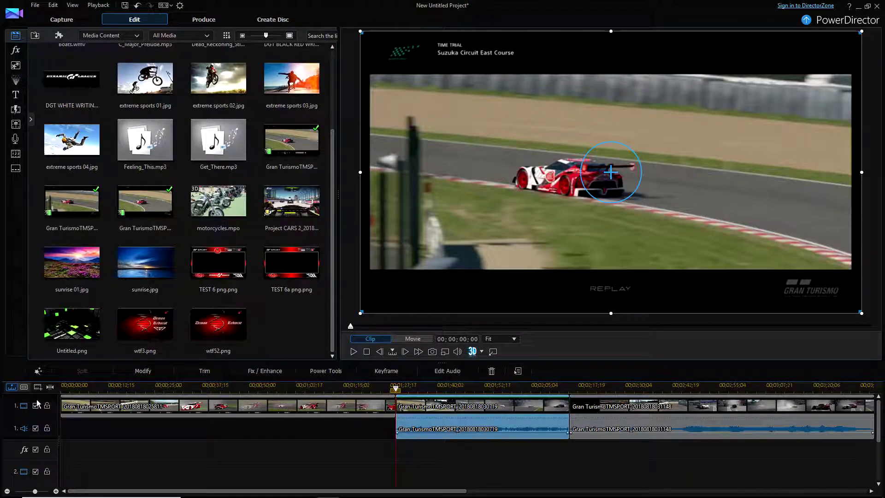
{"action": "left_click", "coordinate": [36, 428]}
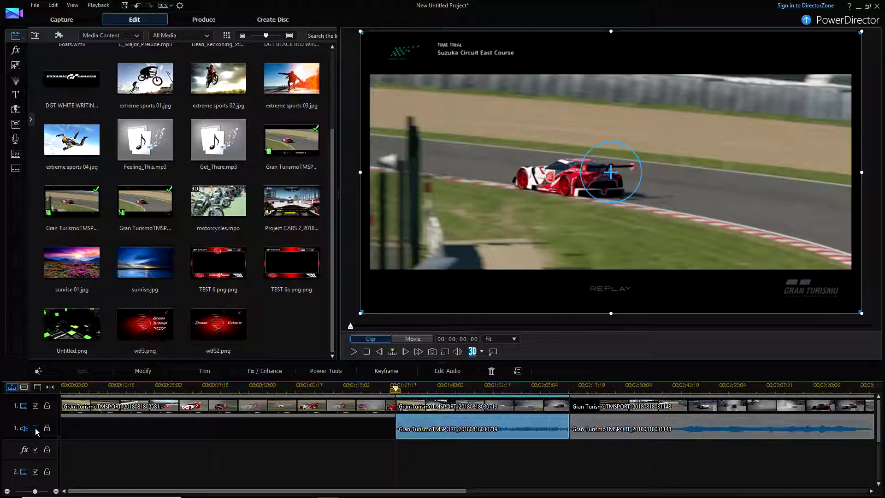
{"action": "left_click", "coordinate": [354, 352]}
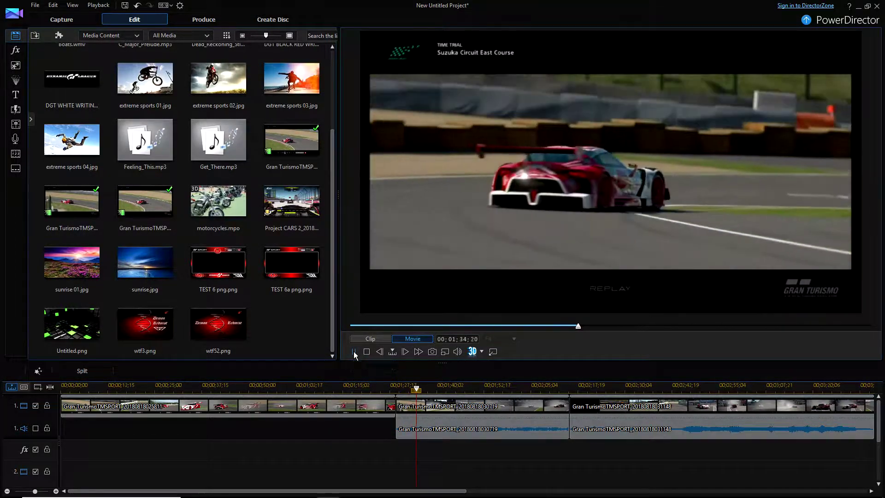
{"action": "left_click", "coordinate": [354, 351]}
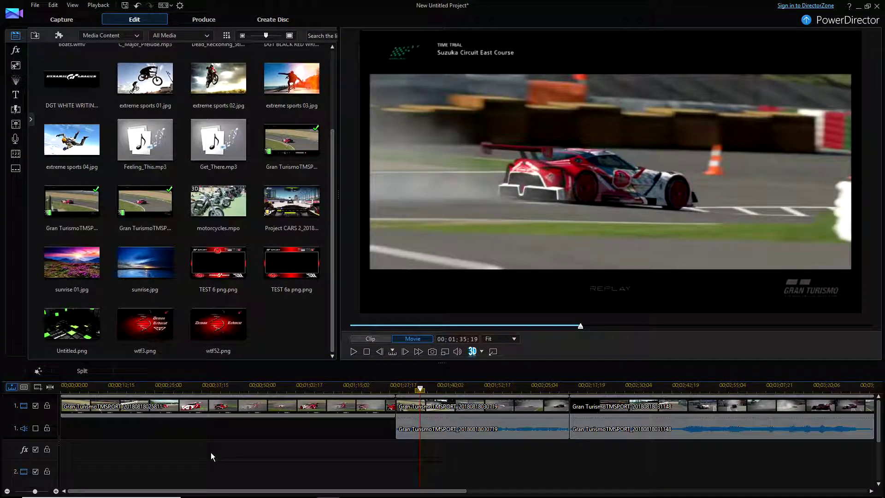
{"action": "left_click", "coordinate": [35, 428]}
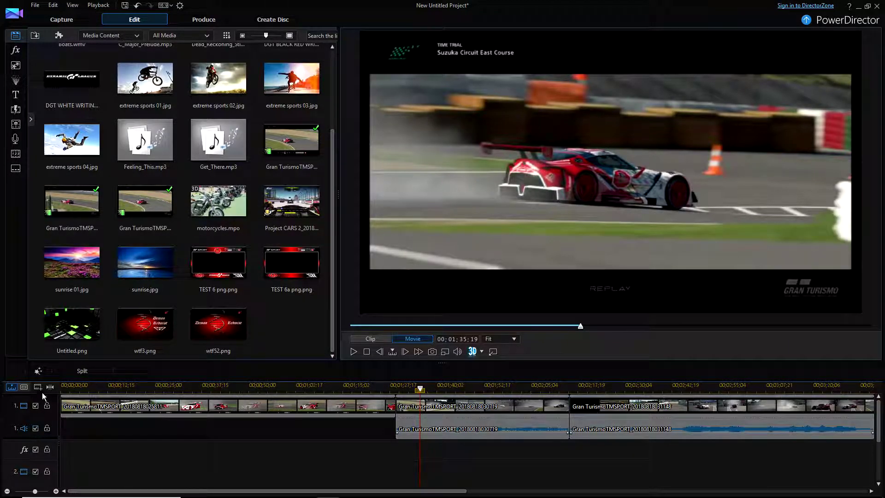
Step: Undo the recent audio edits back to the first clip with its linked audio
{"action": "left_click", "coordinate": [138, 8]}
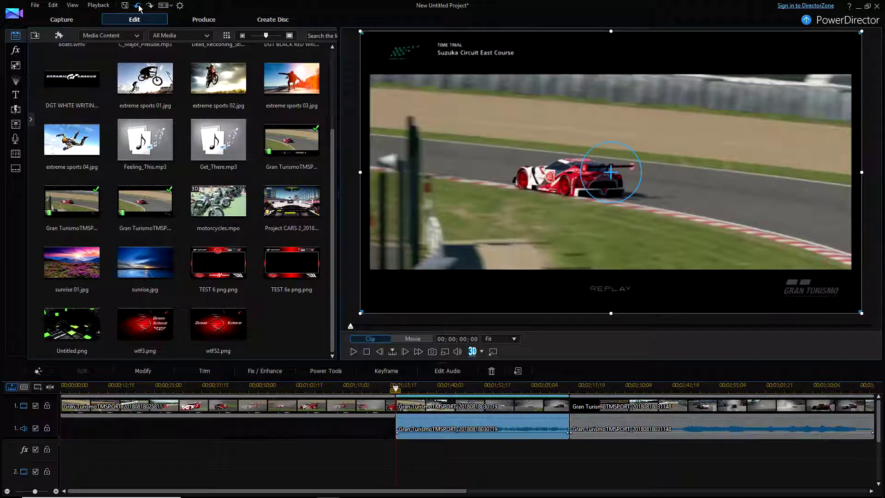
{"action": "left_click", "coordinate": [138, 8]}
{"action": "left_click", "coordinate": [138, 8]}
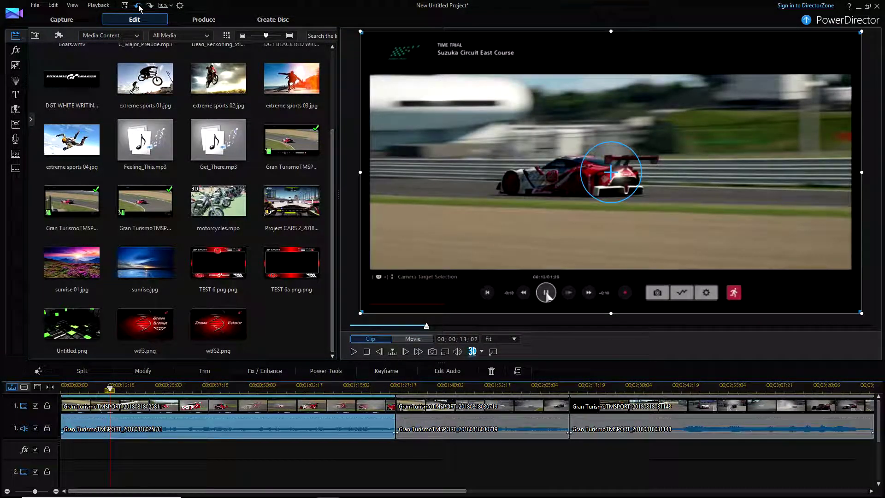
Step: Select the first timeline clip and play the movie from its beginning
{"action": "left_click", "coordinate": [448, 410]}
{"action": "left_click", "coordinate": [303, 409]}
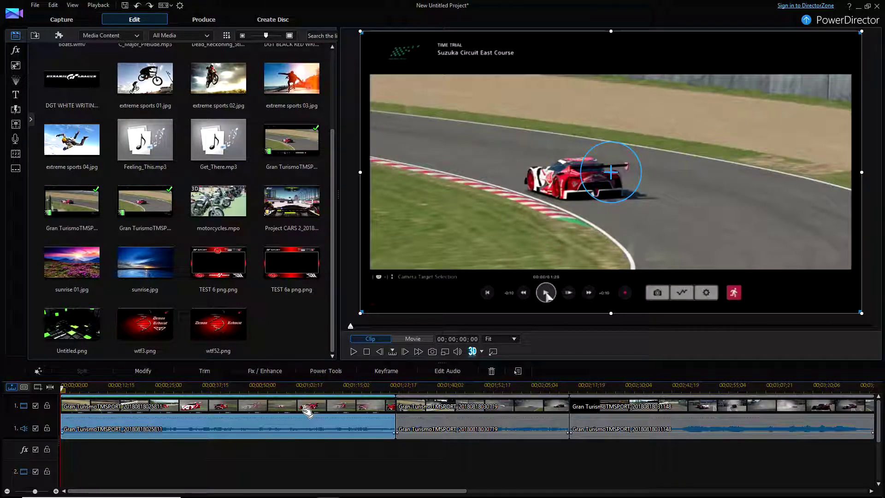
{"action": "left_click", "coordinate": [354, 352]}
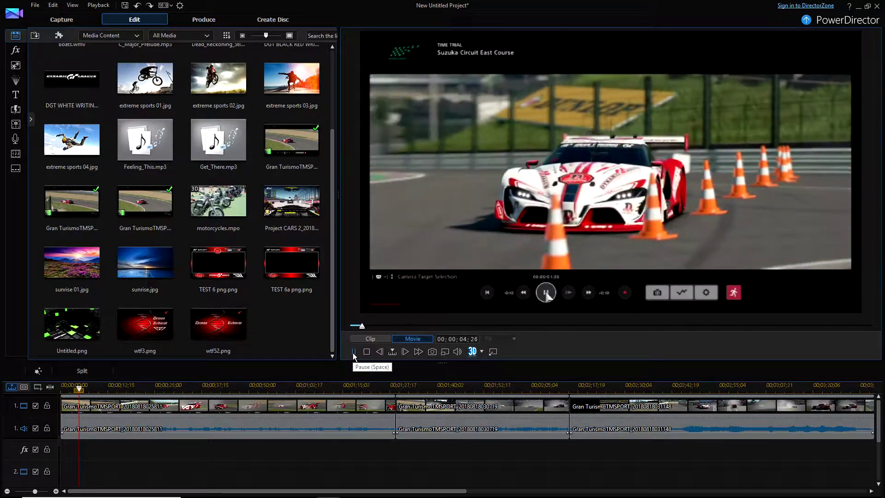
Step: Pause the movie, split the first clip at 00;00;05;23, and undo the split
{"action": "left_click", "coordinate": [353, 352]}
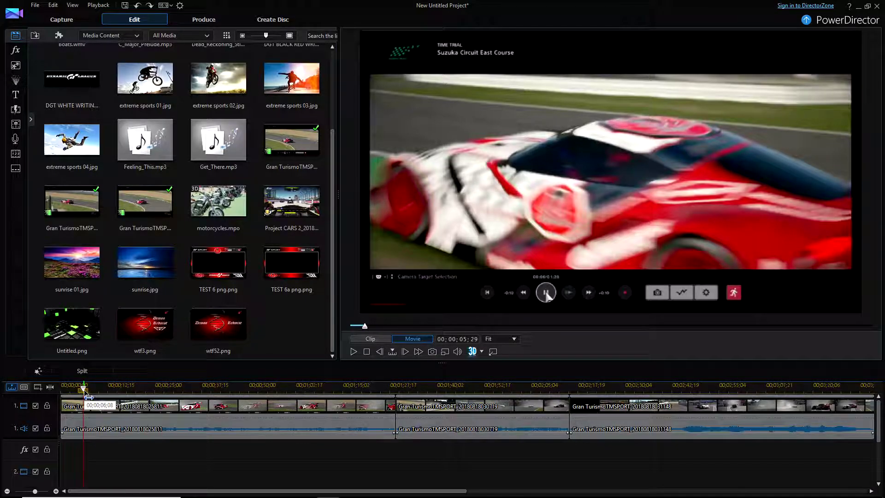
{"action": "left_click_drag", "start_coordinate": [88, 395], "coordinate": [88, 396]}
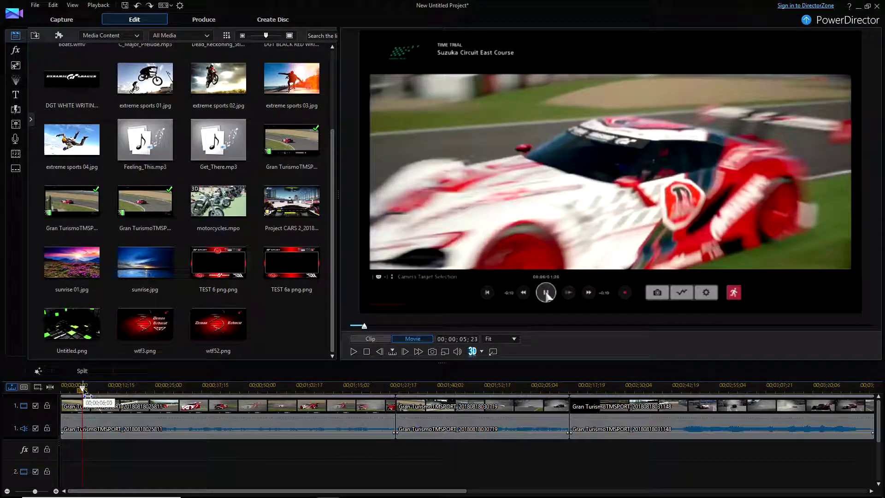
{"action": "left_click", "coordinate": [85, 371]}
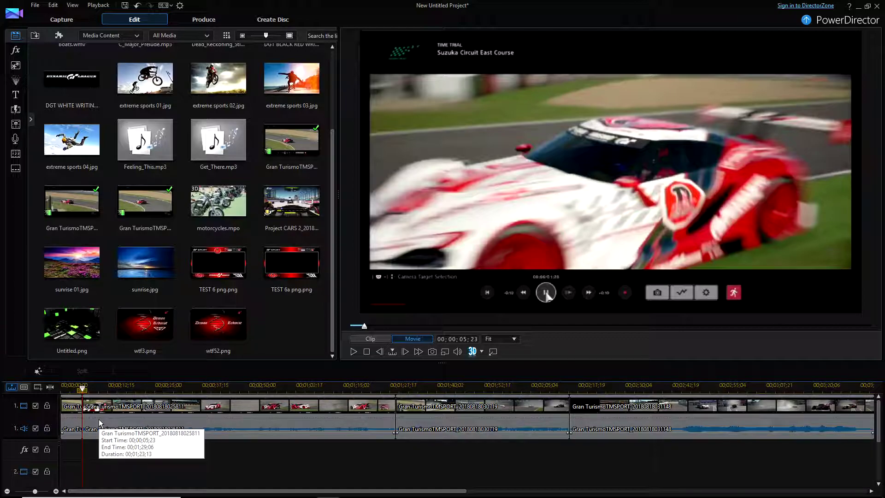
{"action": "left_click", "coordinate": [137, 6]}
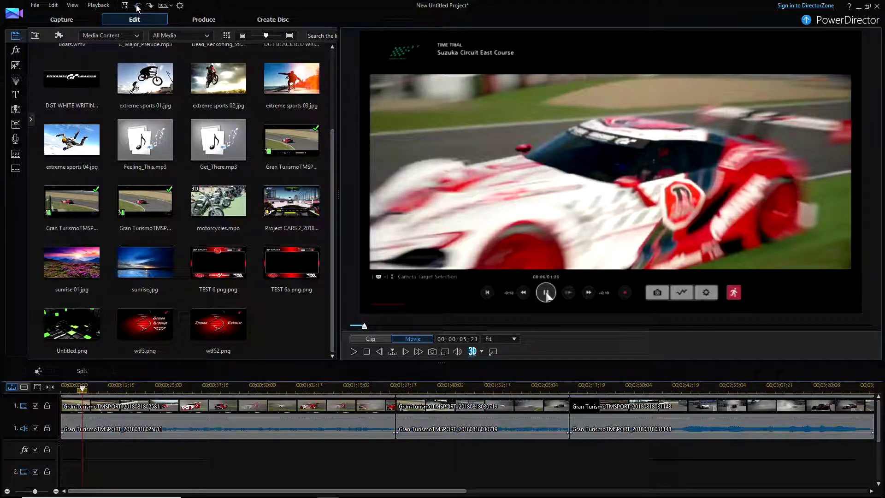
Step: Scrub through the first clip in the preview, try a split at 00;00;05;22, and undo it
{"action": "left_click_drag", "start_coordinate": [83, 389], "coordinate": [87, 389]}
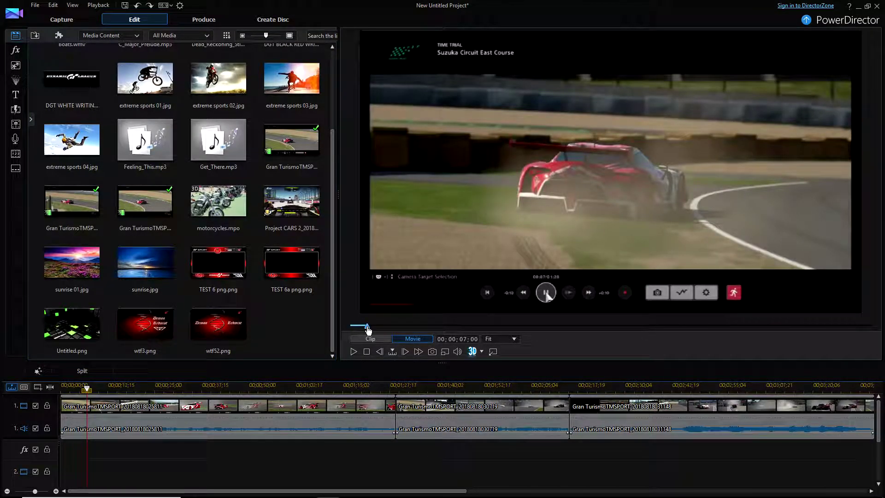
{"action": "left_click_drag", "start_coordinate": [367, 327], "coordinate": [557, 337]}
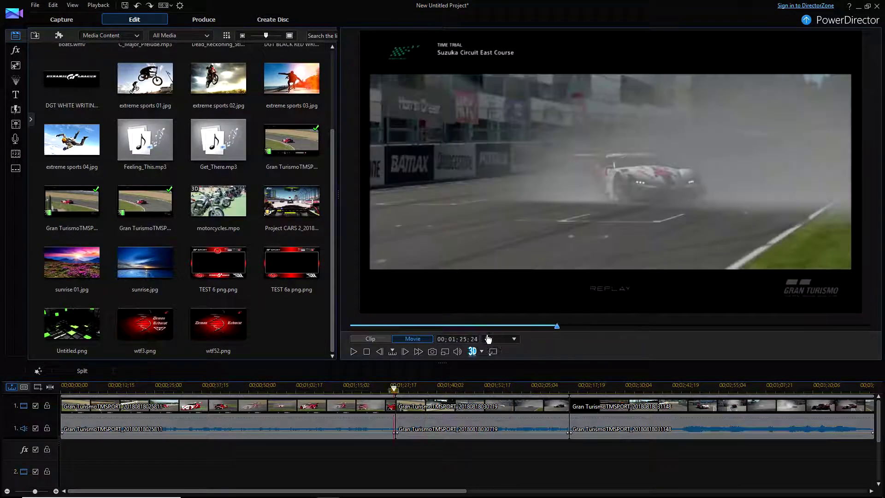
{"action": "left_click_drag", "start_coordinate": [489, 340], "coordinate": [365, 329]}
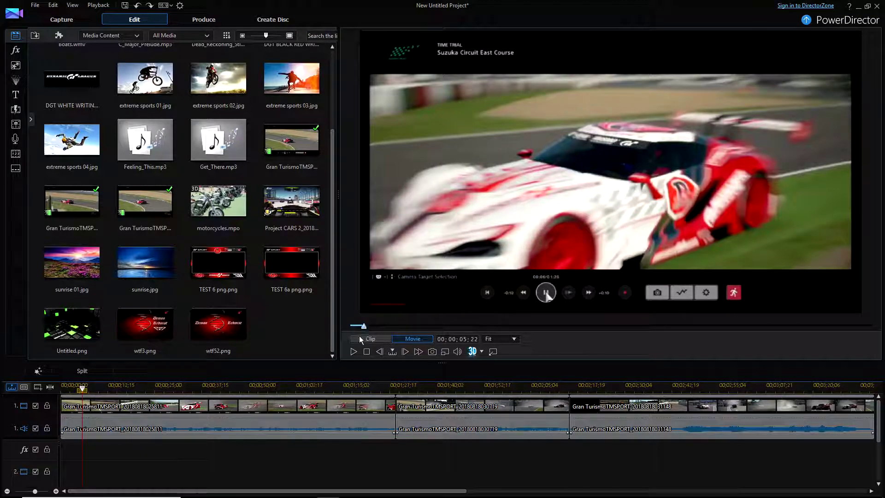
{"action": "left_click", "coordinate": [73, 367]}
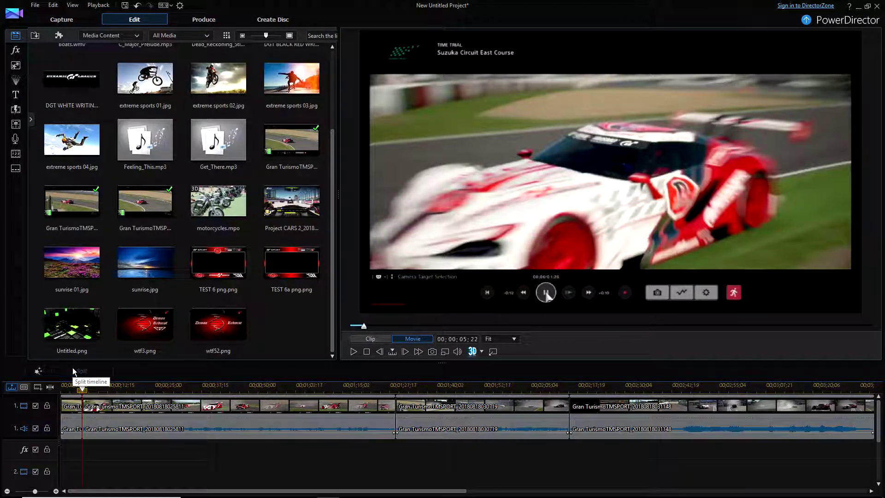
{"action": "left_click", "coordinate": [136, 6]}
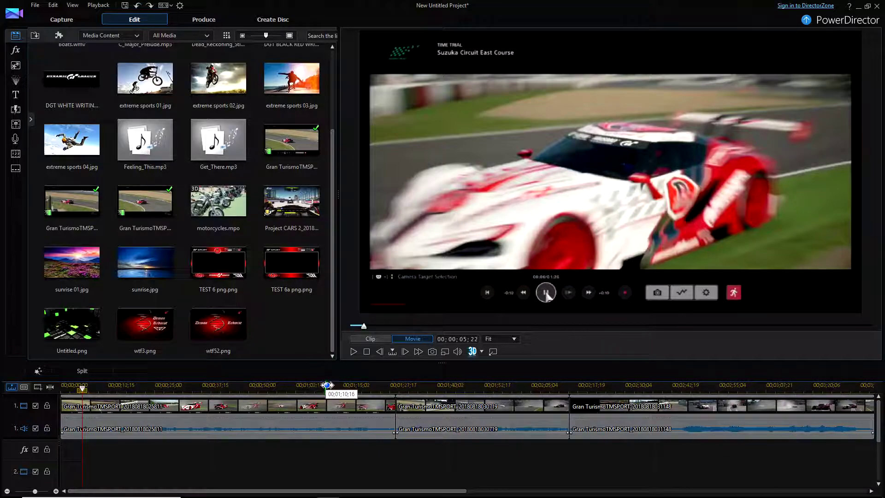
Step: Preview the first and second timeline clips individually, scrub into the second clip, and switch back to the whole-movie preview
{"action": "left_click_drag", "start_coordinate": [364, 326], "coordinate": [362, 326]}
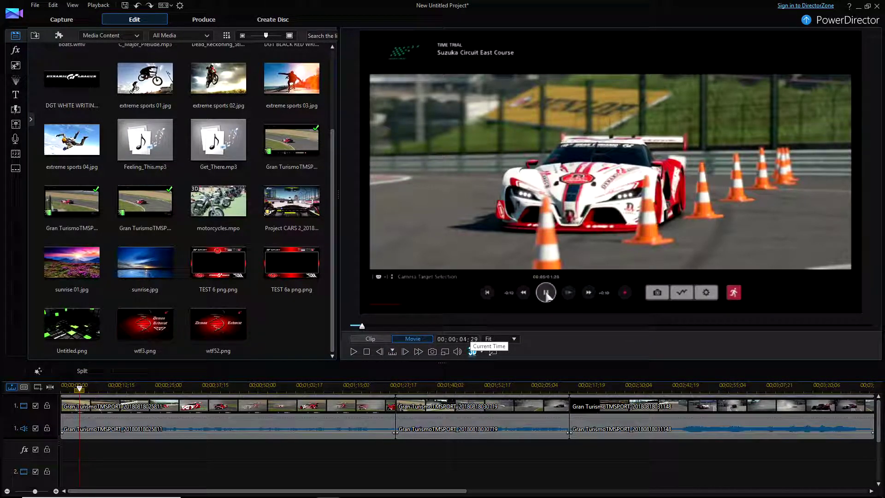
{"action": "left_click", "coordinate": [313, 408]}
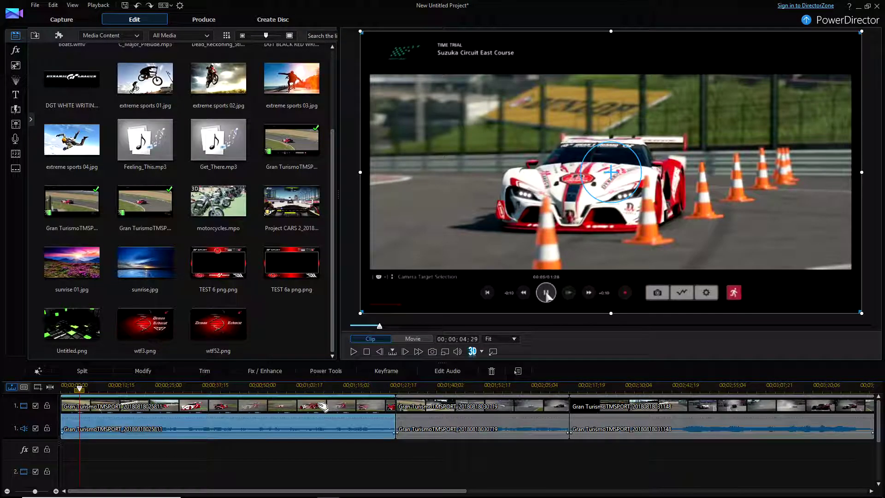
{"action": "left_click", "coordinate": [467, 407]}
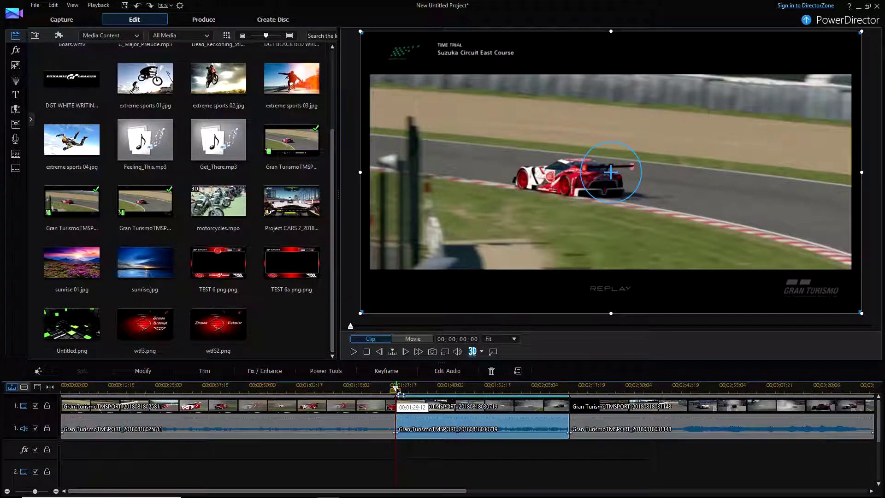
{"action": "left_click_drag", "start_coordinate": [396, 390], "coordinate": [427, 392]}
{"action": "left_click", "coordinate": [428, 408]}
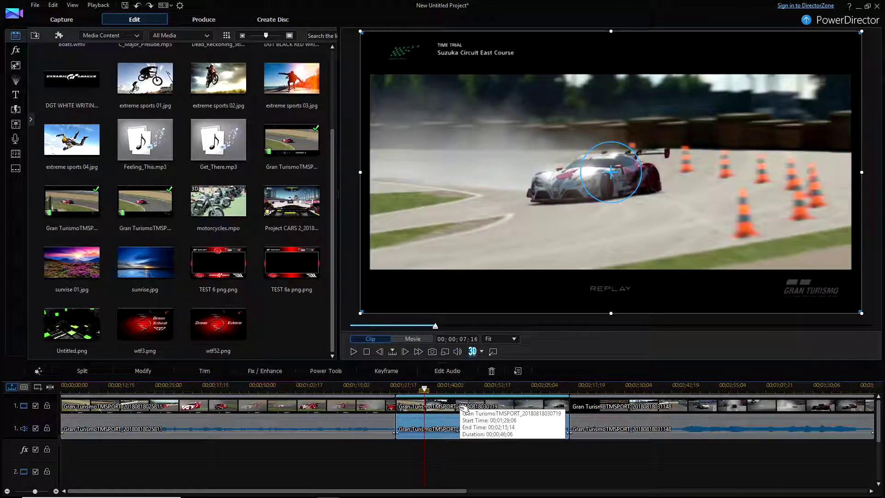
{"action": "left_click", "coordinate": [415, 339]}
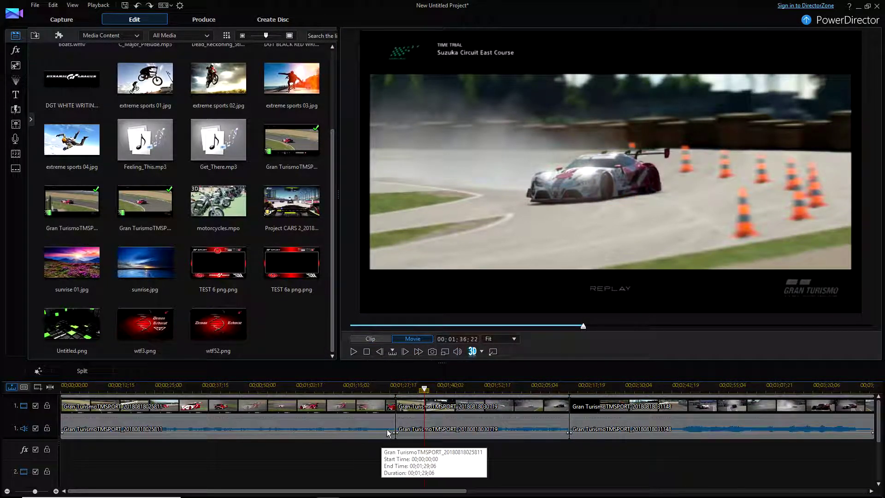
Step: Move the playhead back to 00;00;05;01 in the first clip
{"action": "left_click_drag", "start_coordinate": [424, 389], "coordinate": [236, 389]}
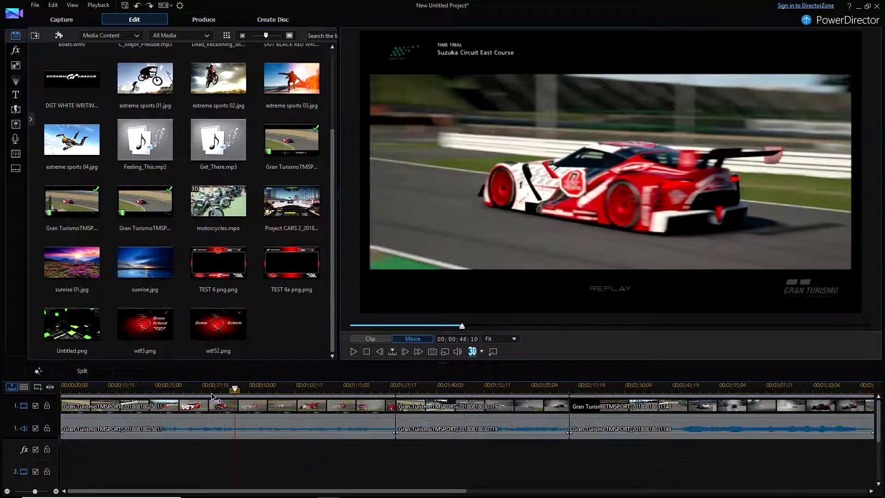
{"action": "left_click", "coordinate": [102, 390]}
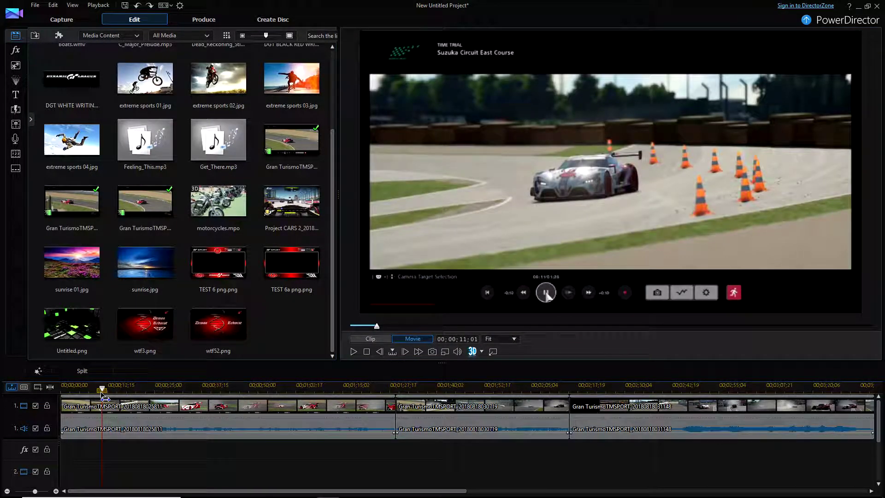
{"action": "left_click_drag", "start_coordinate": [102, 395], "coordinate": [80, 395]}
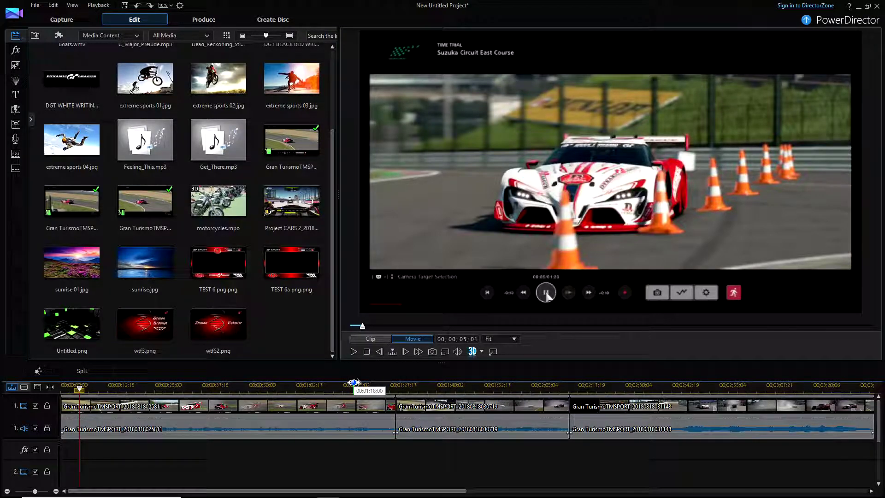
Step: Advance the preview frame by frame from 00;00;05;01 to 00;00;06;00 to examine possible cut points
{"action": "left_click", "coordinate": [406, 353]}
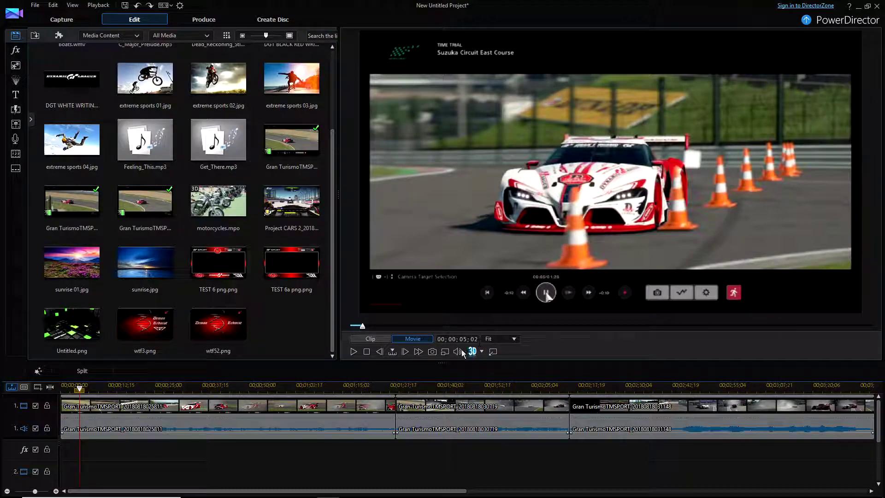
{"action": "left_click", "coordinate": [406, 353]}
{"action": "left_click", "coordinate": [405, 353]}
{"action": "left_click", "coordinate": [406, 353]}
{"action": "left_click", "coordinate": [405, 352]}
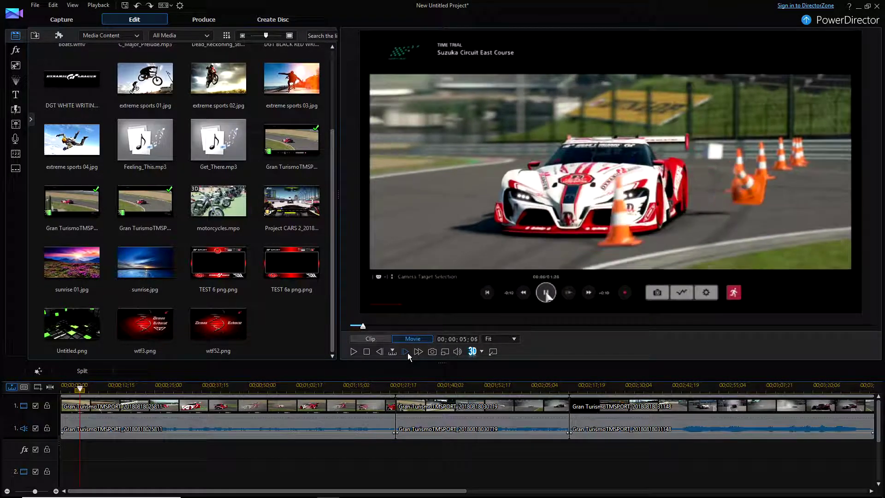
{"action": "left_click", "coordinate": [406, 353]}
{"action": "left_click", "coordinate": [406, 353]}
{"action": "left_click", "coordinate": [408, 353]}
{"action": "left_click", "coordinate": [408, 353]}
{"action": "left_click", "coordinate": [407, 352]}
{"action": "left_click", "coordinate": [407, 353]}
{"action": "left_click", "coordinate": [408, 353]}
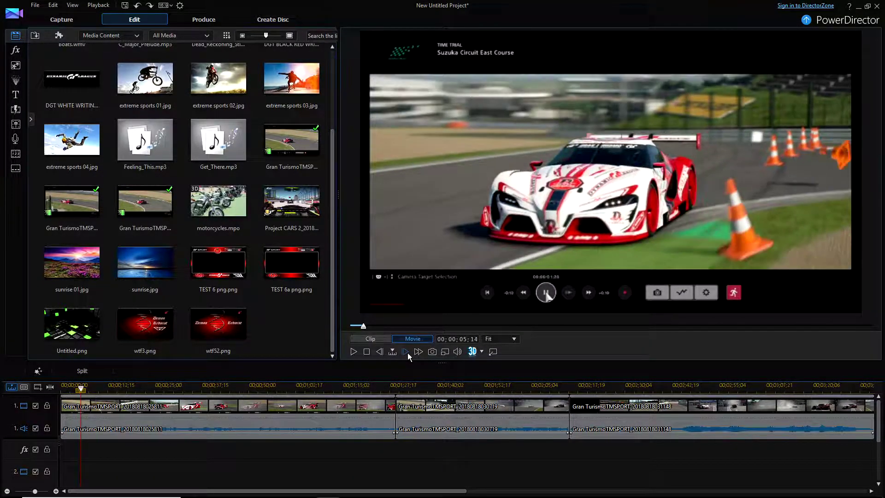
{"action": "left_click", "coordinate": [408, 353]}
{"action": "left_click", "coordinate": [408, 353]}
{"action": "left_click", "coordinate": [407, 353]}
{"action": "left_click", "coordinate": [408, 353]}
{"action": "left_click", "coordinate": [407, 353]}
{"action": "left_click", "coordinate": [407, 353]}
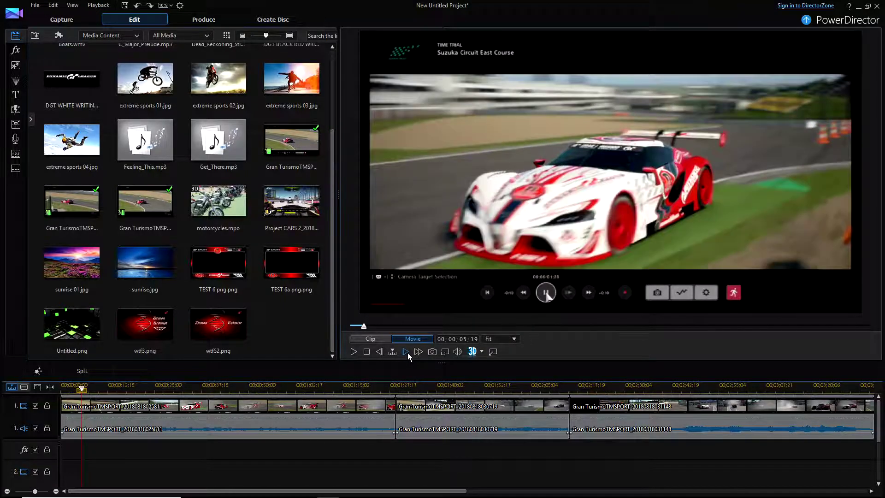
{"action": "left_click", "coordinate": [408, 352]}
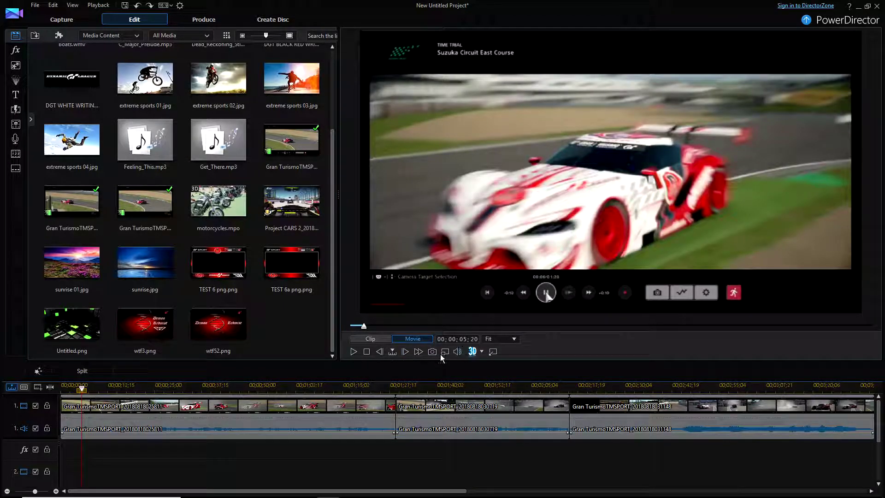
{"action": "left_click", "coordinate": [405, 351]}
{"action": "left_click", "coordinate": [405, 352]}
{"action": "left_click", "coordinate": [405, 351]}
{"action": "left_click", "coordinate": [404, 352]}
{"action": "left_click", "coordinate": [405, 352]}
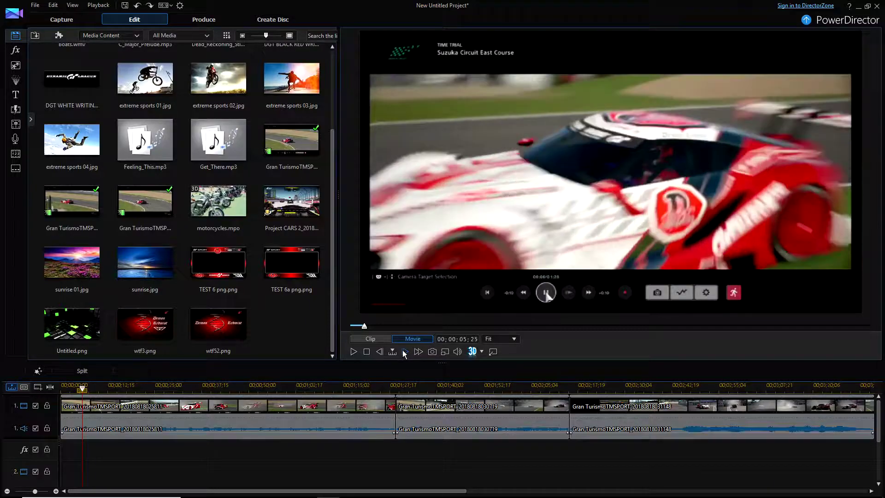
{"action": "left_click", "coordinate": [405, 352]}
{"action": "left_click", "coordinate": [405, 352]}
{"action": "left_click", "coordinate": [405, 352]}
{"action": "left_click", "coordinate": [405, 352]}
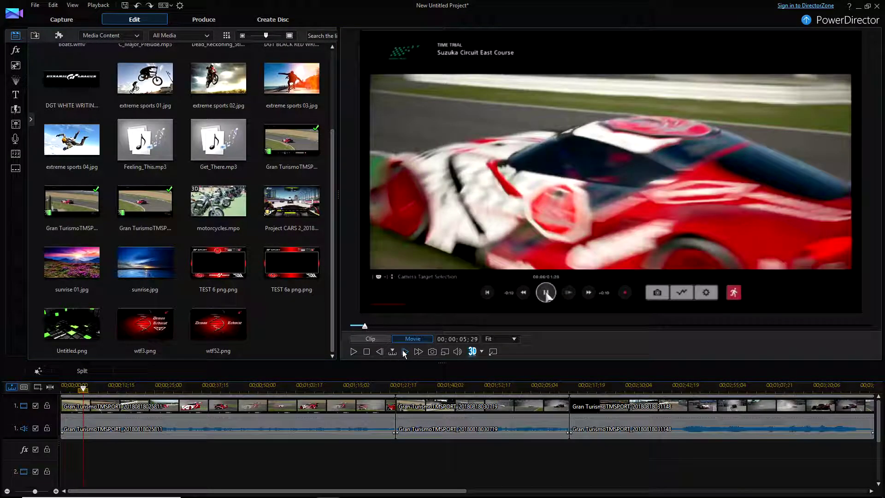
{"action": "left_click", "coordinate": [405, 352]}
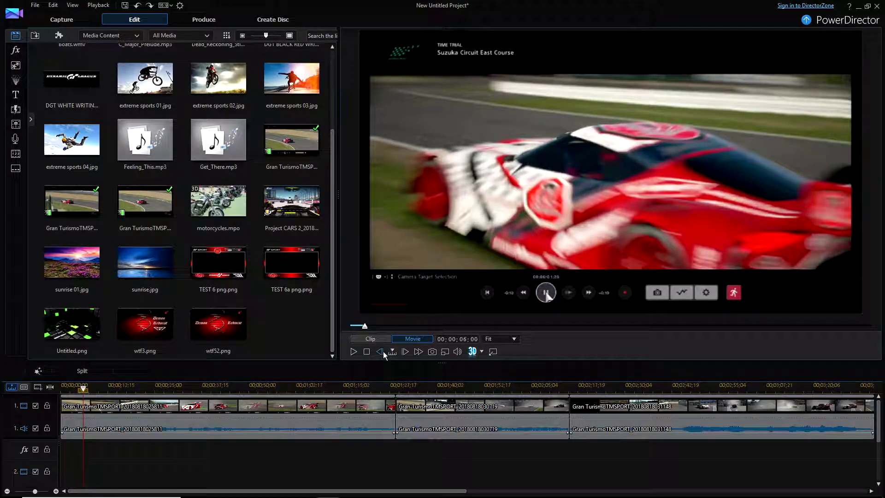
Step: Step the playhead back frame by frame to 00;00;05;18 in the first clip
{"action": "left_click", "coordinate": [384, 352]}
{"action": "left_click", "coordinate": [405, 352]}
{"action": "left_click", "coordinate": [381, 353]}
{"action": "left_click", "coordinate": [382, 352]}
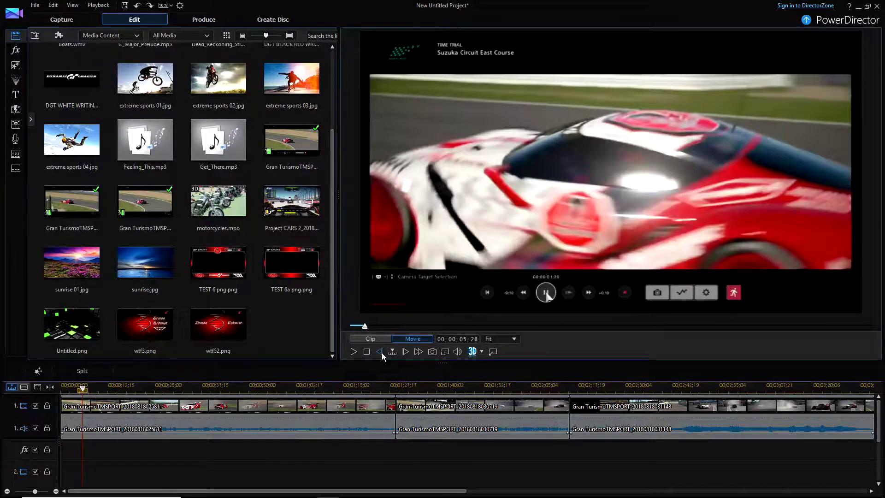
{"action": "left_click", "coordinate": [382, 353]}
{"action": "left_click", "coordinate": [382, 352]}
{"action": "left_click", "coordinate": [382, 353]}
{"action": "left_click", "coordinate": [382, 353]}
{"action": "left_click", "coordinate": [382, 353]}
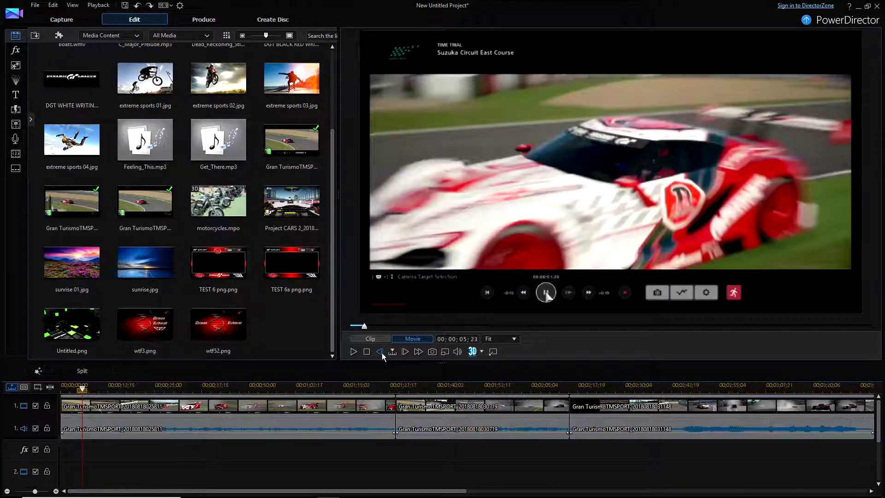
{"action": "left_click", "coordinate": [381, 353]}
{"action": "left_click", "coordinate": [382, 353]}
{"action": "left_click", "coordinate": [382, 353]}
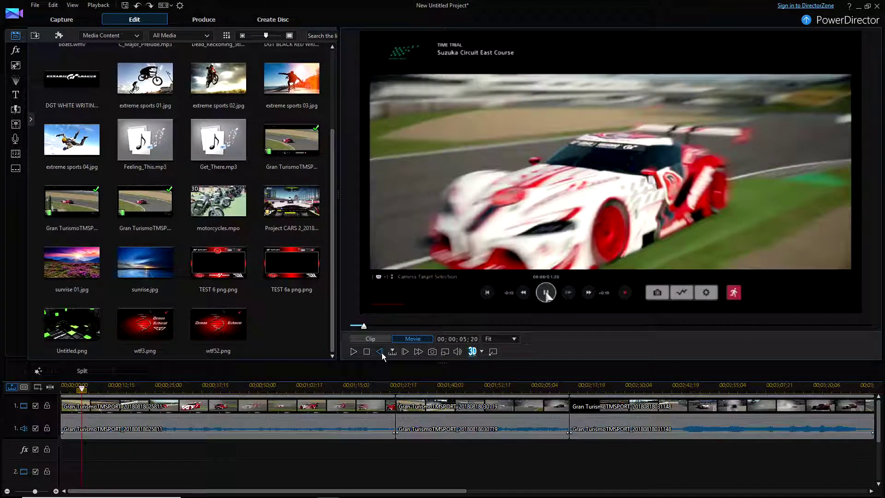
{"action": "left_click", "coordinate": [381, 353]}
{"action": "left_click", "coordinate": [382, 353]}
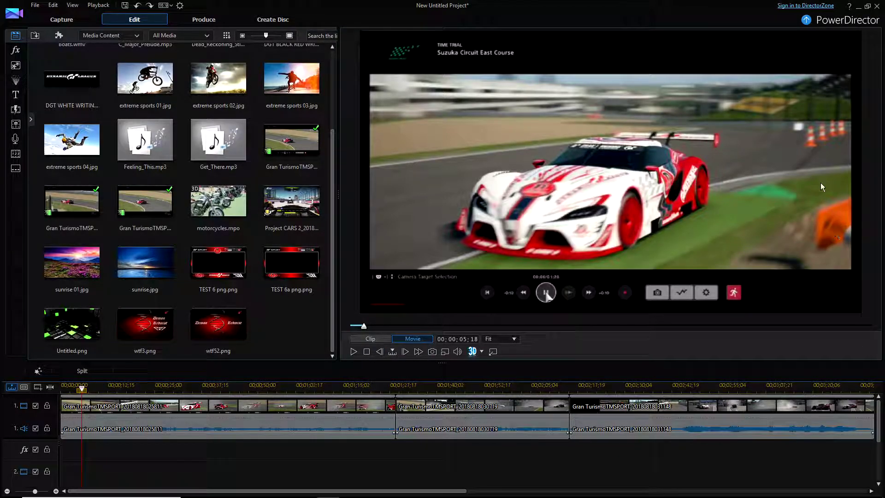
Step: Advance the playhead to 00;00;05;20 and split the first clip there
{"action": "left_click", "coordinate": [405, 353]}
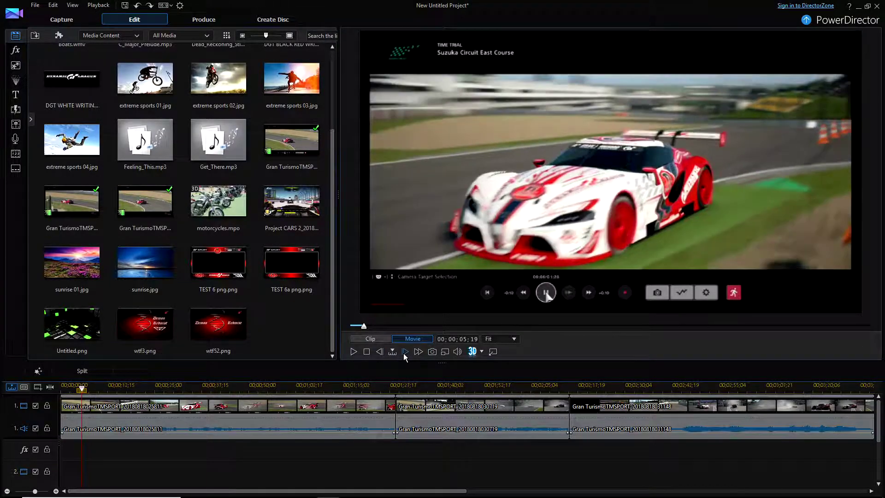
{"action": "left_click", "coordinate": [404, 352]}
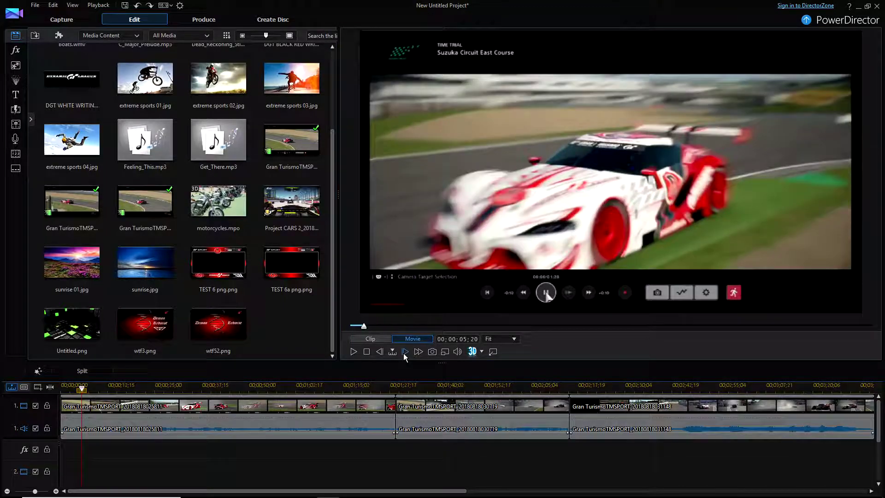
{"action": "left_click", "coordinate": [88, 372]}
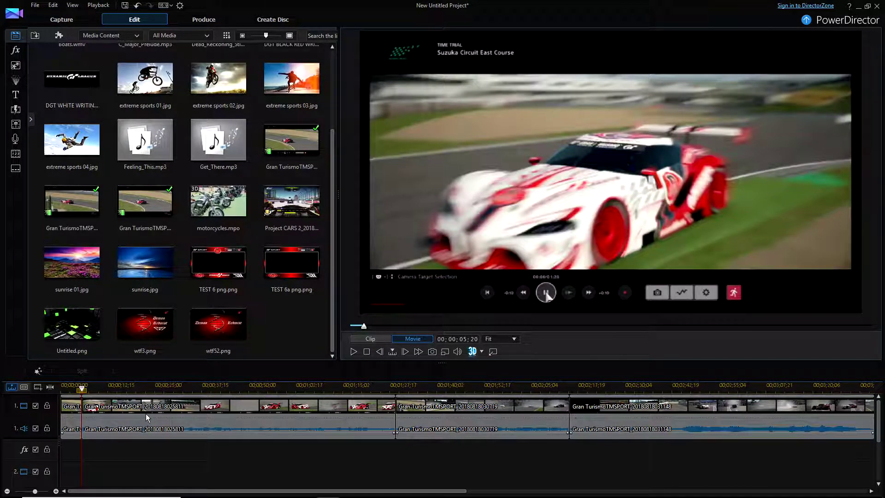
Step: Remove the short opening segment before the first split on video track 1, filling the gap it leaves
{"action": "left_click", "coordinate": [73, 410]}
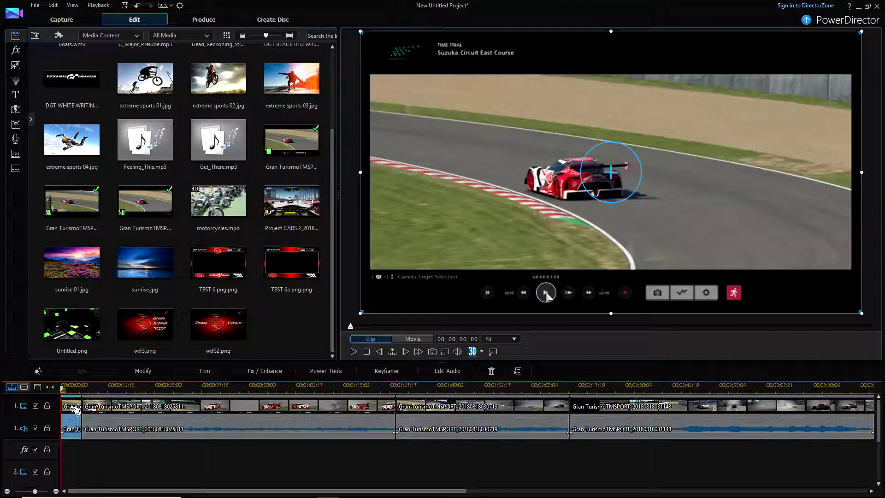
{"action": "right_click", "coordinate": [75, 410]}
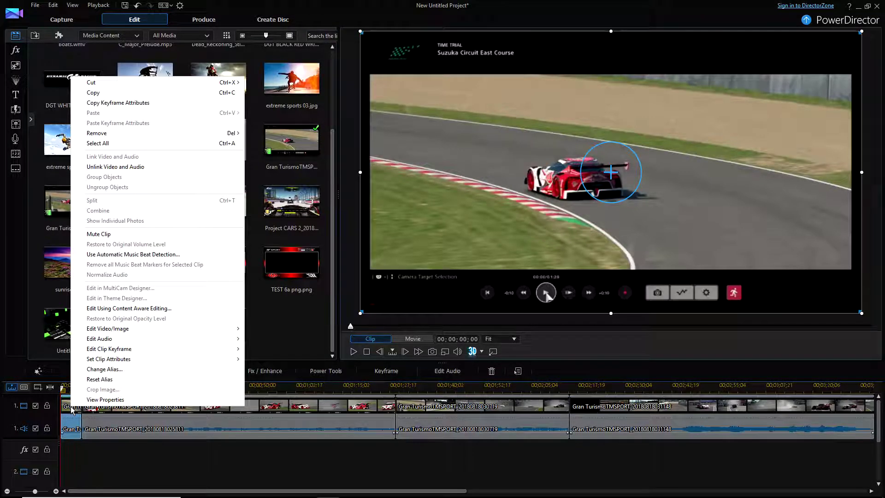
{"action": "mouse_move", "coordinate": [141, 138]}
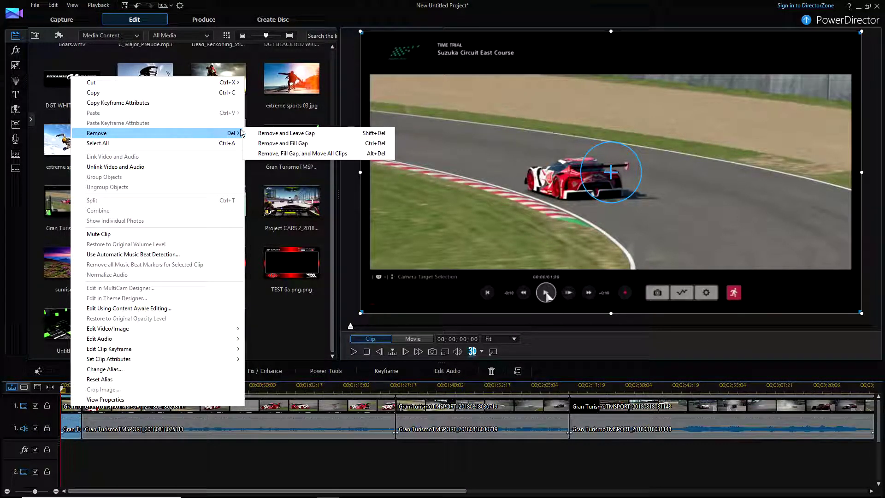
{"action": "left_click", "coordinate": [273, 143]}
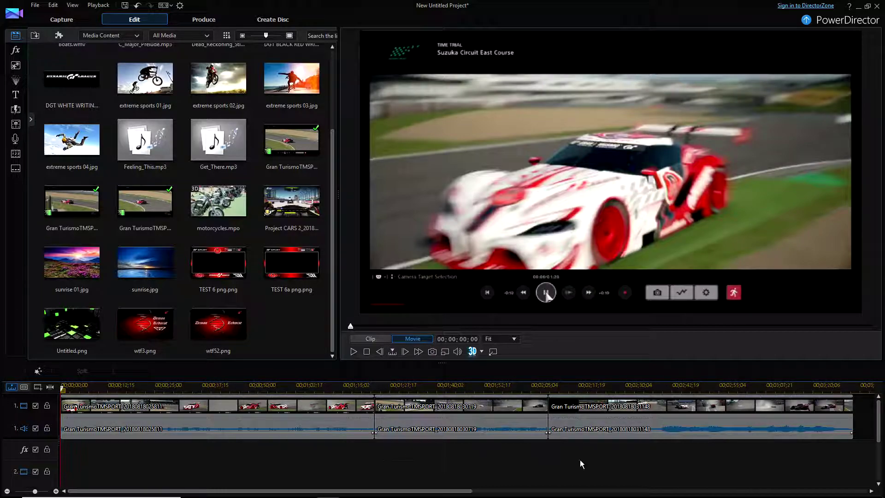
Step: Play the timeline from the start, disable audio track 1, and pause playback at 00;00;08;12
{"action": "scroll", "coordinate": [386, 451], "scroll_direction": "down", "scroll_amount": 2}
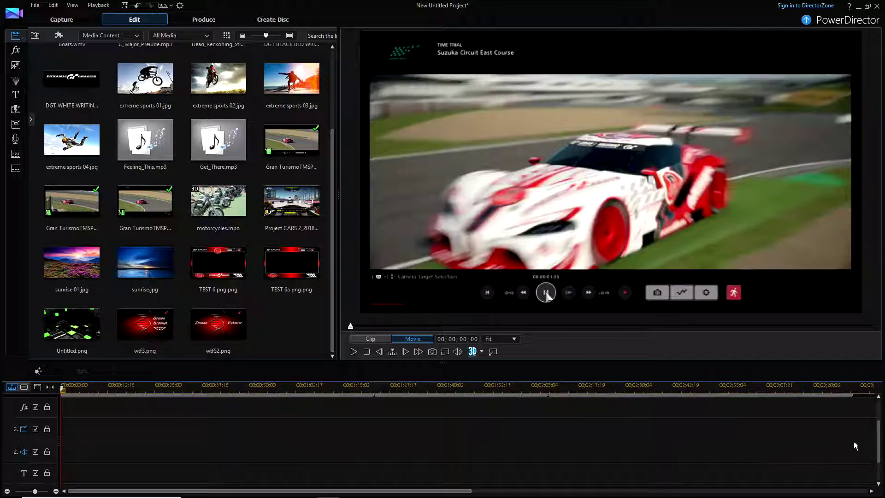
{"action": "left_click_drag", "start_coordinate": [881, 436], "coordinate": [881, 409]}
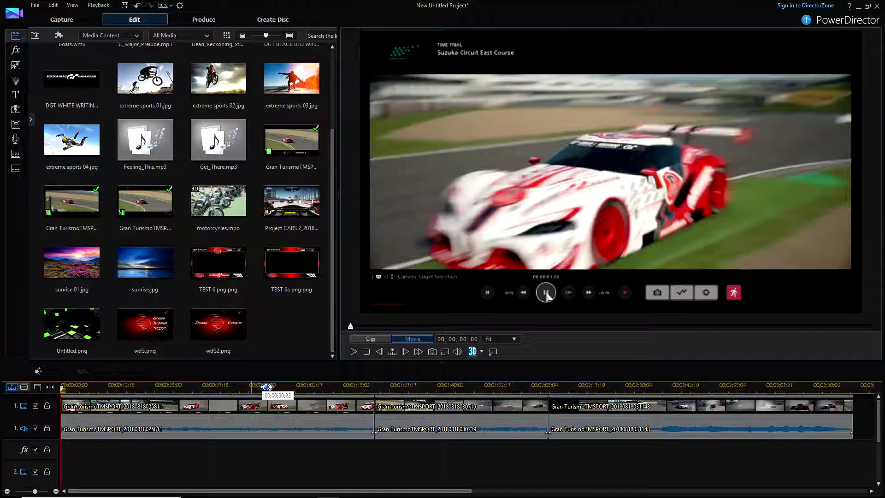
{"action": "left_click", "coordinate": [354, 352]}
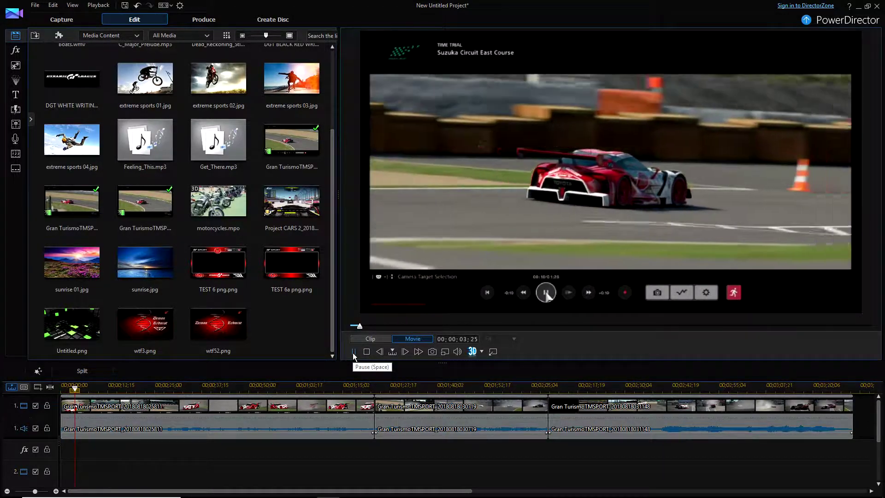
{"action": "left_click", "coordinate": [34, 429]}
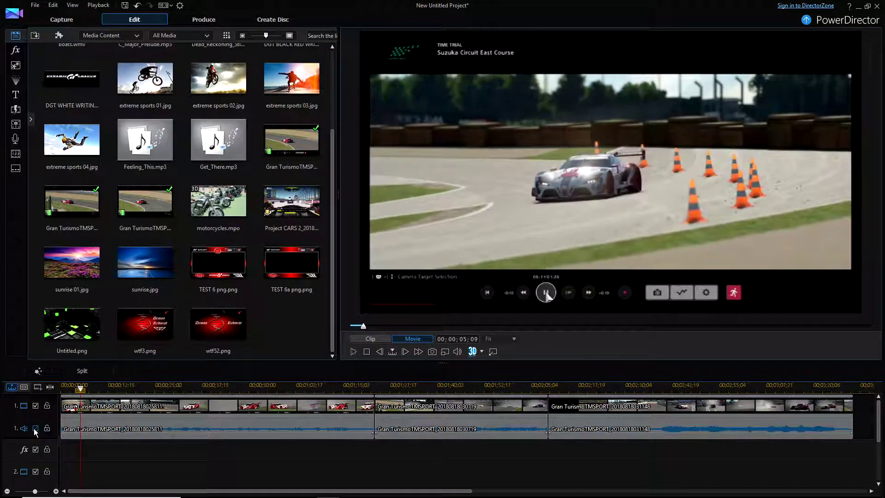
{"action": "left_click", "coordinate": [354, 352]}
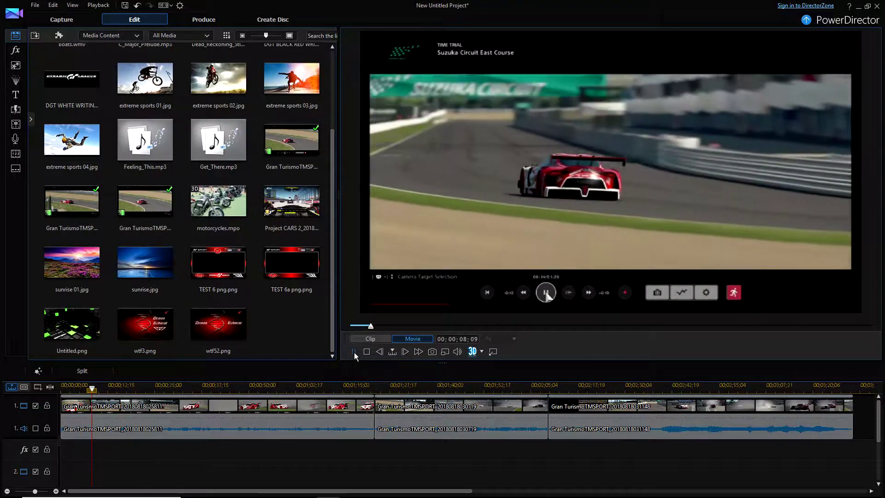
{"action": "left_click", "coordinate": [354, 352]}
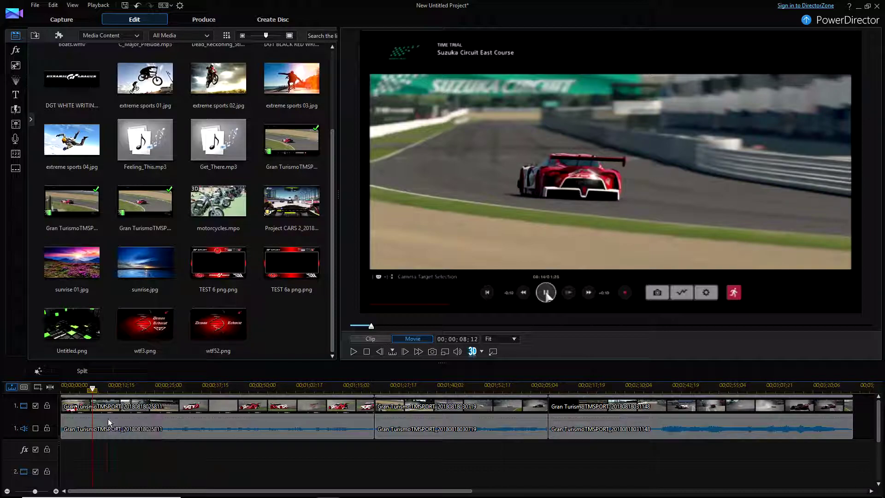
Step: Split the first clip at 00;00;08;12 and remove the part after the split, leaving the gap
{"action": "left_click", "coordinate": [91, 372]}
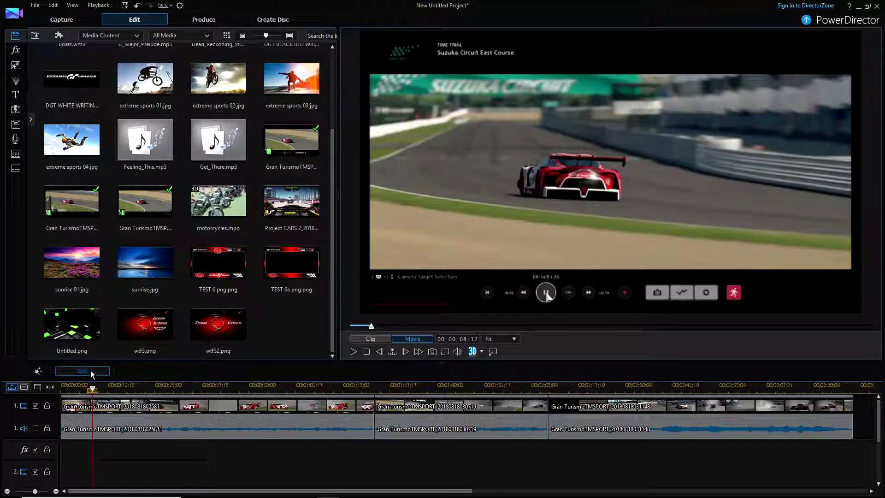
{"action": "left_click", "coordinate": [152, 410]}
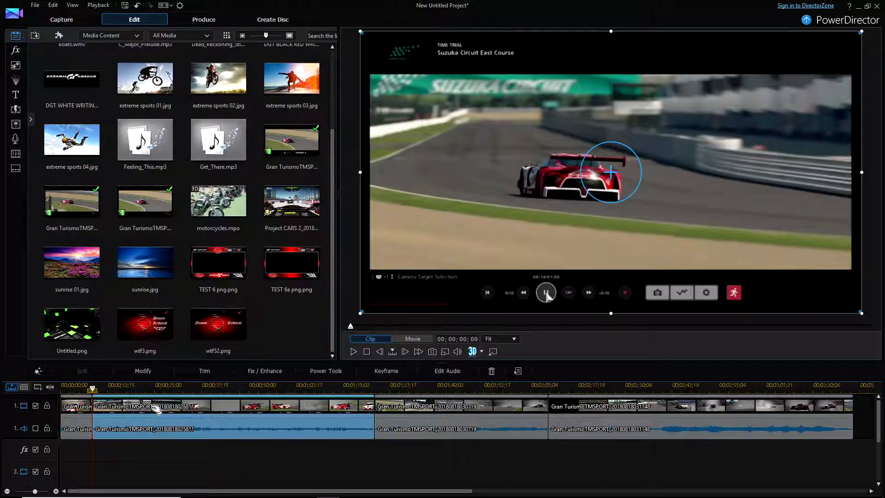
{"action": "right_click", "coordinate": [155, 409]}
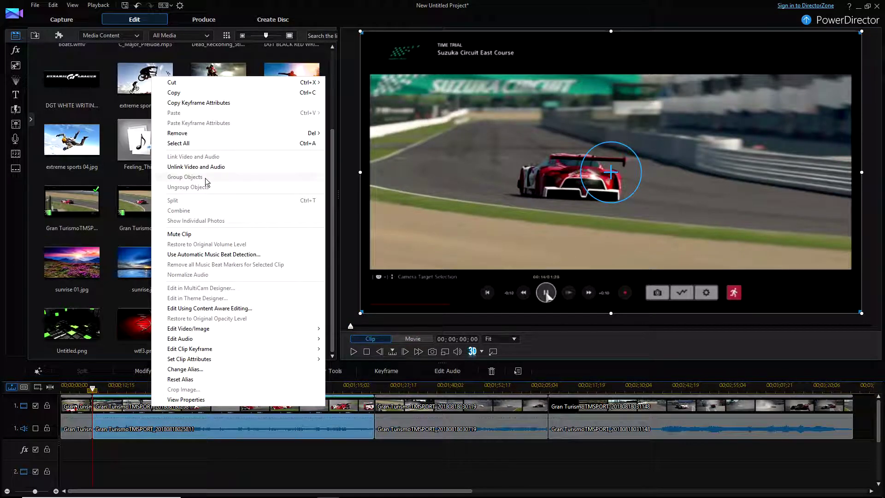
{"action": "mouse_move", "coordinate": [200, 134]}
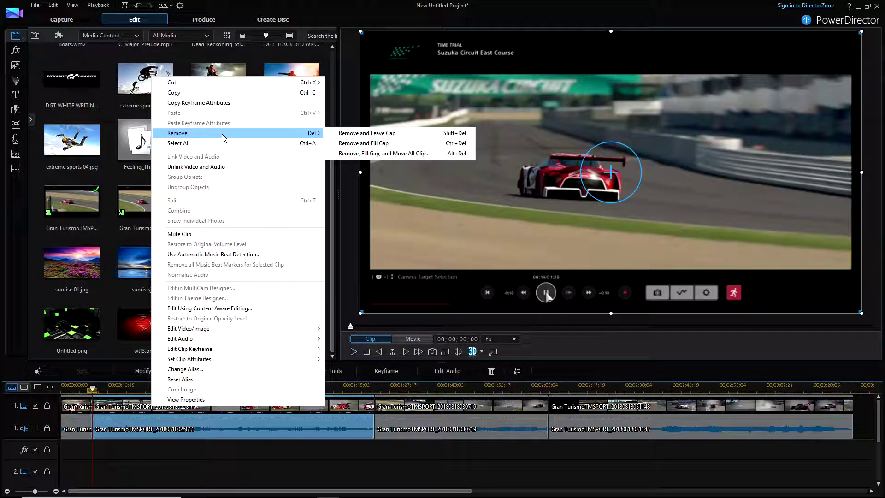
{"action": "left_click", "coordinate": [355, 134]}
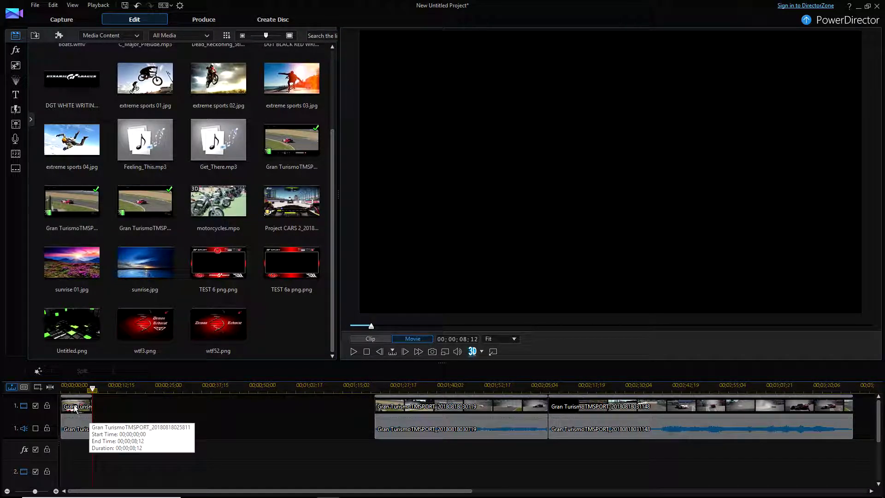
Step: Play the second Gran Turismo clip from its start and pause at 00;01;37;19
{"action": "left_click", "coordinate": [414, 406]}
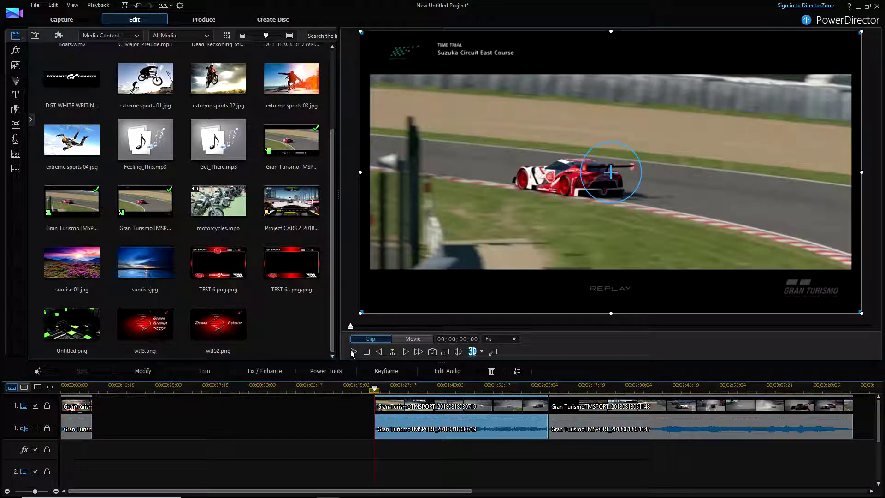
{"action": "left_click", "coordinate": [354, 352]}
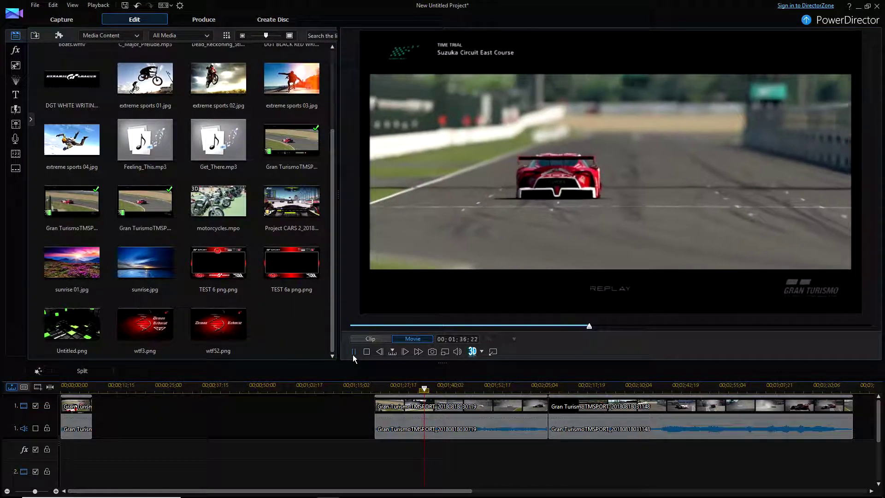
{"action": "left_click", "coordinate": [353, 353]}
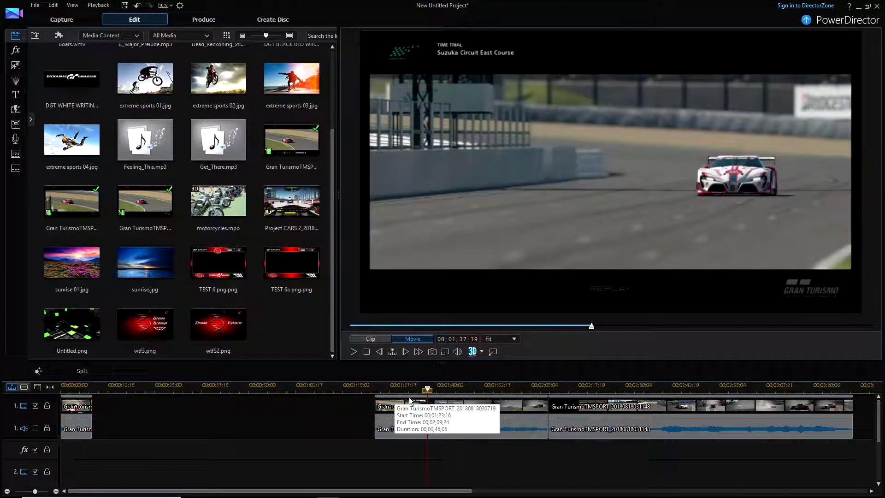
Step: Step the playhead back frame by frame to 00;01;37;00 in the second clip
{"action": "left_click", "coordinate": [382, 351]}
{"action": "left_click", "coordinate": [382, 352]}
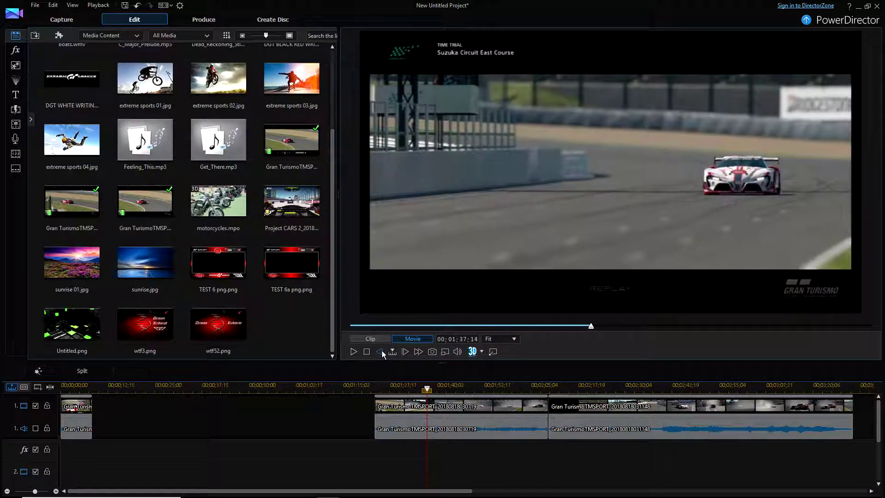
{"action": "left_click", "coordinate": [381, 351]}
{"action": "left_click", "coordinate": [381, 351]}
{"action": "left_click", "coordinate": [381, 351]}
{"action": "left_click", "coordinate": [381, 352]}
{"action": "left_click", "coordinate": [382, 352]}
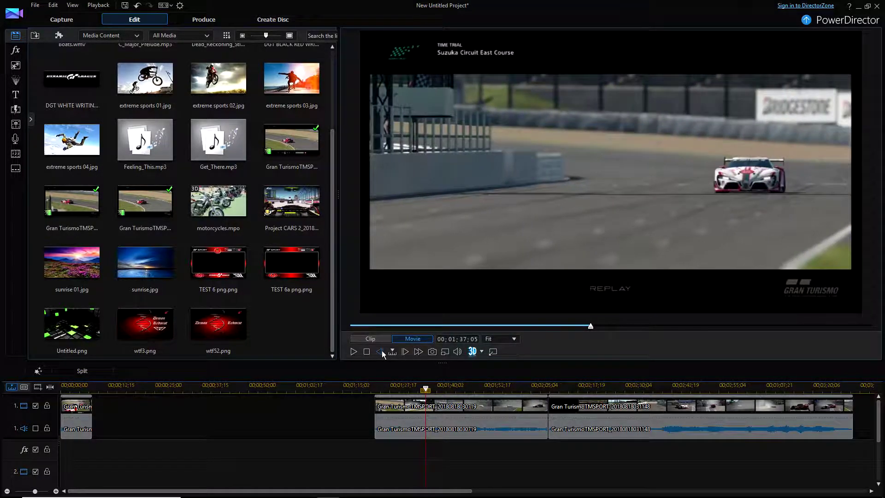
{"action": "left_click", "coordinate": [382, 352]}
{"action": "left_click", "coordinate": [382, 351]}
{"action": "left_click", "coordinate": [382, 352]}
{"action": "left_click", "coordinate": [382, 352]}
{"action": "left_click", "coordinate": [382, 352]}
{"action": "left_click", "coordinate": [381, 351]}
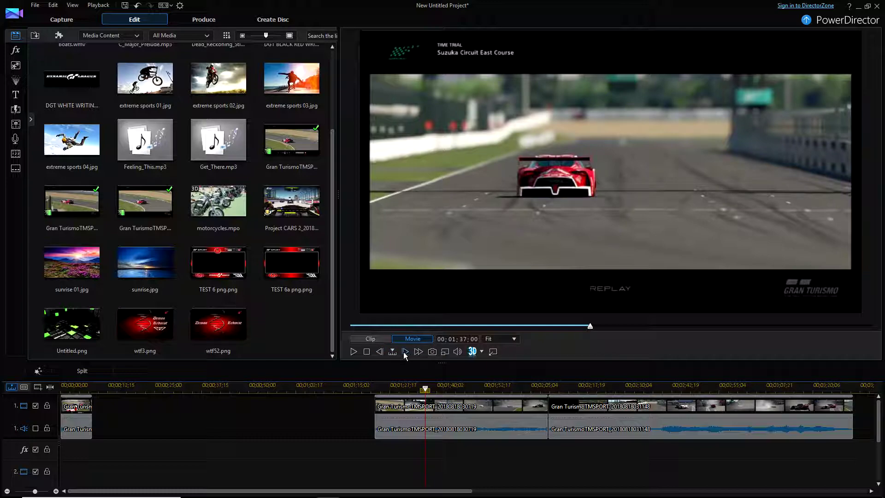
Step: Advance the playhead to 00;01;37;02 and split the second clip there
{"action": "left_click", "coordinate": [405, 351]}
{"action": "left_click", "coordinate": [405, 352]}
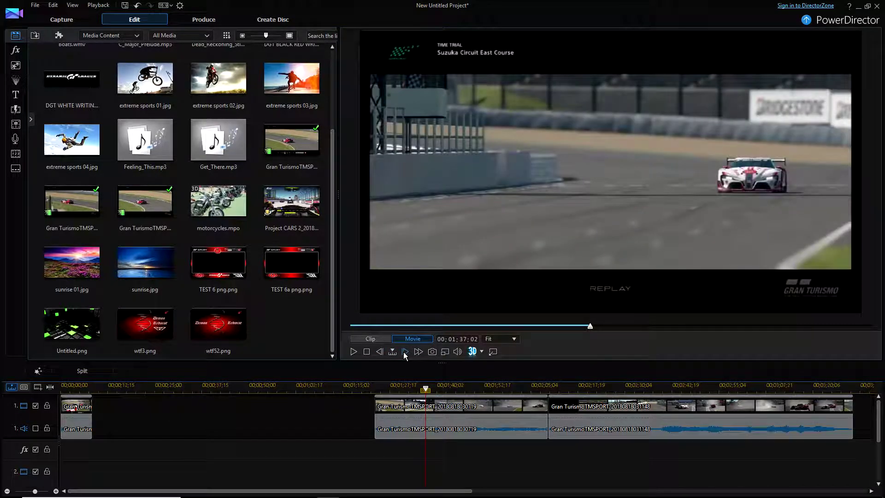
{"action": "left_click", "coordinate": [437, 409]}
{"action": "left_click", "coordinate": [82, 371]}
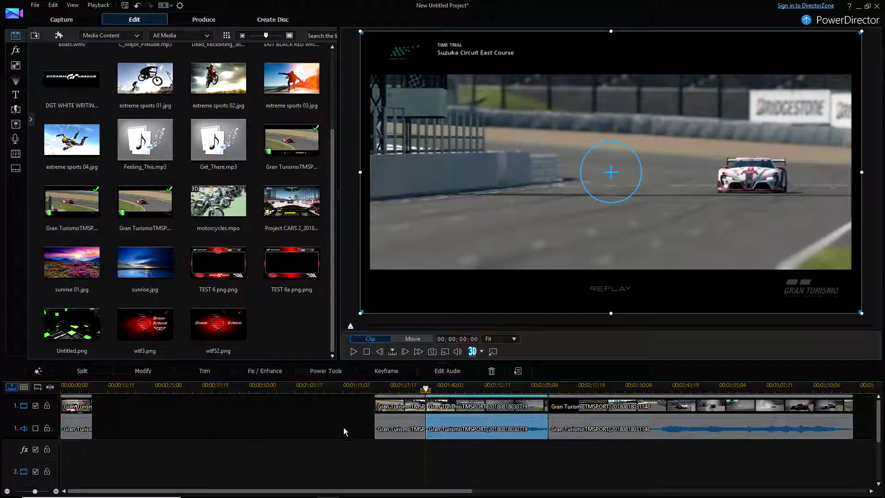
Step: Remove the part of the second clip before the split, leaving the gap
{"action": "left_click", "coordinate": [394, 409]}
{"action": "right_click", "coordinate": [394, 410]}
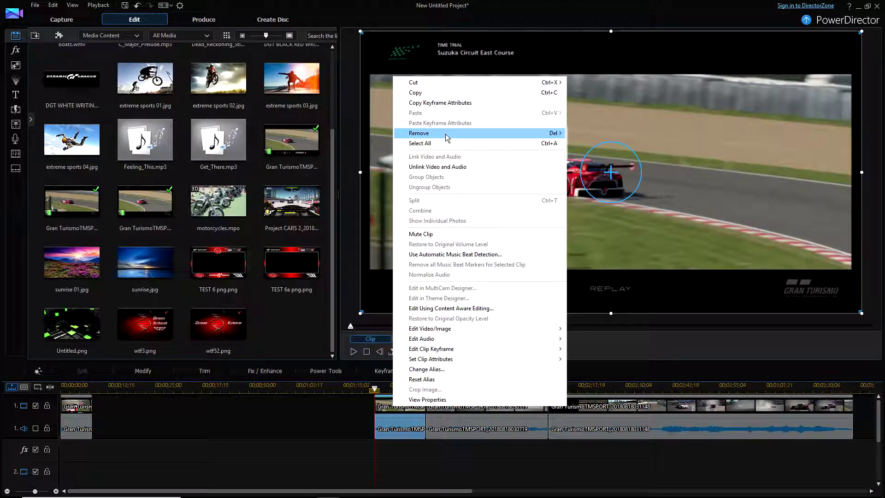
{"action": "mouse_move", "coordinate": [445, 137]}
{"action": "left_click", "coordinate": [596, 136]}
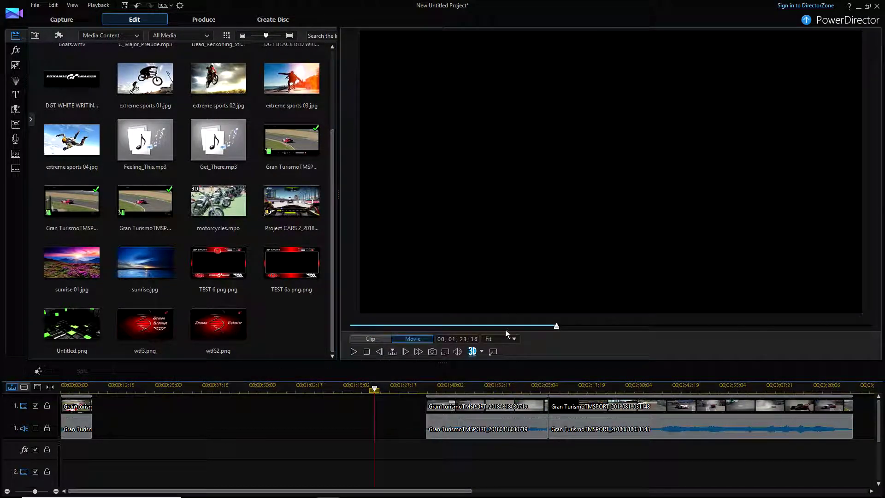
Step: Play the remaining part of the second clip, pause at 00;01;56;01, and select the clip
{"action": "left_click", "coordinate": [495, 410]}
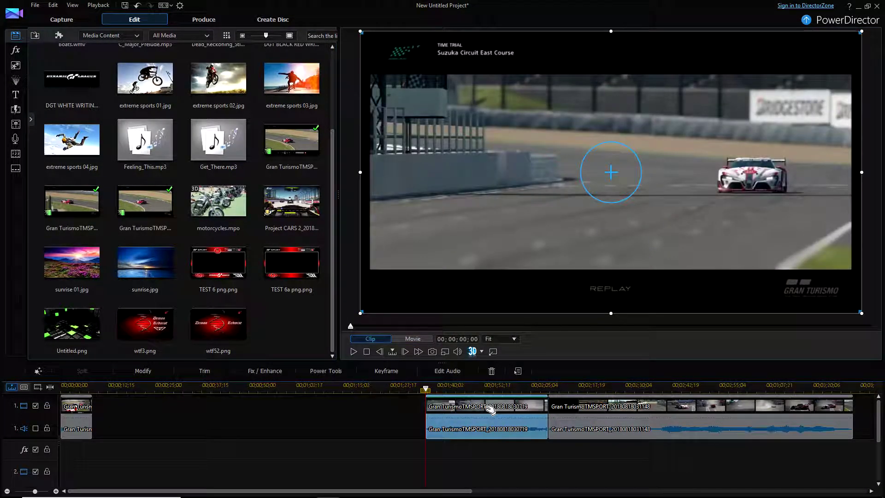
{"action": "left_click", "coordinate": [354, 351]}
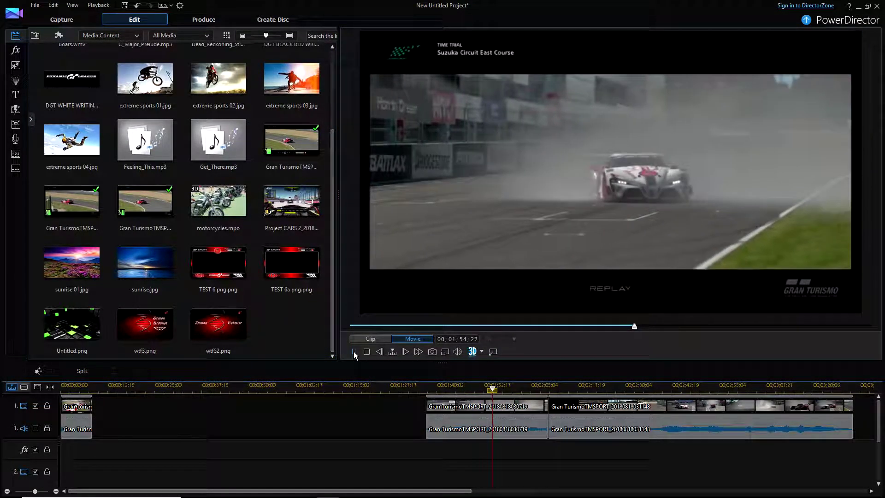
{"action": "left_click", "coordinate": [353, 352]}
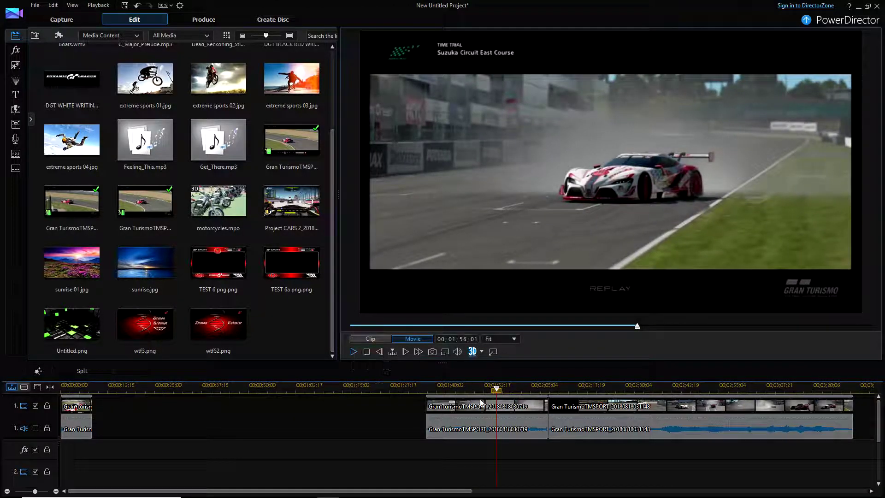
{"action": "left_click", "coordinate": [520, 407]}
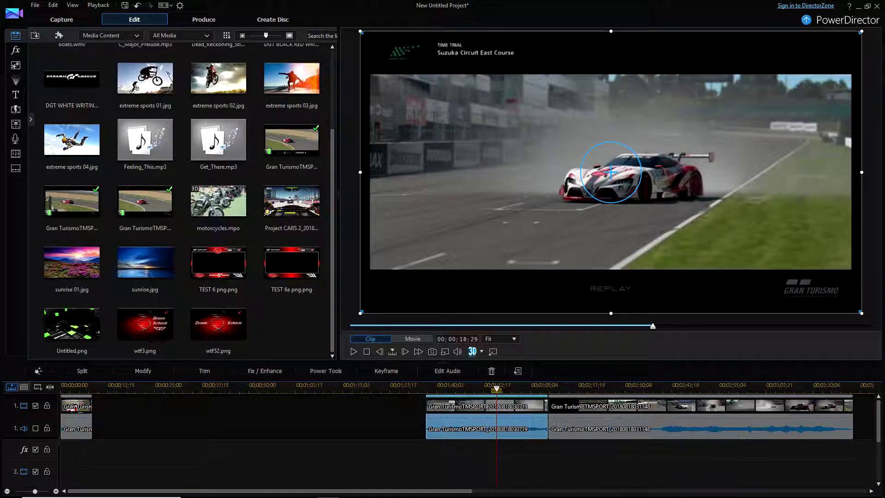
{"action": "mouse_move", "coordinate": [880, 431]}
{"action": "left_mouse_down"}
{"action": "mouse_move", "coordinate": [881, 452]}
{"action": "mouse_move", "coordinate": [879, 424]}
{"action": "left_mouse_up"}
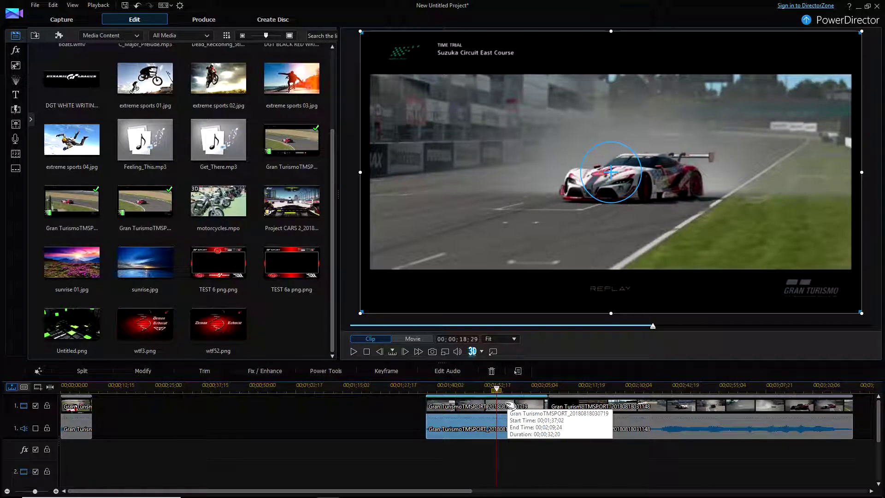
Step: Move the third Gran Turismo clip to track 2, aligning its start with the start of the second clip
{"action": "left_click", "coordinate": [689, 405]}
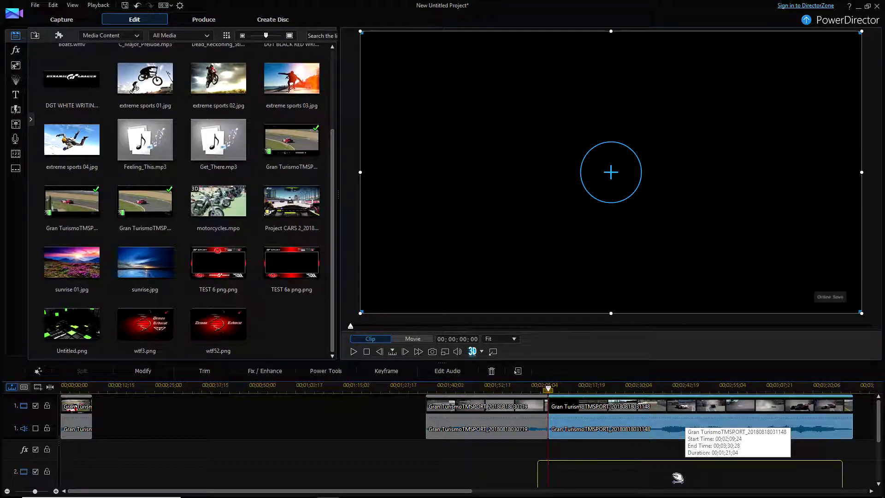
{"action": "scroll", "coordinate": [572, 488], "scroll_direction": "down", "scroll_amount": 2}
{"action": "left_click_drag", "start_coordinate": [572, 487], "coordinate": [568, 456]}
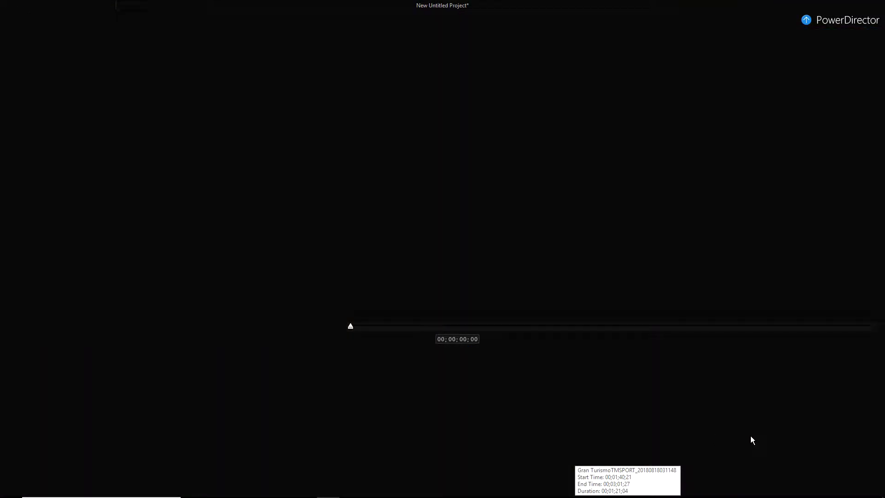
{"action": "scroll", "coordinate": [879, 435], "scroll_direction": "up", "scroll_amount": 3}
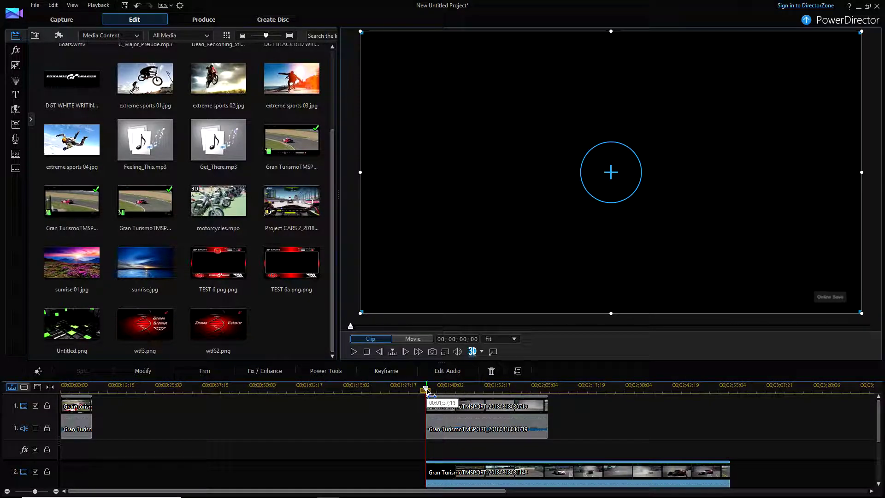
Step: Place the playhead 00;00;10;03 into the clip on track 2 and disable video track 2
{"action": "left_click_drag", "start_coordinate": [430, 387], "coordinate": [465, 390]}
{"action": "left_click", "coordinate": [464, 472]}
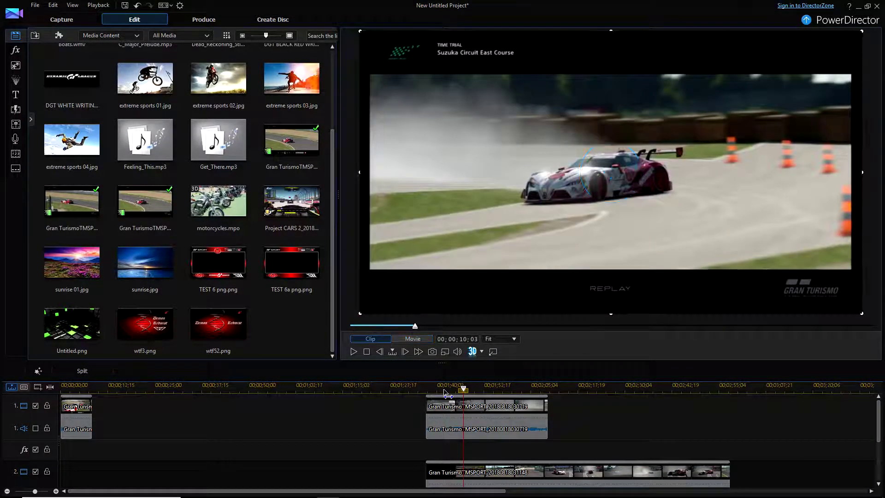
{"action": "left_click", "coordinate": [36, 471]}
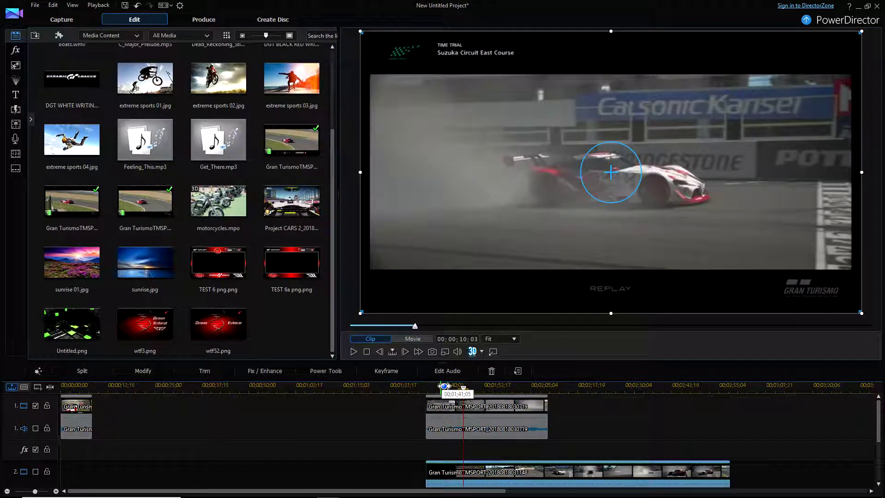
Step: Move the playhead to 00;01;59;09, select the overlapping clips on tracks 1 and 2, and split both there
{"action": "left_click", "coordinate": [464, 390]}
{"action": "left_click_drag", "start_coordinate": [464, 391], "coordinate": [509, 391]}
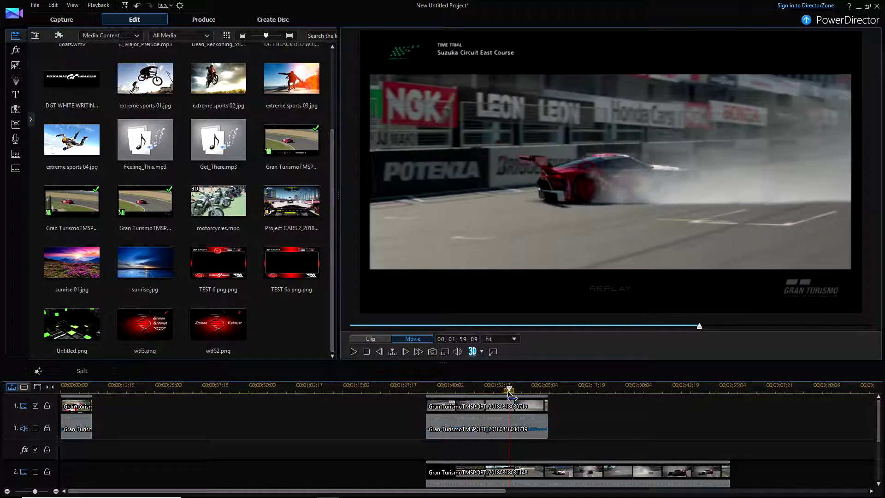
{"action": "left_click", "coordinate": [505, 471]}
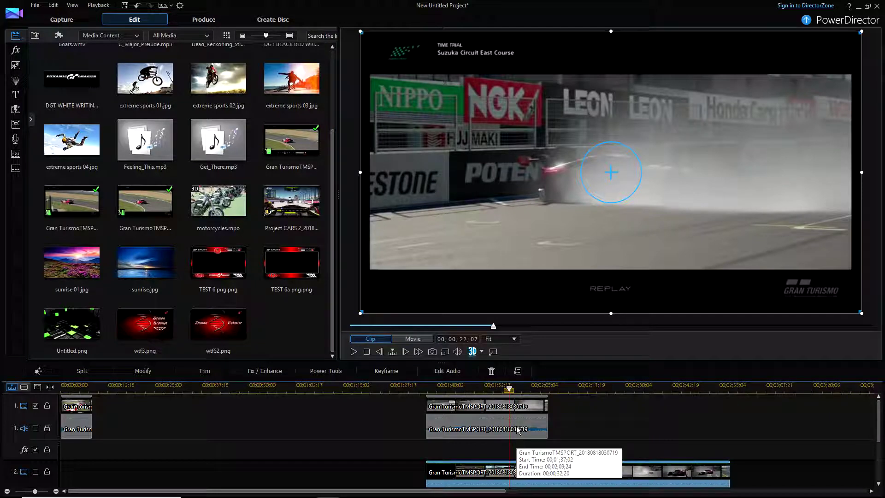
{"action": "left_click", "coordinate": [527, 407]}
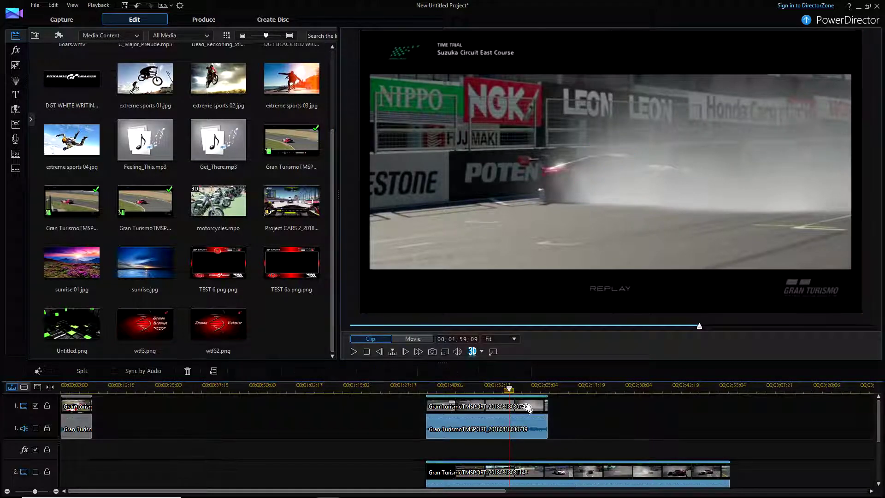
{"action": "left_click", "coordinate": [90, 372]}
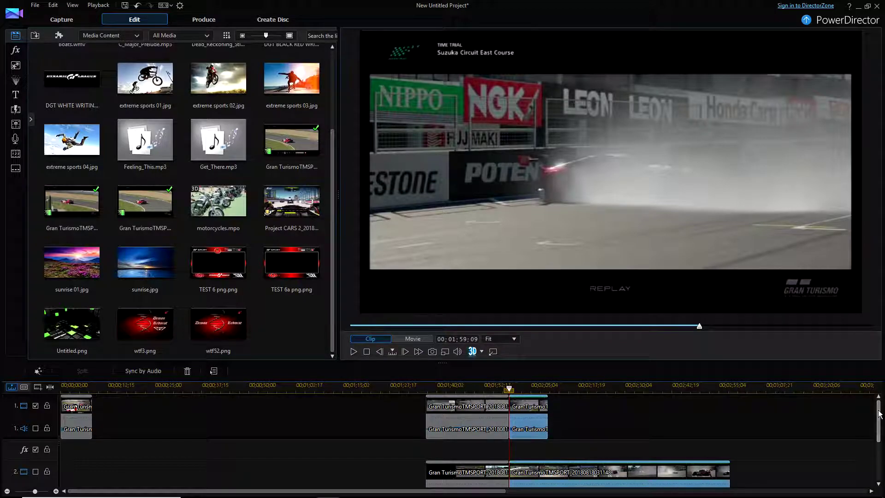
Step: Enlarge the timeline area so both tracks fit, and undo the split of the two clips
{"action": "scroll", "coordinate": [875, 414], "scroll_direction": "down", "scroll_amount": 1}
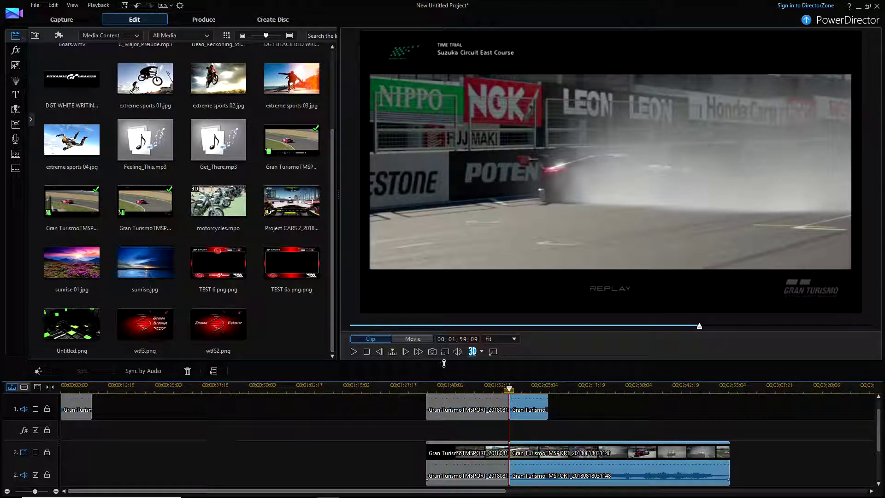
{"action": "left_click_drag", "start_coordinate": [445, 364], "coordinate": [445, 328]}
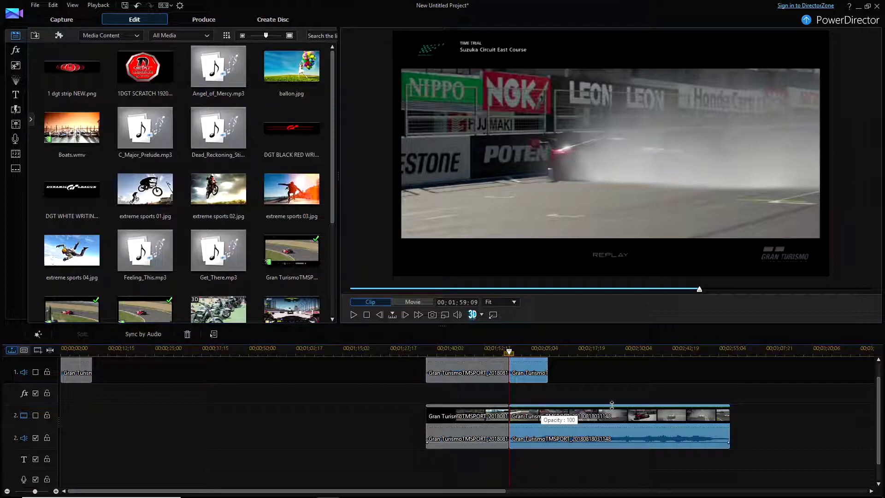
{"action": "left_click_drag", "start_coordinate": [878, 406], "coordinate": [878, 388]}
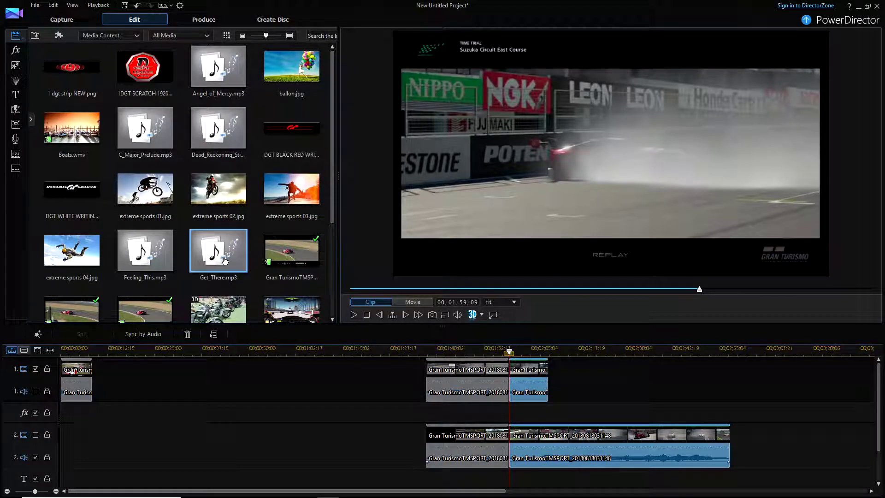
{"action": "left_click", "coordinate": [138, 6]}
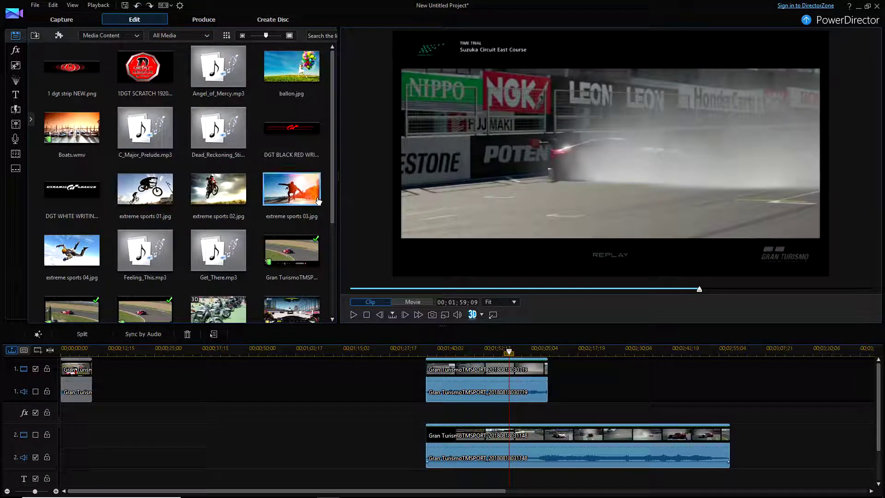
Step: With no clip selected, split all tracks at 00;01;59;09, and undo that split
{"action": "left_click", "coordinate": [404, 302]}
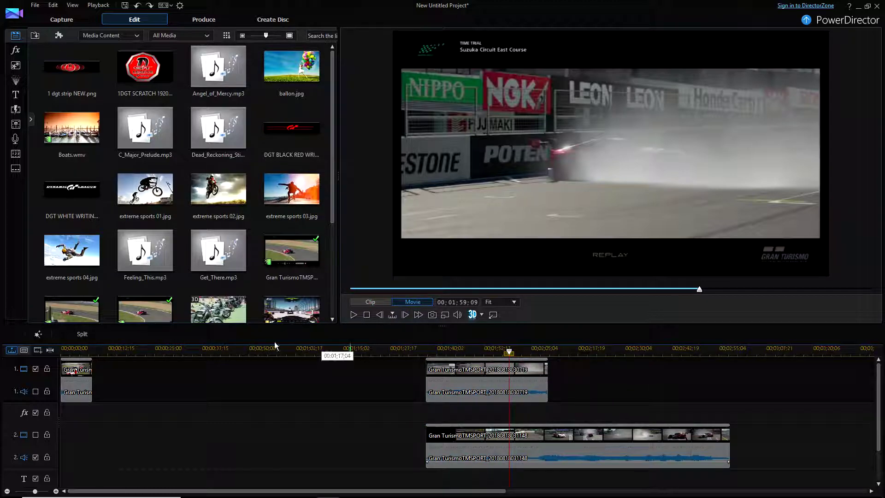
{"action": "left_click", "coordinate": [84, 334]}
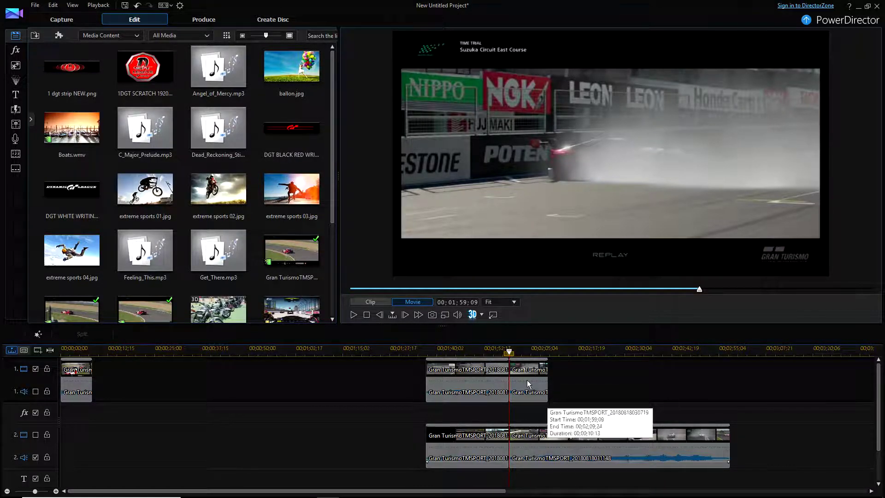
{"action": "left_click", "coordinate": [137, 7]}
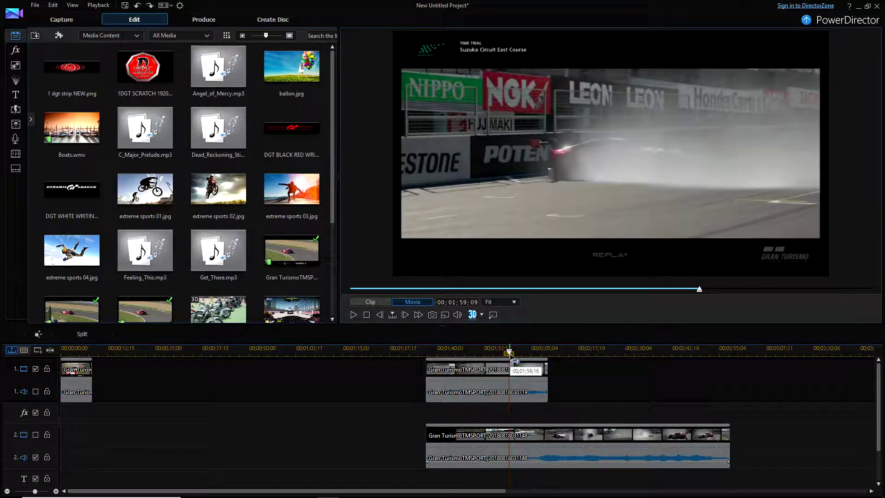
Step: Move the third Gran Turismo clip from track 2 back to track 1, shortly behind the second clip
{"action": "left_click_drag", "start_coordinate": [511, 354], "coordinate": [432, 360]}
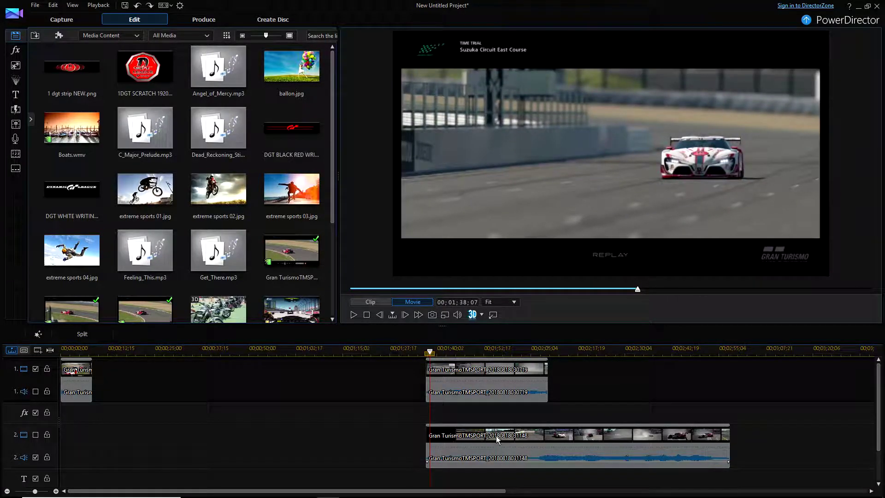
{"action": "left_click_drag", "start_coordinate": [500, 458], "coordinate": [616, 373]}
Step: Split the second clip 00;00;18;24 into it and move its first piece directly behind the opening clip on track 1
{"action": "left_click", "coordinate": [438, 366]}
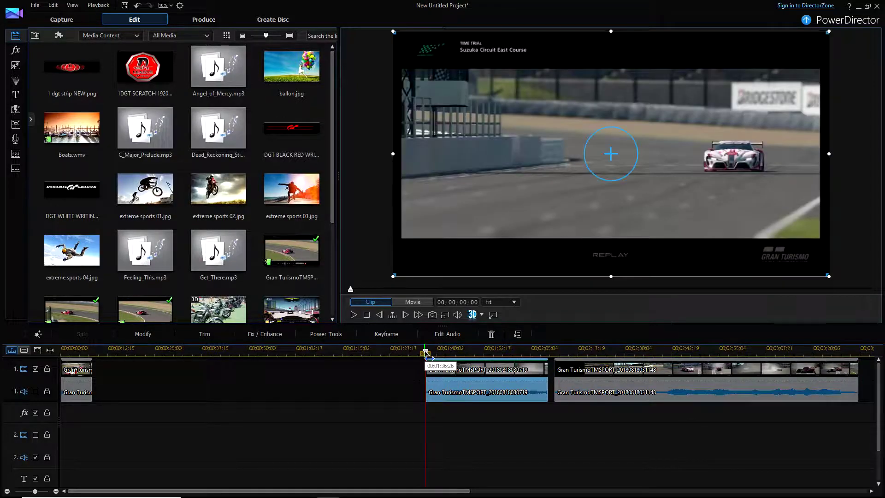
{"action": "left_click_drag", "start_coordinate": [428, 353], "coordinate": [496, 353]}
{"action": "left_click", "coordinate": [507, 370]}
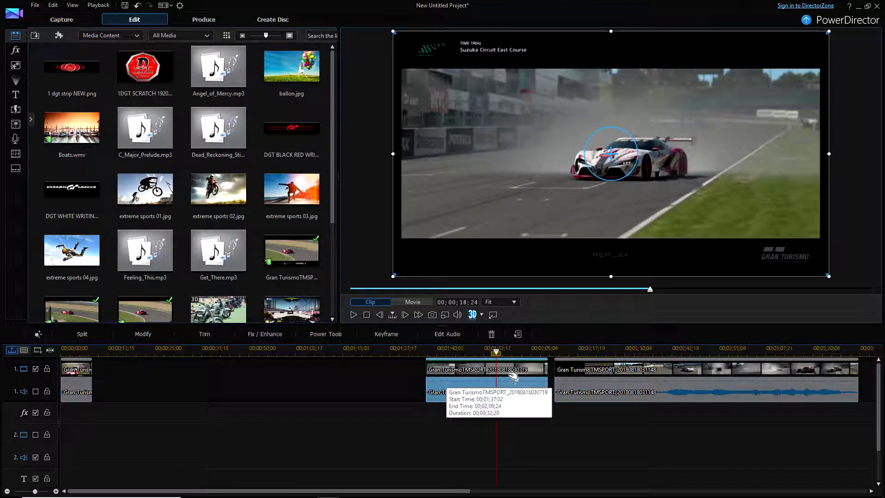
{"action": "left_click", "coordinate": [64, 338]}
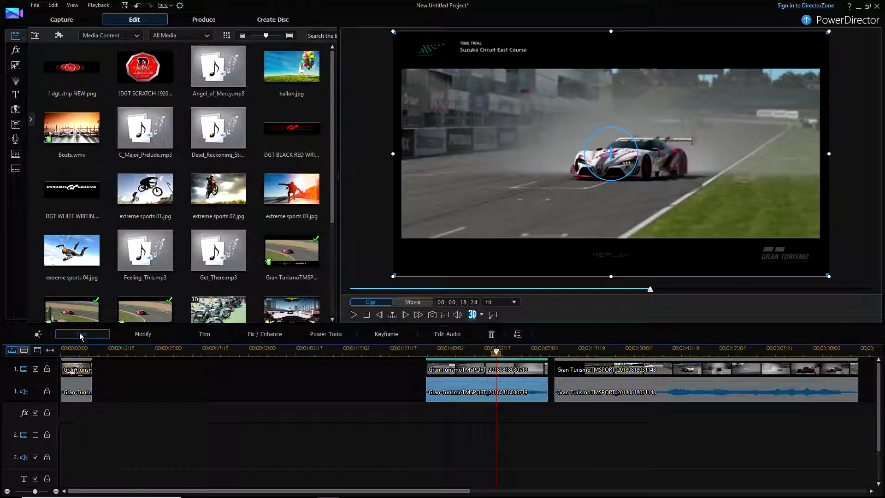
{"action": "left_click", "coordinate": [463, 370]}
{"action": "left_click_drag", "start_coordinate": [470, 370], "coordinate": [138, 371]}
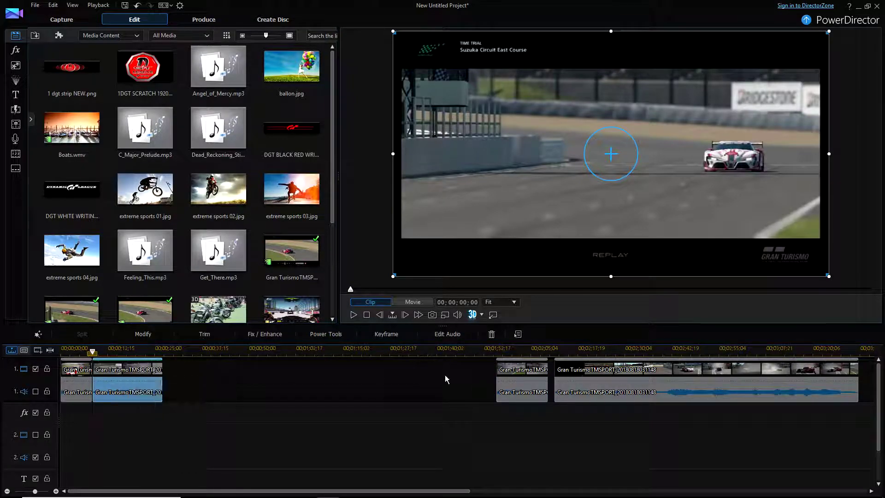
Step: Remove the leftover end piece of the second clip, leaving the gap
{"action": "left_click", "coordinate": [520, 372]}
{"action": "right_click", "coordinate": [517, 371]}
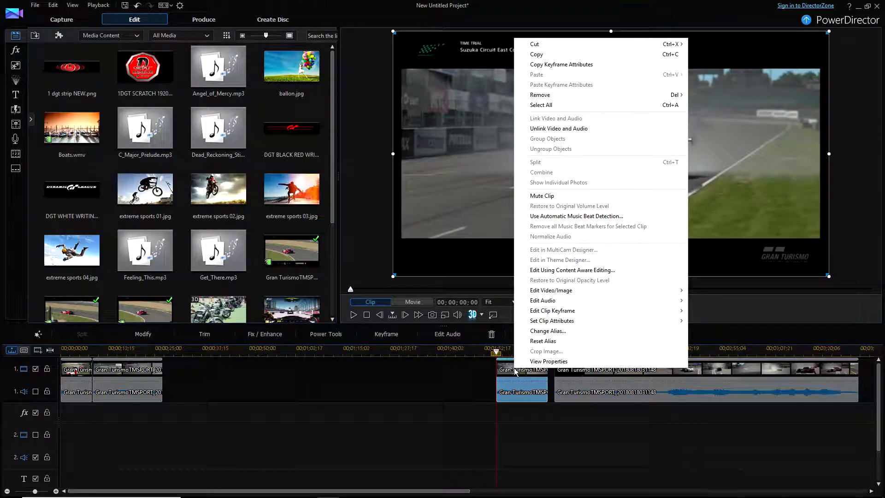
{"action": "mouse_move", "coordinate": [572, 98]}
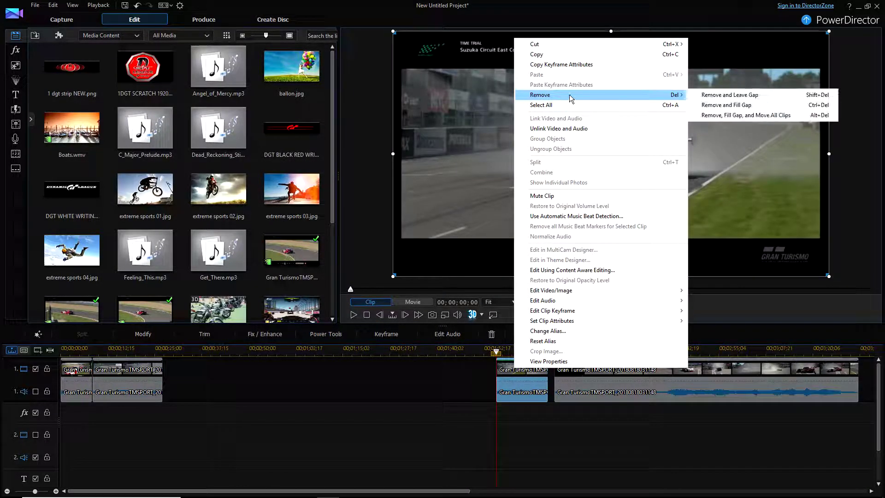
{"action": "left_click", "coordinate": [730, 94]}
Step: Play the third clip, pause after its first camera change, and step frame by frame to the cut at 00;02;14;20
{"action": "left_click", "coordinate": [586, 370]}
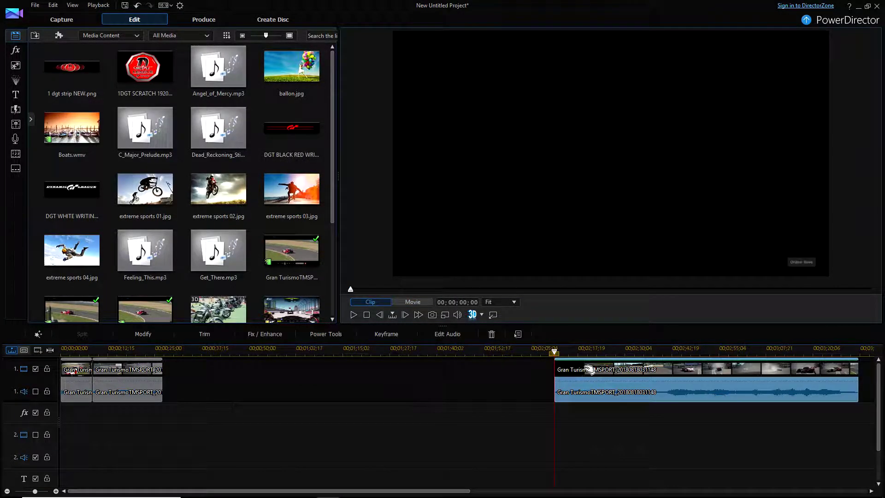
{"action": "left_click", "coordinate": [354, 315]}
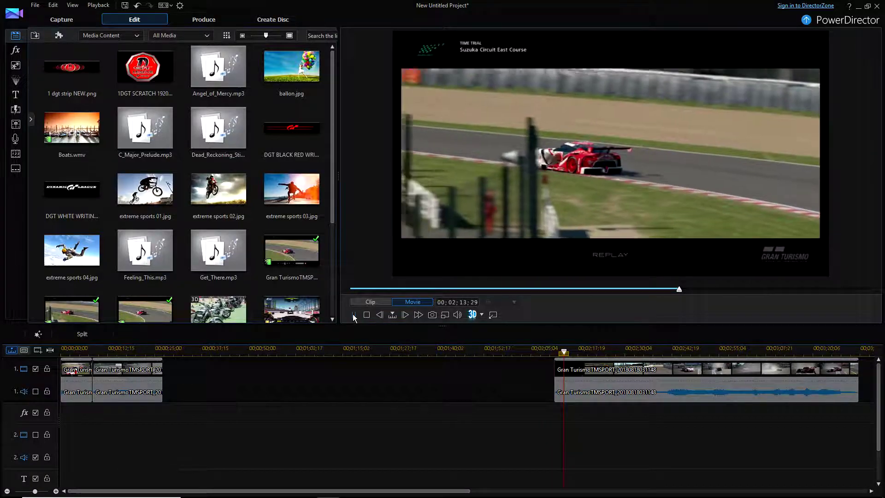
{"action": "left_click", "coordinate": [354, 315]}
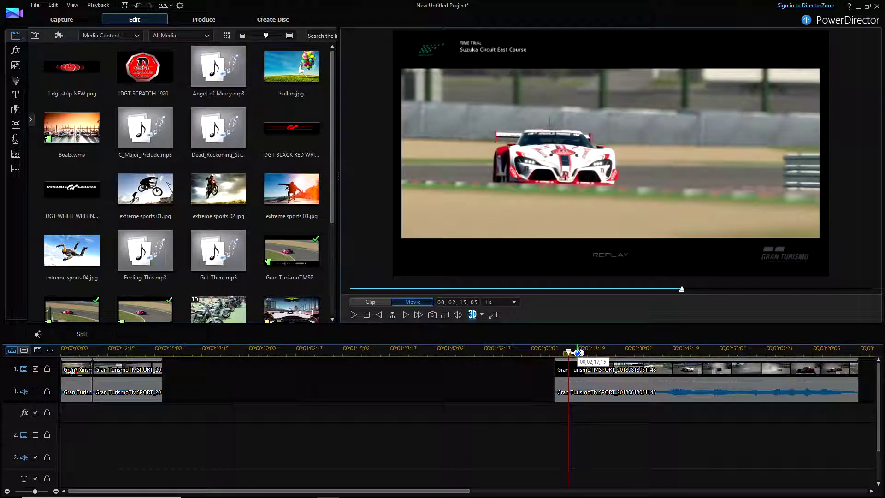
{"action": "left_click", "coordinate": [380, 315]}
{"action": "left_click", "coordinate": [379, 314]}
{"action": "left_click", "coordinate": [380, 314]}
{"action": "left_click", "coordinate": [380, 314]}
{"action": "left_click", "coordinate": [381, 314]}
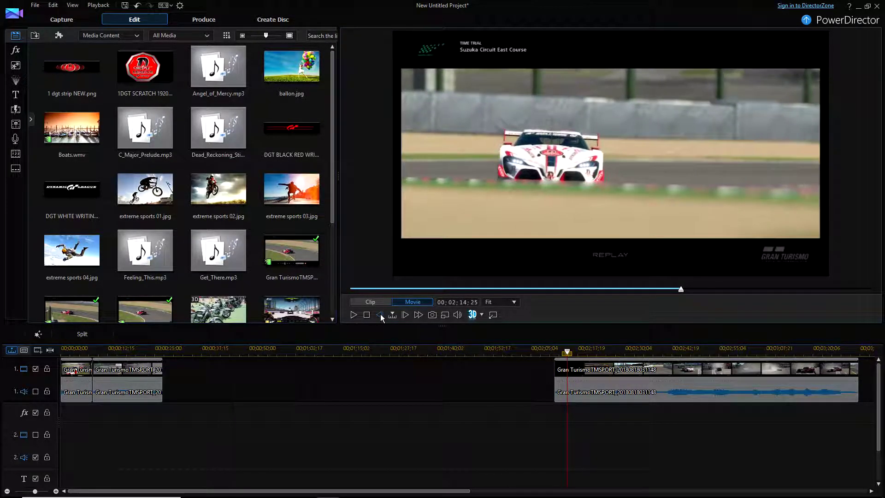
{"action": "left_click", "coordinate": [380, 314]}
{"action": "left_click", "coordinate": [381, 314]}
{"action": "left_click", "coordinate": [380, 314]}
{"action": "left_click", "coordinate": [380, 314]}
{"action": "left_click", "coordinate": [381, 314]}
{"action": "left_click", "coordinate": [381, 314]}
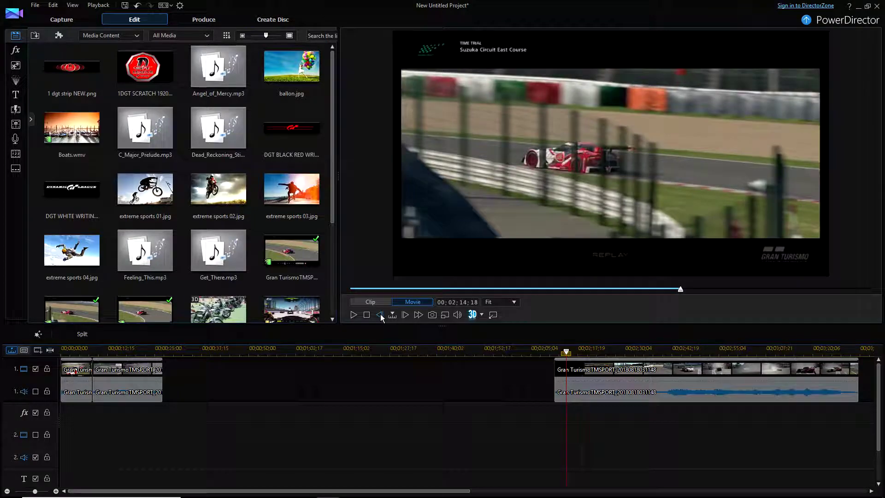
{"action": "left_click", "coordinate": [404, 315]}
{"action": "left_click", "coordinate": [403, 315]}
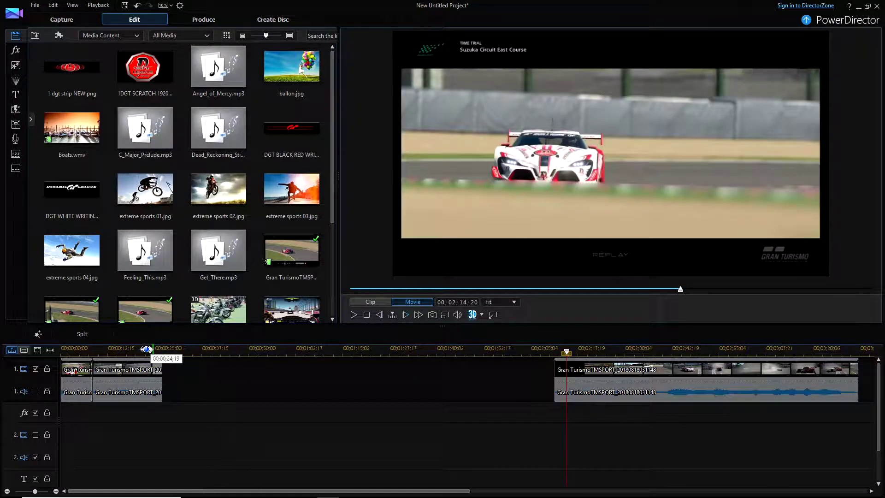
Step: Split the third clip at 00;02;14;20 and remove the short piece before the split, leaving the gap
{"action": "left_click", "coordinate": [565, 395]}
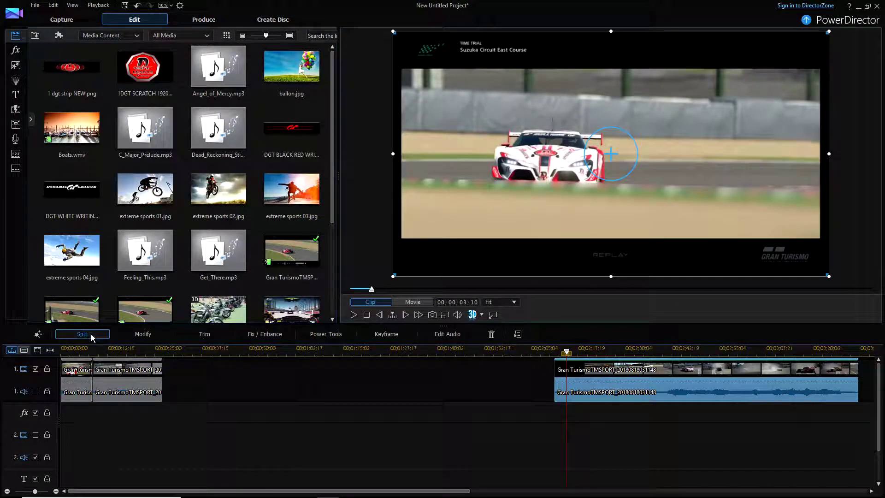
{"action": "left_click", "coordinate": [88, 333]}
{"action": "right_click", "coordinate": [562, 369]}
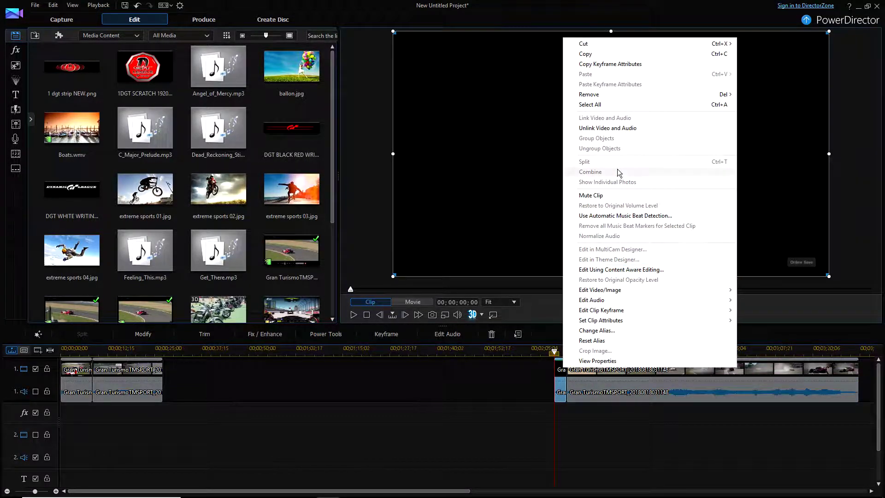
{"action": "mouse_move", "coordinate": [615, 94]}
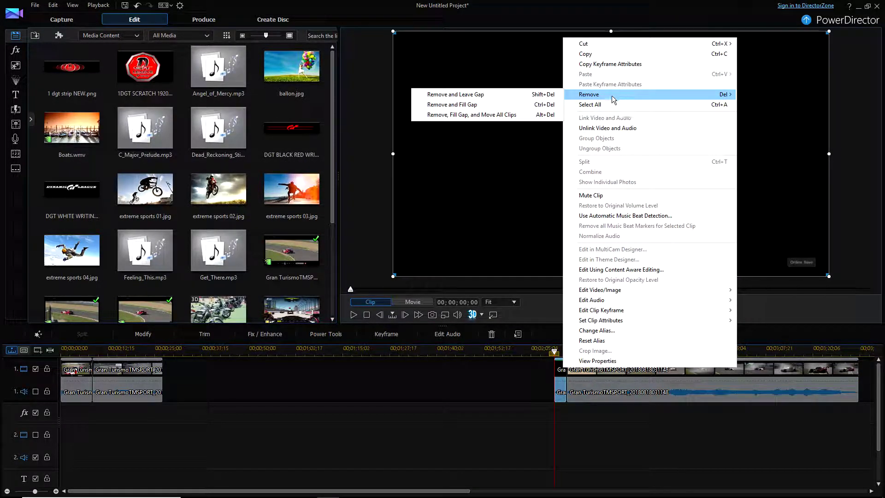
{"action": "left_click", "coordinate": [516, 96]}
Step: Play the remaining third clip, pause, step back frame by frame to the camera change 00;00;12;00 into it, and select the clip
{"action": "left_click", "coordinate": [596, 369]}
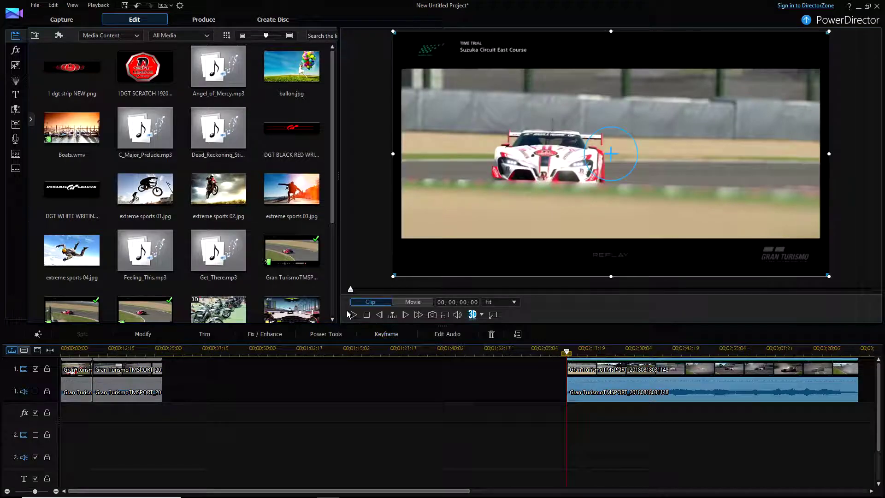
{"action": "left_click", "coordinate": [354, 317]}
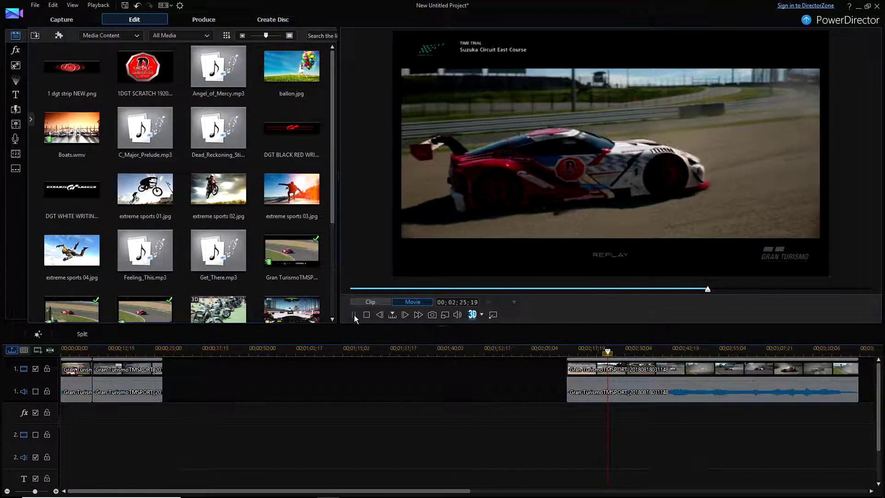
{"action": "left_click", "coordinate": [354, 315]}
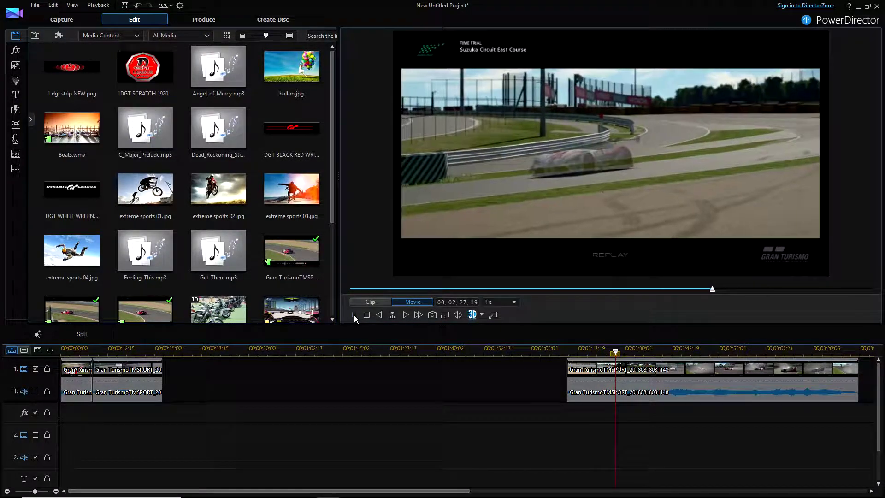
{"action": "left_click", "coordinate": [381, 316]}
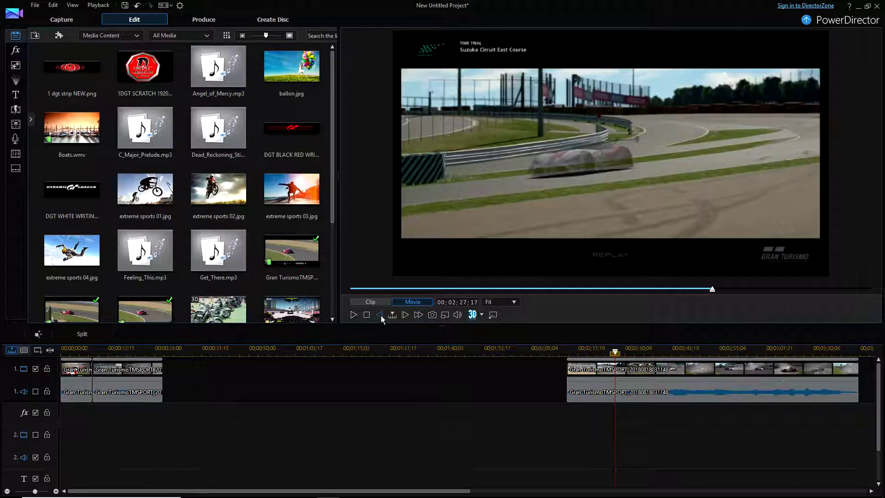
{"action": "left_click", "coordinate": [381, 316]}
{"action": "left_click", "coordinate": [381, 316]}
{"action": "left_click", "coordinate": [381, 317]}
{"action": "left_click", "coordinate": [381, 316]}
{"action": "left_click", "coordinate": [381, 315]}
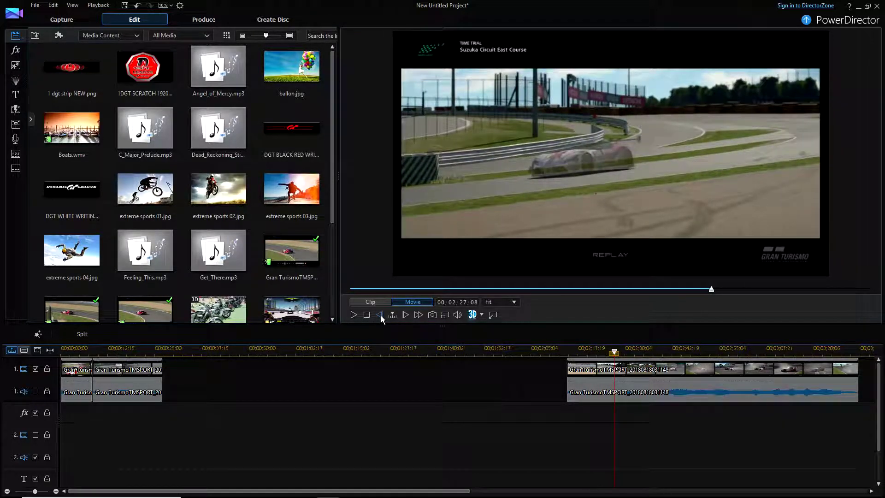
{"action": "left_click", "coordinate": [380, 315]}
{"action": "left_click", "coordinate": [381, 315]}
{"action": "left_click", "coordinate": [381, 316]}
{"action": "left_click", "coordinate": [381, 316]}
{"action": "left_click", "coordinate": [381, 315]}
{"action": "left_click", "coordinate": [381, 315]}
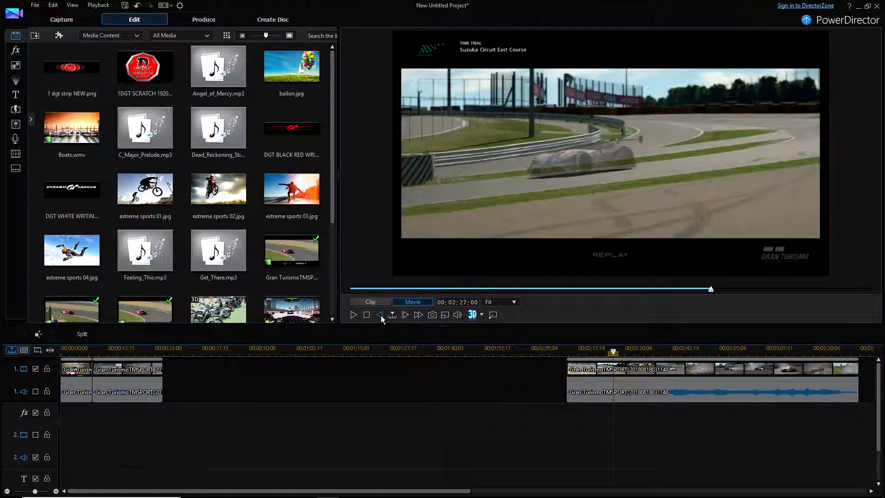
{"action": "left_click", "coordinate": [380, 315]}
{"action": "left_click", "coordinate": [381, 315]}
{"action": "left_click", "coordinate": [380, 316]}
{"action": "left_click", "coordinate": [381, 315]}
{"action": "left_click", "coordinate": [381, 315]}
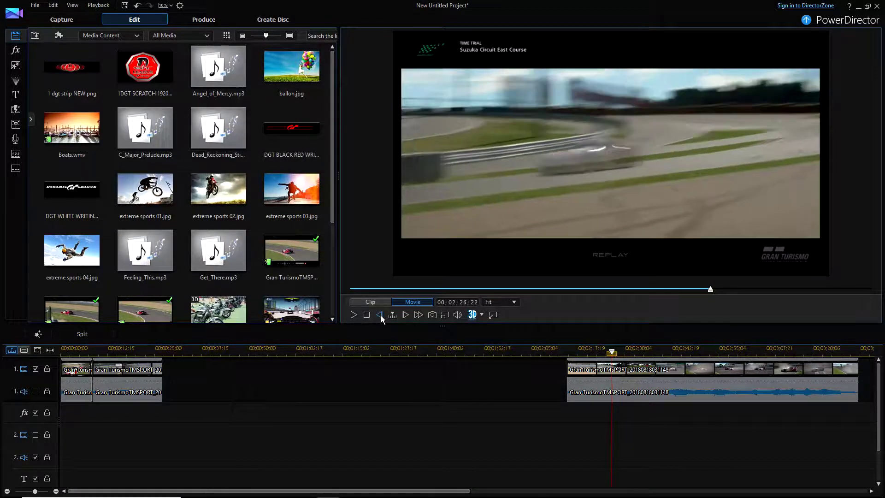
{"action": "left_click", "coordinate": [381, 316]}
{"action": "left_click", "coordinate": [381, 315]}
{"action": "left_click", "coordinate": [381, 315]}
{"action": "left_click", "coordinate": [600, 368]}
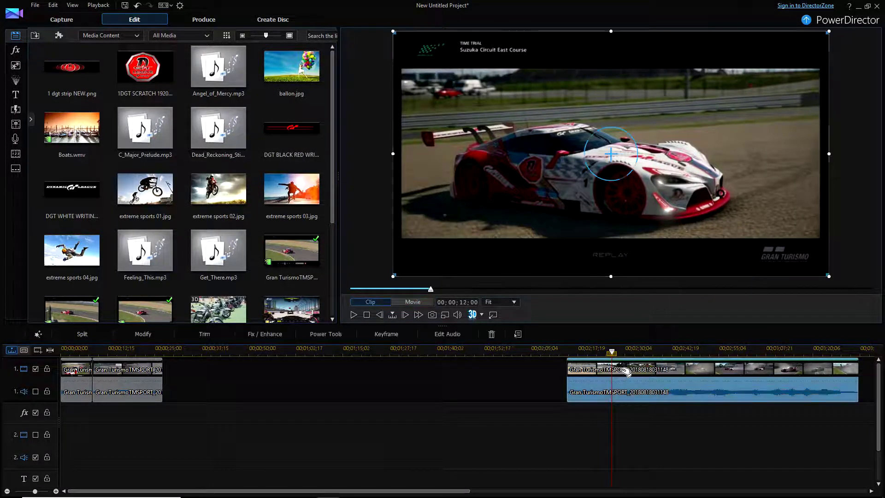
Step: Split off and remove the third clip's footage after 00;02;26;20, and move the kept piece against the end of the second clip
{"action": "left_click", "coordinate": [92, 336]}
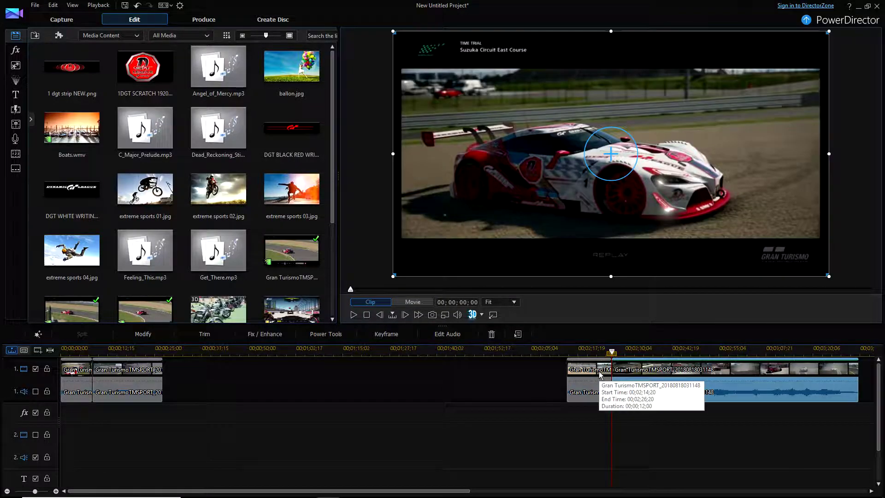
{"action": "right_click", "coordinate": [766, 369]}
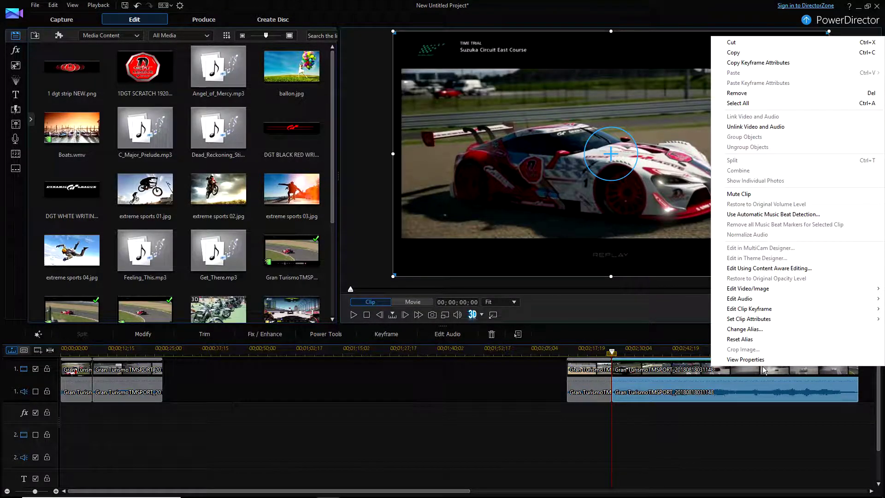
{"action": "left_click", "coordinate": [765, 92]}
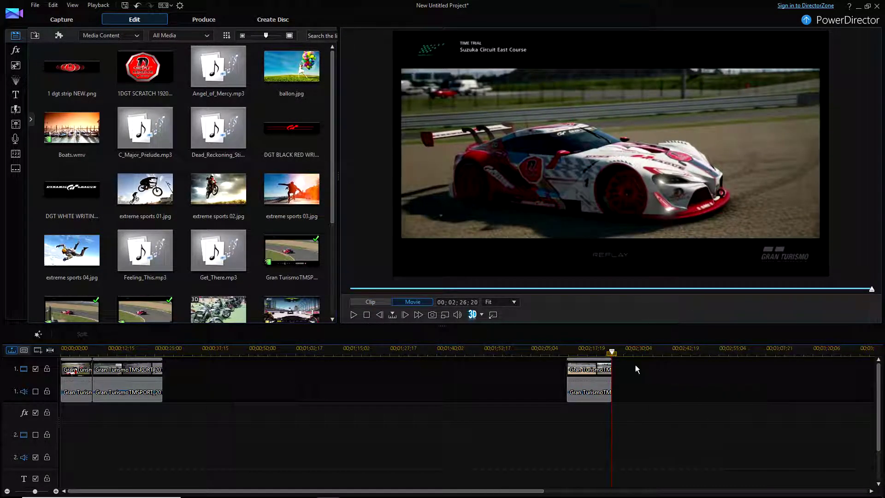
{"action": "left_click_drag", "start_coordinate": [598, 374], "coordinate": [196, 385]}
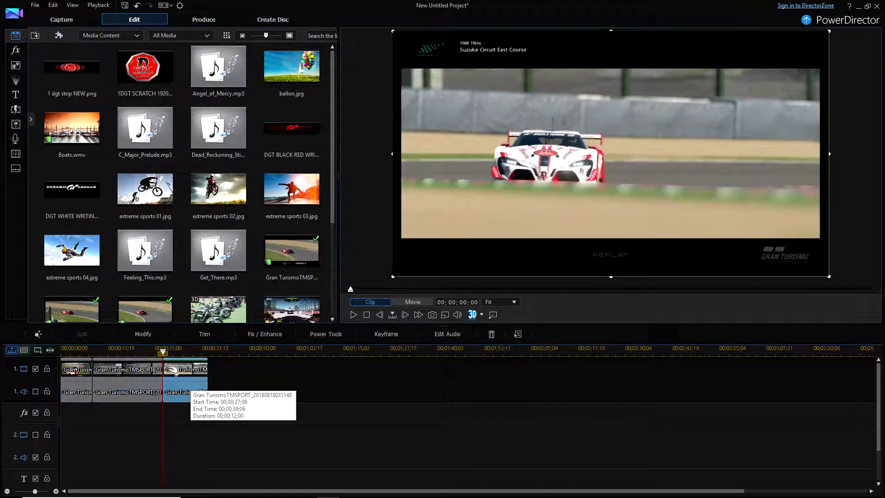
Step: Play the joined clips from the first clip onward and replay the transition from the second clip to the third
{"action": "left_click", "coordinate": [81, 370]}
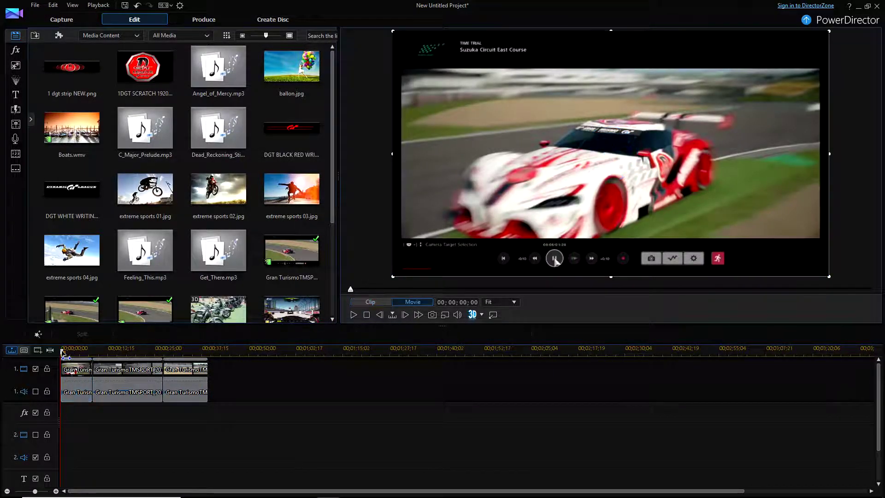
{"action": "left_click_drag", "start_coordinate": [76, 350], "coordinate": [82, 353]}
{"action": "left_click", "coordinate": [74, 385]}
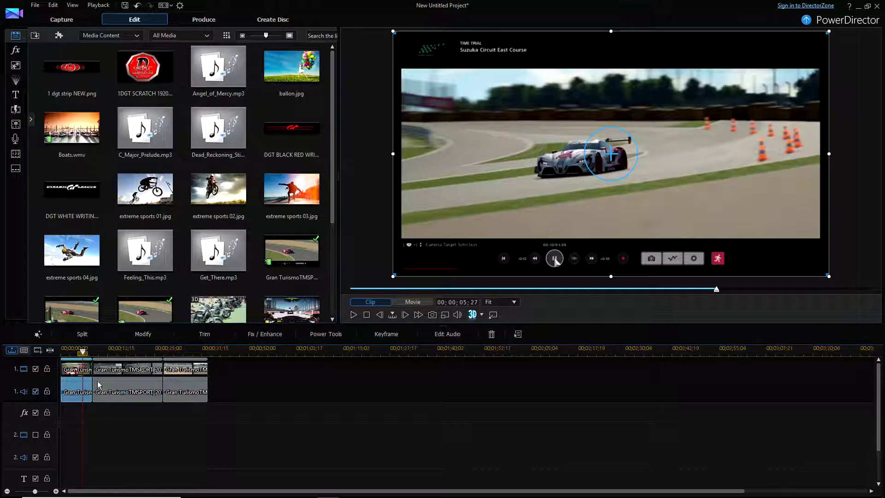
{"action": "left_click", "coordinate": [356, 314]}
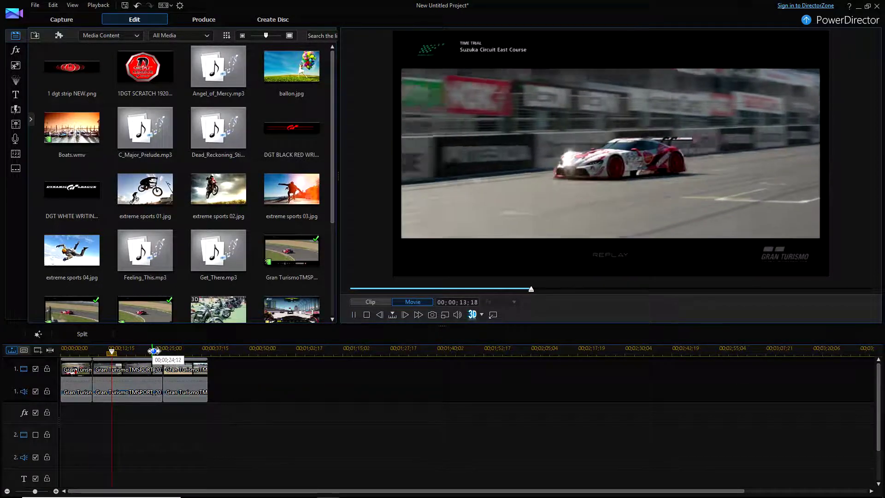
{"action": "left_click", "coordinate": [155, 351]}
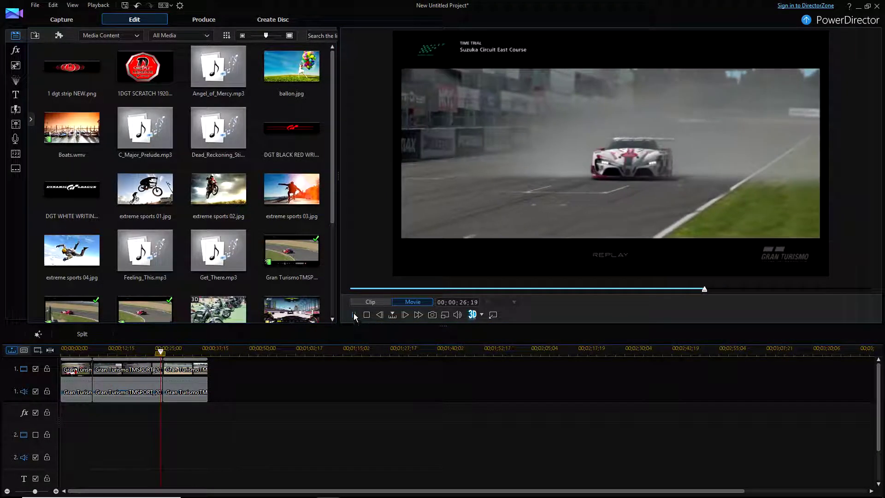
{"action": "left_click", "coordinate": [354, 315]}
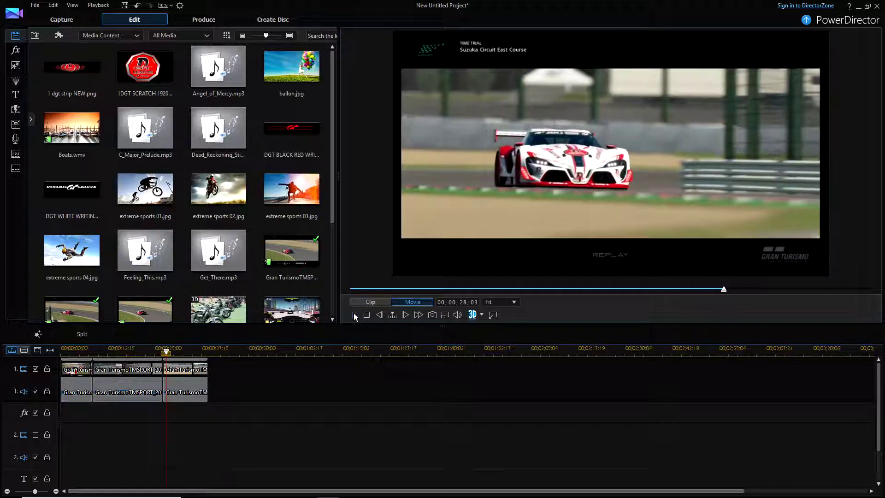
{"action": "left_click", "coordinate": [157, 351]}
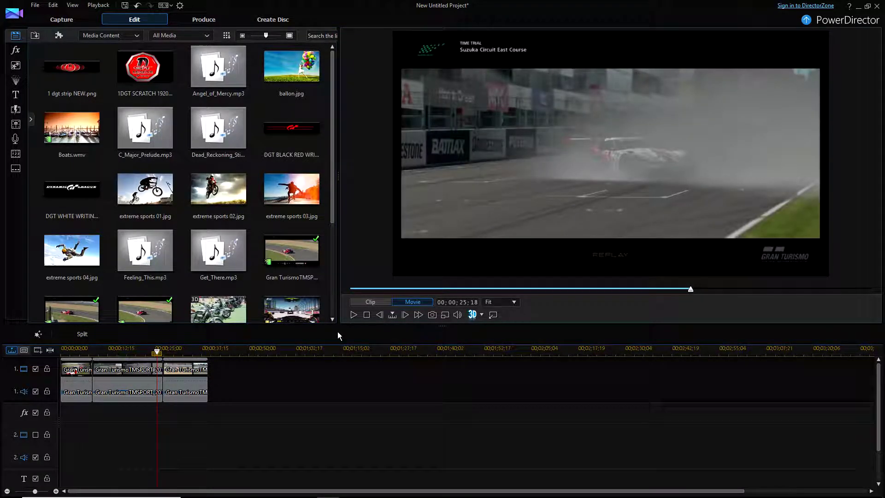
{"action": "left_click", "coordinate": [354, 315]}
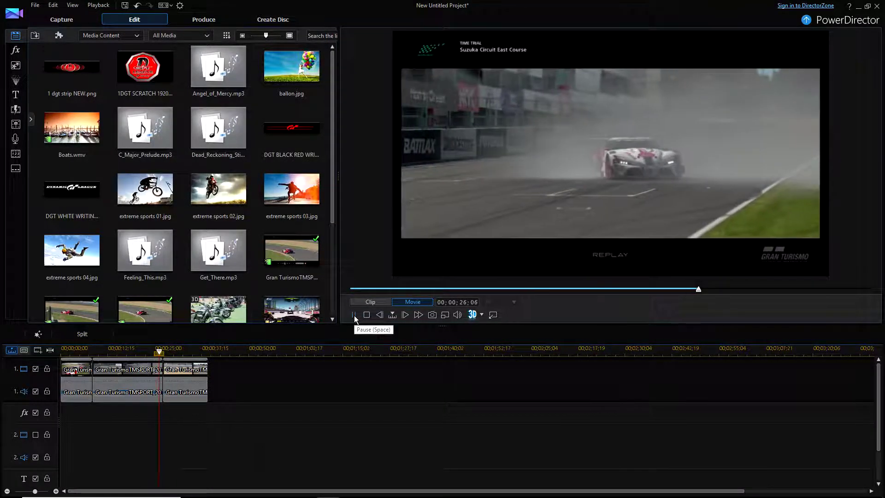
{"action": "left_click", "coordinate": [354, 315]}
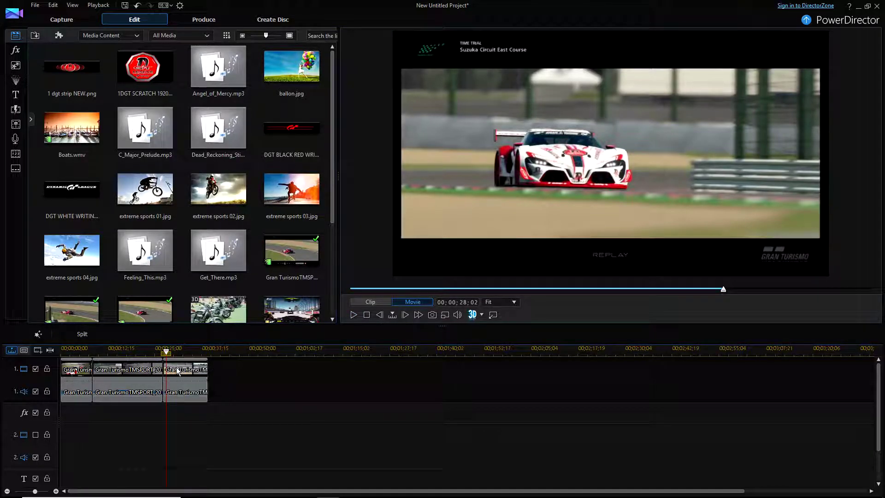
Step: Open the first clip on the timeline in the PiP Designer
{"action": "left_click", "coordinate": [76, 370]}
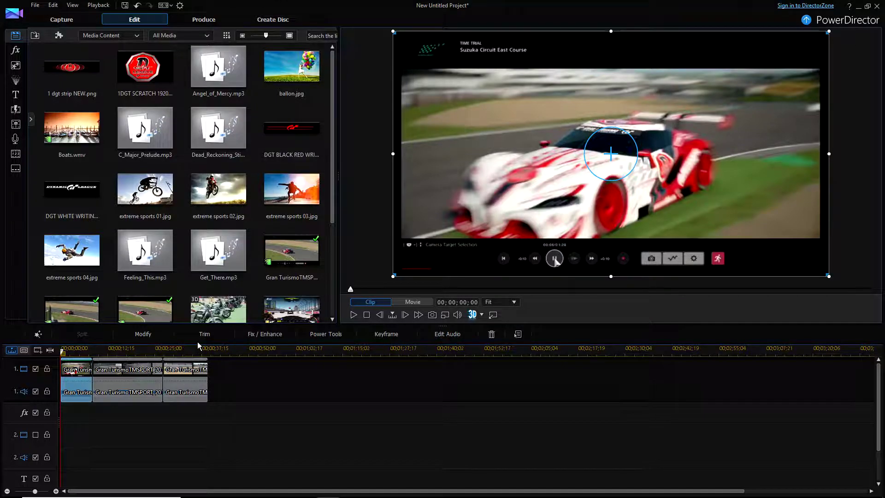
{"action": "left_click", "coordinate": [143, 335]}
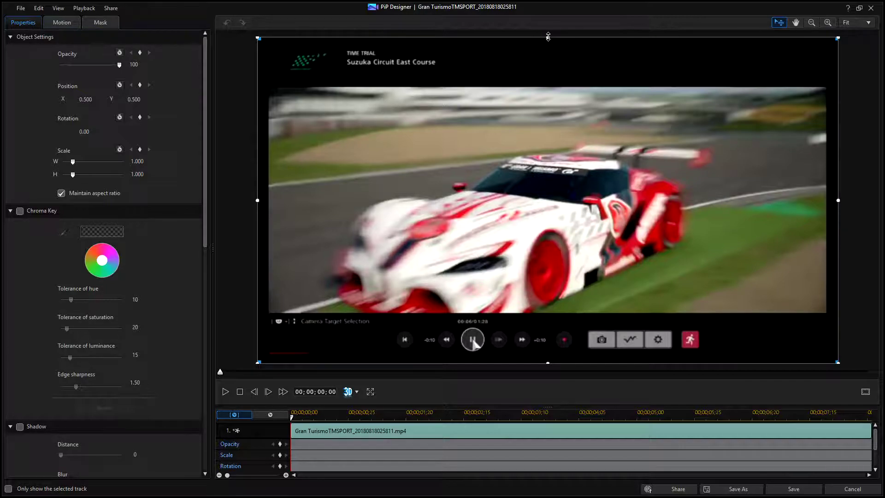
Step: Try enlarging the clip's frame to a scale of about 1.11, and undo the resize
{"action": "left_click_drag", "start_coordinate": [548, 36], "coordinate": [544, 2]}
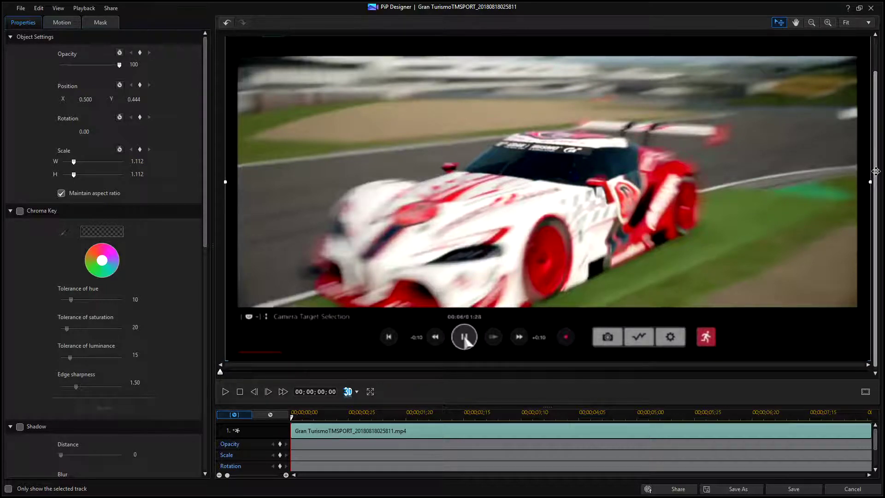
{"action": "scroll", "coordinate": [869, 174], "scroll_direction": "up", "scroll_amount": 2}
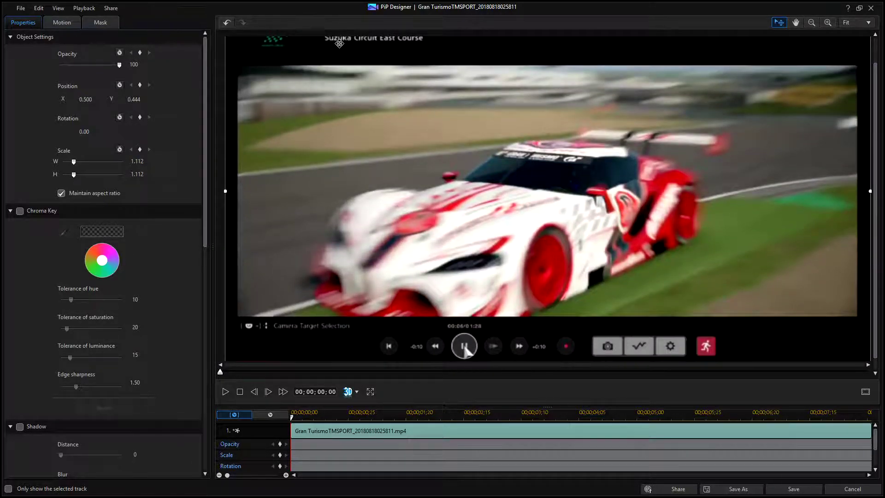
{"action": "left_click", "coordinate": [227, 23]}
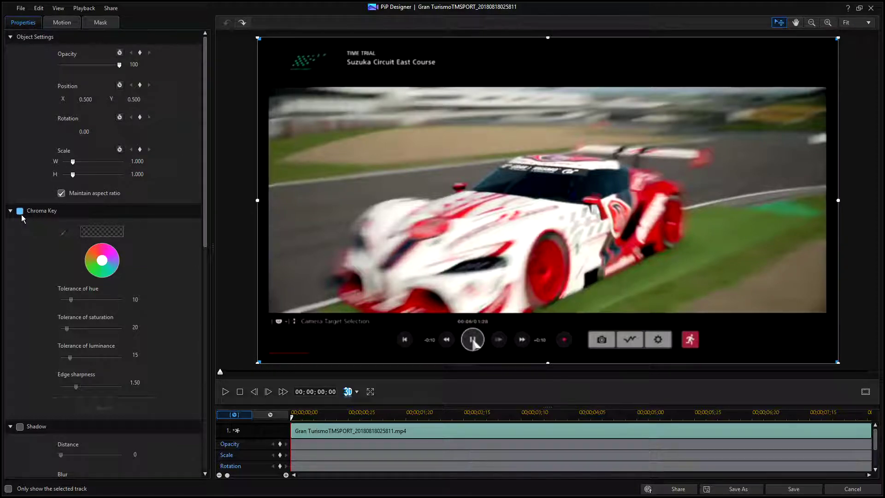
Step: Try the Shadow option on the clip at full size and with its frame shrunk, turn it off and undo the resize
{"action": "left_click_drag", "start_coordinate": [204, 180], "coordinate": [204, 224]}
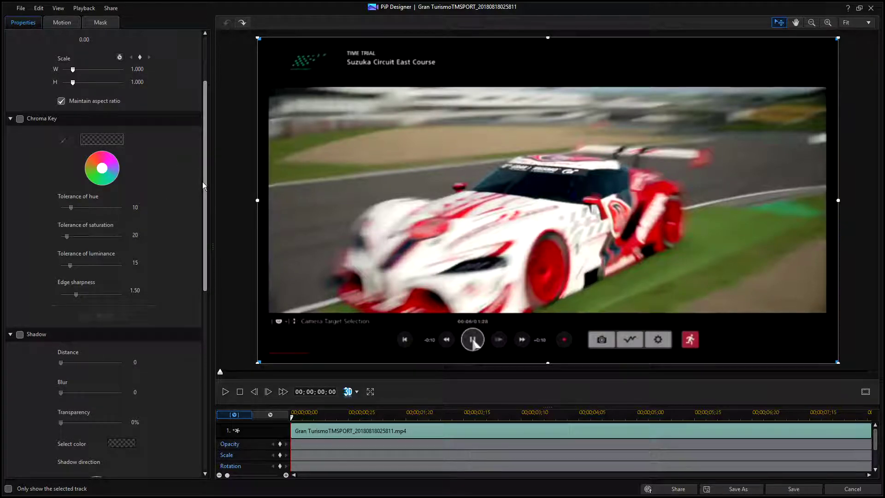
{"action": "left_click_drag", "start_coordinate": [206, 182], "coordinate": [209, 239]}
{"action": "scroll", "coordinate": [105, 234], "scroll_direction": "down", "scroll_amount": 1}
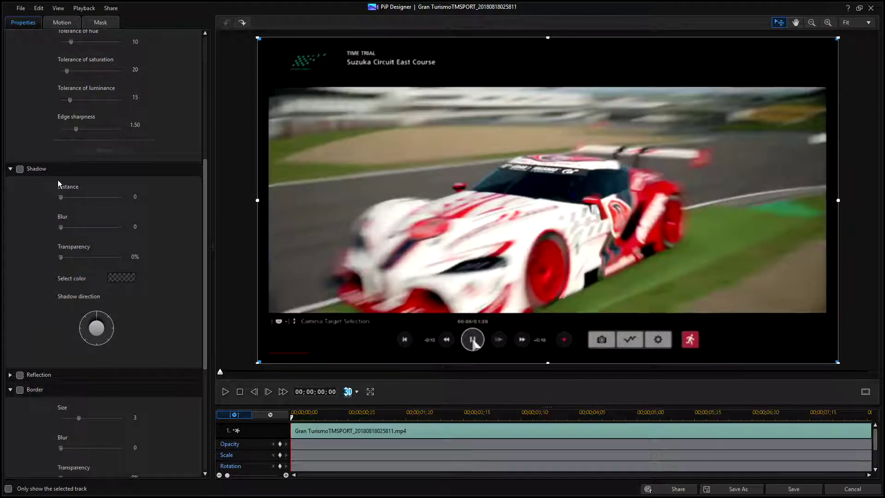
{"action": "left_click", "coordinate": [19, 169]}
{"action": "left_click", "coordinate": [19, 170]}
{"action": "left_click_drag", "start_coordinate": [838, 363], "coordinate": [599, 228]}
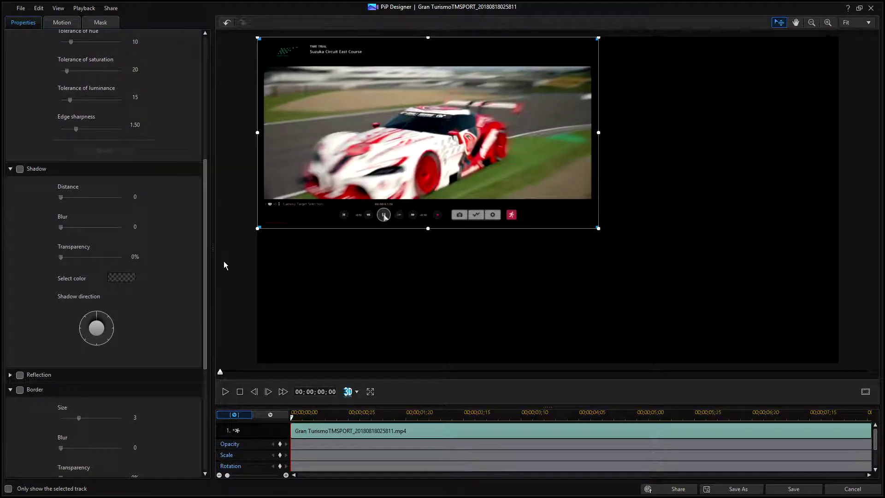
{"action": "left_click", "coordinate": [19, 169]}
{"action": "left_click", "coordinate": [23, 168]}
{"action": "key", "text": "ctrl+z"}
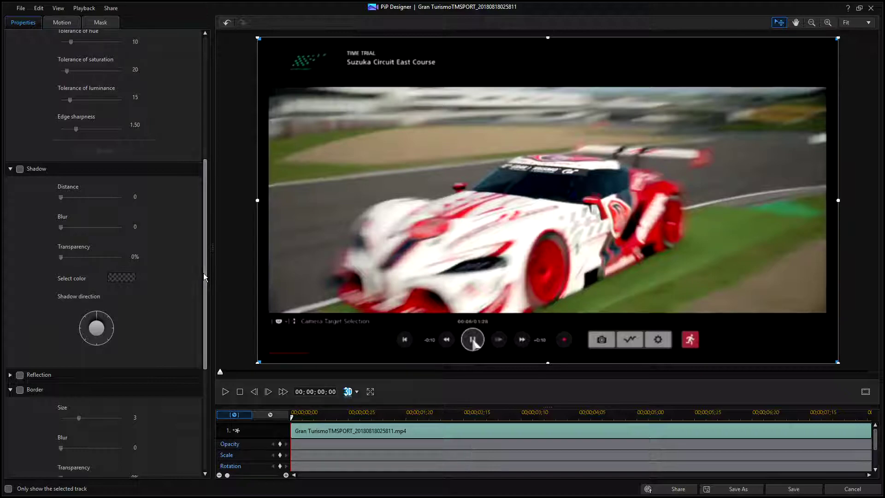
Step: Try a white border of size 10 around the clip, shrink the frame to show it, undo the resize and turn the border off
{"action": "left_click_drag", "start_coordinate": [203, 273], "coordinate": [205, 331]}
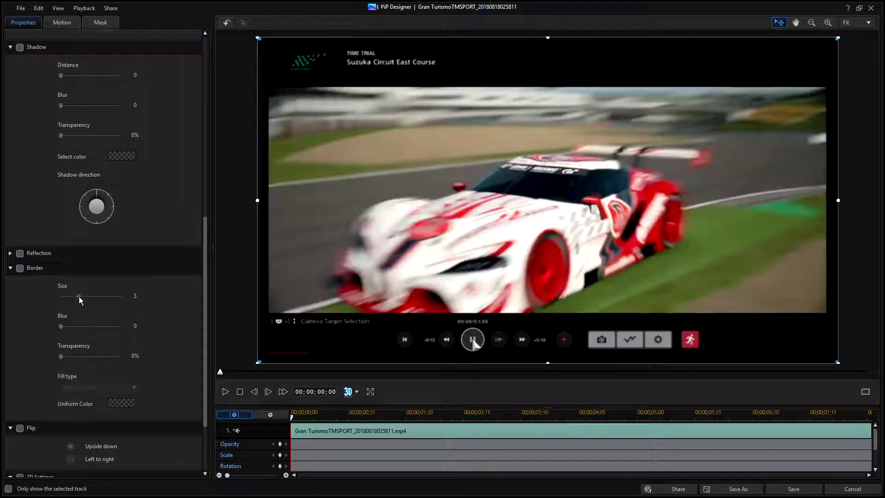
{"action": "left_click", "coordinate": [23, 270]}
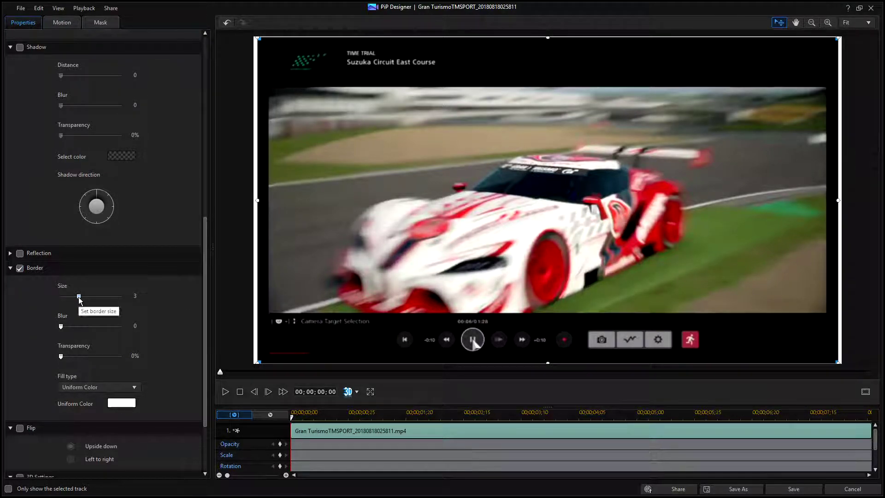
{"action": "left_click_drag", "start_coordinate": [79, 296], "coordinate": [128, 294]}
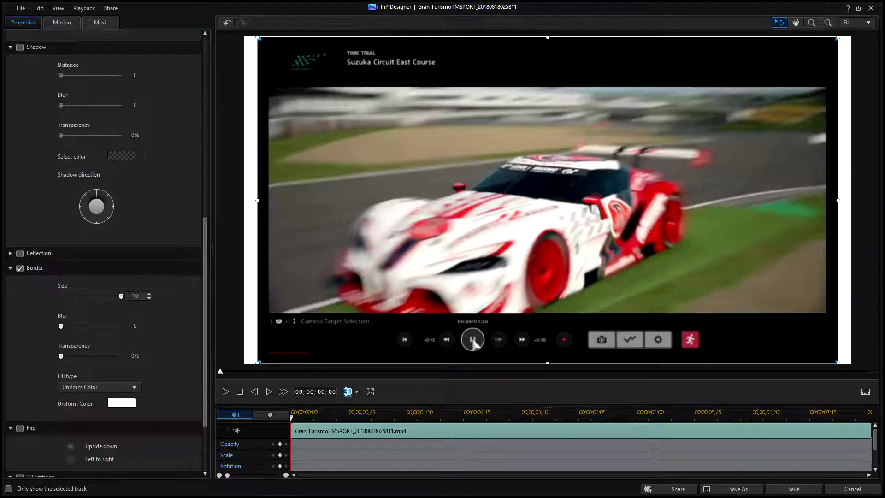
{"action": "left_click_drag", "start_coordinate": [548, 37], "coordinate": [549, 55]}
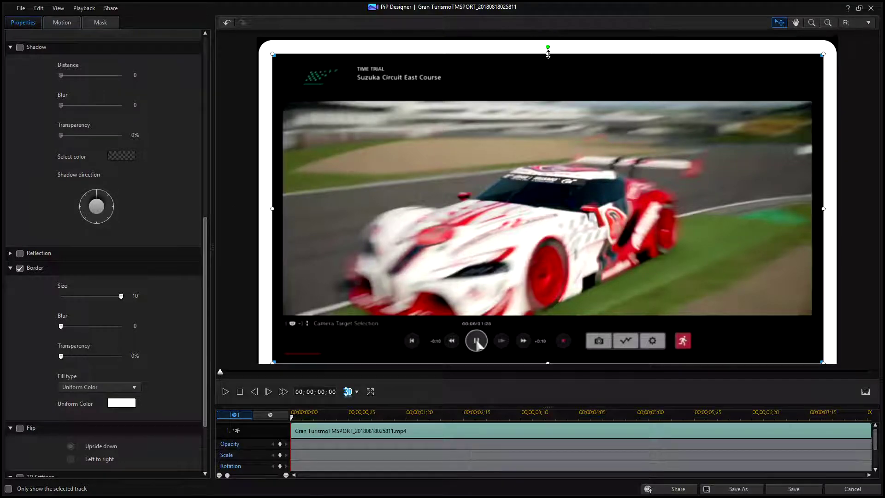
{"action": "left_click", "coordinate": [227, 24]}
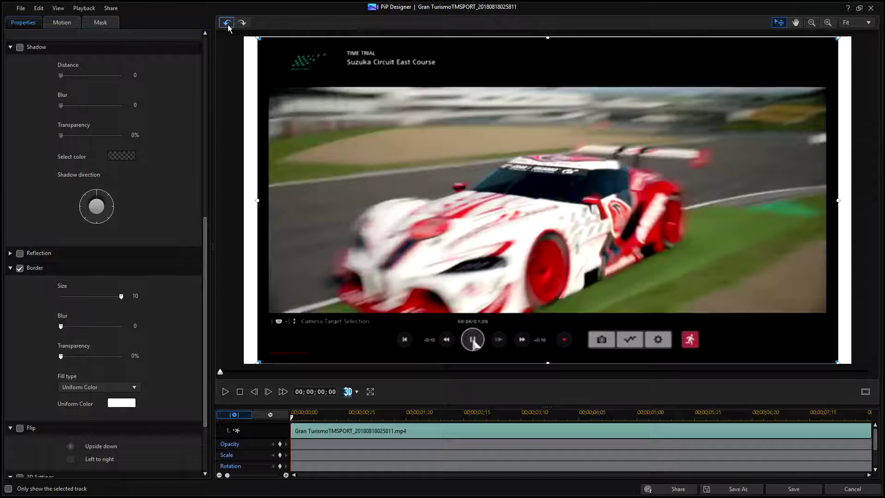
{"action": "left_click", "coordinate": [19, 270]}
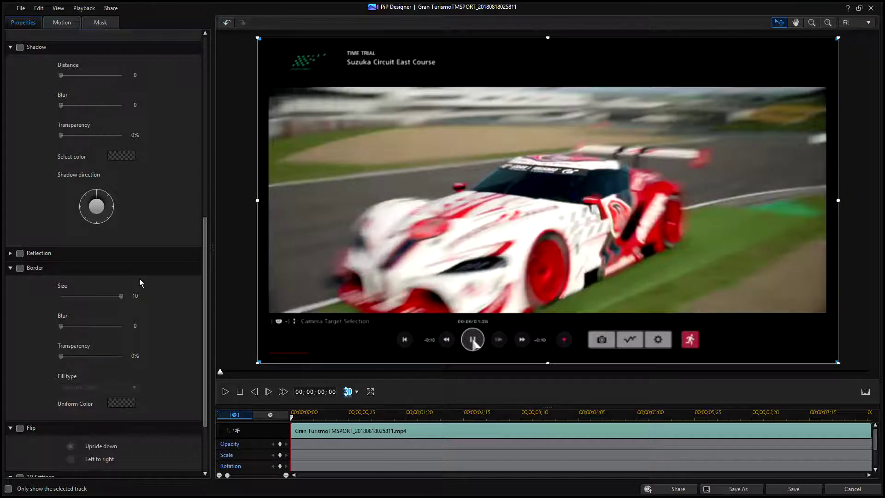
Step: Try flipping the clip upside down and left to right, and turn Flip off again
{"action": "left_click_drag", "start_coordinate": [206, 233], "coordinate": [206, 305]}
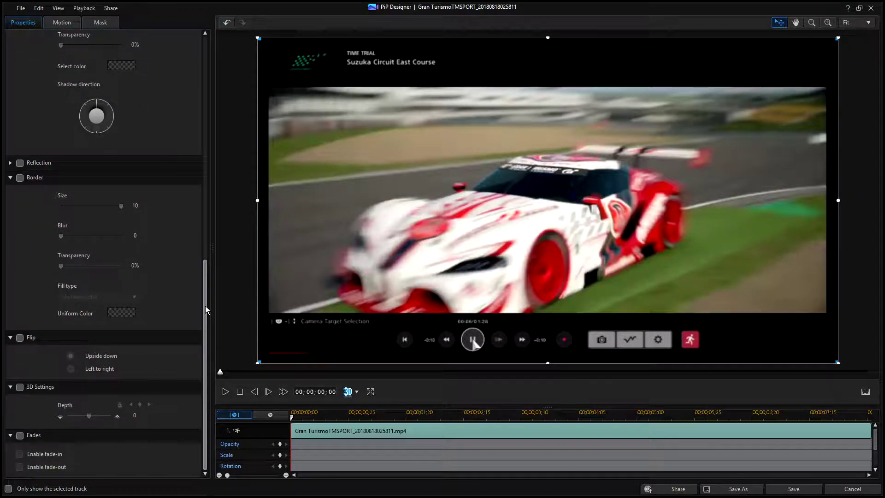
{"action": "left_click", "coordinate": [20, 338]}
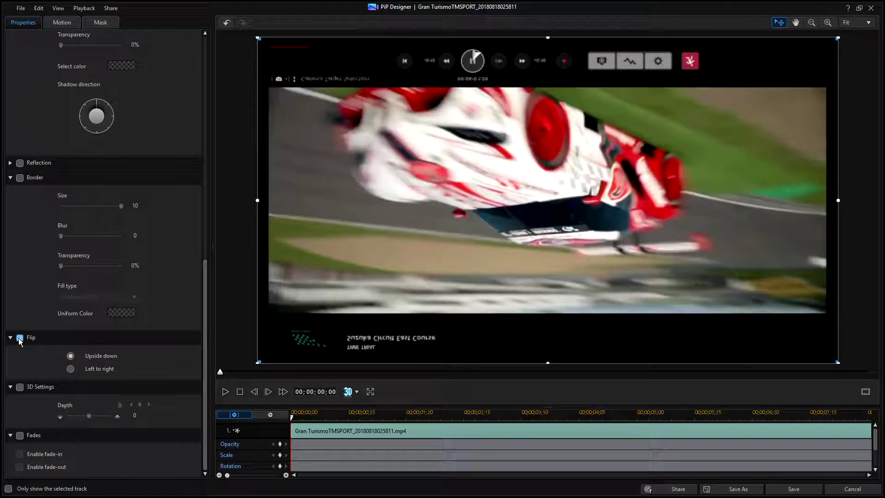
{"action": "left_click", "coordinate": [72, 369]}
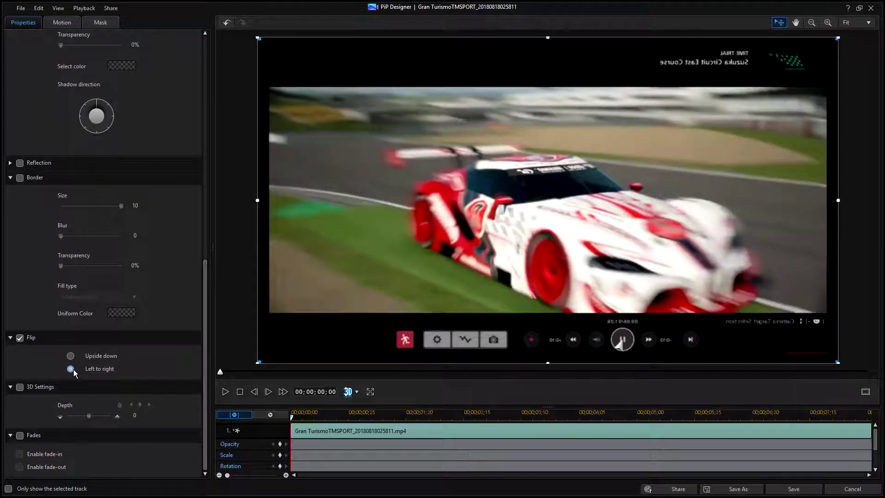
{"action": "left_click", "coordinate": [20, 338]}
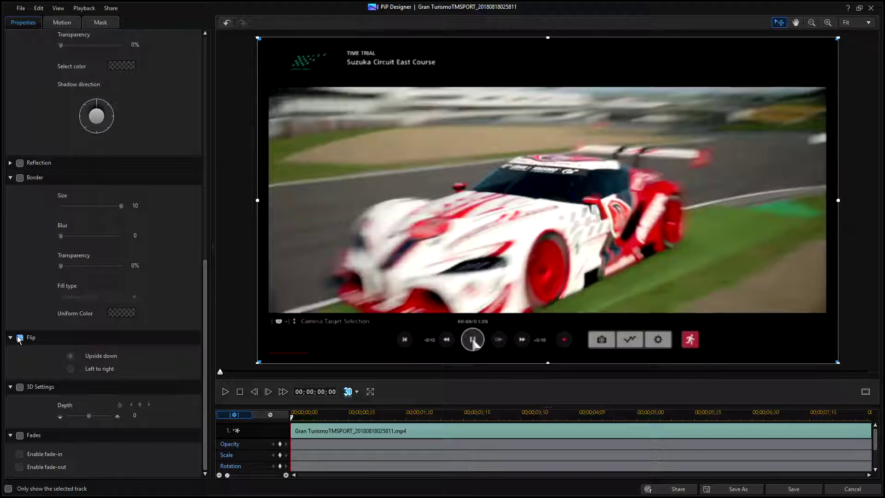
Step: Enable fade-in and fade-out for the clip, and check its opacity keyframes at 00;00;01;20 and at the clip's start
{"action": "left_click", "coordinate": [20, 435]}
{"action": "left_click", "coordinate": [20, 454]}
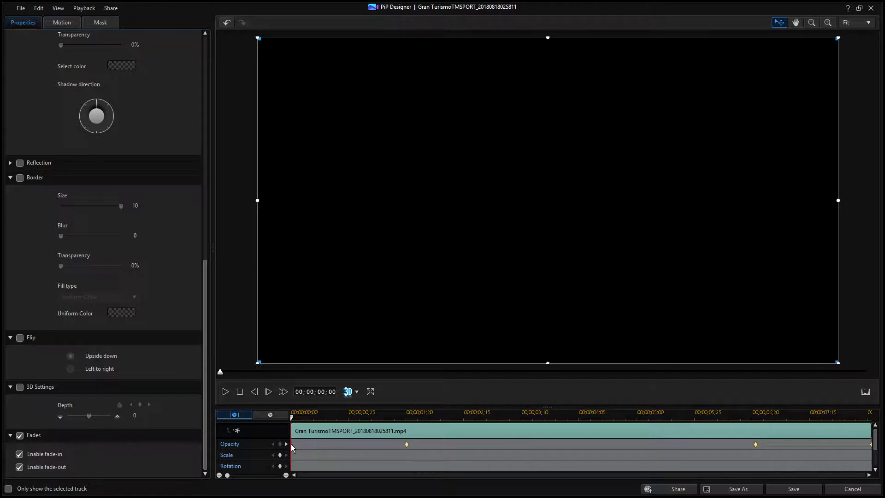
{"action": "left_click", "coordinate": [407, 445]}
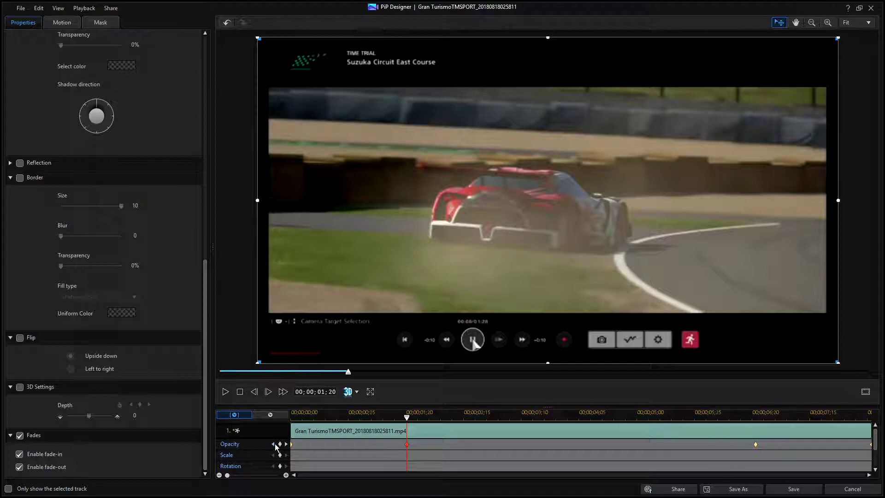
{"action": "left_click", "coordinate": [274, 446]}
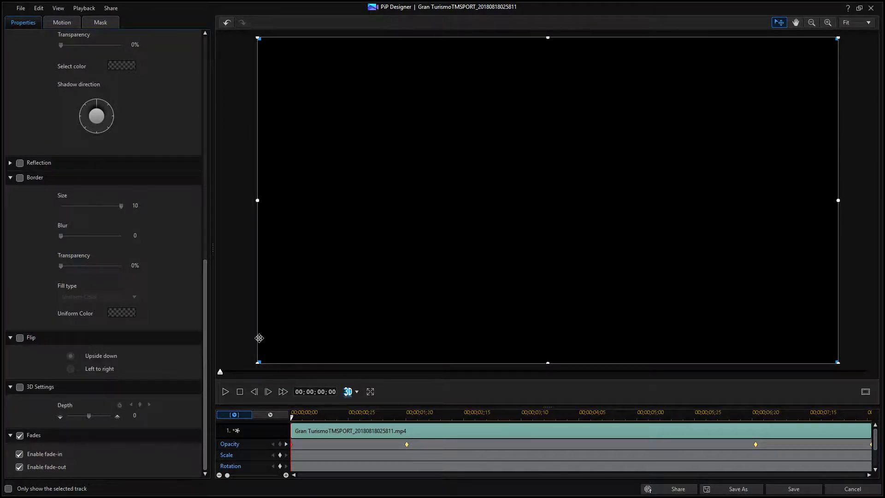
{"action": "scroll", "coordinate": [205, 290], "scroll_direction": "up", "scroll_amount": 1}
{"action": "left_click_drag", "start_coordinate": [205, 289], "coordinate": [225, 90]}
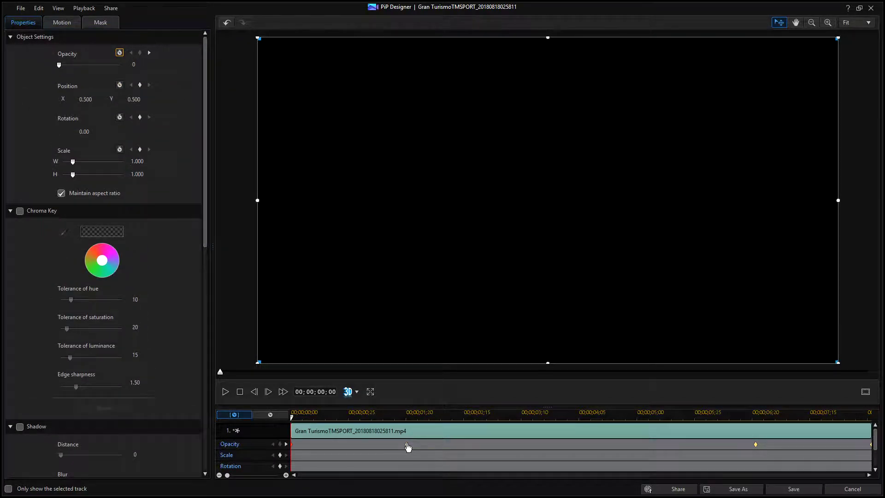
Step: Check the opacity keyframe at 00;00;01;20 and preview the first clip's fade from its start
{"action": "left_click", "coordinate": [407, 445]}
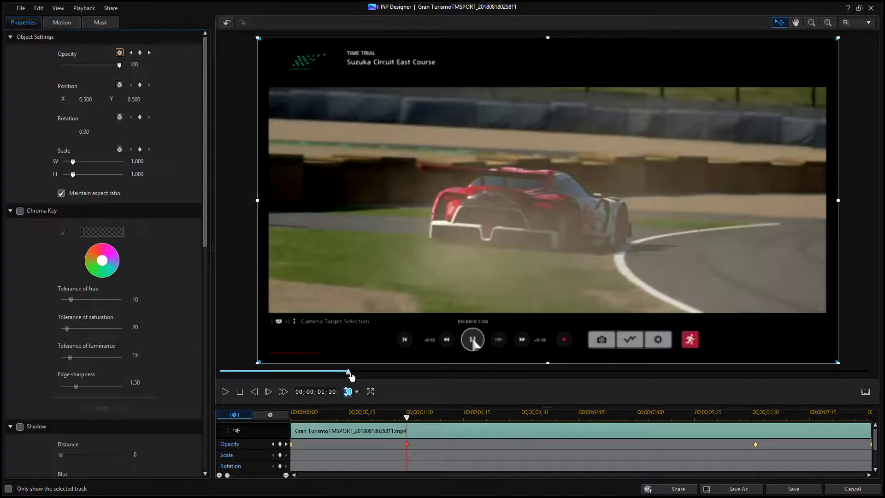
{"action": "left_click_drag", "start_coordinate": [350, 377], "coordinate": [212, 375]}
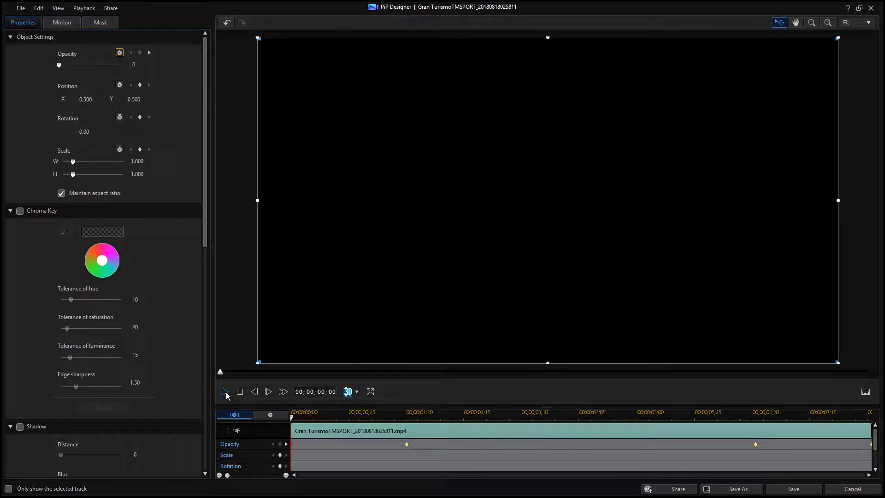
{"action": "left_click", "coordinate": [226, 393]}
Step: Move the keyframe ending the fade-in to 00;00;00;27 and the one starting the fade-out to 00;00;05;04
{"action": "left_click", "coordinate": [408, 444]}
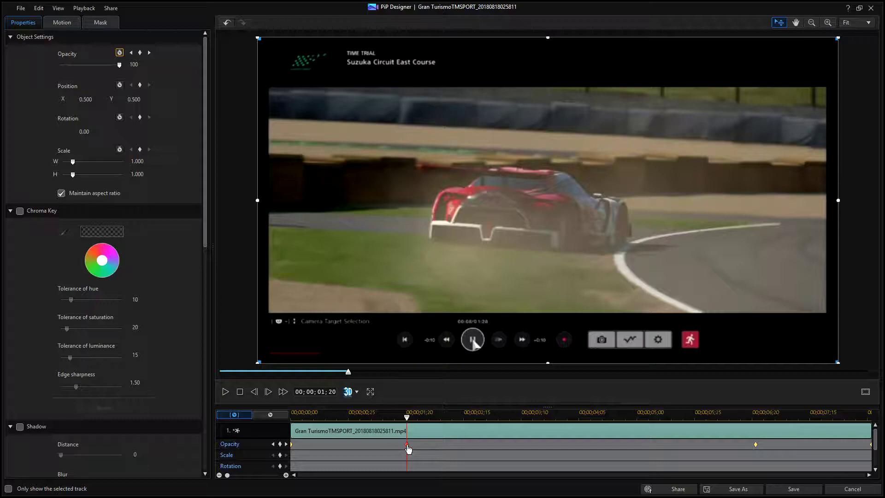
{"action": "left_click_drag", "start_coordinate": [408, 448], "coordinate": [354, 448]}
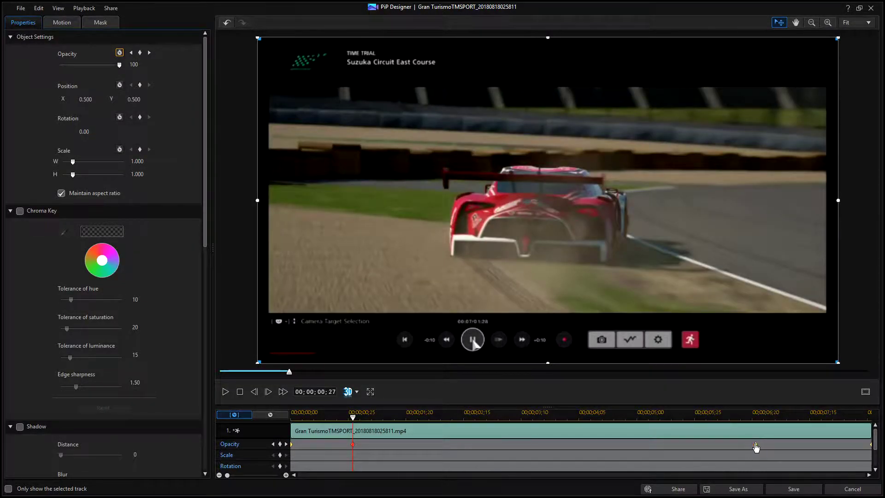
{"action": "left_click_drag", "start_coordinate": [757, 446], "coordinate": [648, 454]}
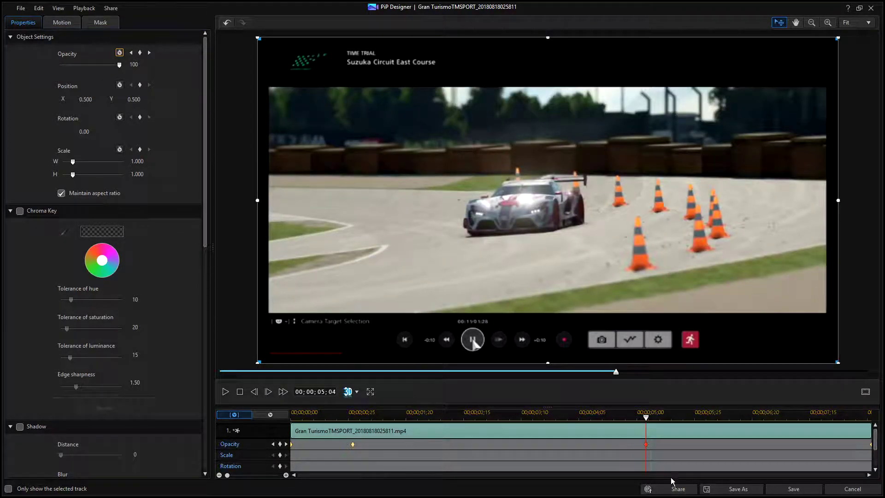
Step: Preview the adjusted fades from the clip's start and save the PiP changes
{"action": "left_click", "coordinate": [237, 393]}
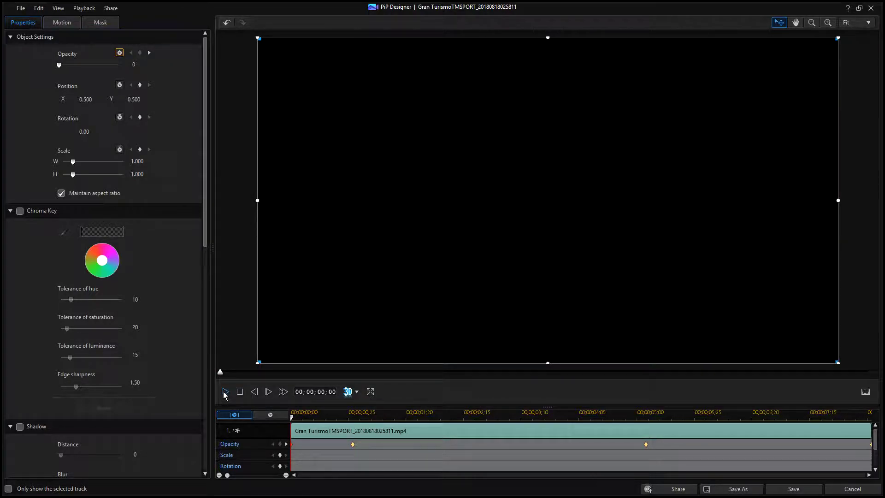
{"action": "left_click", "coordinate": [226, 392]}
{"action": "left_click", "coordinate": [807, 489]}
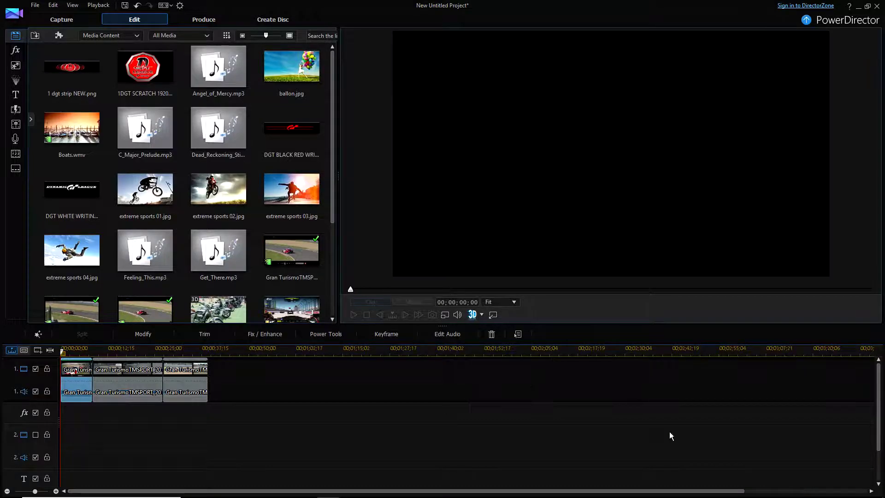
Step: Open the second timeline clip in the PiP Designer and add opacity keyframes at its start and at 00;00;04;20
{"action": "left_click", "coordinate": [133, 376]}
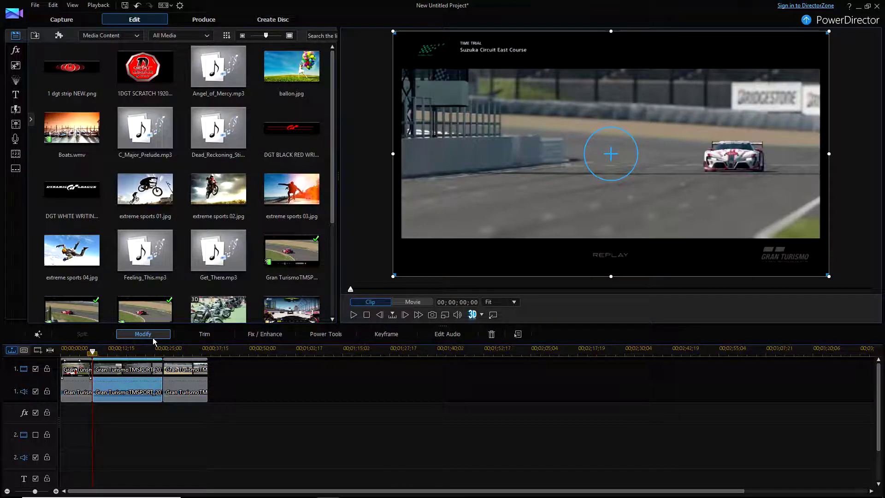
{"action": "left_click", "coordinate": [151, 339]}
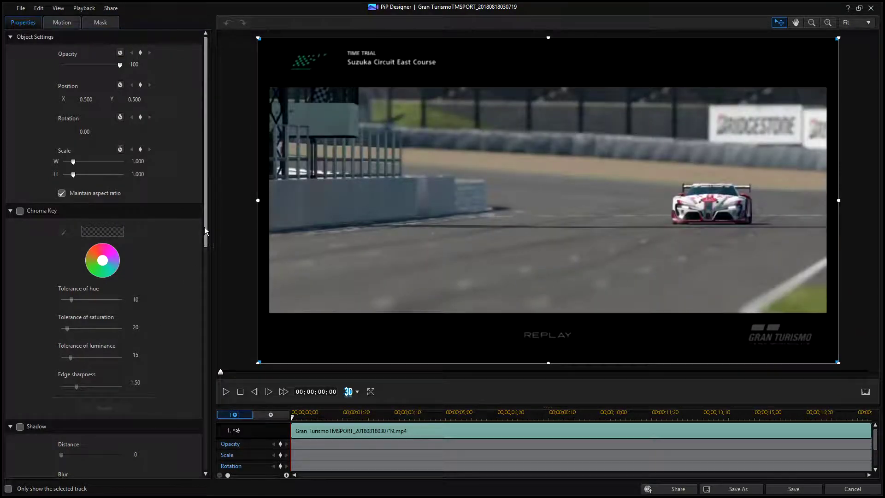
{"action": "left_click_drag", "start_coordinate": [205, 228], "coordinate": [207, 452]}
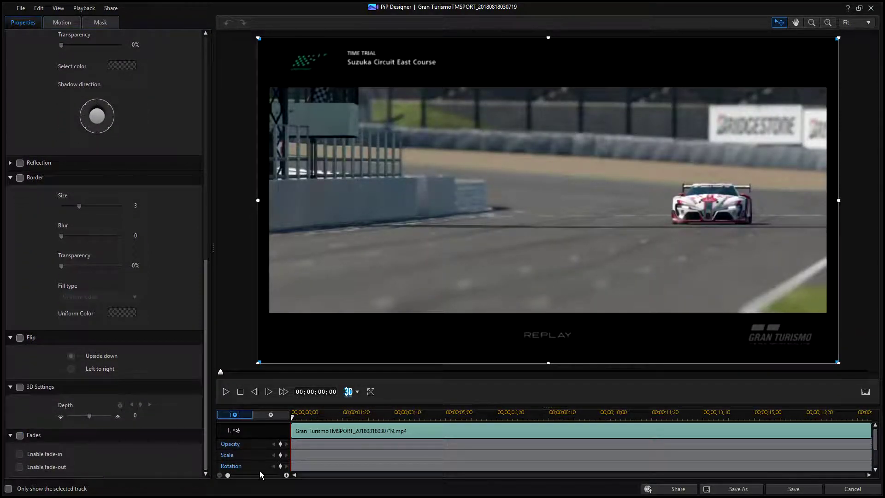
{"action": "left_click", "coordinate": [281, 445]}
{"action": "left_click_drag", "start_coordinate": [293, 420], "coordinate": [439, 421]}
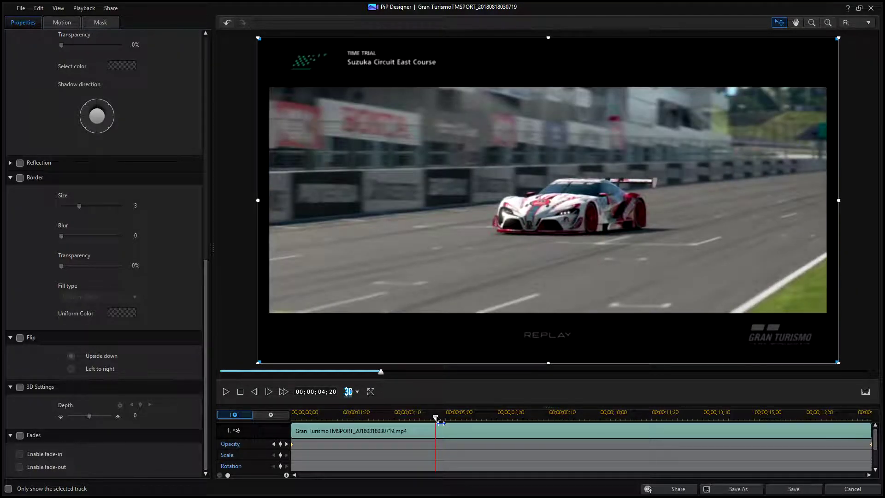
{"action": "left_click", "coordinate": [281, 445]}
Step: Set the opacity to 0 at the second clip's first keyframe to make it fade in
{"action": "left_click", "coordinate": [275, 444]}
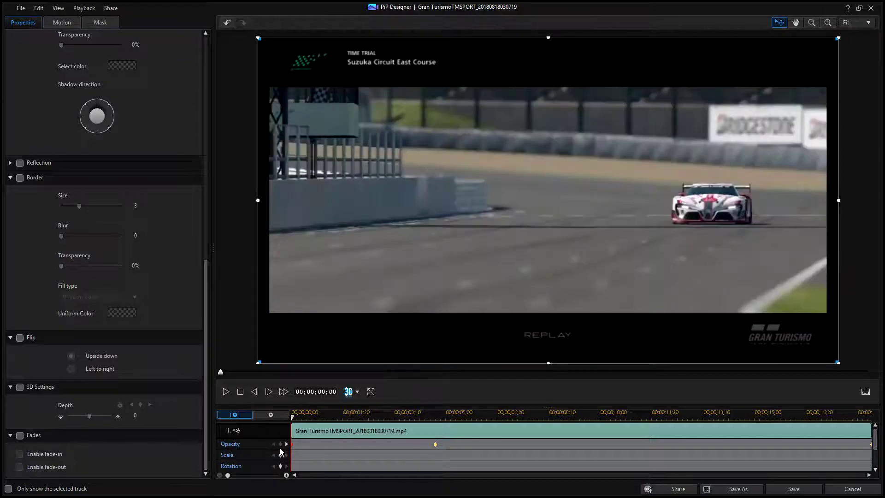
{"action": "left_click_drag", "start_coordinate": [204, 339], "coordinate": [207, 116]}
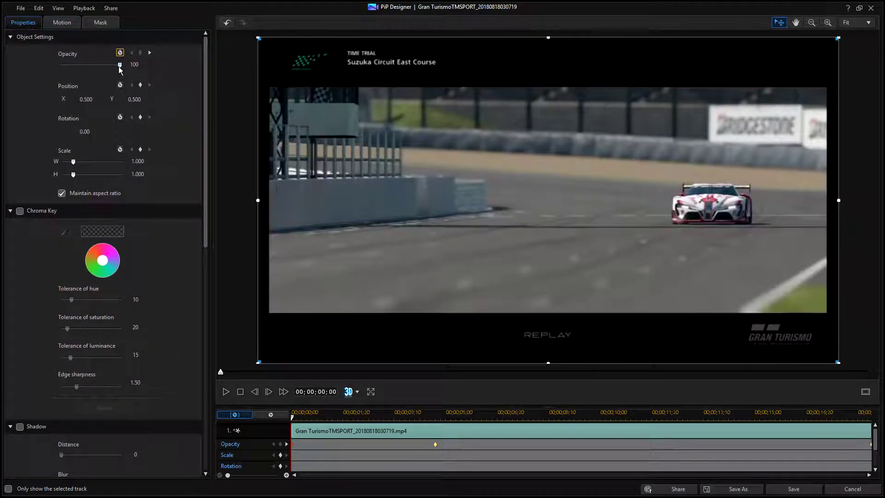
{"action": "left_click_drag", "start_coordinate": [120, 68], "coordinate": [57, 68]}
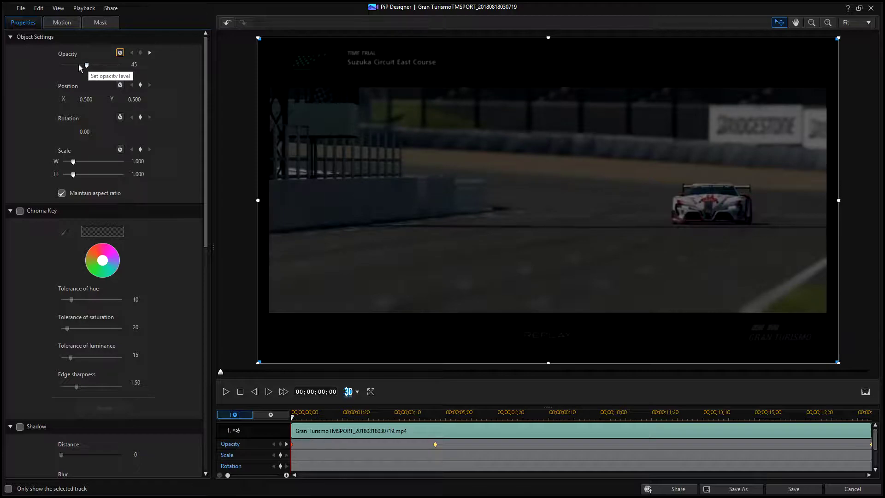
{"action": "left_click_drag", "start_coordinate": [87, 67], "coordinate": [50, 70]}
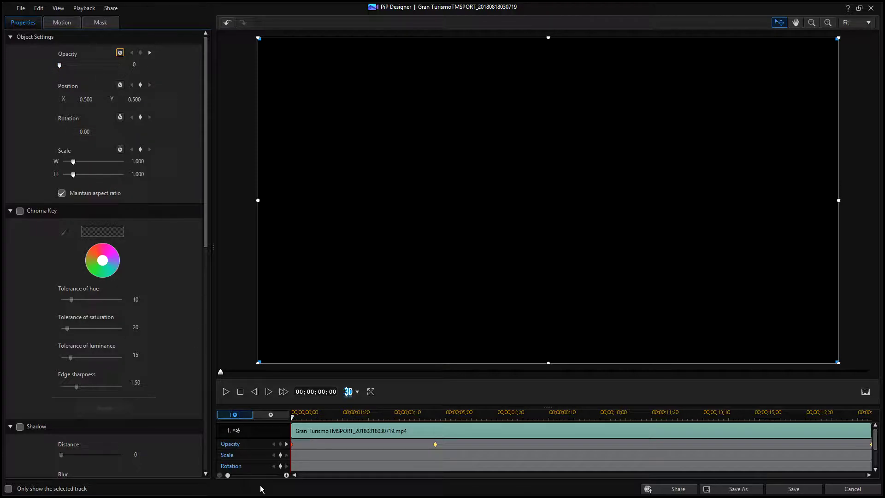
Step: Add an opacity keyframe at 00;00;14;25 and set the opacity to 0 at the clip's end, 00;00;18;24
{"action": "left_click", "coordinate": [287, 445]}
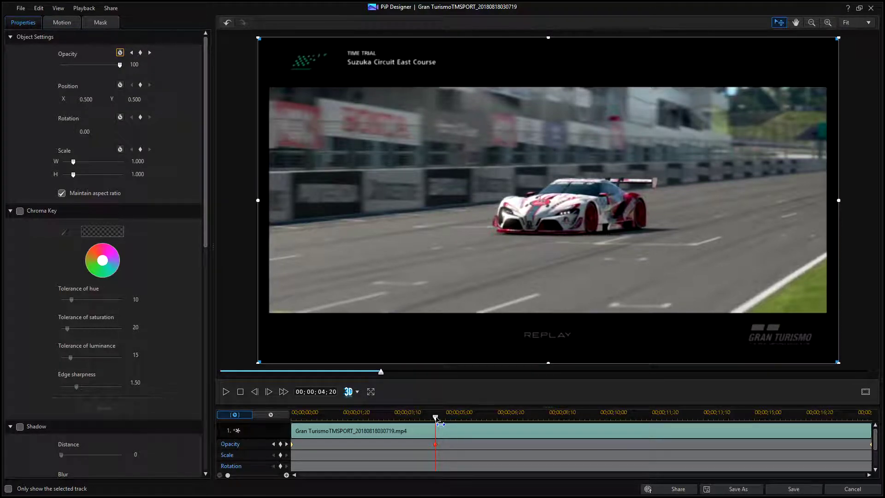
{"action": "left_click_drag", "start_coordinate": [441, 419], "coordinate": [752, 418]}
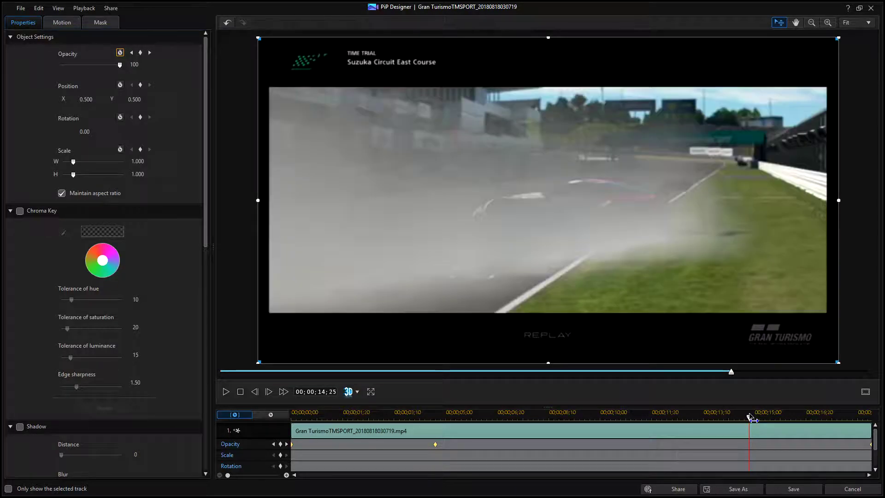
{"action": "left_click", "coordinate": [281, 445]}
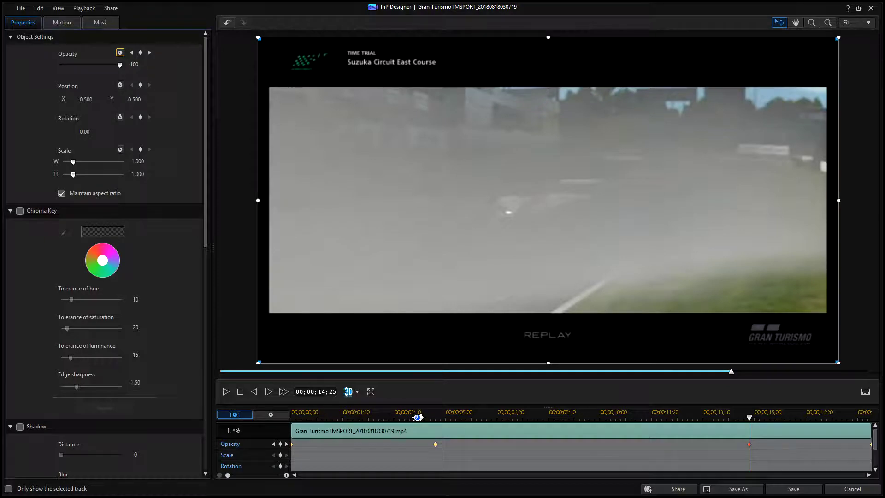
{"action": "left_click", "coordinate": [287, 445]}
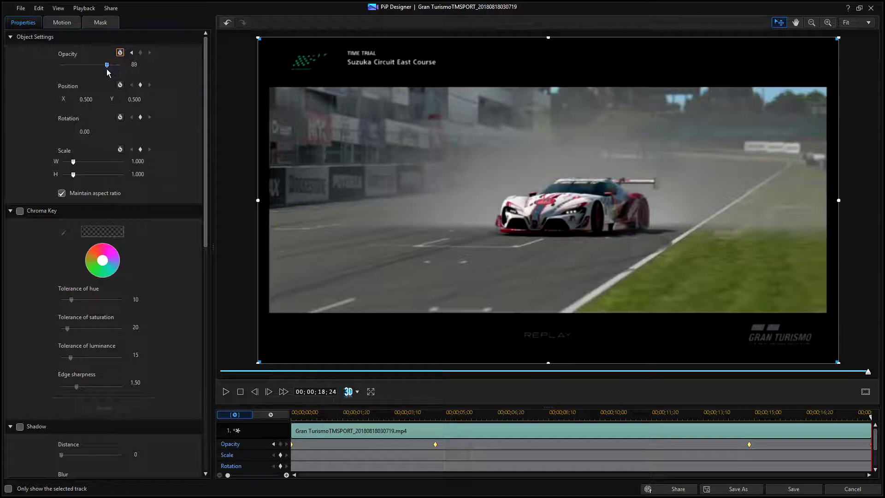
{"action": "left_click_drag", "start_coordinate": [120, 65], "coordinate": [60, 65]}
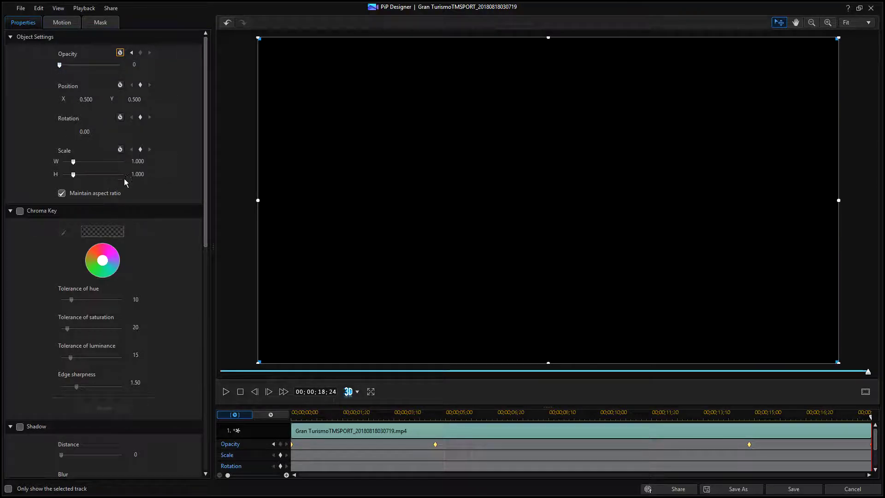
Step: Preview the second clip's keyframed fades from the start and save the PiP changes
{"action": "left_click", "coordinate": [240, 392]}
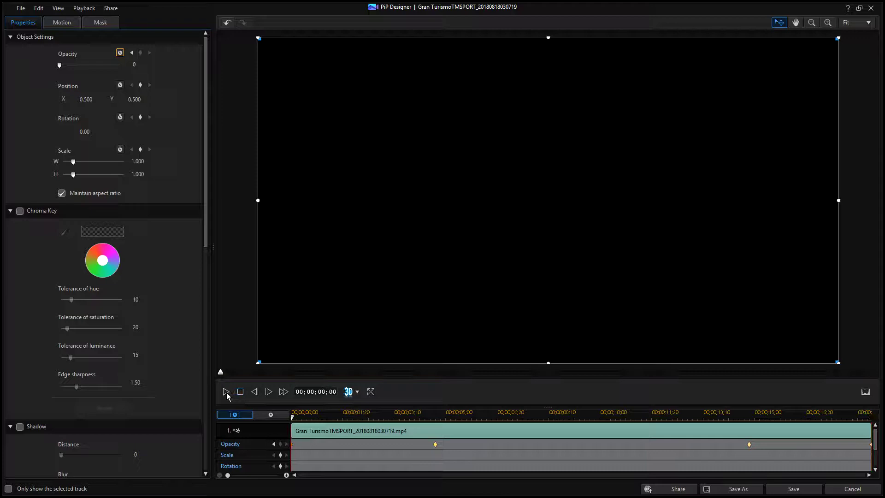
{"action": "left_click", "coordinate": [225, 392]}
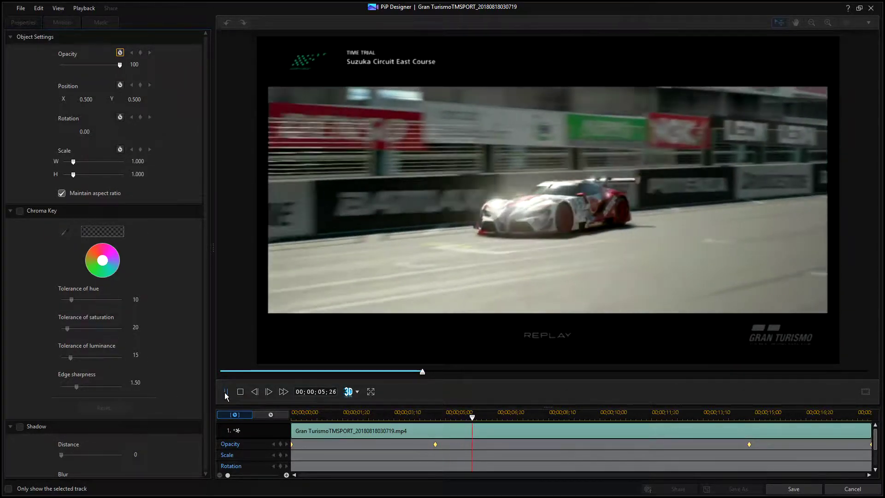
{"action": "left_click", "coordinate": [225, 391]}
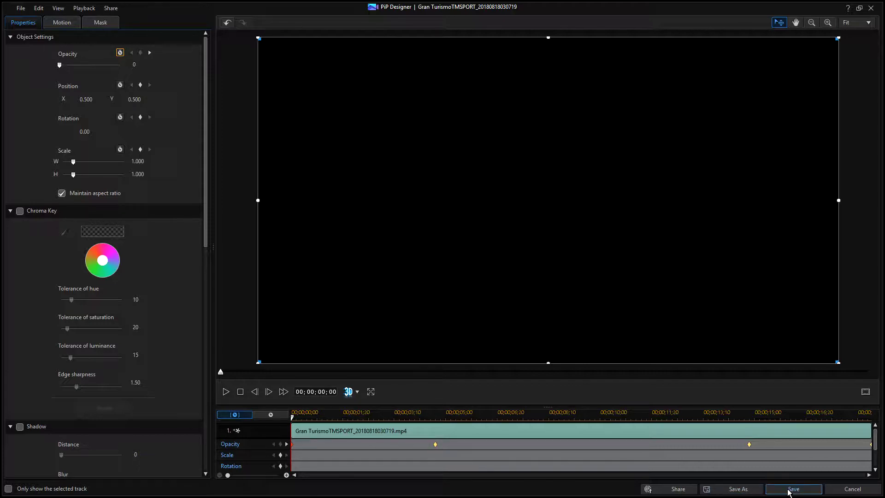
{"action": "left_click", "coordinate": [793, 488]}
Step: Move the second clip to video track 2 and place the 1DGT SCRATCH 1920 image on track 1 at 00;00;08;12
{"action": "left_click", "coordinate": [131, 376]}
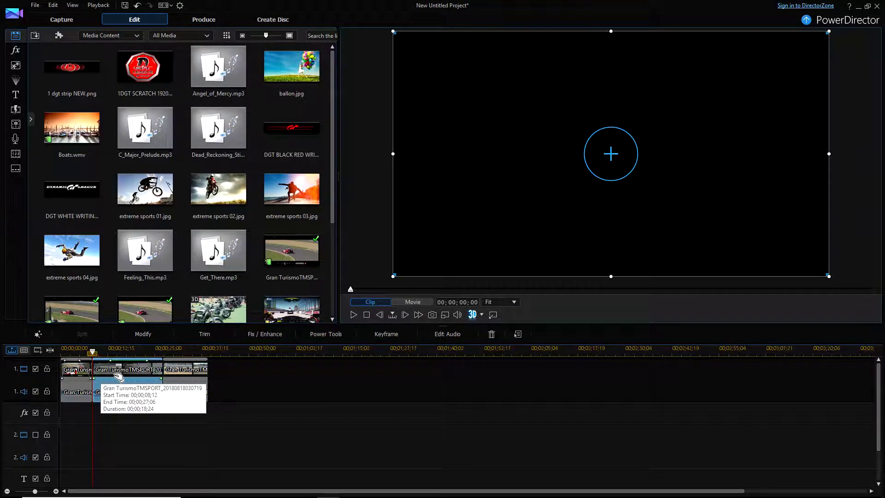
{"action": "left_click_drag", "start_coordinate": [133, 376], "coordinate": [135, 439]}
{"action": "left_click_drag", "start_coordinate": [147, 63], "coordinate": [94, 382]}
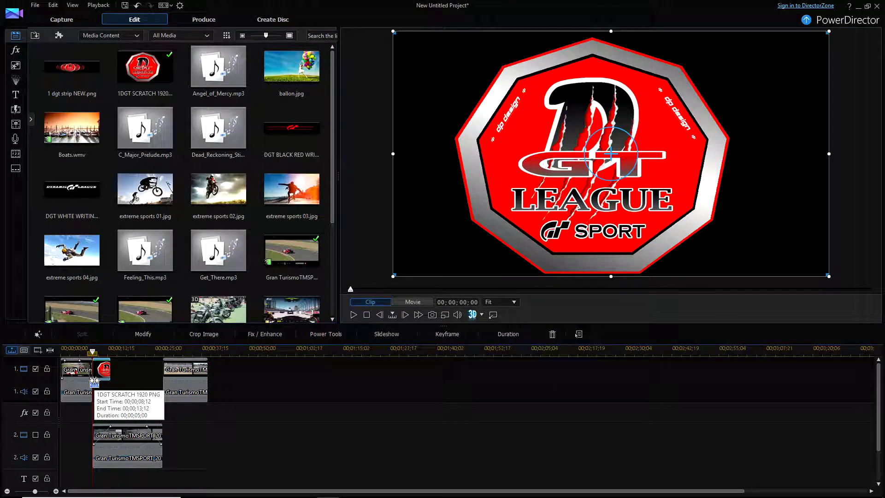
Step: Open the clip on track 2 in the PiP Designer over the logo image
{"action": "left_click", "coordinate": [119, 449]}
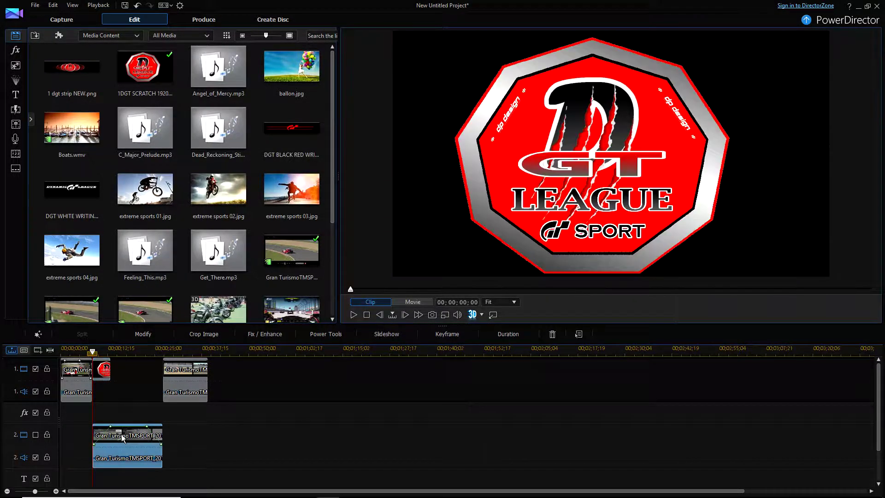
{"action": "left_click", "coordinate": [145, 335]}
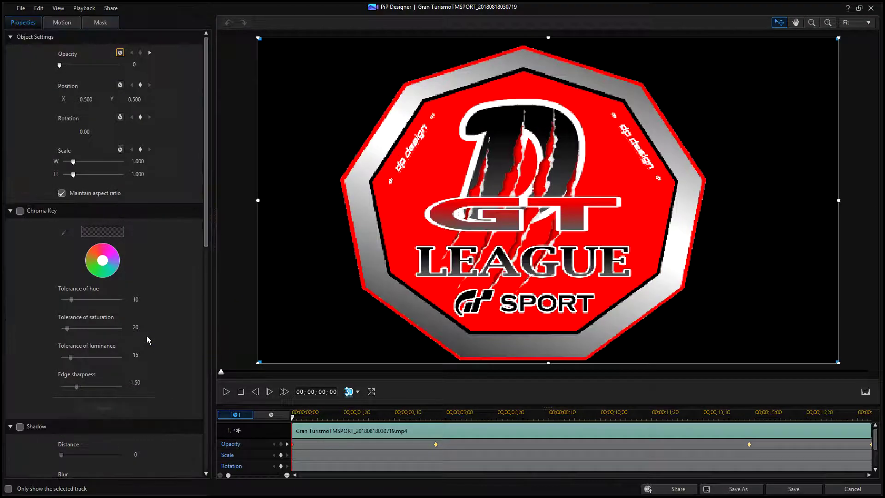
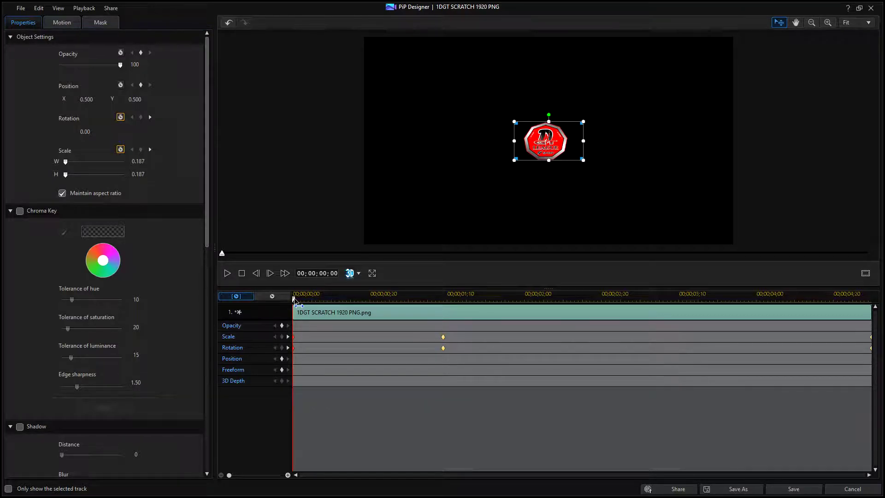
Step: Review the logo image's scale and rotation keyframes at 00;00;01;09 and at its end, and return to the start
{"action": "left_click_drag", "start_coordinate": [295, 301], "coordinate": [446, 310]}
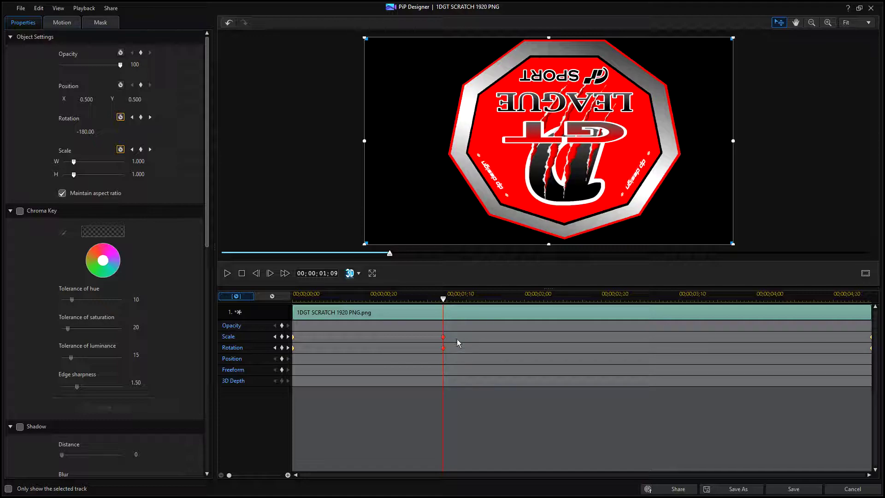
{"action": "left_click", "coordinate": [288, 343]}
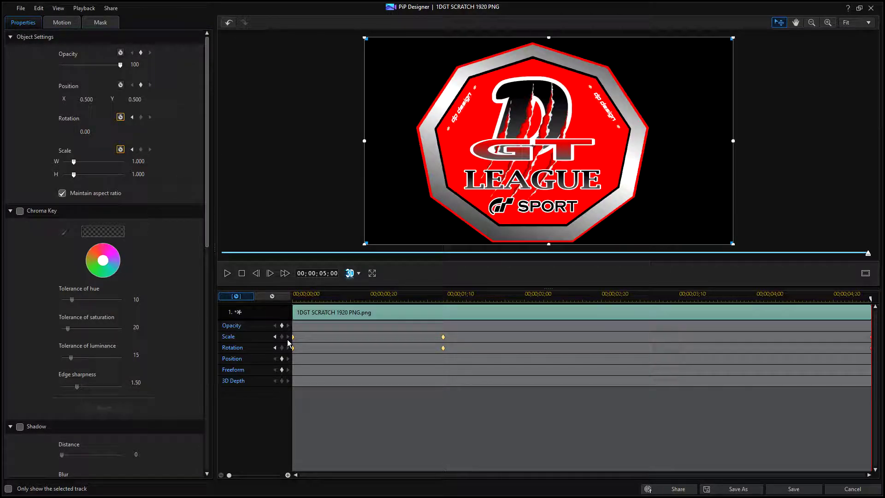
{"action": "right_click", "coordinate": [872, 342]}
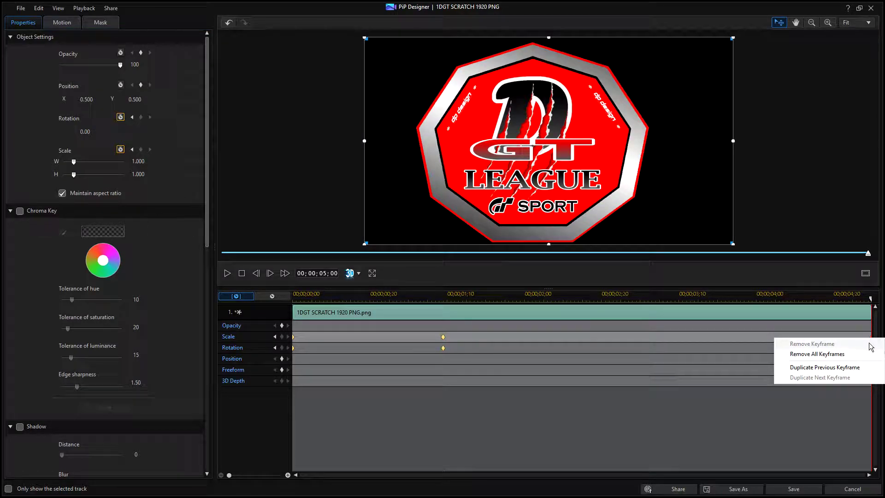
{"action": "left_click", "coordinate": [240, 272]}
{"action": "left_click", "coordinate": [240, 272]}
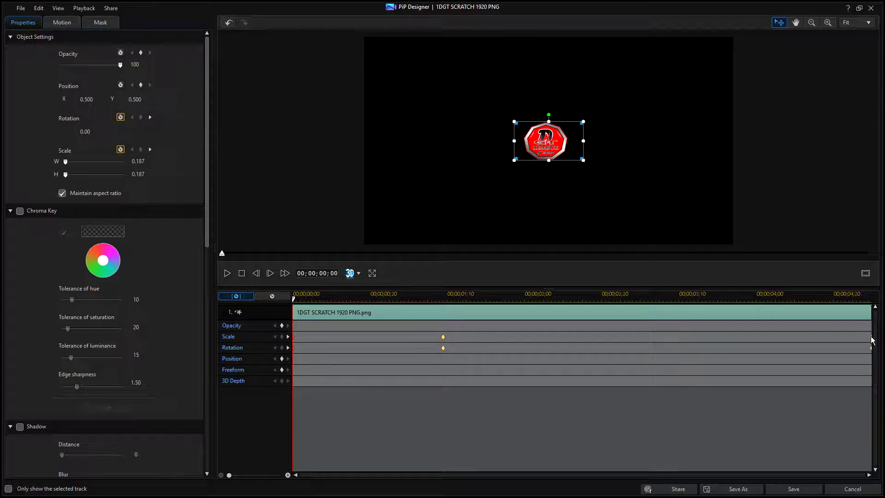
Step: Duplicate the previous scale keyframe at the logo image's end, 00;00;05;00
{"action": "left_click_drag", "start_coordinate": [295, 303], "coordinate": [881, 361]}
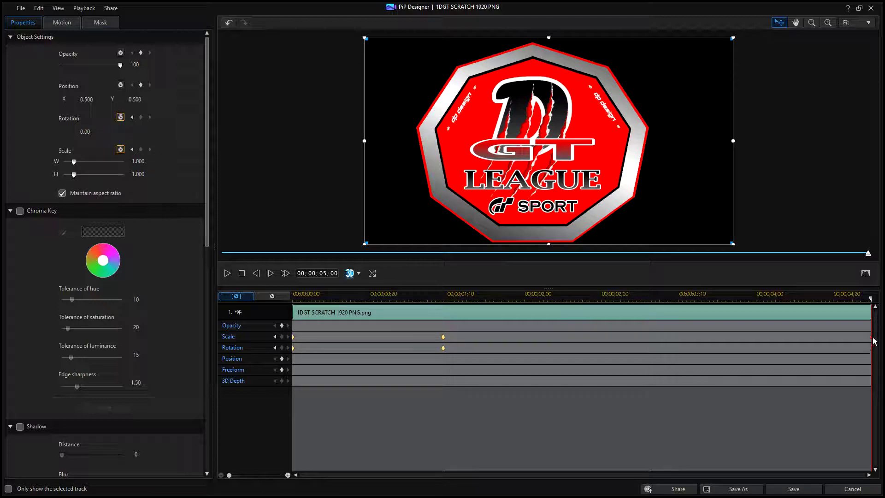
{"action": "right_click", "coordinate": [873, 340]}
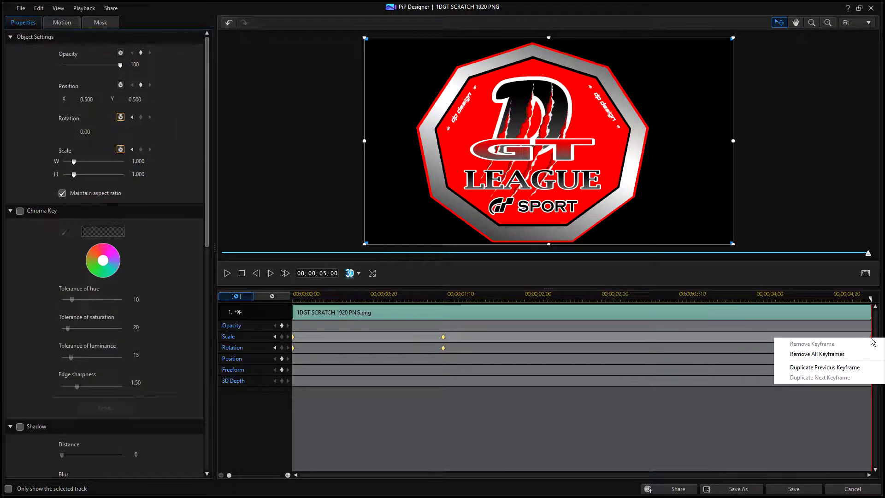
{"action": "left_click", "coordinate": [867, 368]}
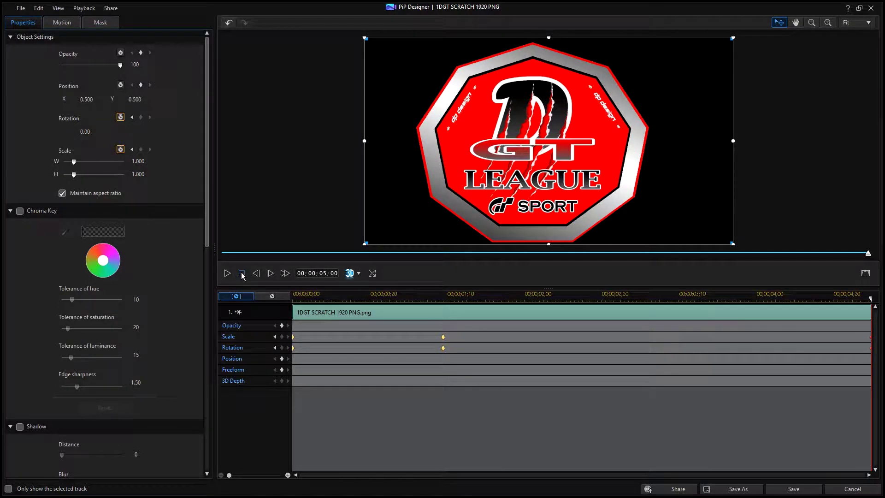
Step: Preview the logo image's scale and rotation animation from the start, and stop playback
{"action": "left_click", "coordinate": [226, 275]}
{"action": "left_click", "coordinate": [227, 276]}
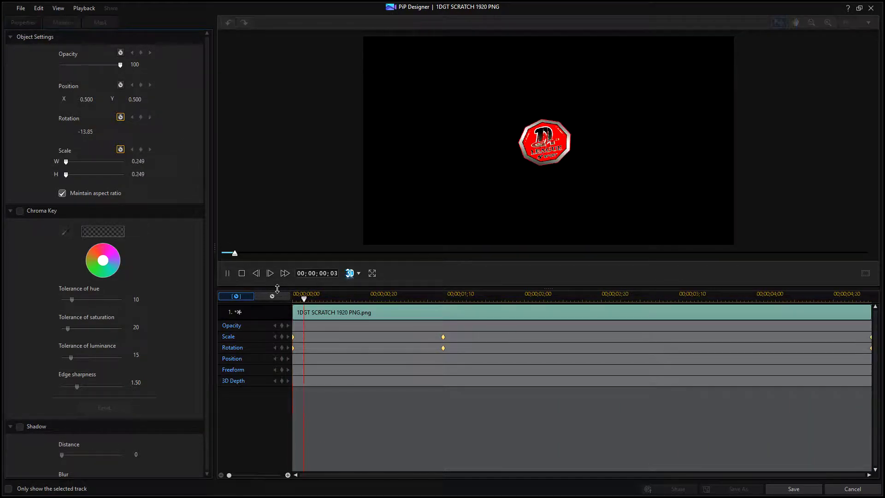
{"action": "left_click", "coordinate": [241, 273]}
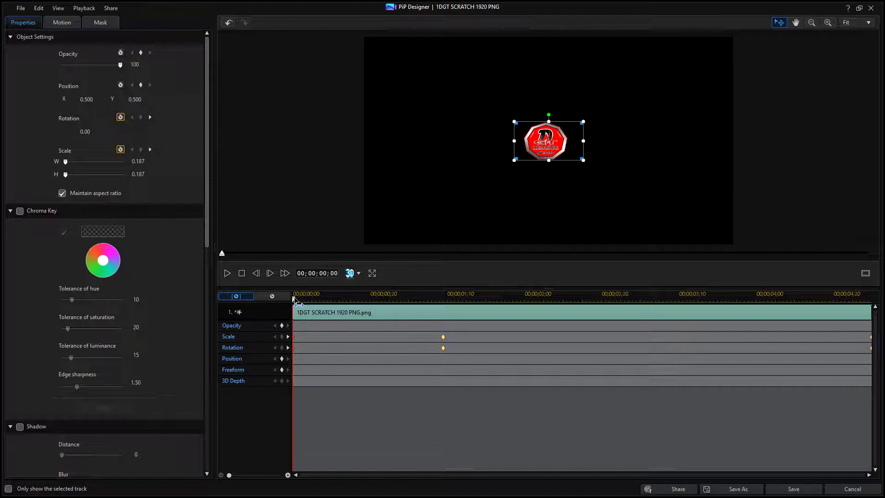
Step: Duplicate the previous rotation keyframe at the logo image's end, 00;00;05;00
{"action": "left_click_drag", "start_coordinate": [294, 300], "coordinate": [872, 318]}
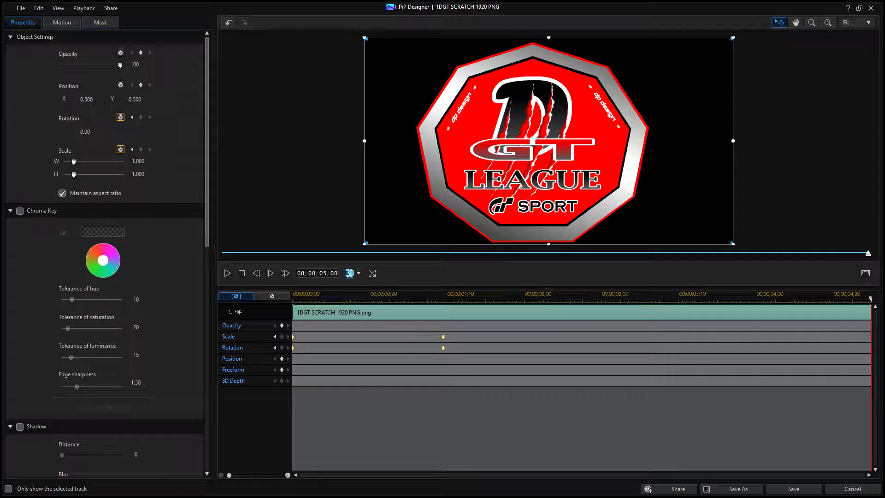
{"action": "right_click", "coordinate": [871, 350]}
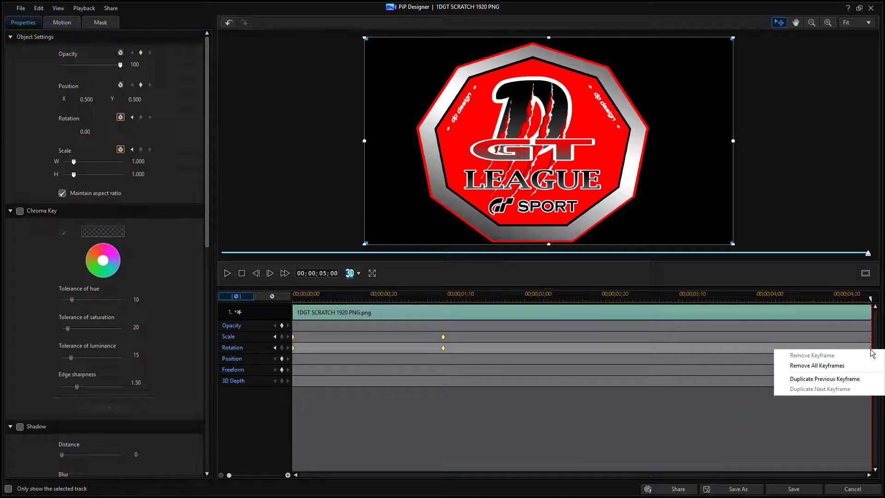
{"action": "left_click", "coordinate": [863, 379]}
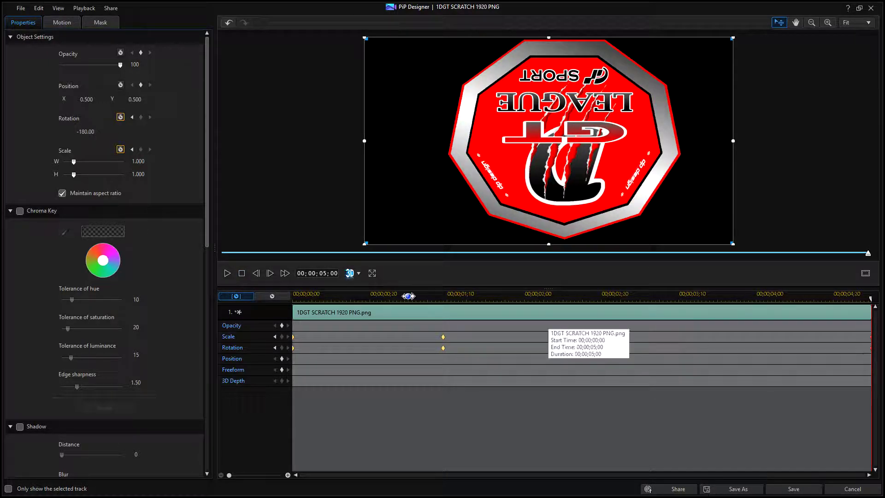
Step: Play back the logo animation, check the frame at the 00;00;01;09 keyframes, and save the PiP Designer changes
{"action": "left_click", "coordinate": [228, 273]}
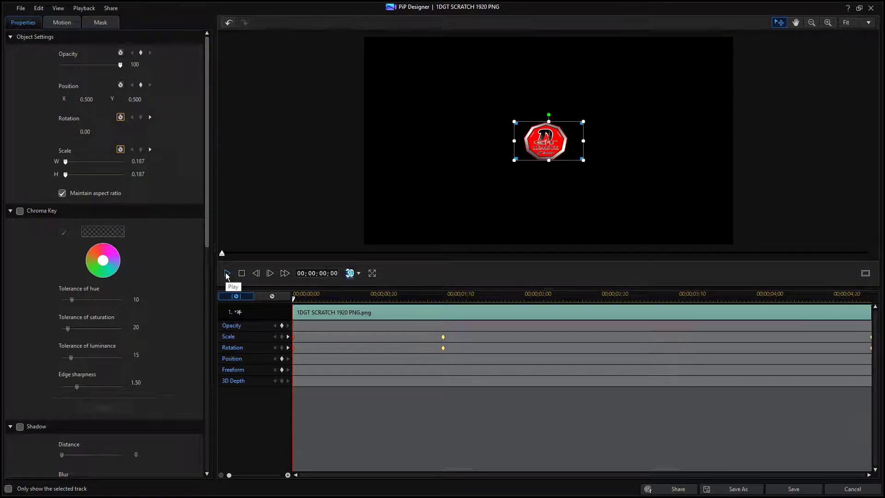
{"action": "left_click", "coordinate": [227, 274]}
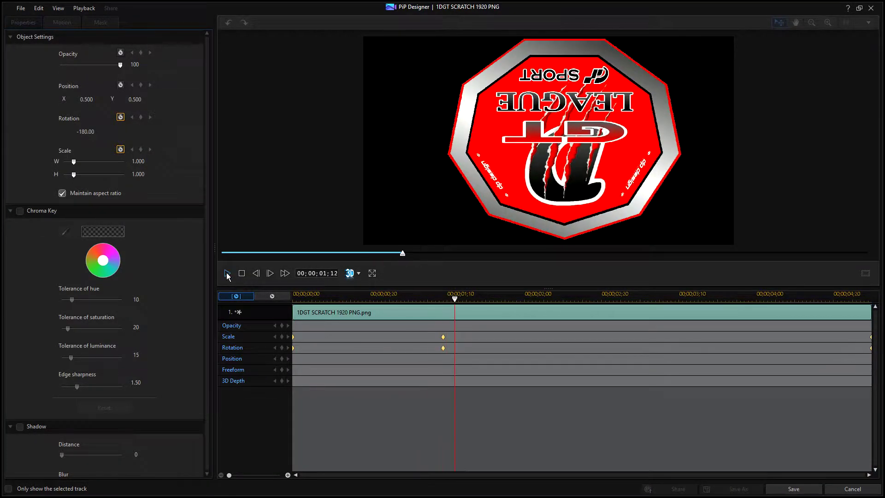
{"action": "left_click_drag", "start_coordinate": [455, 301], "coordinate": [451, 302]}
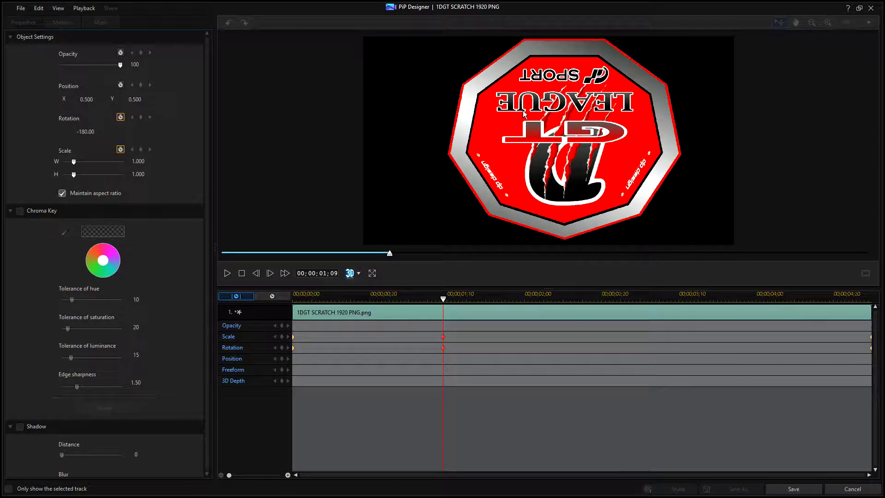
{"action": "left_click", "coordinate": [799, 492]}
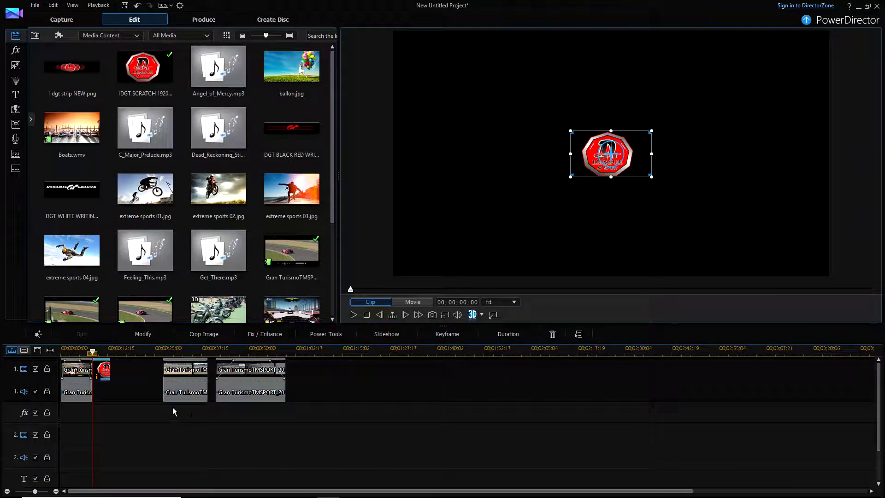
Step: Capture the upside-down logo frame at 00;00;09;28 as SnapShot(77).jpg and place the snapshot on video track 2 at the playhead
{"action": "left_click", "coordinate": [353, 316]}
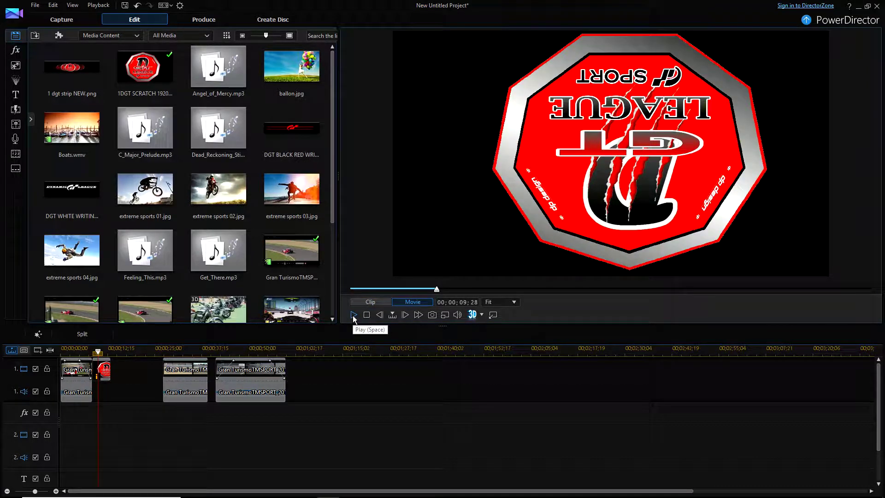
{"action": "left_click", "coordinate": [432, 315]}
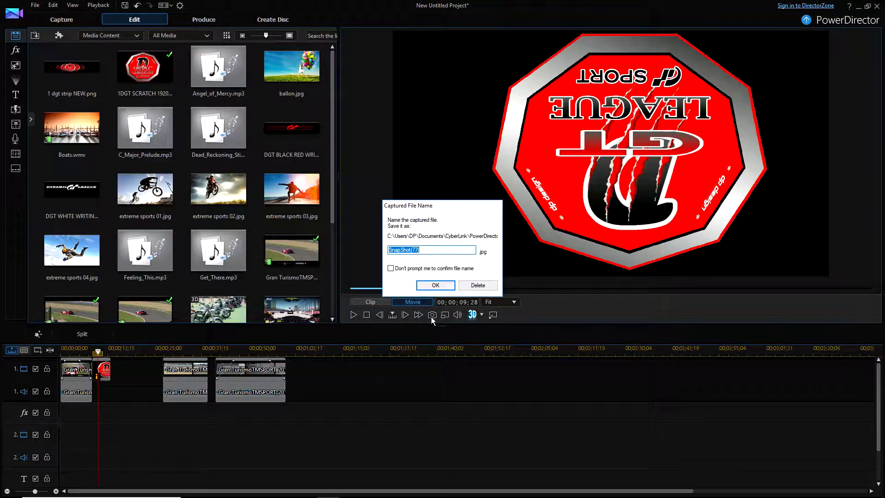
{"action": "left_click", "coordinate": [435, 285]}
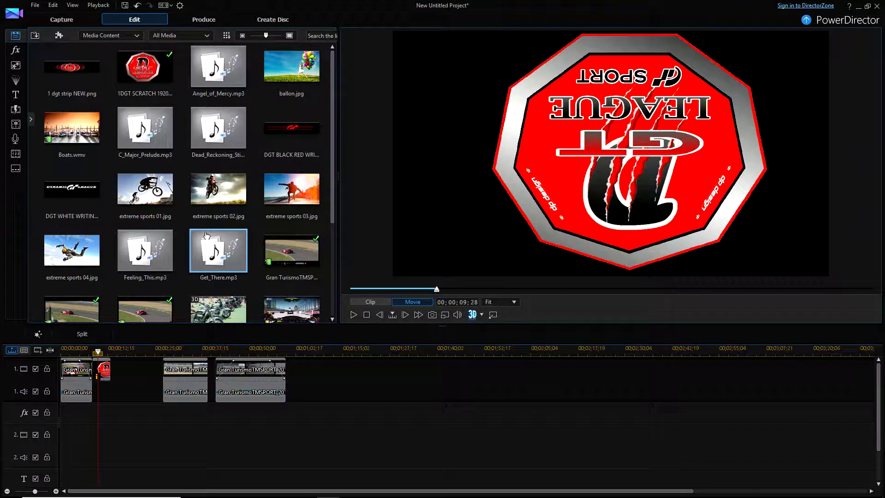
{"action": "scroll", "coordinate": [207, 236], "scroll_direction": "down", "scroll_amount": 3}
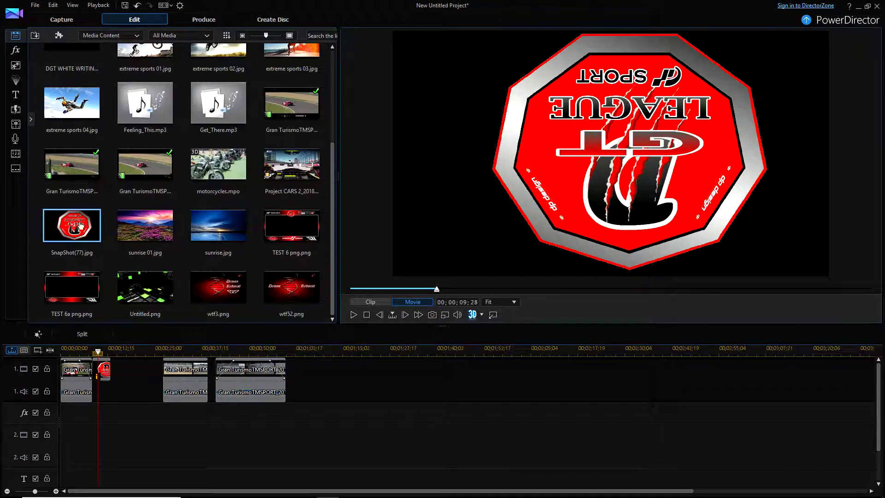
{"action": "left_click_drag", "start_coordinate": [75, 226], "coordinate": [106, 436]}
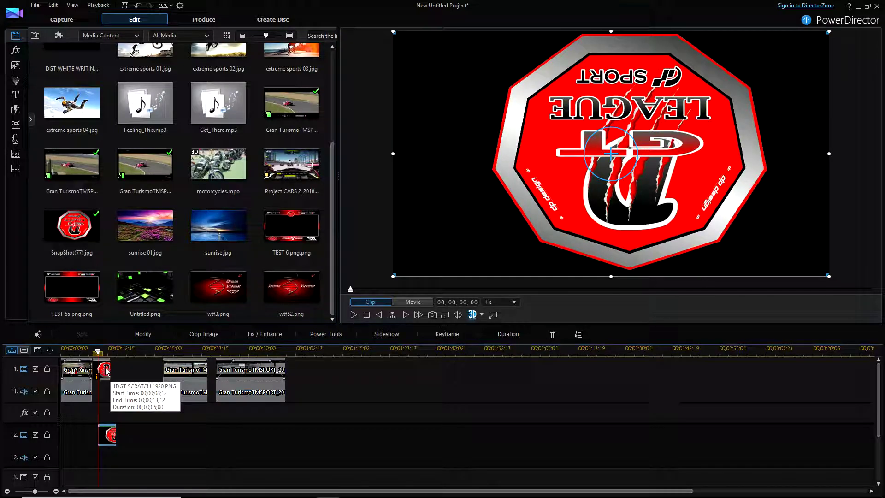
Step: Compare the Clip and Movie previews of the logo image on track 1 at the playhead position
{"action": "left_click", "coordinate": [350, 291]}
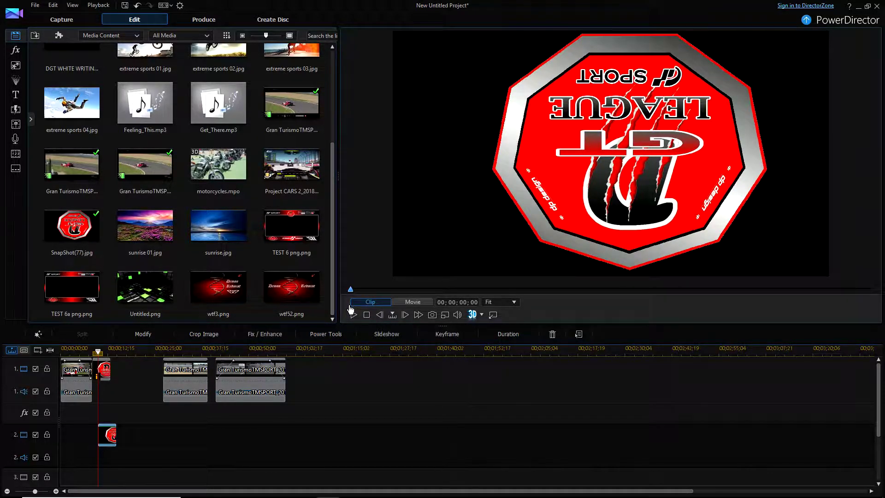
{"action": "left_click", "coordinate": [413, 302]}
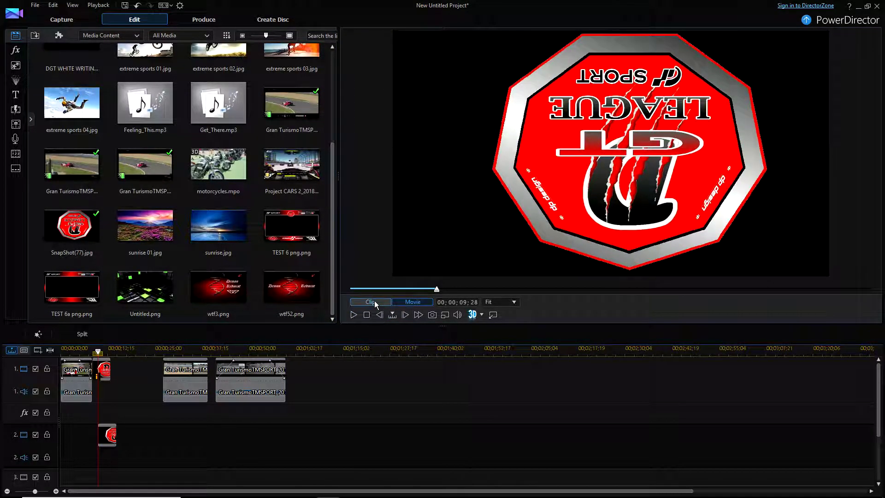
{"action": "left_click", "coordinate": [376, 303]}
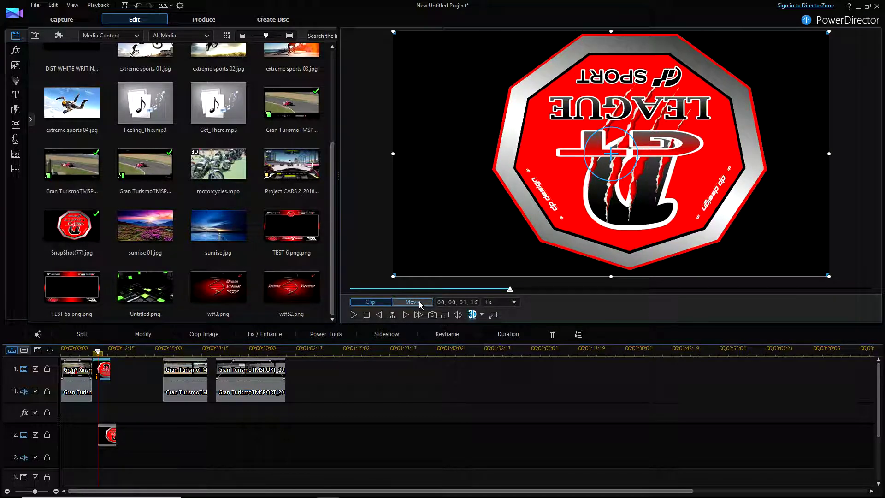
Step: Play back the animated logo image clip from its beginning to check its motion
{"action": "left_click_drag", "start_coordinate": [510, 291], "coordinate": [350, 291]}
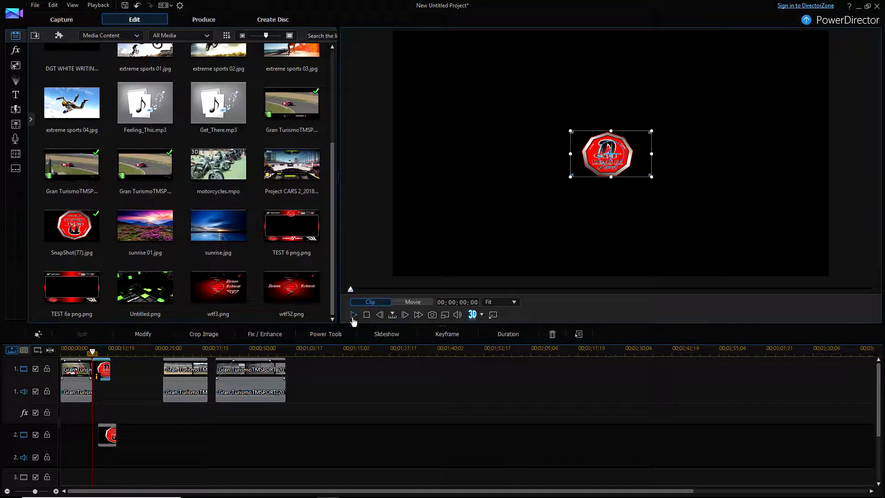
{"action": "left_click", "coordinate": [354, 317]}
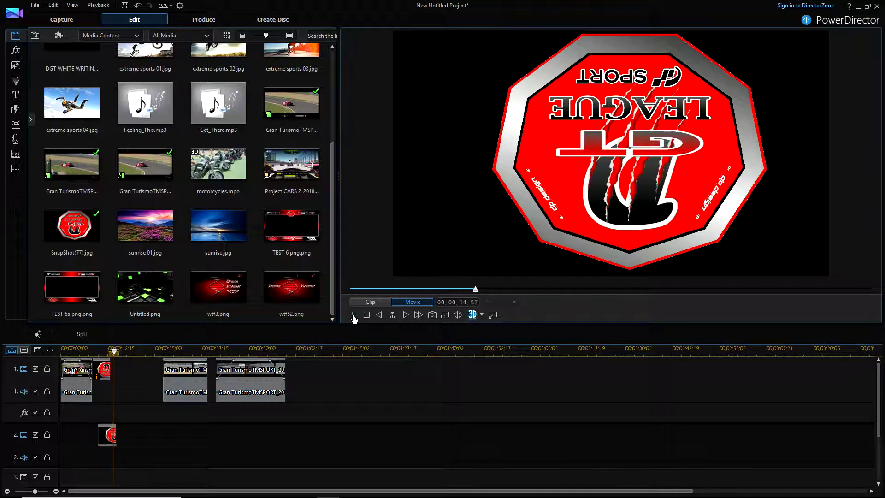
{"action": "left_click", "coordinate": [354, 317]}
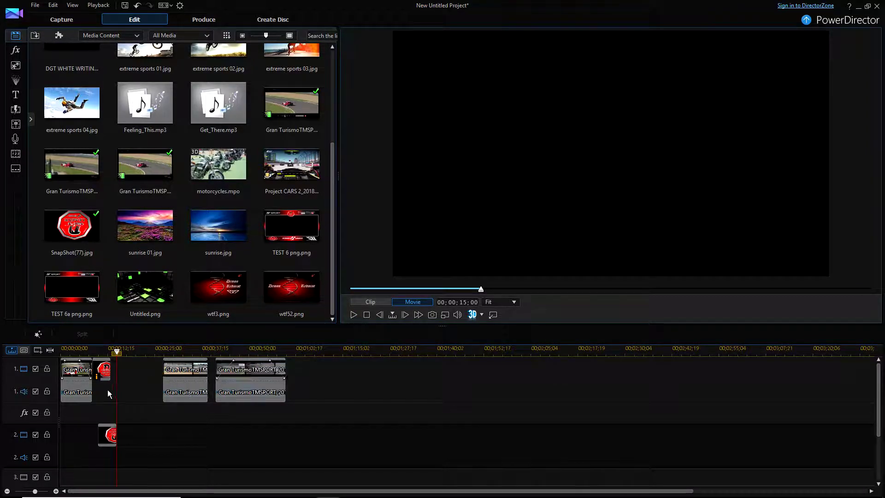
Step: Undo placing the logo image on track 2 and remove the logo image clip from track 1, leaving the gap
{"action": "left_click", "coordinate": [110, 435]}
{"action": "left_click", "coordinate": [109, 440]}
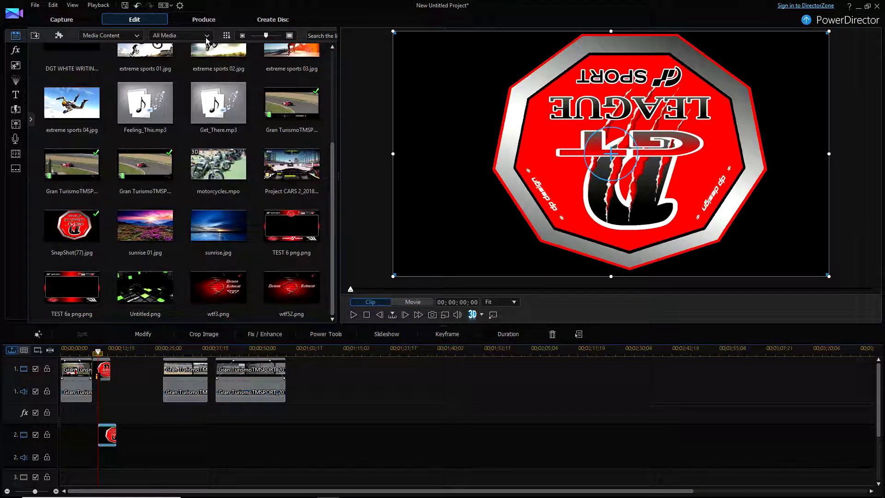
{"action": "left_click", "coordinate": [138, 7]}
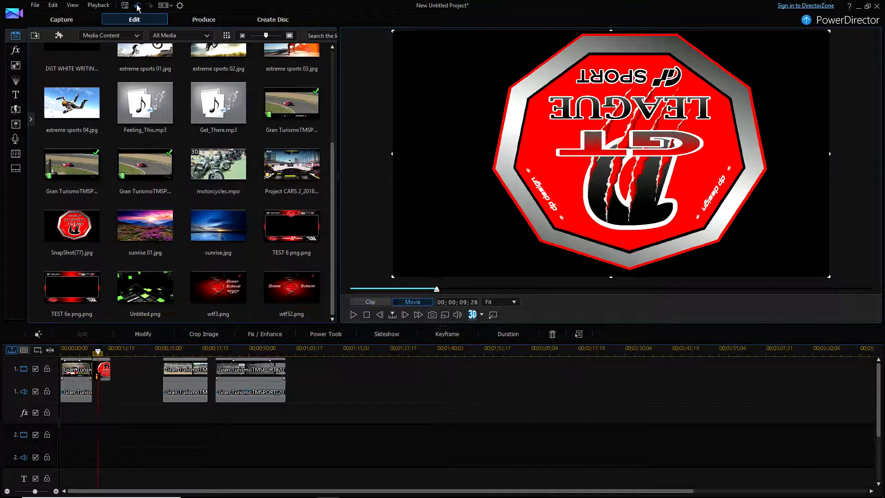
{"action": "right_click", "coordinate": [105, 374]}
{"action": "mouse_move", "coordinate": [176, 98]}
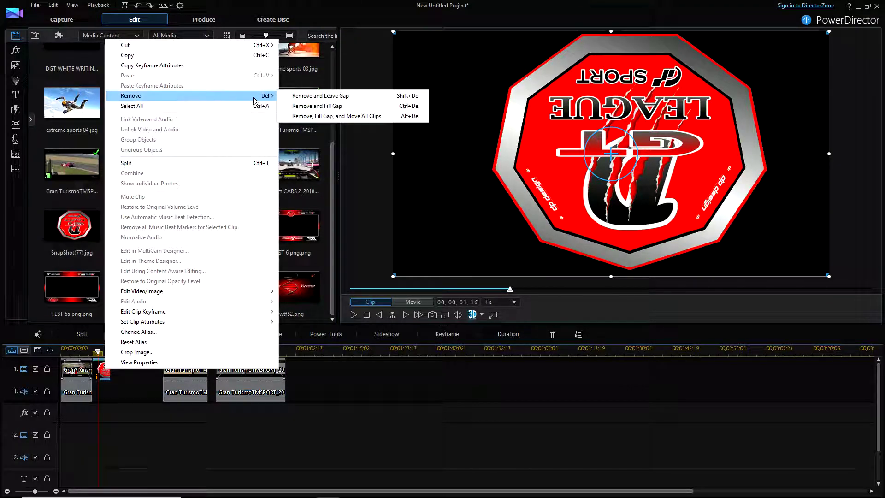
{"action": "left_click", "coordinate": [295, 95]}
Step: Move the last Gran Turismo clip on track 1 into the gap directly after the first clip
{"action": "left_click", "coordinate": [194, 378]}
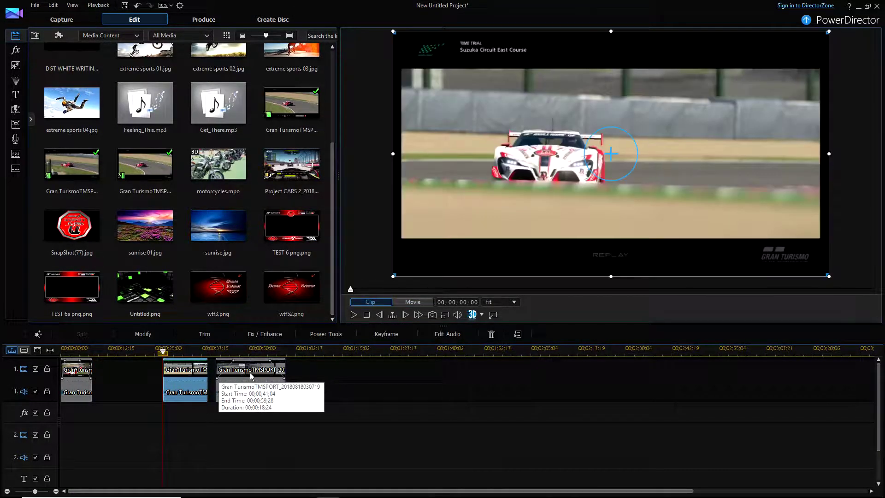
{"action": "left_click", "coordinate": [251, 375], "text": "ctrl"}
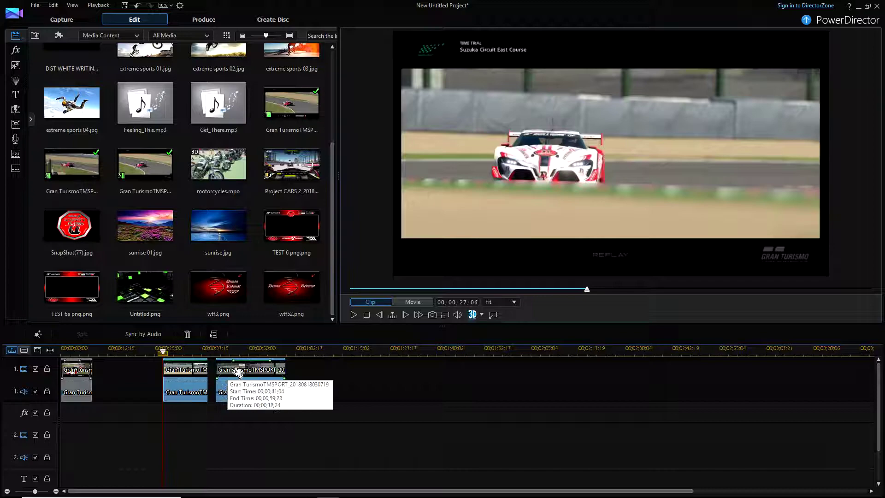
{"action": "left_click", "coordinate": [251, 376]}
{"action": "left_click_drag", "start_coordinate": [251, 375], "coordinate": [127, 381]}
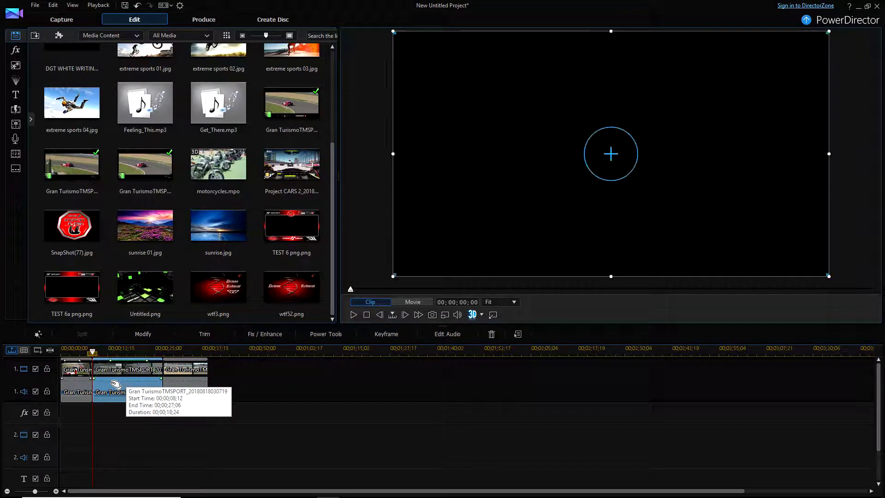
Step: Turn off the audio of track 1 and play the rearranged movie from its start
{"action": "left_click_drag", "start_coordinate": [92, 352], "coordinate": [54, 356]}
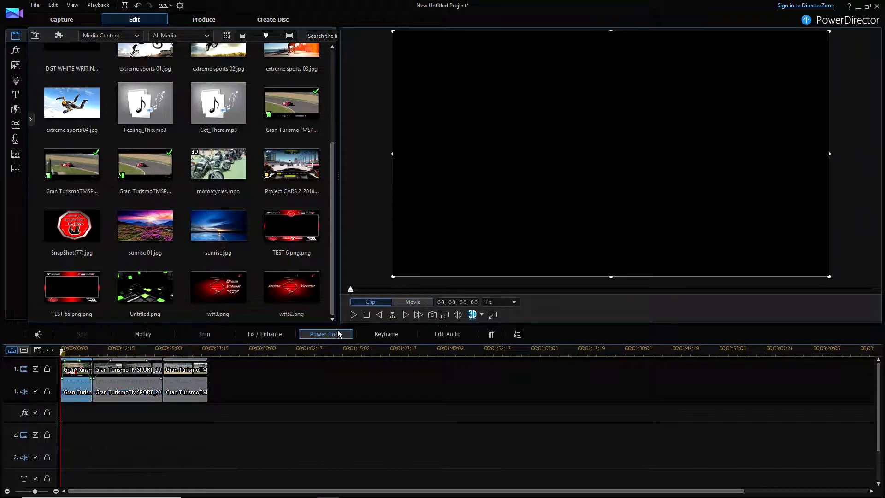
{"action": "left_click", "coordinate": [354, 314]}
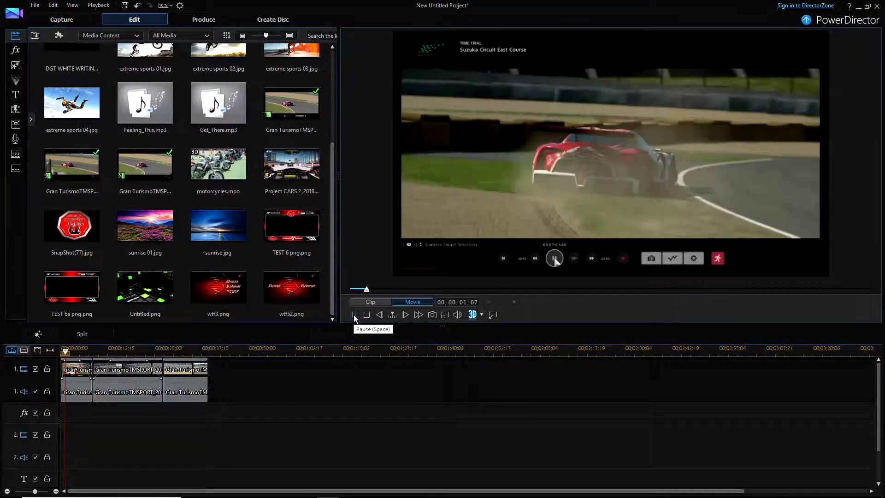
{"action": "left_click", "coordinate": [35, 392]}
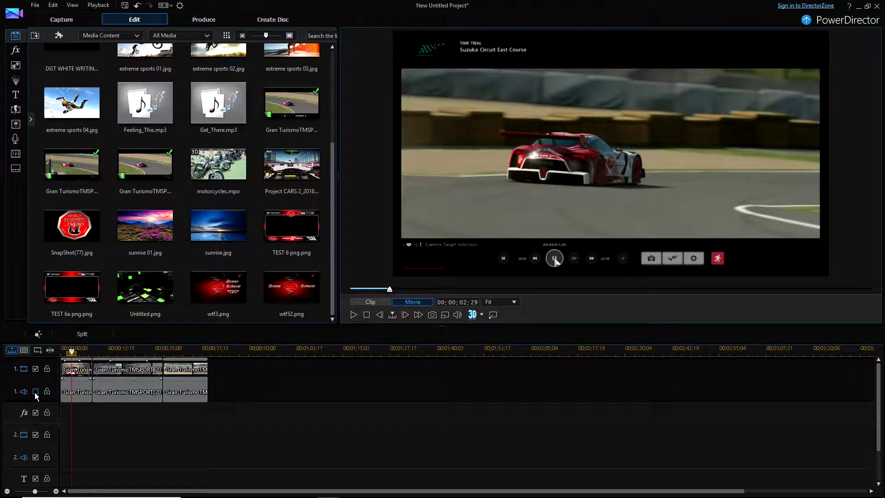
{"action": "left_click", "coordinate": [353, 314]}
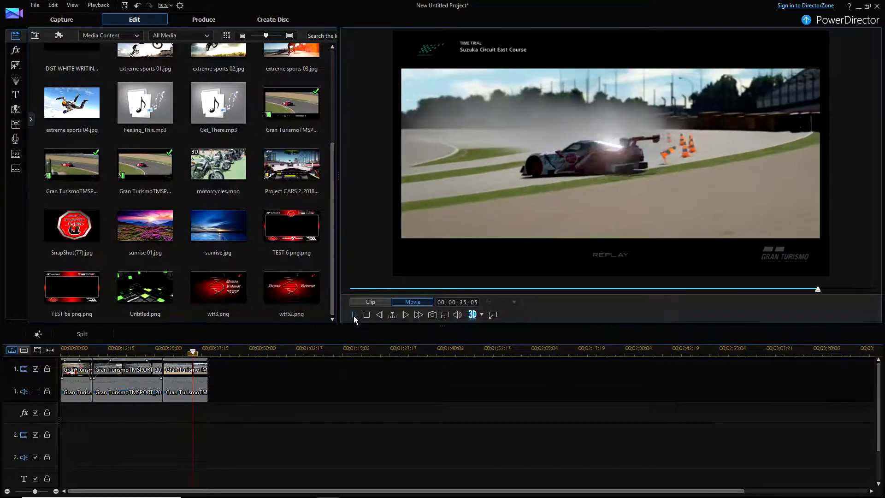
{"action": "left_click", "coordinate": [354, 315]}
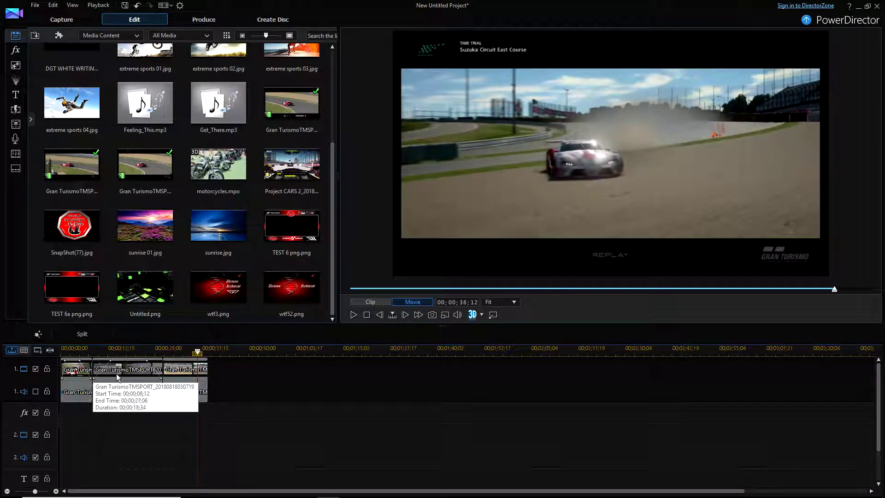
Step: Remove the first two clips from track 1 and move the remaining clip to the start of the timeline
{"action": "left_click", "coordinate": [76, 378]}
{"action": "left_click", "coordinate": [127, 374], "text": "ctrl"}
{"action": "right_click", "coordinate": [127, 373]}
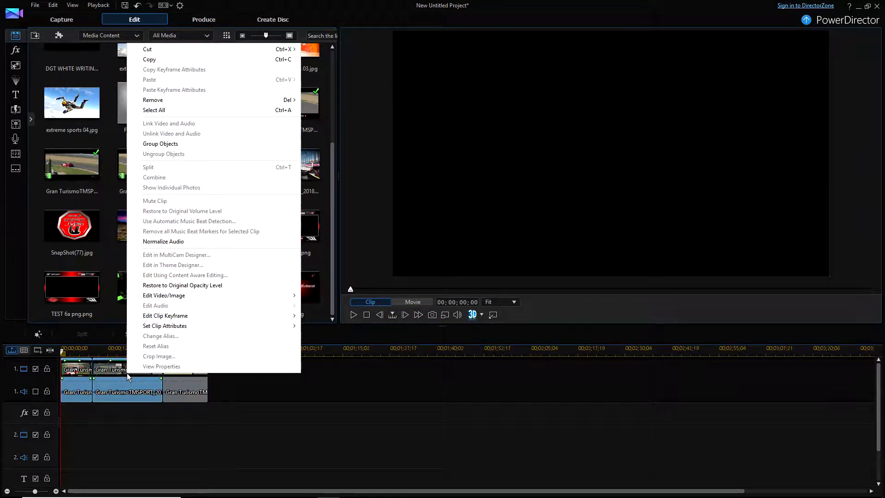
{"action": "mouse_move", "coordinate": [184, 101]}
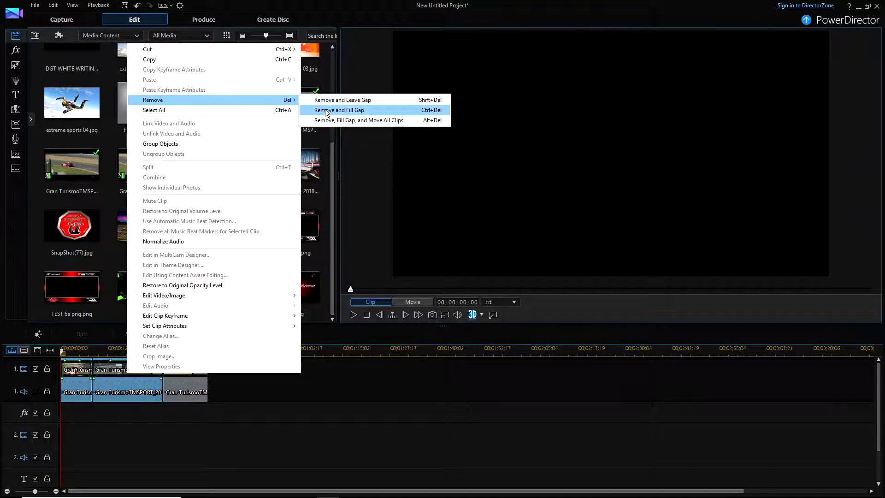
{"action": "left_click", "coordinate": [343, 100]}
{"action": "left_click", "coordinate": [183, 372]}
{"action": "left_click_drag", "start_coordinate": [183, 372], "coordinate": [81, 372]}
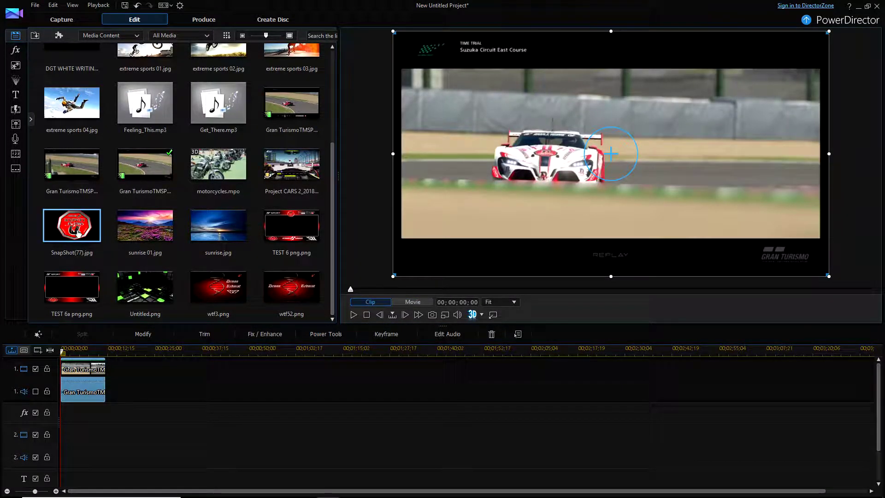
Step: Place 1 dgt strip NEW.png at the start of video track 2 and open it in PiP Designer
{"action": "scroll", "coordinate": [70, 234], "scroll_direction": "up", "scroll_amount": 3}
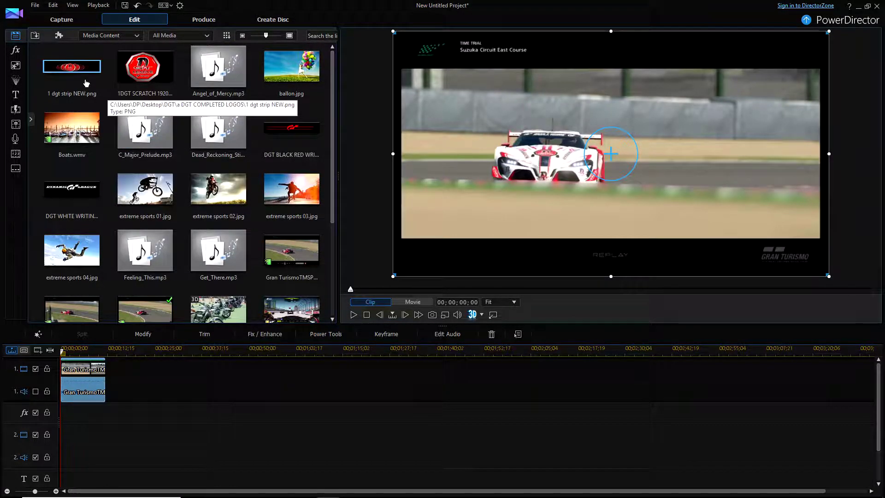
{"action": "left_click_drag", "start_coordinate": [80, 74], "coordinate": [78, 436]}
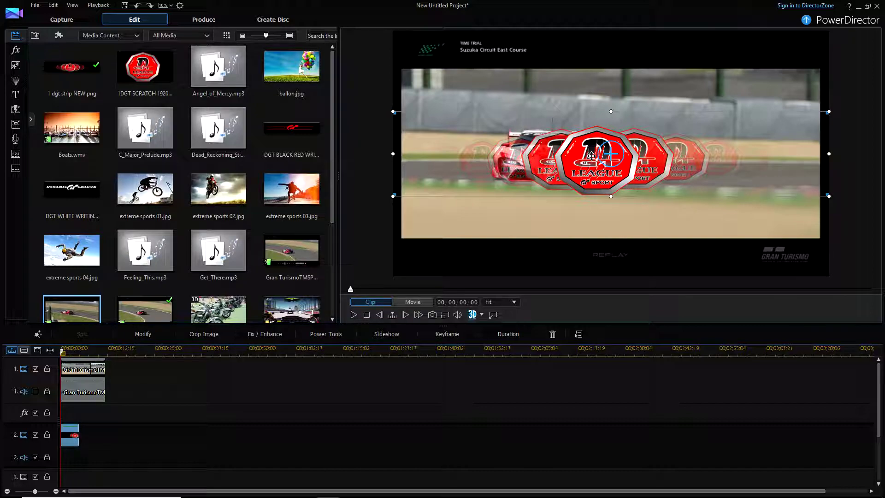
{"action": "left_click", "coordinate": [153, 334]}
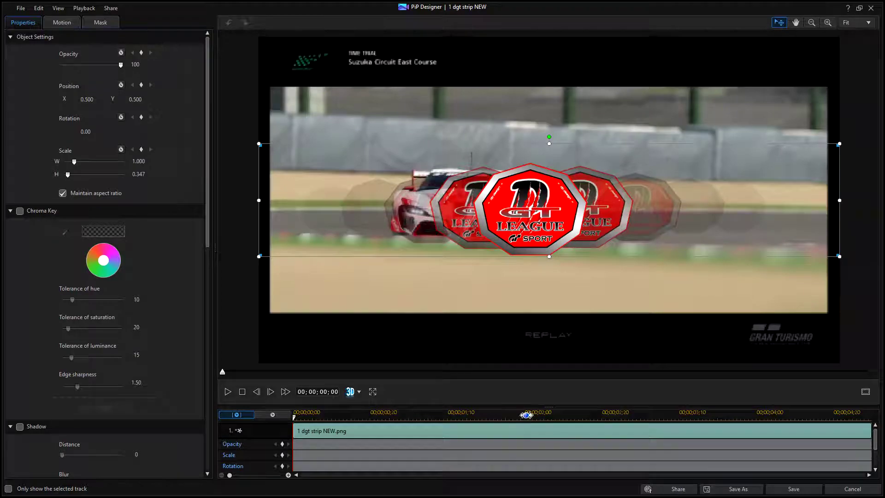
Step: Animate the logo strip with Position keyframes from Y 0.826 at the start to Y 0.174 at 00;00;00;29
{"action": "left_click", "coordinate": [548, 414]}
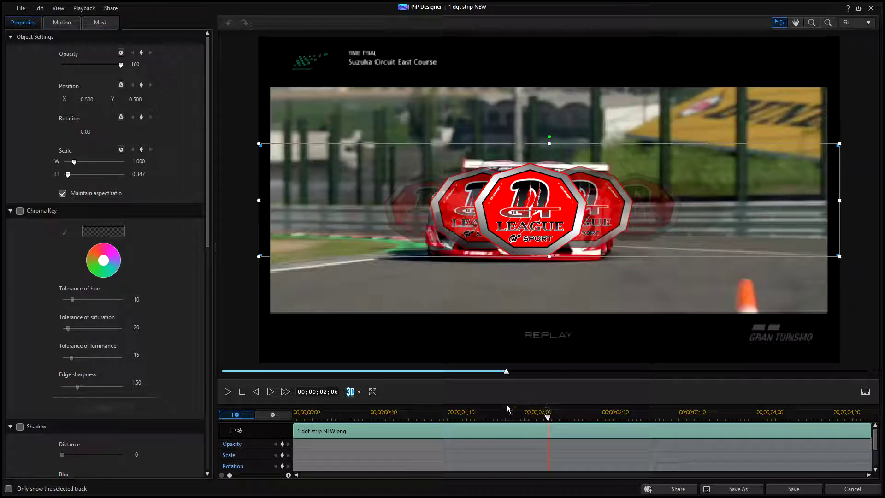
{"action": "left_click", "coordinate": [242, 391]}
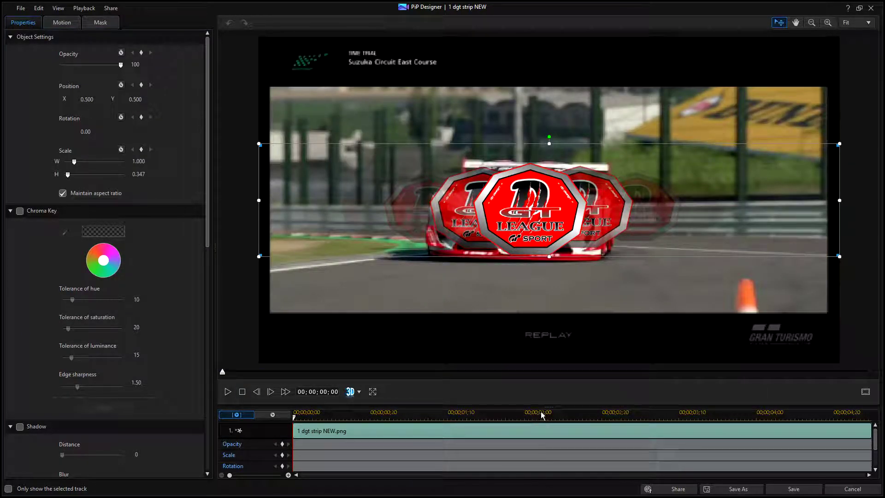
{"action": "left_click_drag", "start_coordinate": [549, 408], "coordinate": [550, 315]}
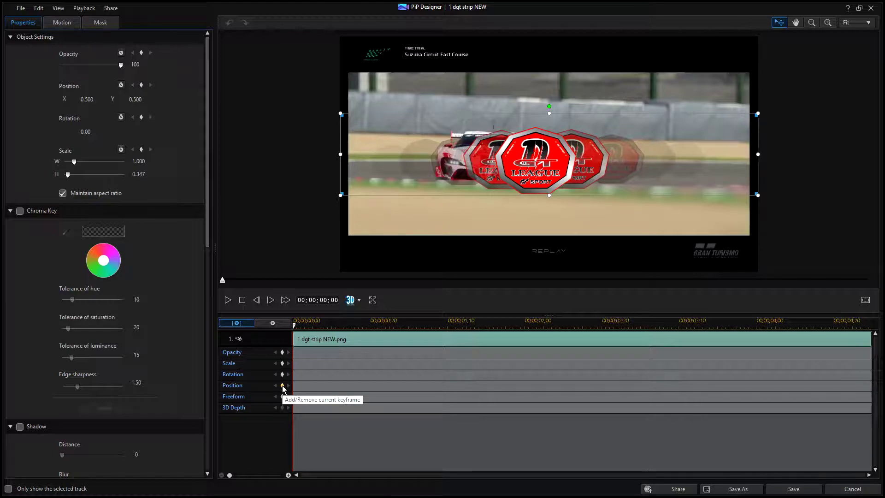
{"action": "left_click_drag", "start_coordinate": [583, 141], "coordinate": [583, 218]}
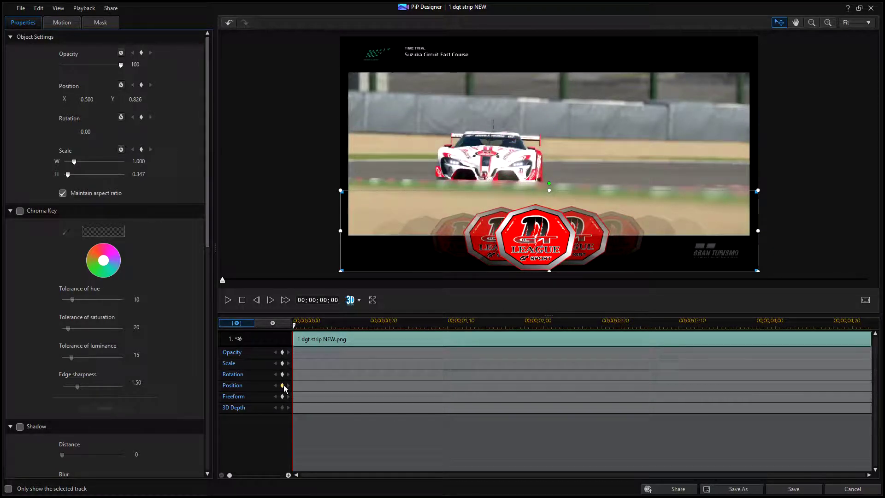
{"action": "left_click", "coordinate": [283, 388]}
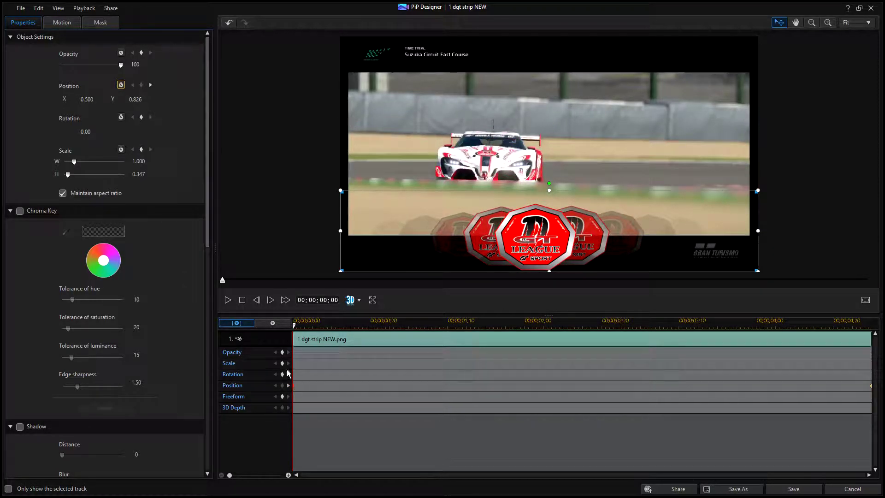
{"action": "left_click_drag", "start_coordinate": [295, 325], "coordinate": [408, 330]}
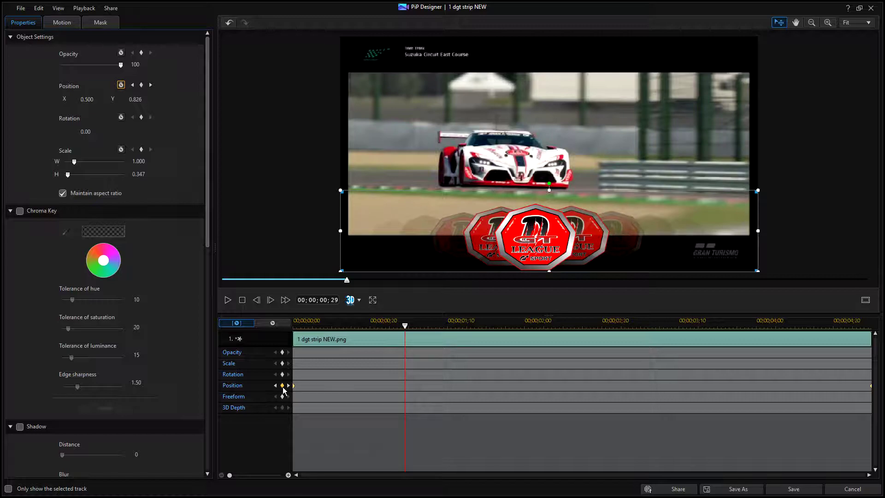
{"action": "left_click_drag", "start_coordinate": [574, 232], "coordinate": [581, 83]}
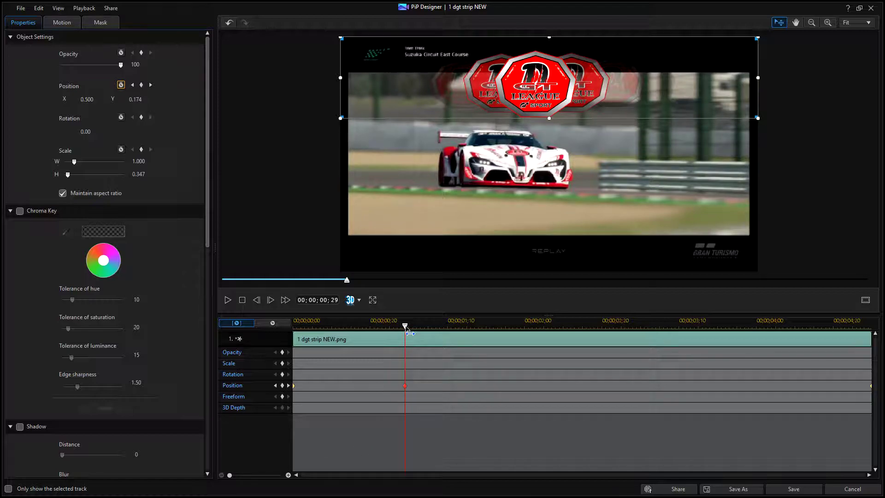
Step: Add a Position keyframe at 00;00;02;24 that duplicates the previous keyframe, holding the strip near the top of the frame
{"action": "left_click_drag", "start_coordinate": [406, 327], "coordinate": [563, 331]}
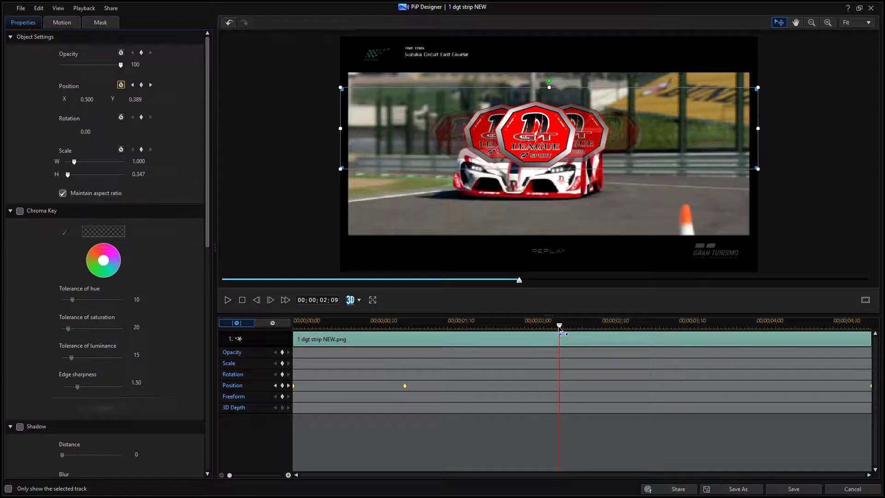
{"action": "left_click_drag", "start_coordinate": [559, 331], "coordinate": [617, 331]}
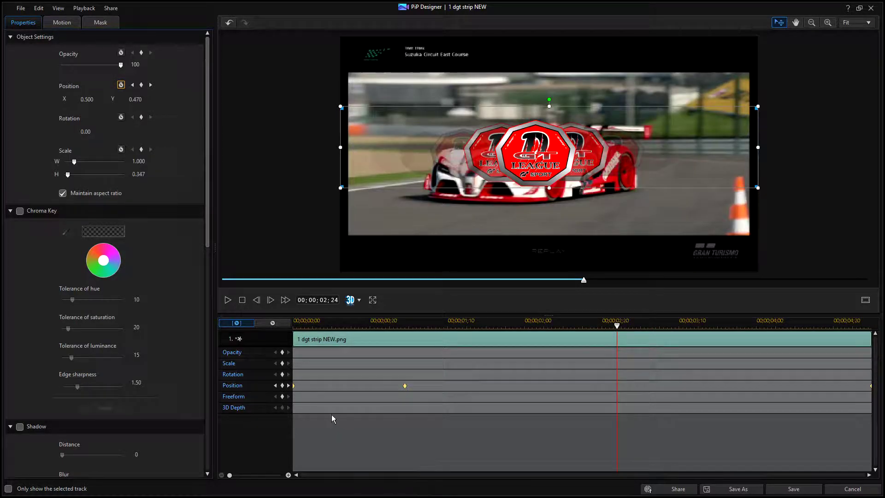
{"action": "left_click", "coordinate": [282, 386]}
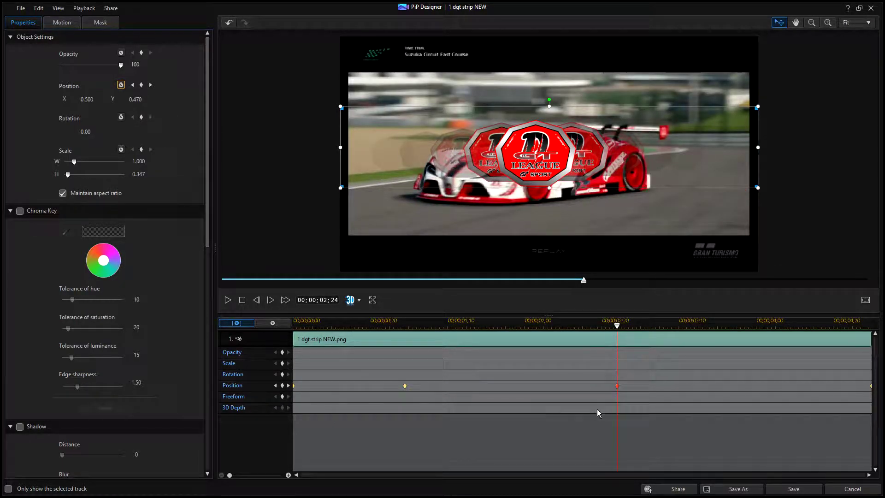
{"action": "right_click", "coordinate": [617, 388]}
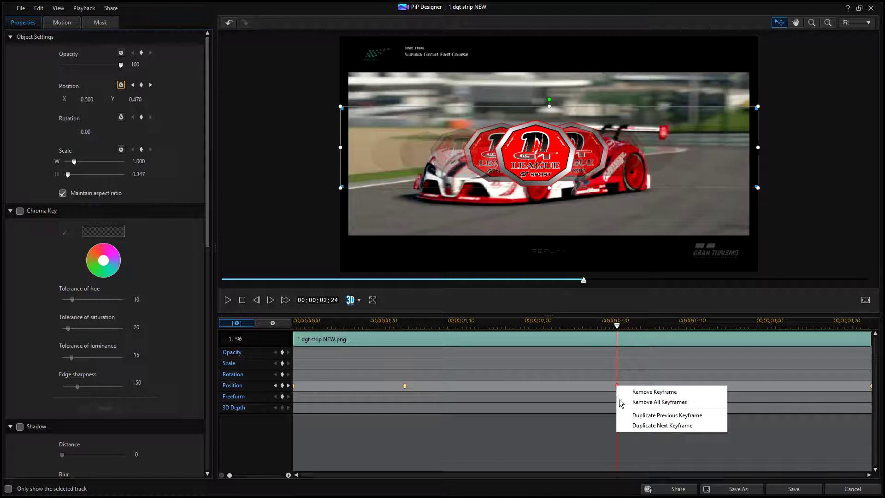
{"action": "left_click", "coordinate": [635, 415]}
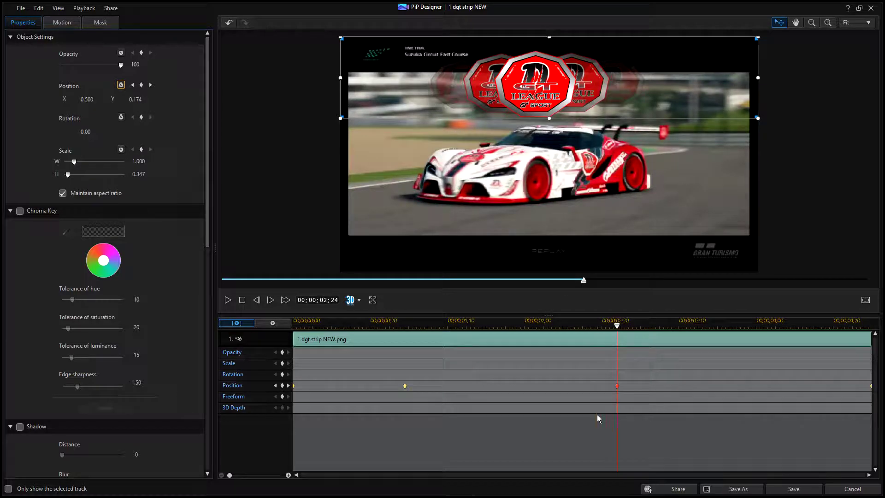
Step: Play the logo strip's position animation from the start to check its motion
{"action": "left_click", "coordinate": [240, 301]}
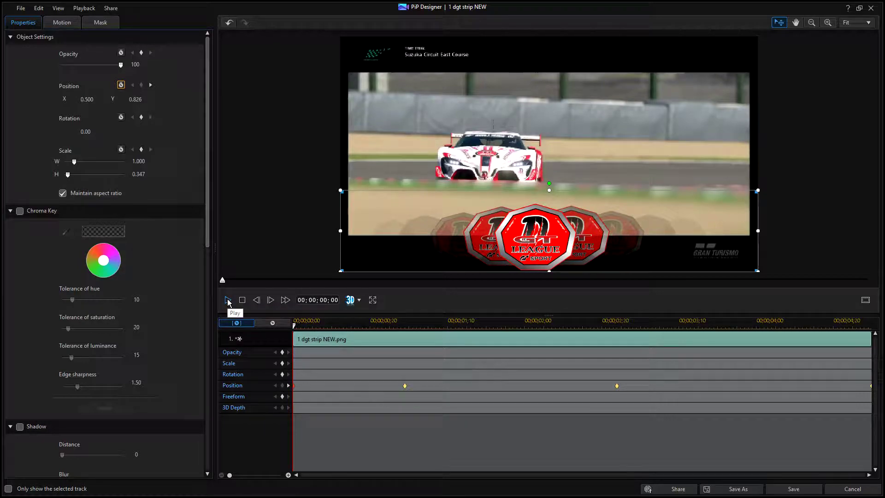
{"action": "left_click", "coordinate": [228, 300]}
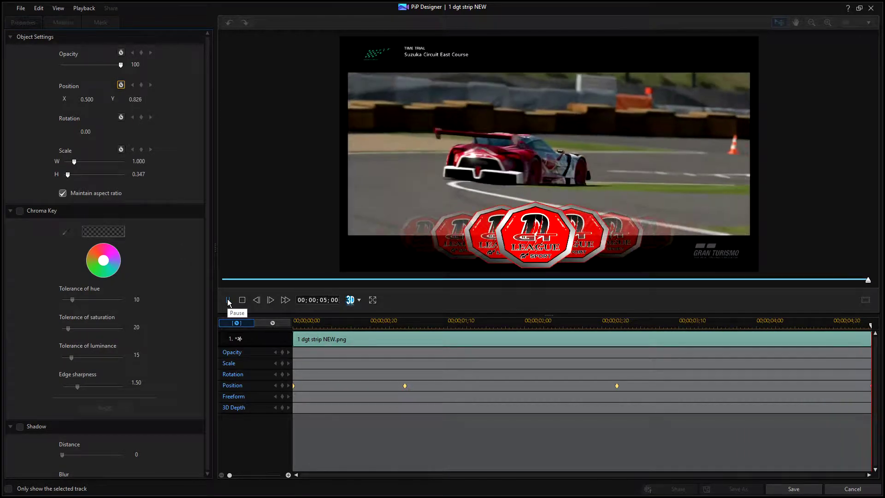
{"action": "left_click", "coordinate": [228, 300]}
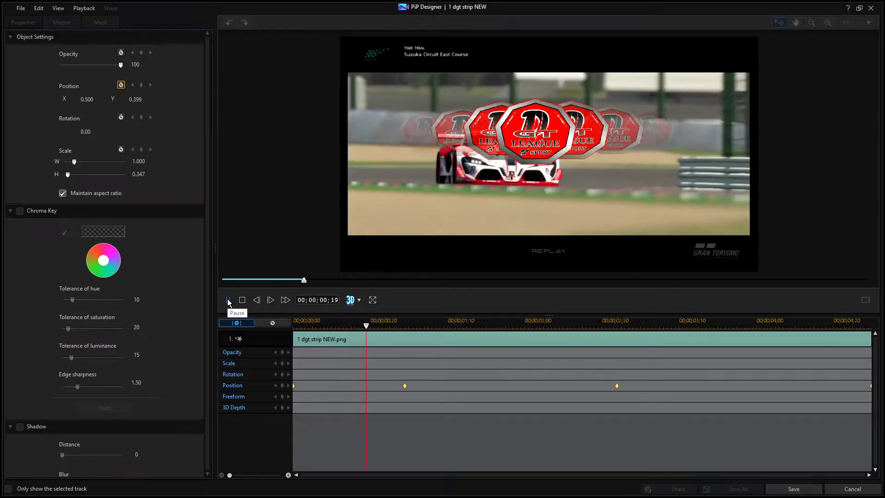
Step: Stop the playback and remove all Position keyframes from the logo strip
{"action": "left_click", "coordinate": [227, 300]}
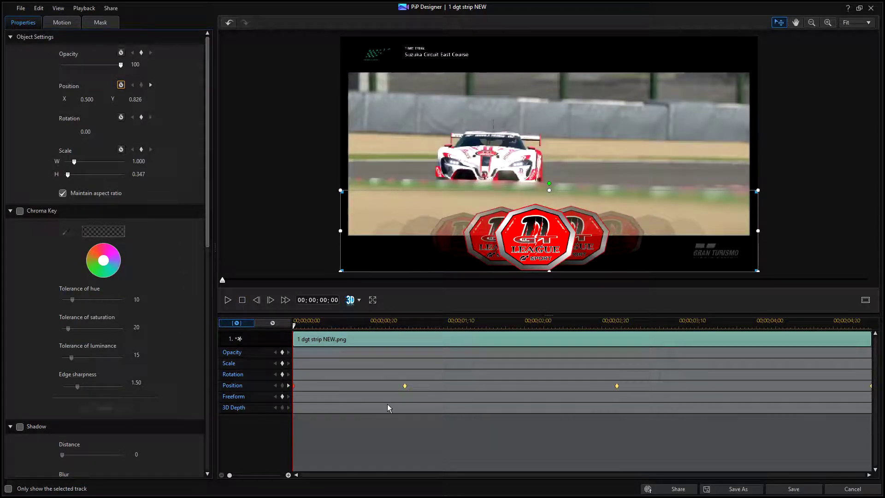
{"action": "right_click", "coordinate": [404, 385]}
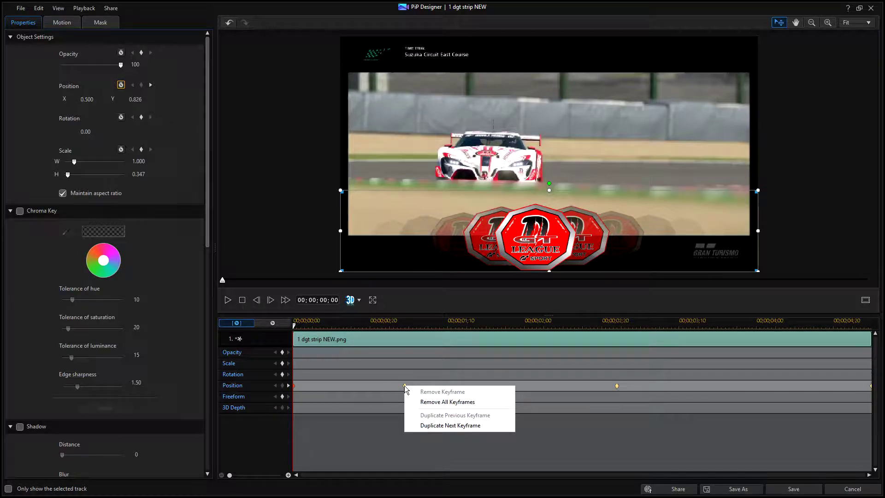
{"action": "left_click", "coordinate": [451, 402]}
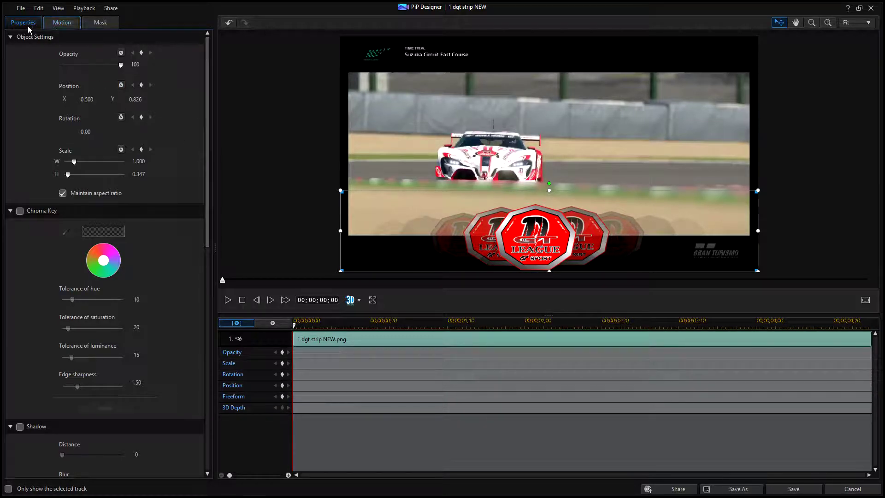
Step: Apply the vertical straight-line motion path to the logo strip without saving the current keyframe changes, and inspect its course
{"action": "left_click", "coordinate": [58, 24]}
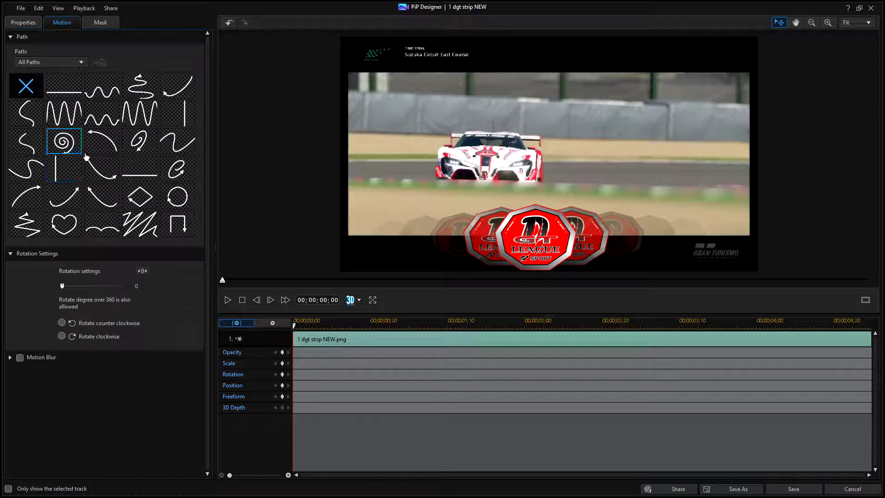
{"action": "left_click", "coordinate": [177, 118]}
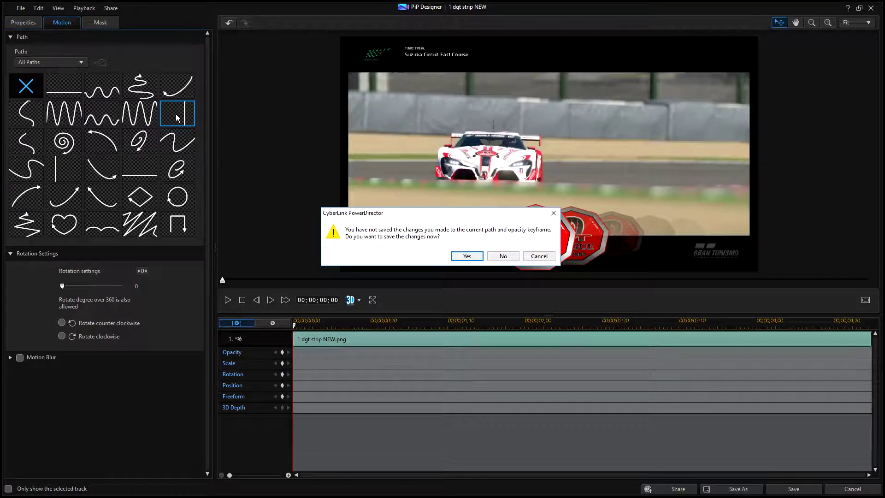
{"action": "left_click", "coordinate": [505, 255]}
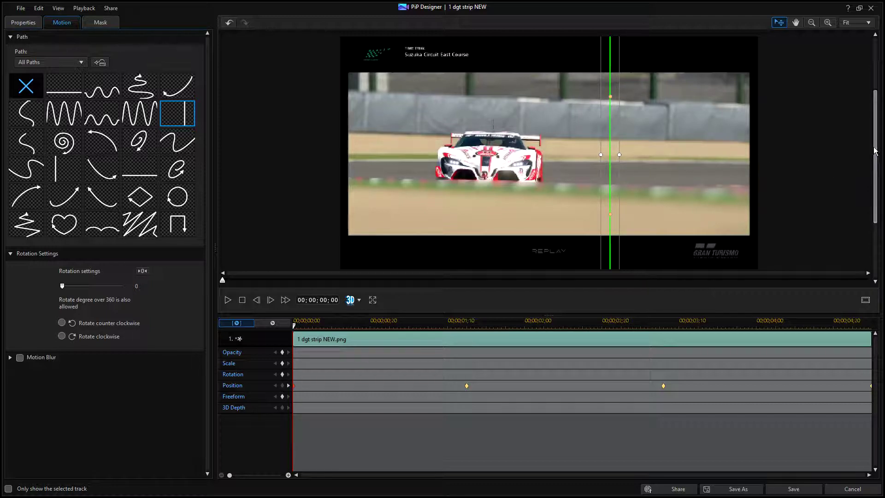
{"action": "left_click_drag", "start_coordinate": [876, 168], "coordinate": [881, 87]}
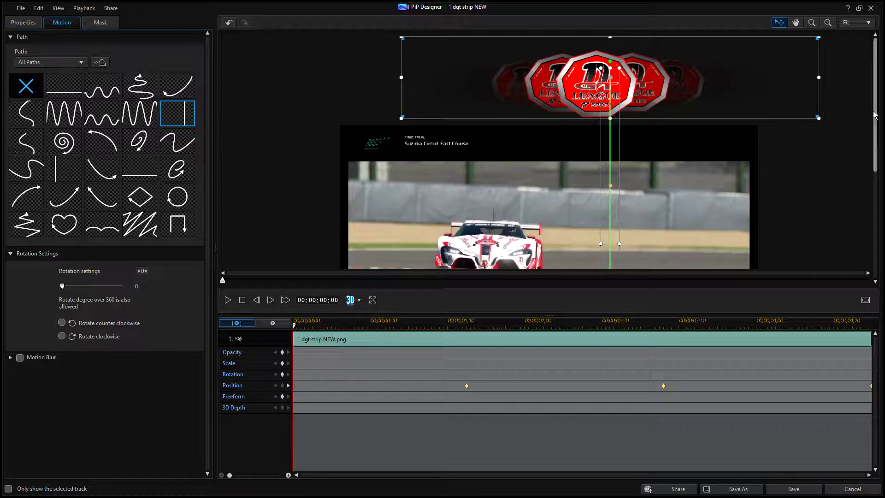
{"action": "left_click_drag", "start_coordinate": [875, 115], "coordinate": [876, 155]}
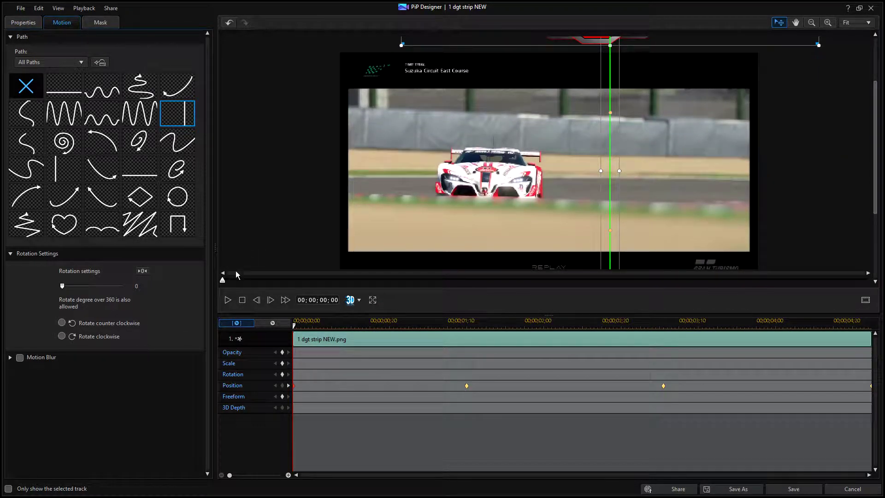
{"action": "left_click", "coordinate": [228, 300]}
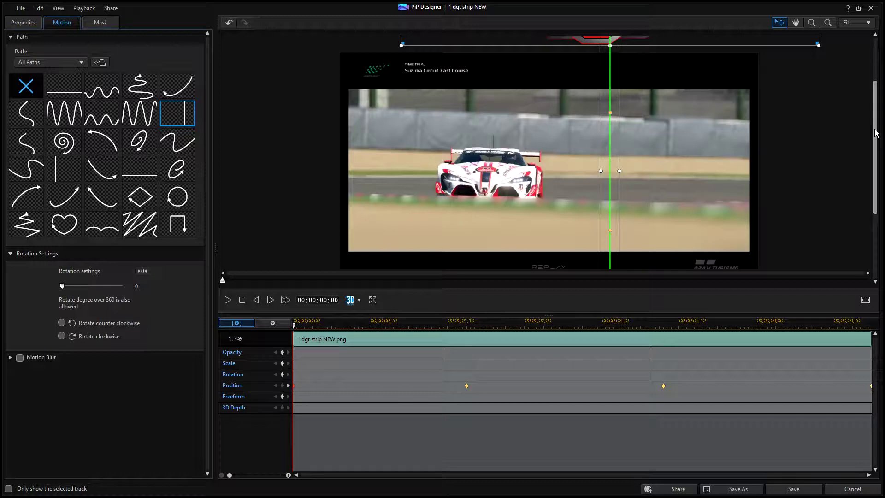
Step: Shorten the vertical motion path so that it ends near the middle of the video frame
{"action": "left_click_drag", "start_coordinate": [875, 148], "coordinate": [881, 213]}
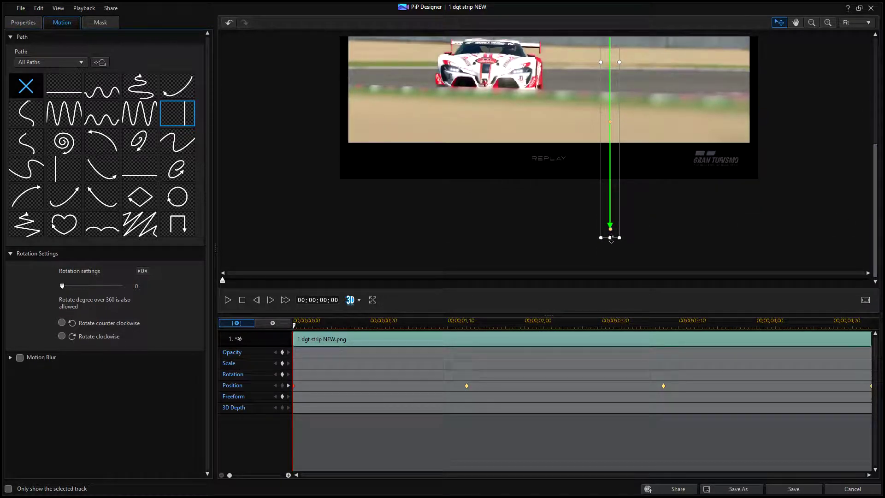
{"action": "left_click_drag", "start_coordinate": [611, 238], "coordinate": [609, 73]}
{"action": "scroll", "coordinate": [787, 128], "scroll_direction": "up", "scroll_amount": 3}
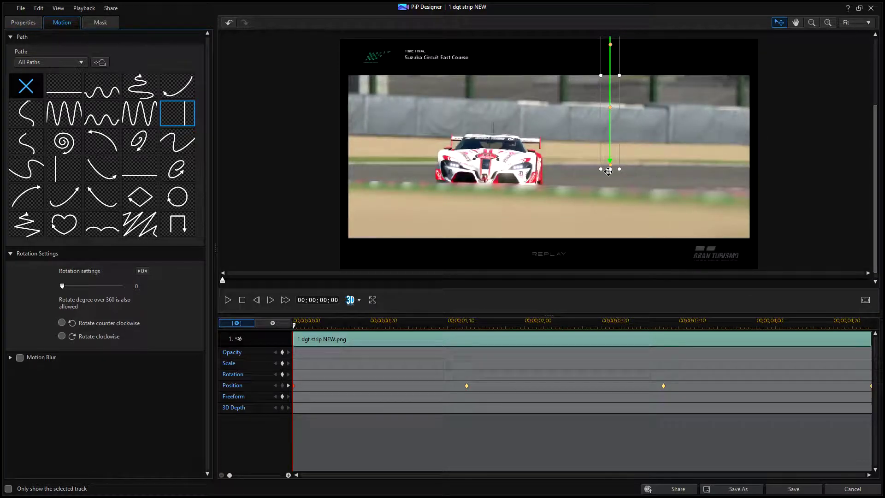
Step: Bend the vertical motion path into wide curves on both sides and play the resulting motion
{"action": "left_click_drag", "start_coordinate": [876, 161], "coordinate": [876, 98]}
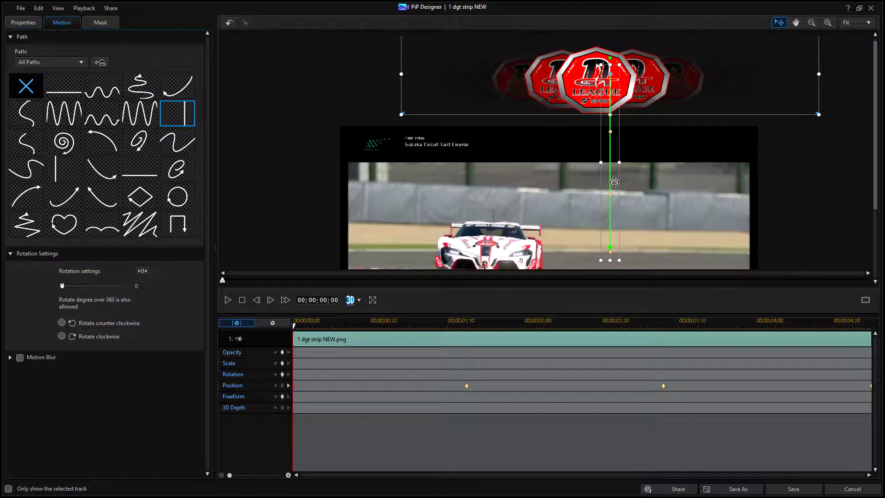
{"action": "left_click_drag", "start_coordinate": [610, 149], "coordinate": [517, 168]}
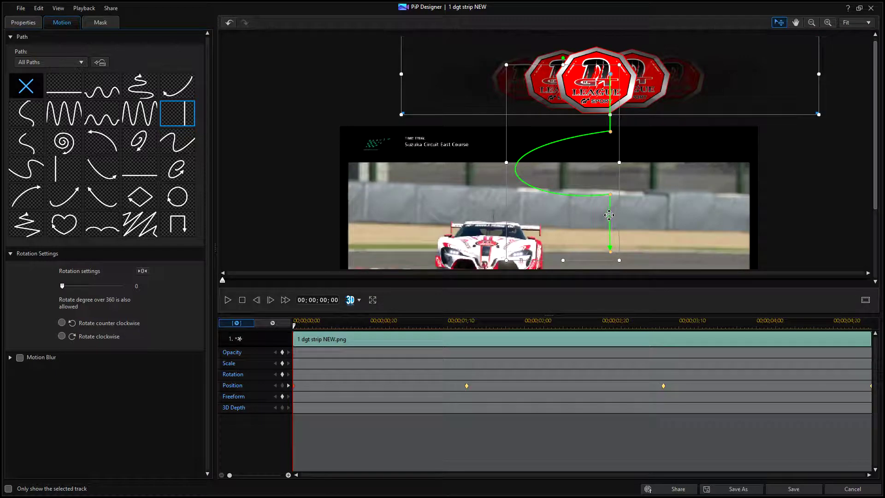
{"action": "left_click_drag", "start_coordinate": [609, 219], "coordinate": [688, 155]}
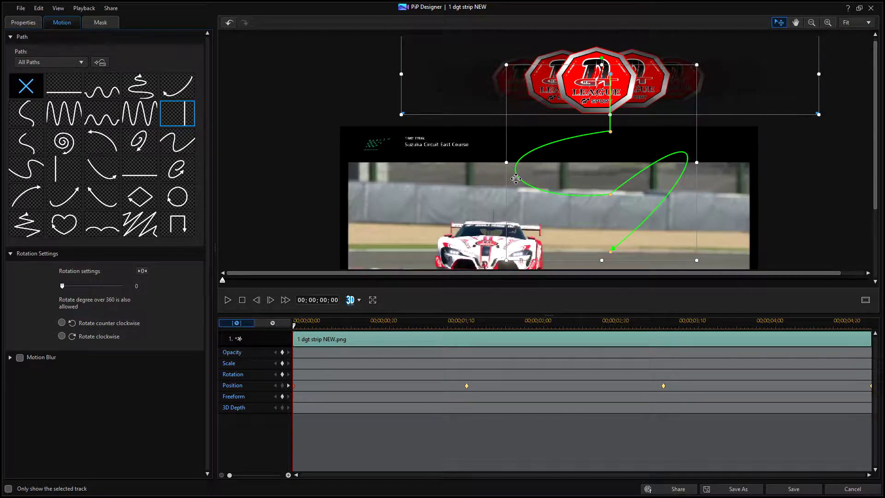
{"action": "left_click_drag", "start_coordinate": [517, 174], "coordinate": [541, 192]}
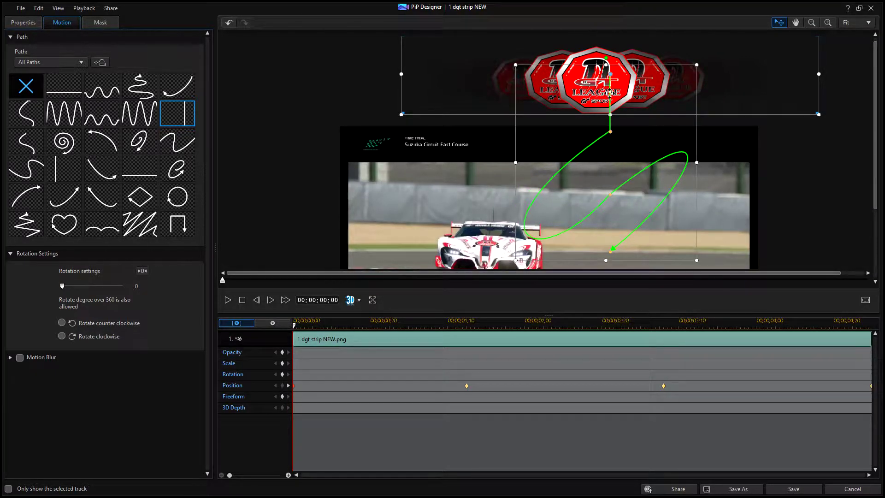
{"action": "left_click_drag", "start_coordinate": [610, 92], "coordinate": [456, 264]}
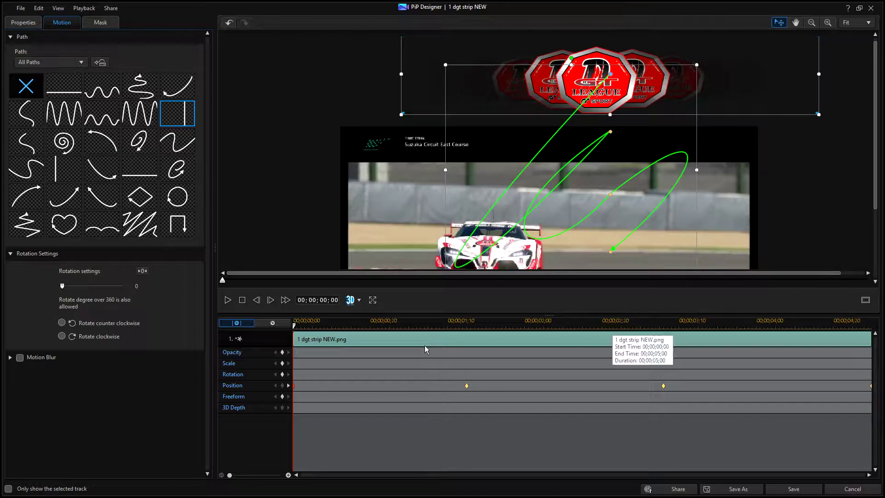
{"action": "left_click", "coordinate": [228, 302]}
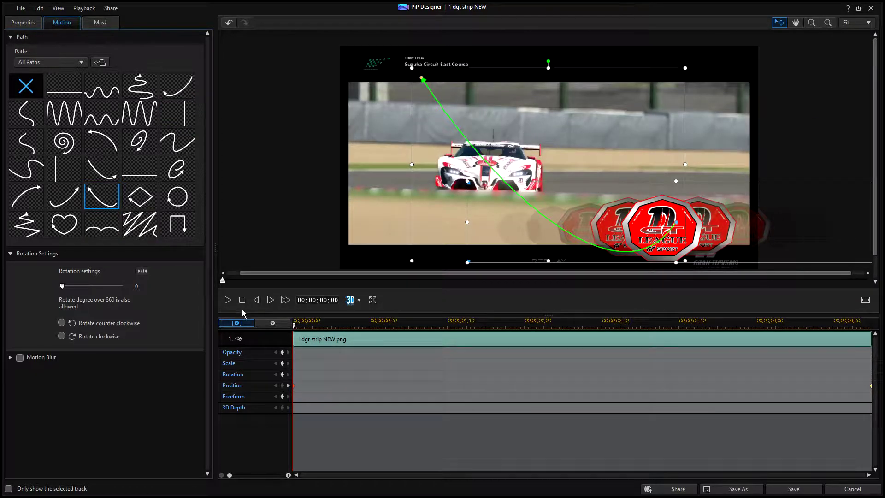
Step: Play the curved diagonal motion path on the logo strip, and leave PiP Designer without saving the changes
{"action": "left_click", "coordinate": [228, 301]}
{"action": "left_click", "coordinate": [228, 300]}
{"action": "left_click", "coordinate": [843, 493]}
{"action": "left_click", "coordinate": [460, 285]}
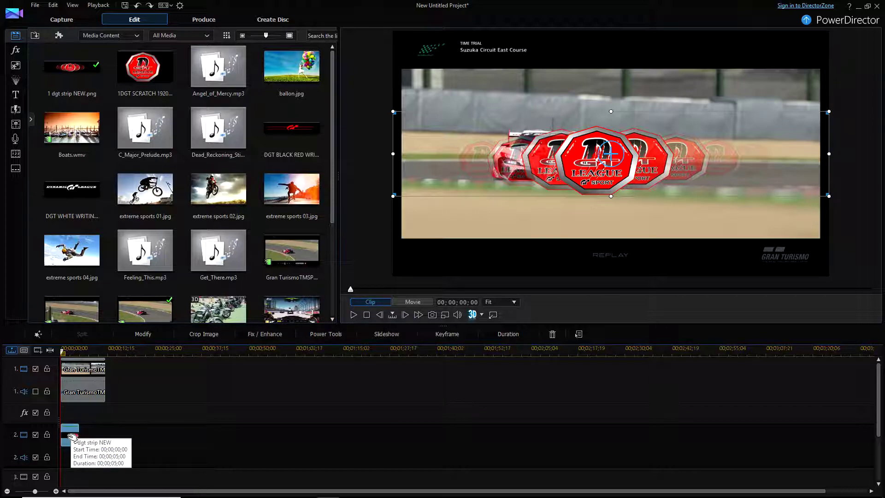
Step: Remove the logo strip from video track 2, and undo back to the earlier arrangement of three racing clips
{"action": "right_click", "coordinate": [70, 434]}
{"action": "left_click", "coordinate": [140, 162]}
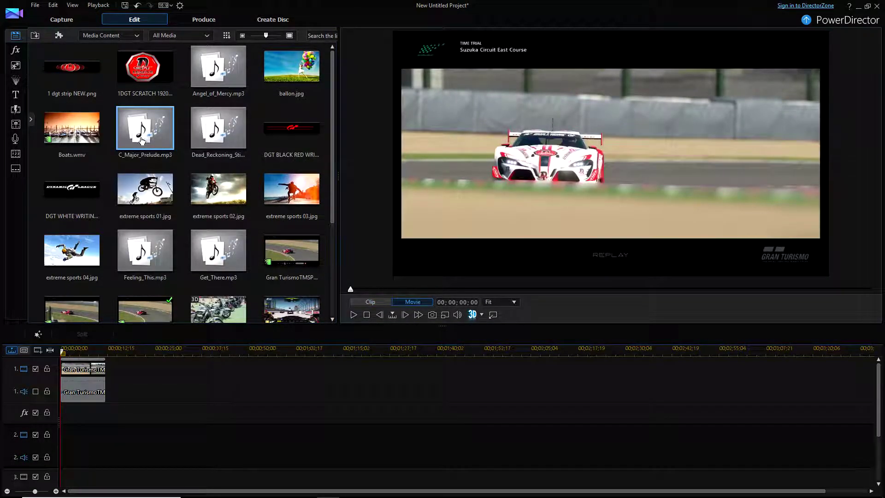
{"action": "left_click", "coordinate": [139, 5]}
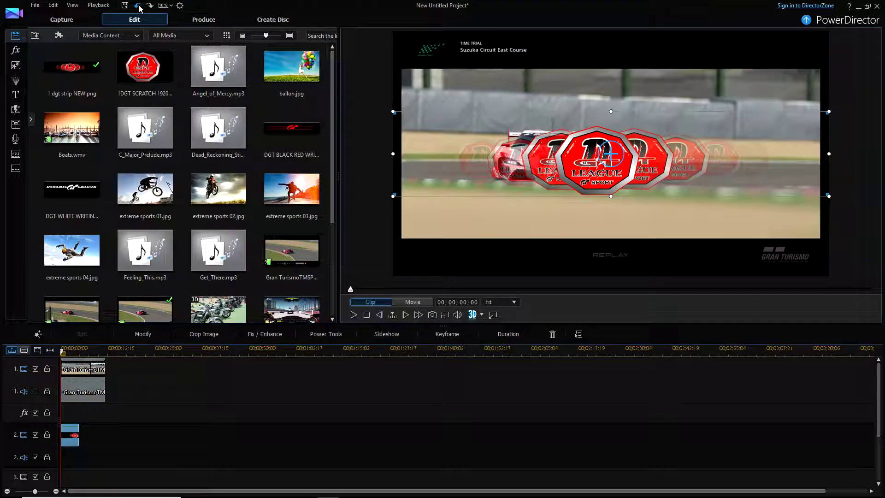
{"action": "left_click", "coordinate": [138, 6]}
{"action": "left_click", "coordinate": [138, 5]}
{"action": "left_click", "coordinate": [138, 6]}
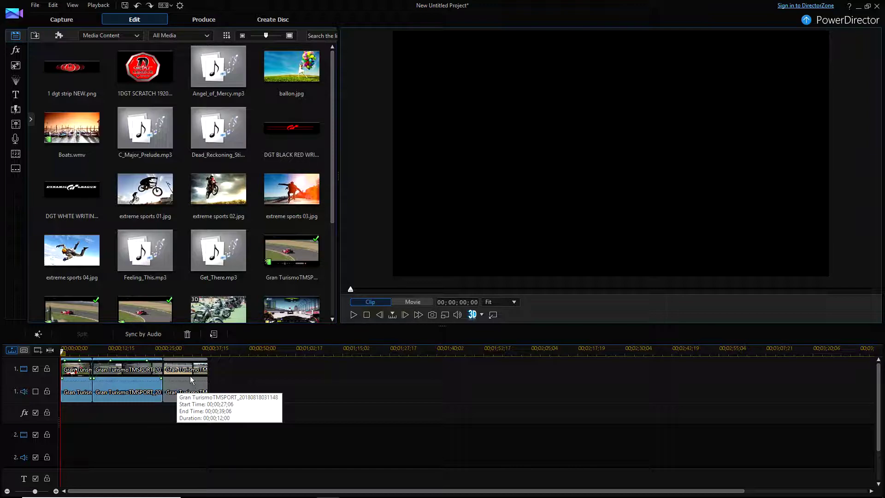
Step: Place the TEST 6 png.png frame overlay at the start of video track 2
{"action": "scroll", "coordinate": [176, 255], "scroll_direction": "down", "scroll_amount": 3}
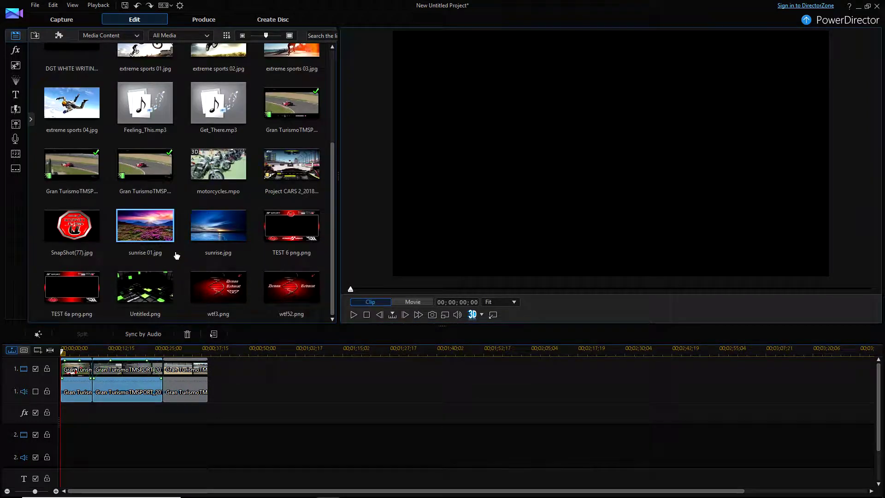
{"action": "left_click", "coordinate": [298, 228]}
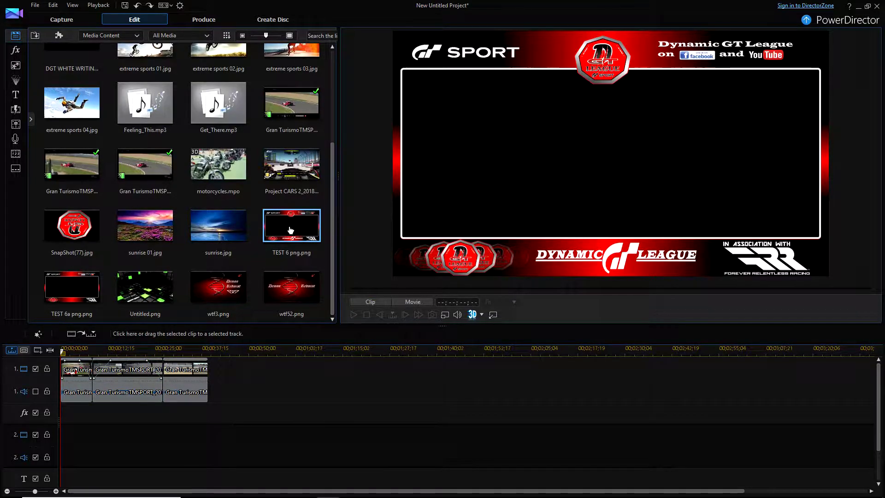
{"action": "left_click_drag", "start_coordinate": [295, 227], "coordinate": [63, 449]}
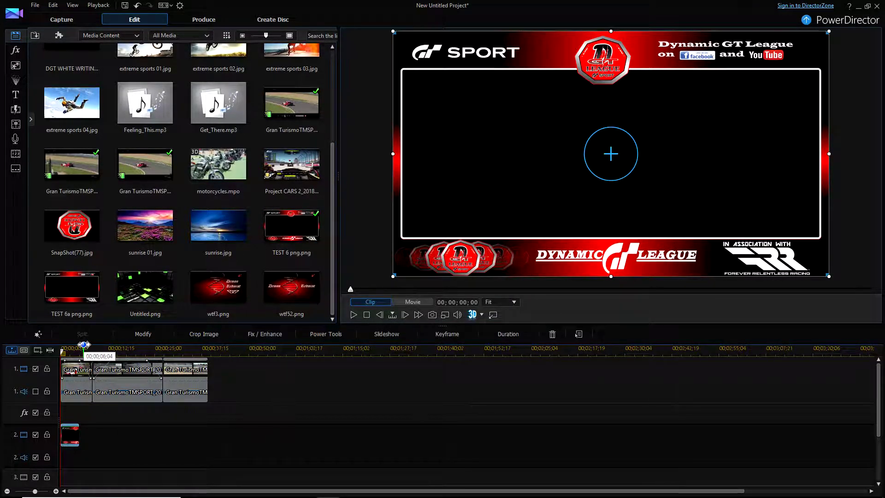
Step: Move the playhead along the frame overlay and play the movie around the overlay's end
{"action": "left_click_drag", "start_coordinate": [65, 353], "coordinate": [81, 360]}
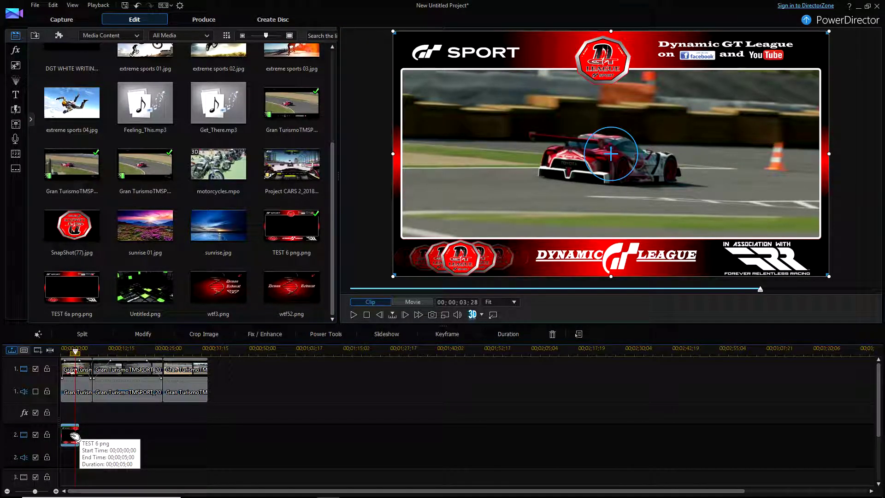
{"action": "left_click", "coordinate": [355, 315]}
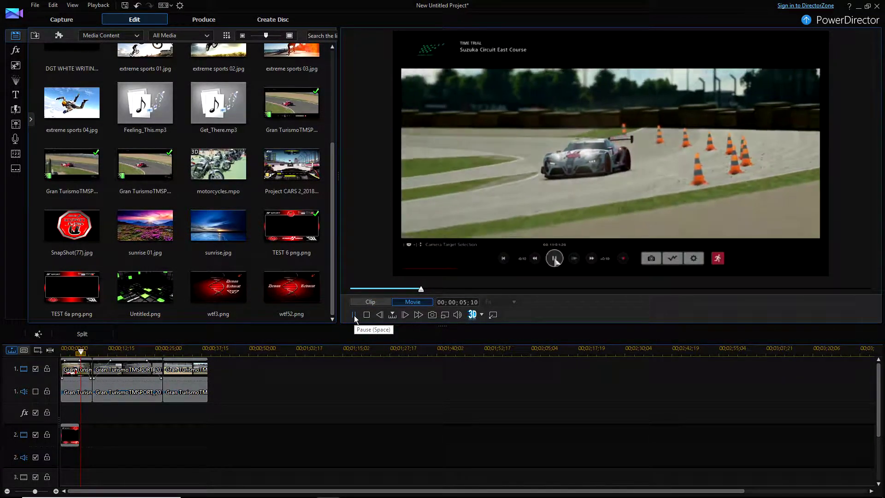
{"action": "left_click", "coordinate": [354, 315]}
Step: Extend the TEST 6 png overlay on video track 2 to a duration of 00;02;42;00
{"action": "left_click", "coordinate": [74, 436]}
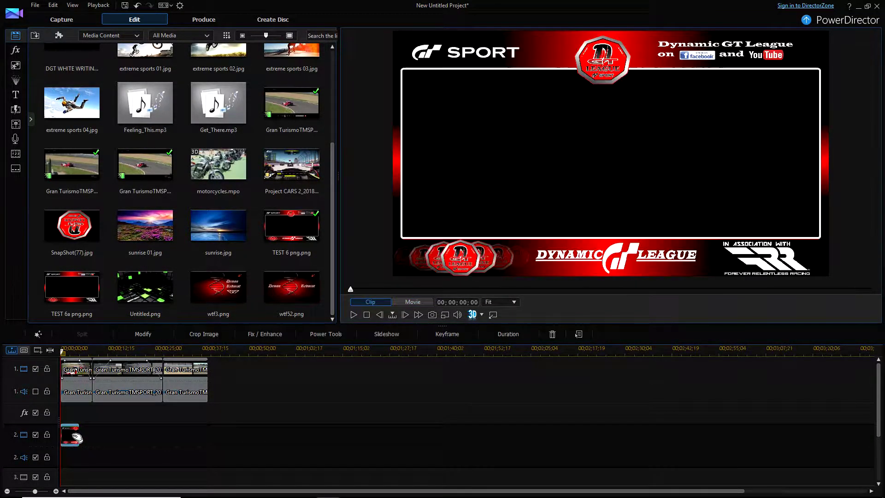
{"action": "left_click_drag", "start_coordinate": [79, 435], "coordinate": [207, 441]}
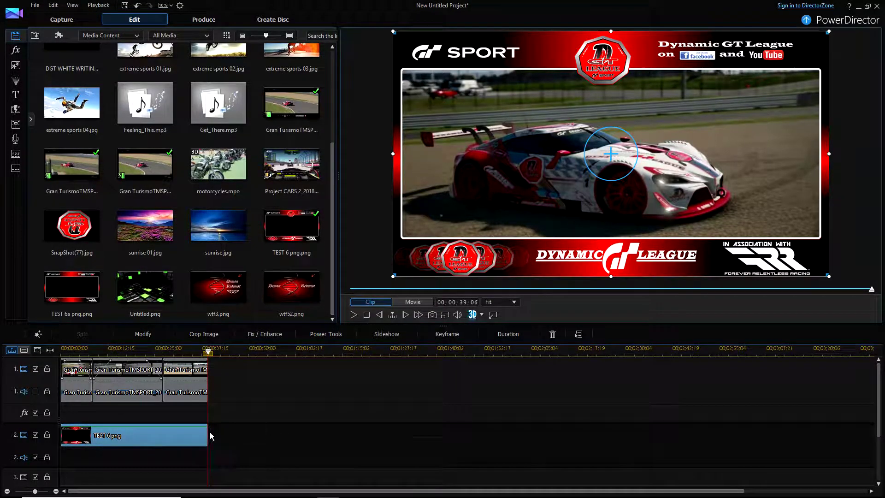
{"action": "left_click_drag", "start_coordinate": [210, 438], "coordinate": [670, 456]}
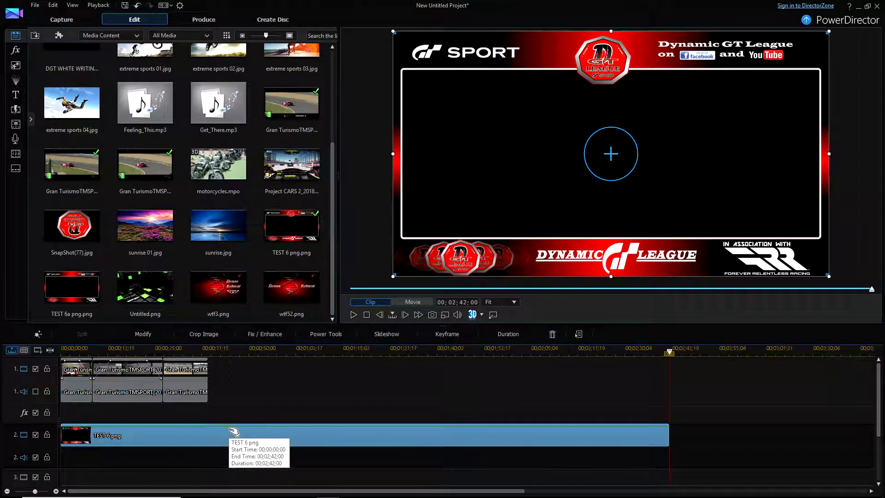
Step: Insert Untitled.png between the second and third racing clips on video track 1, leaving no gap between them
{"action": "left_click_drag", "start_coordinate": [190, 369], "coordinate": [213, 374]}
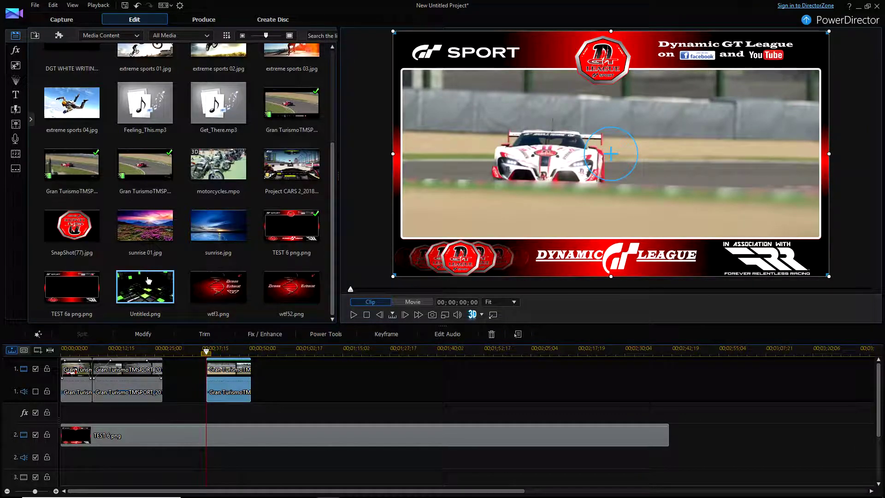
{"action": "left_click_drag", "start_coordinate": [151, 289], "coordinate": [170, 380]}
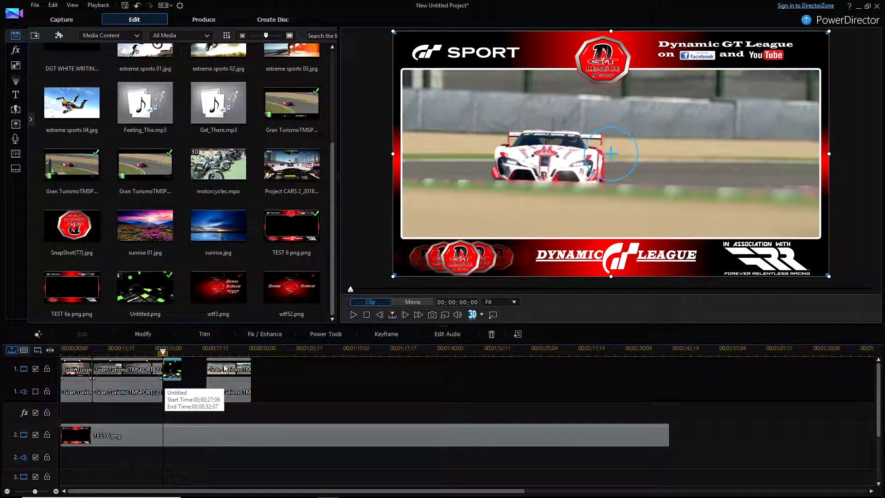
{"action": "left_click_drag", "start_coordinate": [225, 369], "coordinate": [184, 371]}
{"action": "left_click", "coordinate": [172, 368]}
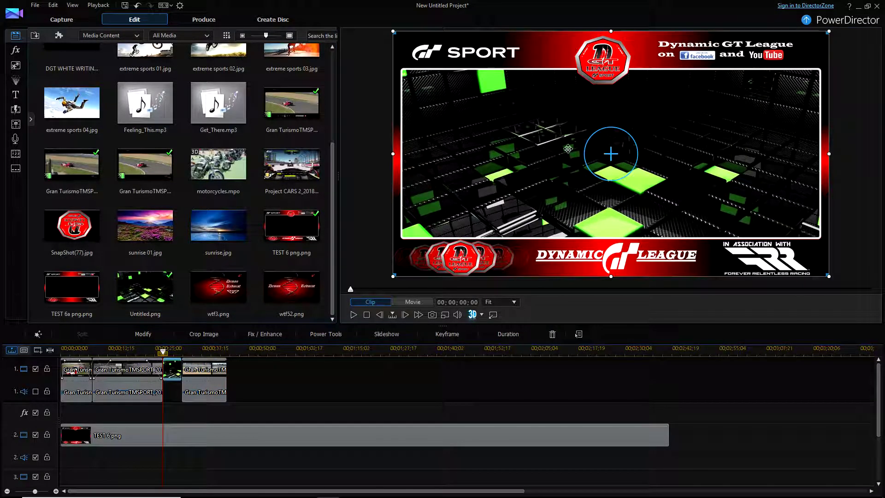
Step: Split the TEST 6 png overlay at 00;00;27;06, where the Untitled.png clip starts, and select the Untitled.png clip
{"action": "left_click", "coordinate": [173, 435]}
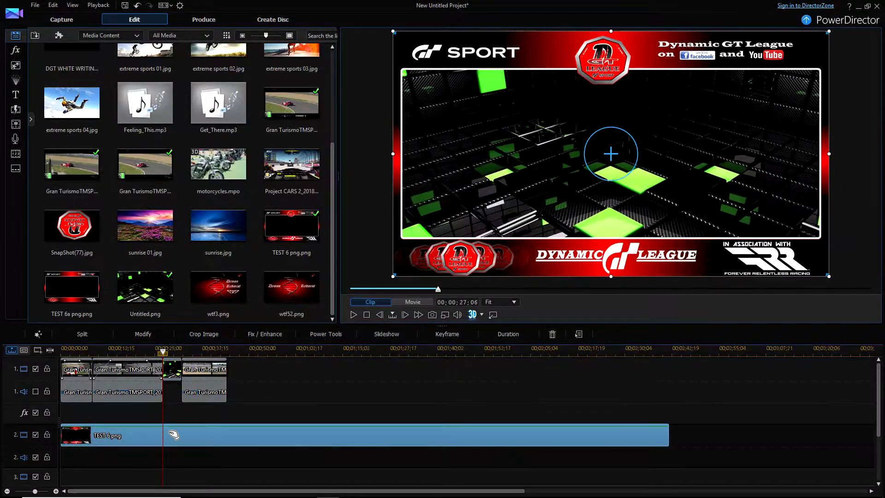
{"action": "left_click", "coordinate": [92, 336]}
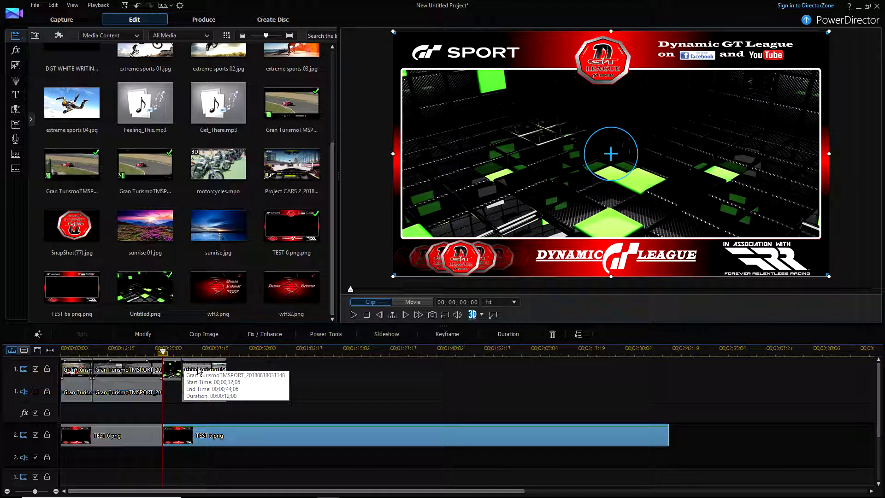
{"action": "left_click", "coordinate": [172, 369]}
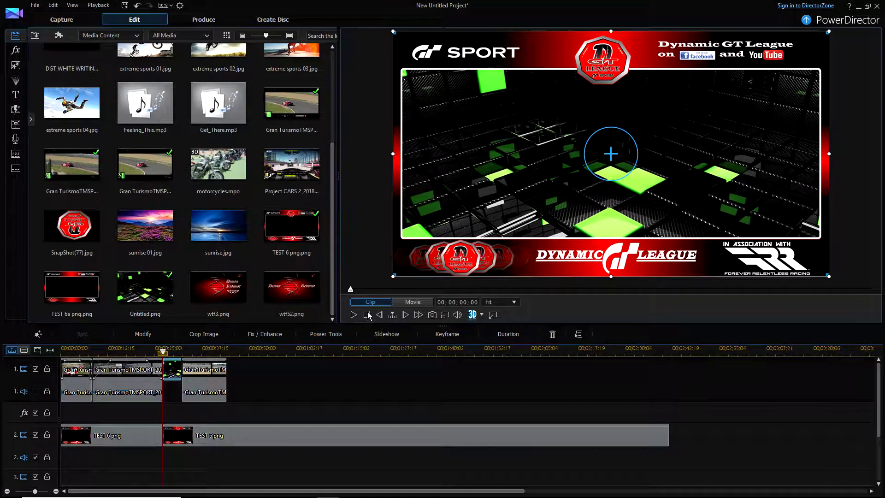
Step: Split the TEST 6 png overlay on video track 2 at 00;00;32;06, where the Untitled.png clip ends
{"action": "left_click_drag", "start_coordinate": [351, 293], "coordinate": [871, 289]}
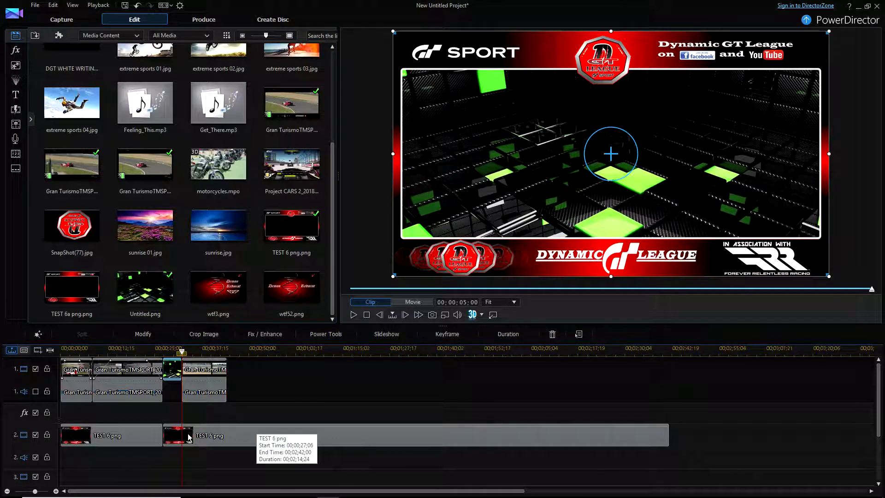
{"action": "left_click", "coordinate": [212, 372]}
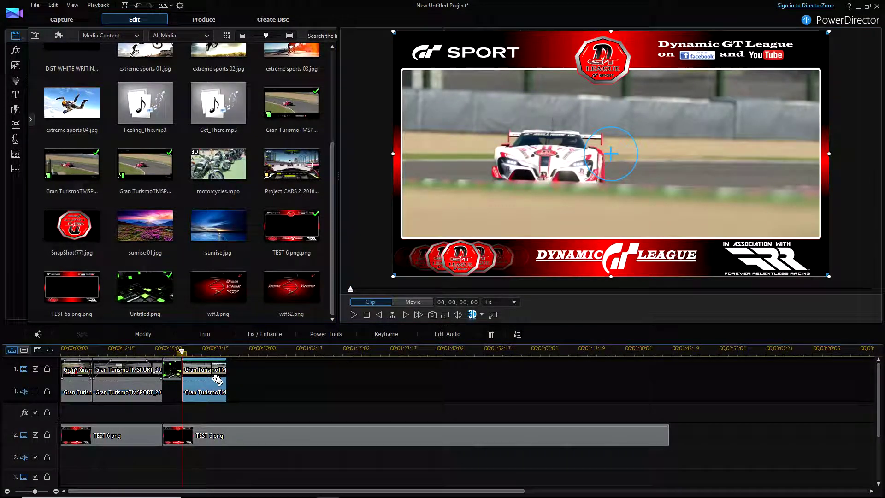
{"action": "left_click", "coordinate": [201, 435]}
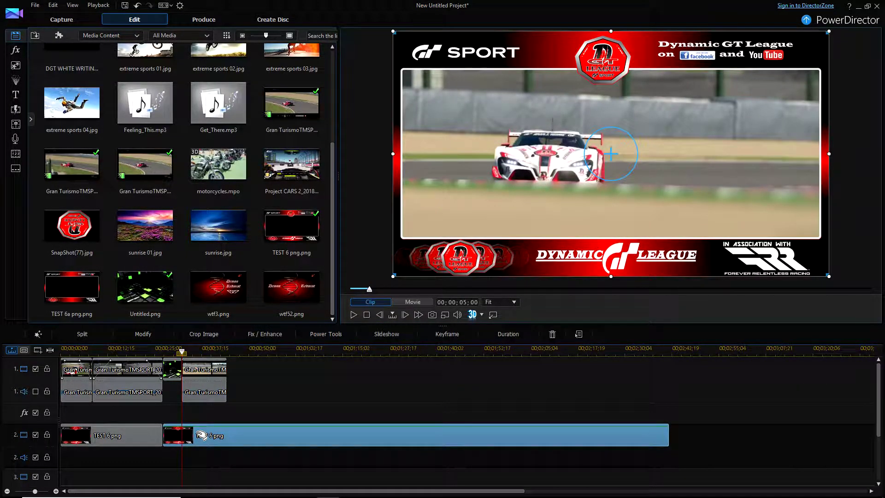
{"action": "left_click", "coordinate": [82, 334]}
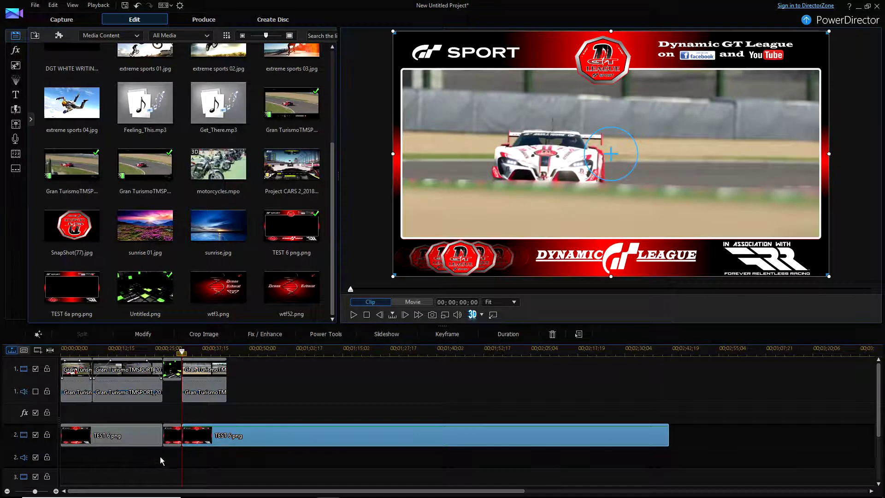
Step: Try removing the overlay piece above the Untitled.png clip with the gap filled, and undo the removal
{"action": "right_click", "coordinate": [174, 432]}
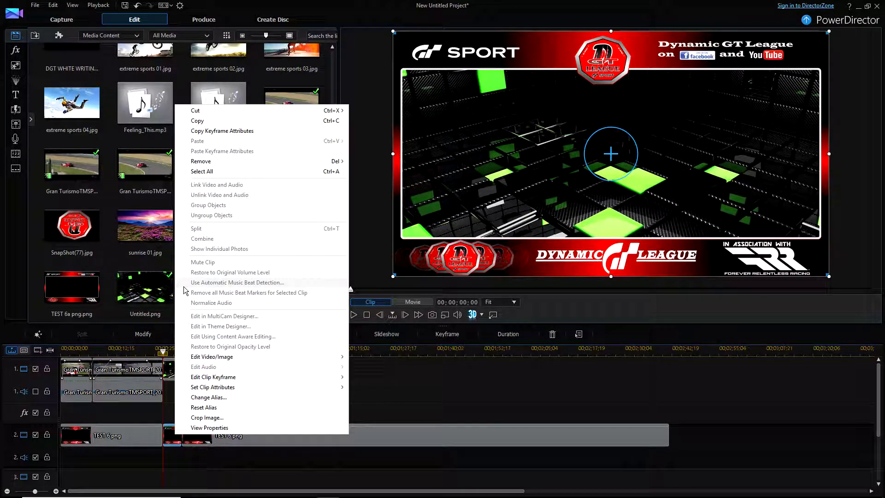
{"action": "mouse_move", "coordinate": [233, 164]}
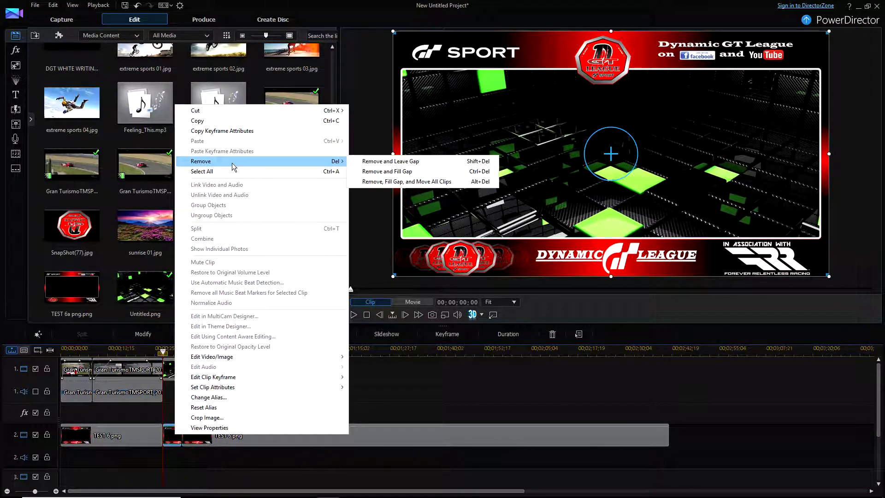
{"action": "left_click", "coordinate": [384, 172]}
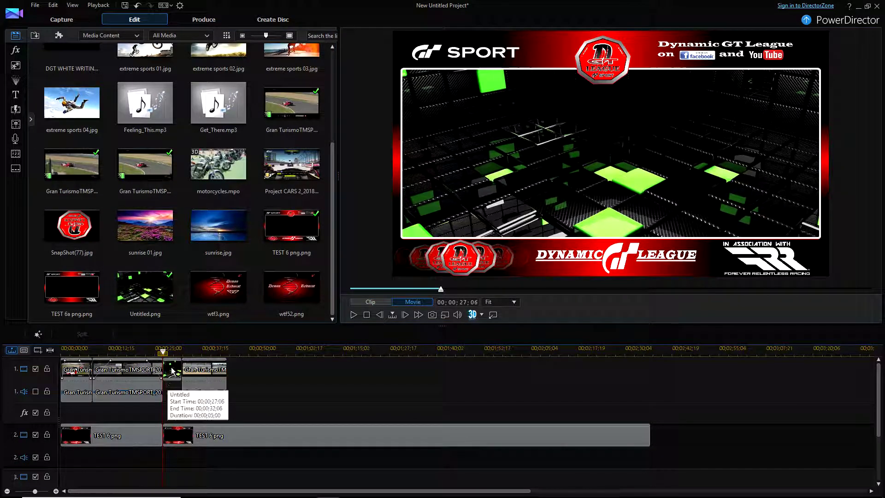
{"action": "left_click", "coordinate": [138, 5]}
Step: Remove the TEST 6 png overlay piece that covers the Untitled.png clip, leaving a gap
{"action": "right_click", "coordinate": [175, 434]}
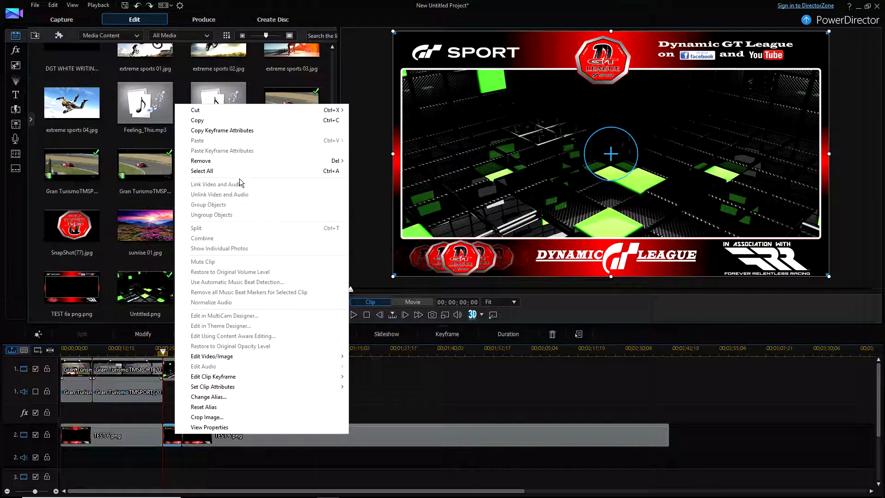
{"action": "mouse_move", "coordinate": [240, 165]}
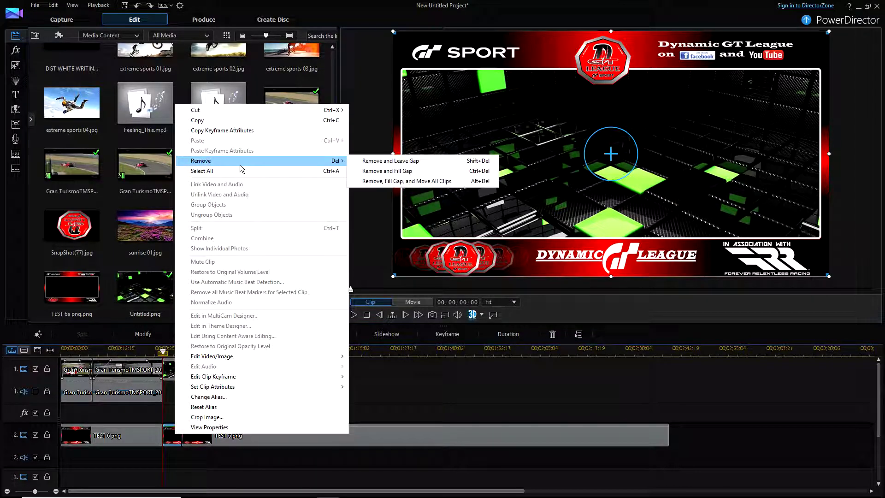
{"action": "left_click", "coordinate": [379, 161]}
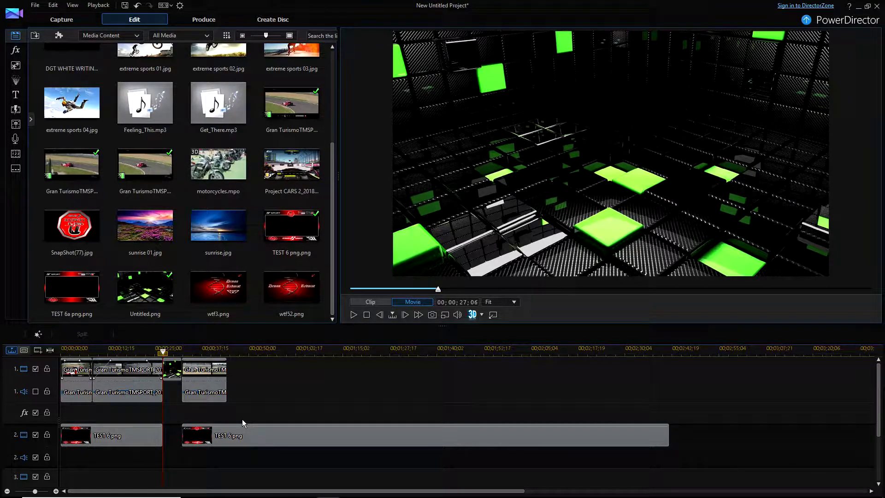
Step: Remove the TEST 6 png overlay piece that follows the gap on video track 2
{"action": "left_click", "coordinate": [241, 439]}
{"action": "right_click", "coordinate": [242, 439]}
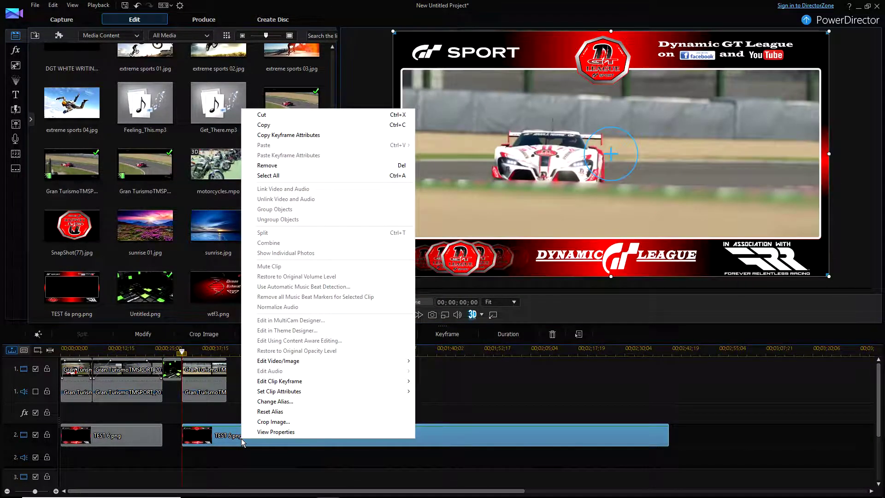
{"action": "left_click", "coordinate": [336, 165]}
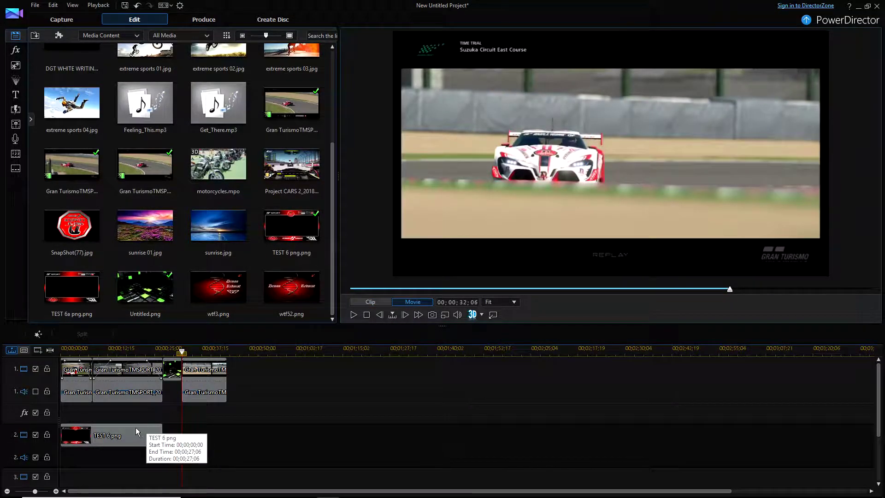
Step: Open the remaining TEST 6 png overlay in the PiP Designer, keep opacity at 100 and toggle its border on and off
{"action": "left_click", "coordinate": [121, 435]}
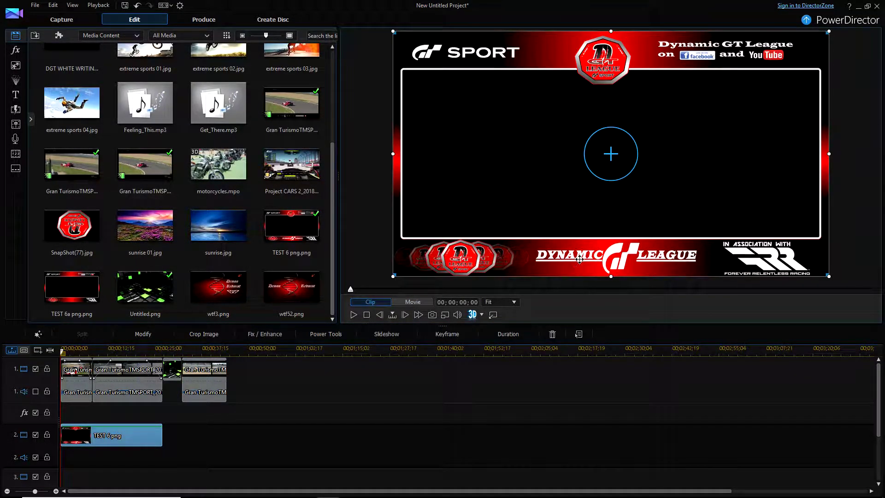
{"action": "left_click", "coordinate": [146, 336]}
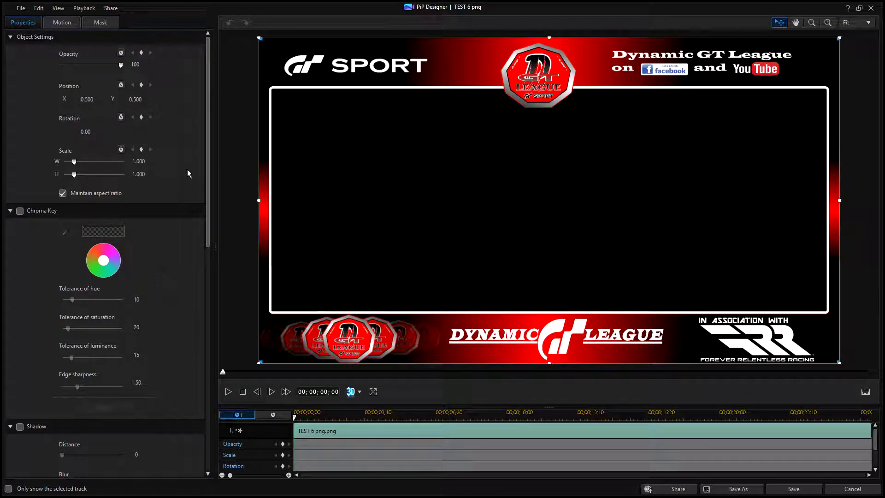
{"action": "left_click", "coordinate": [121, 68]}
{"action": "mouse_move", "coordinate": [121, 68]}
{"action": "left_mouse_down"}
{"action": "mouse_move", "coordinate": [78, 72]}
{"action": "mouse_move", "coordinate": [120, 67]}
{"action": "left_mouse_up"}
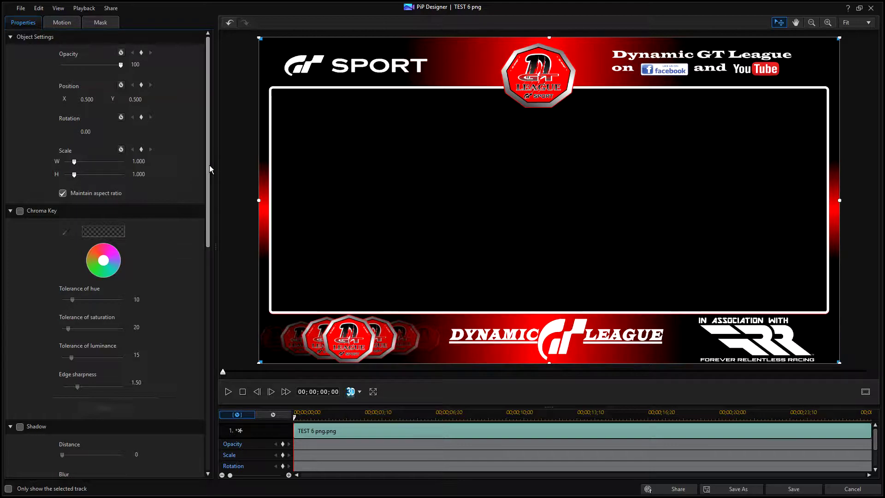
{"action": "left_click_drag", "start_coordinate": [209, 165], "coordinate": [215, 415]}
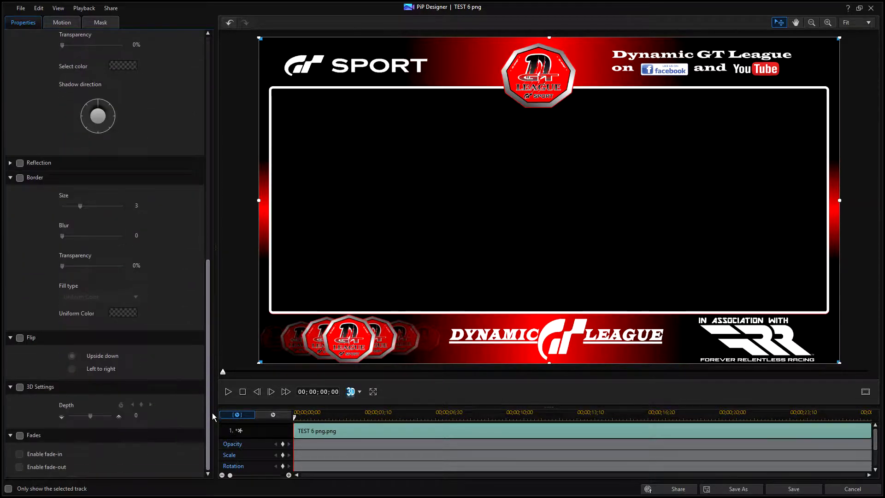
{"action": "left_click", "coordinate": [20, 178]}
{"action": "left_click", "coordinate": [20, 178]}
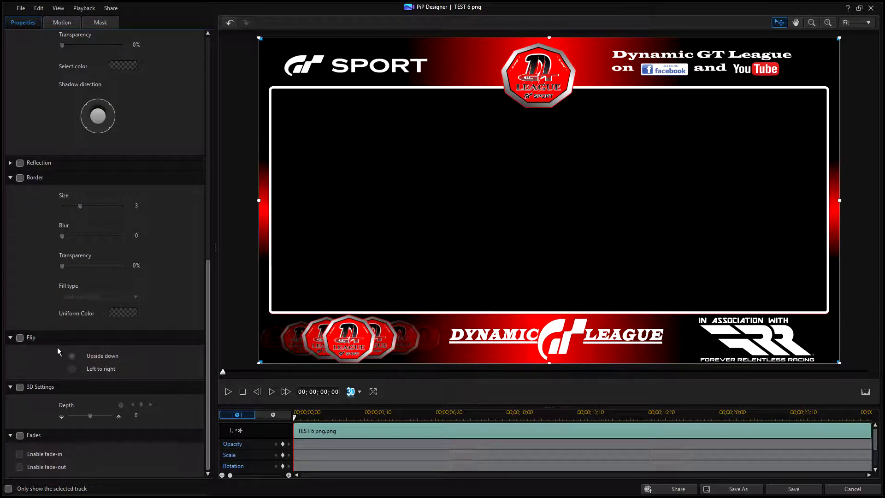
Step: Toggle the fades on and off for the TEST 6 png overlay, and save it in the PiP Designer
{"action": "left_click", "coordinate": [20, 338]}
{"action": "left_click", "coordinate": [22, 437]}
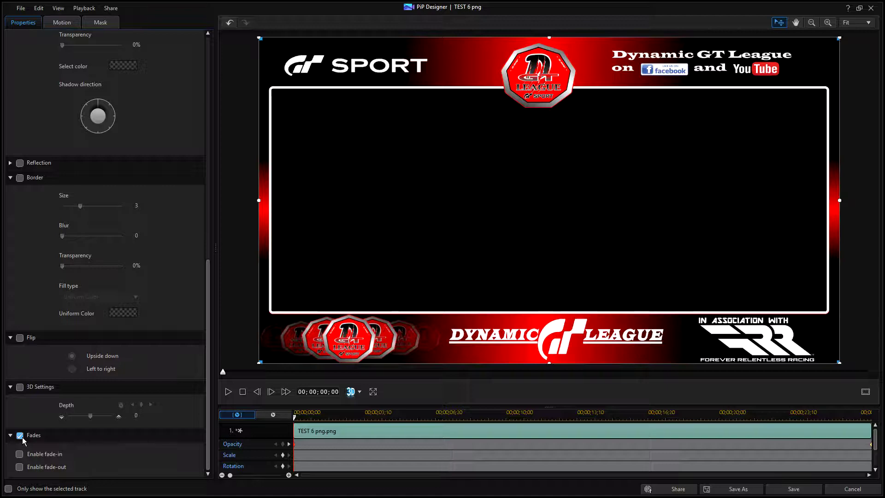
{"action": "left_click", "coordinate": [22, 437]}
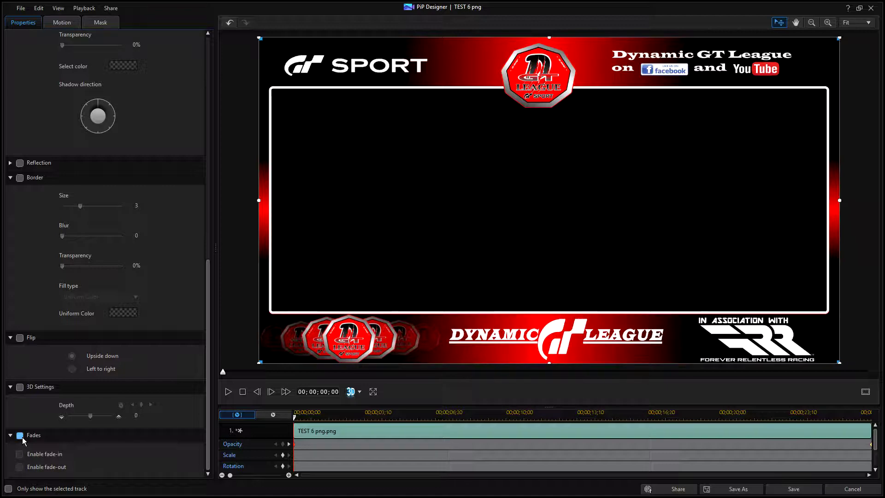
{"action": "left_click", "coordinate": [813, 492]}
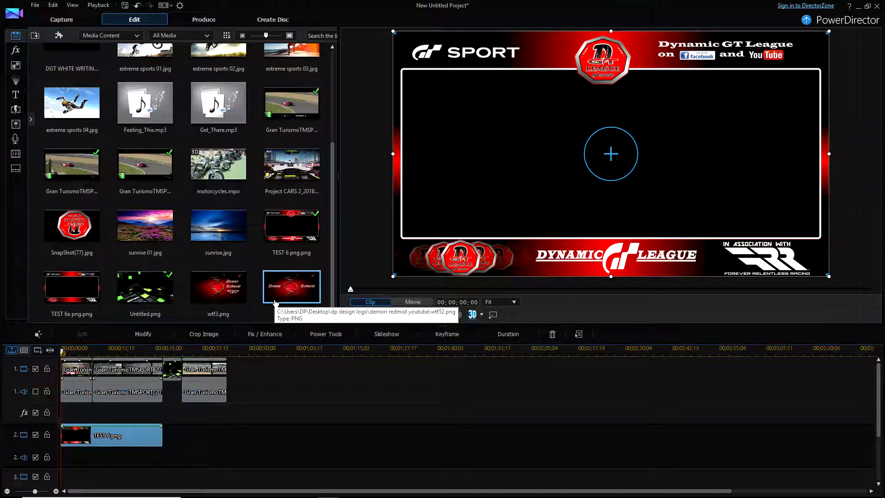
Step: Remove the first two racing clips, the Untitled.png clip and the overlay, and move the remaining racing clip to the start of track 1
{"action": "left_click", "coordinate": [85, 385]}
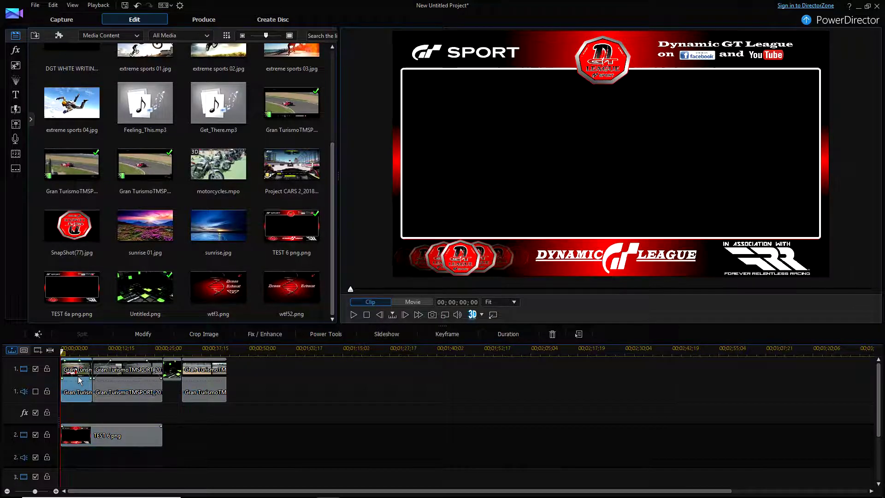
{"action": "left_click", "coordinate": [126, 374], "text": "ctrl"}
{"action": "left_click", "coordinate": [135, 432], "text": "ctrl"}
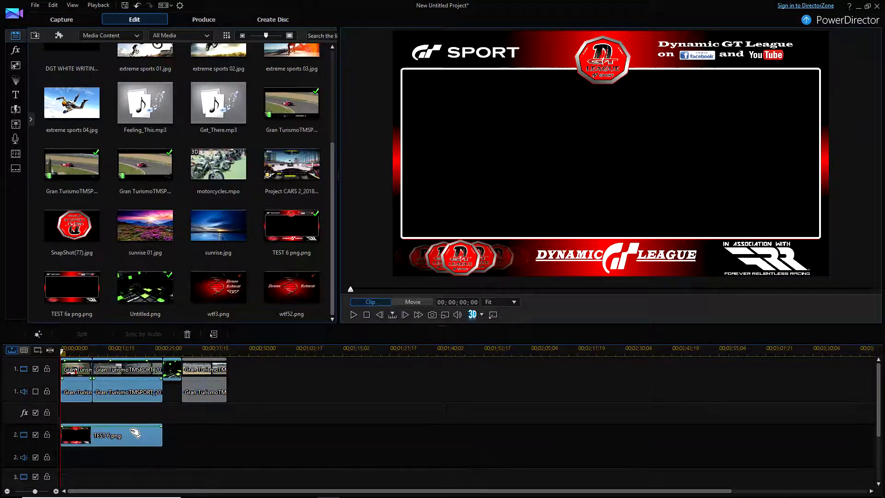
{"action": "right_click", "coordinate": [171, 369]}
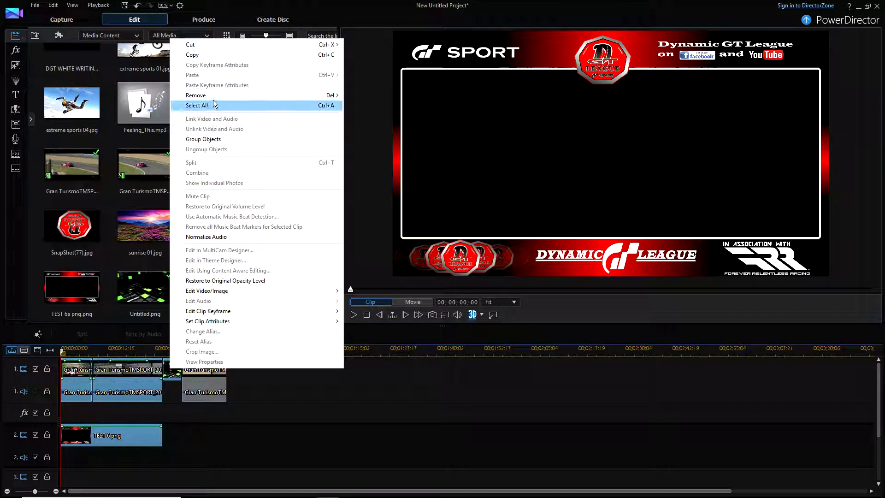
{"action": "mouse_move", "coordinate": [213, 96]}
{"action": "left_click", "coordinate": [360, 95]}
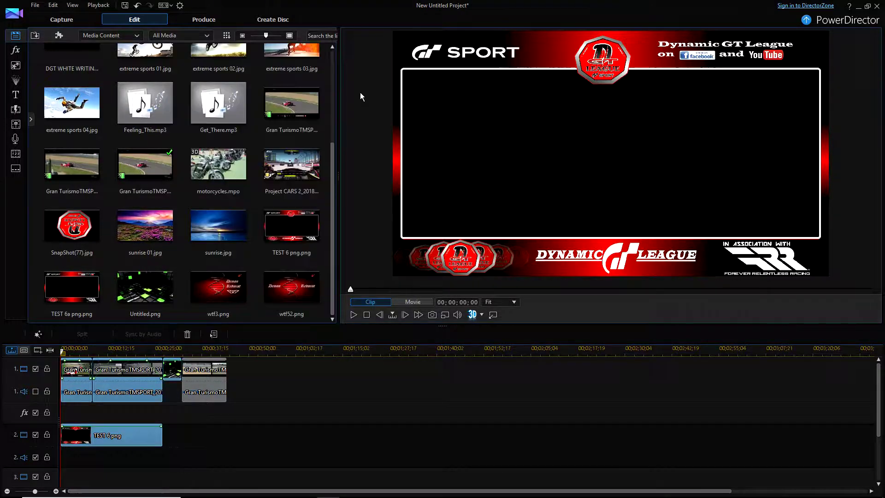
{"action": "left_click_drag", "start_coordinate": [193, 373], "coordinate": [90, 371]}
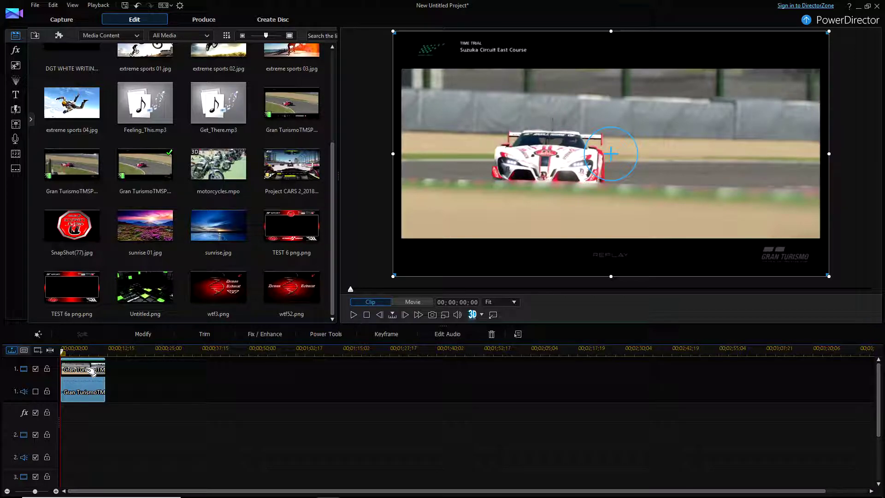
Step: Preview the remaining racing clip and apply the Video in Reverse power tool to it
{"action": "left_click", "coordinate": [353, 318]}
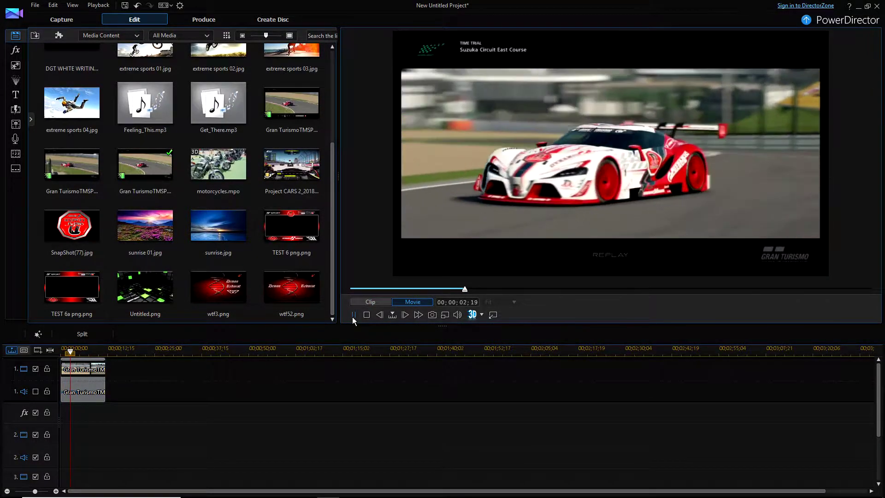
{"action": "left_click", "coordinate": [99, 374]}
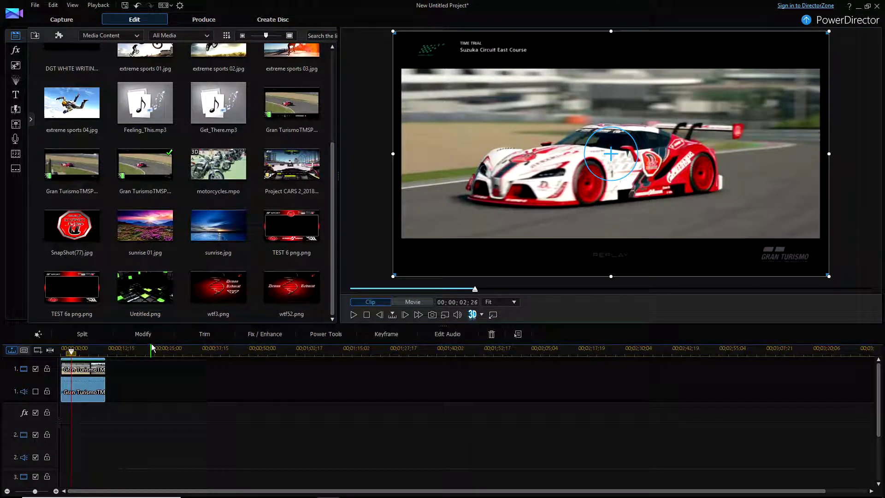
{"action": "left_click", "coordinate": [324, 335]}
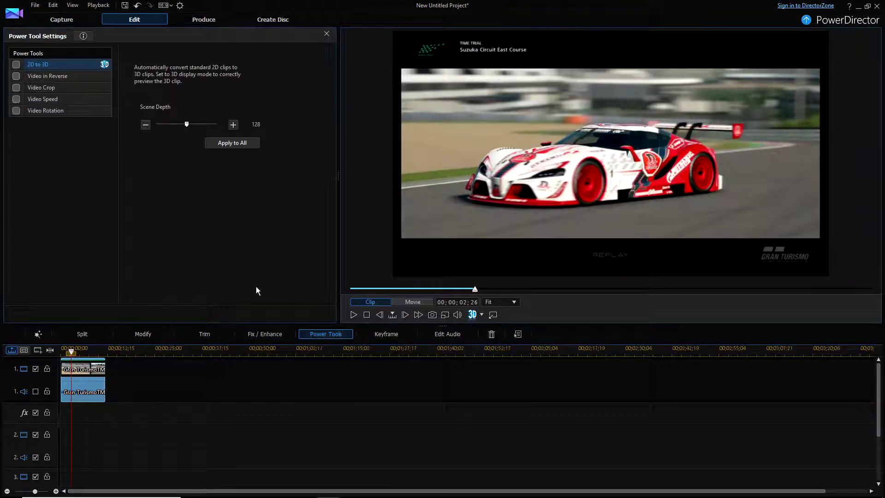
{"action": "left_click", "coordinate": [16, 77]}
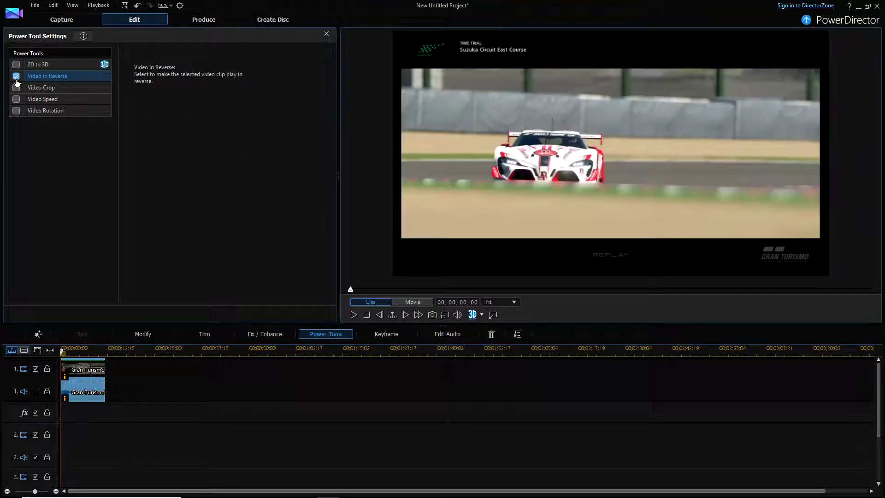
Step: Play the reversed racing clip in the preview, and turn off Video in Reverse
{"action": "left_click", "coordinate": [354, 315]}
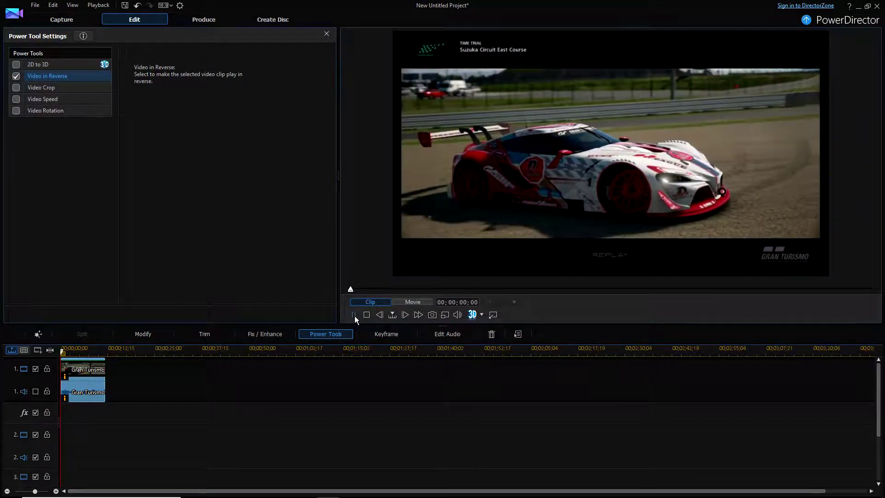
{"action": "left_click", "coordinate": [35, 391]}
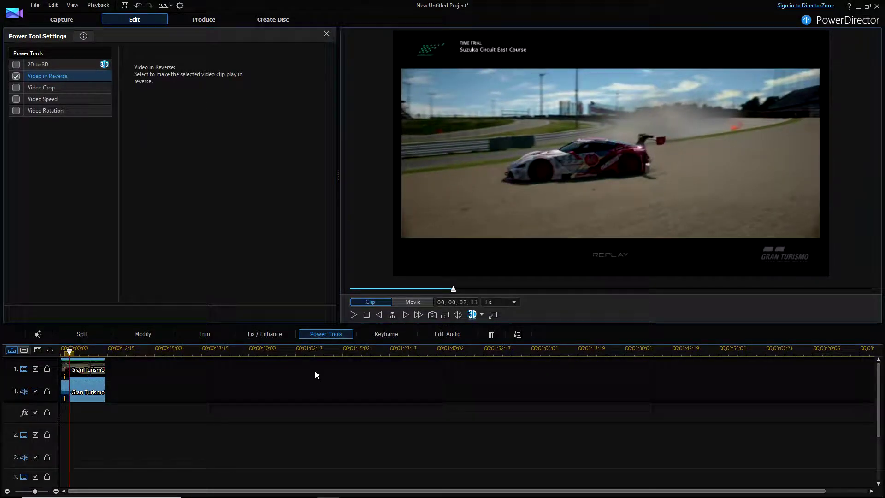
{"action": "left_click", "coordinate": [353, 315]}
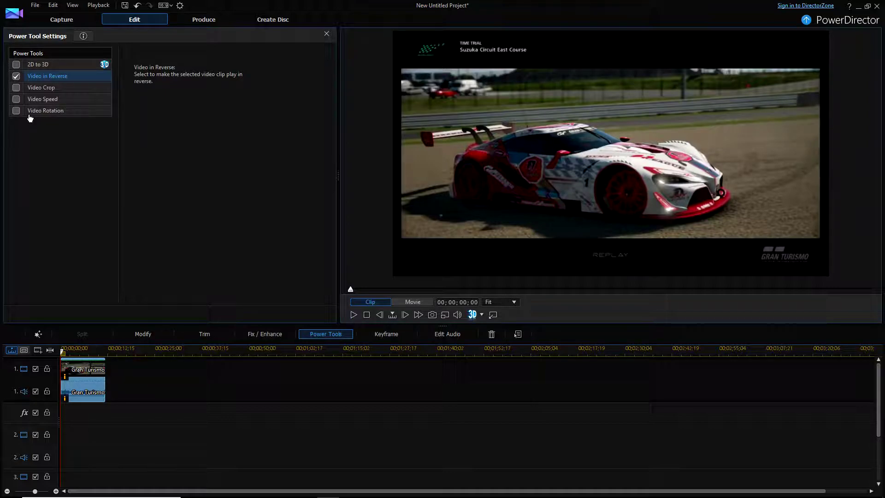
{"action": "left_click", "coordinate": [18, 76]}
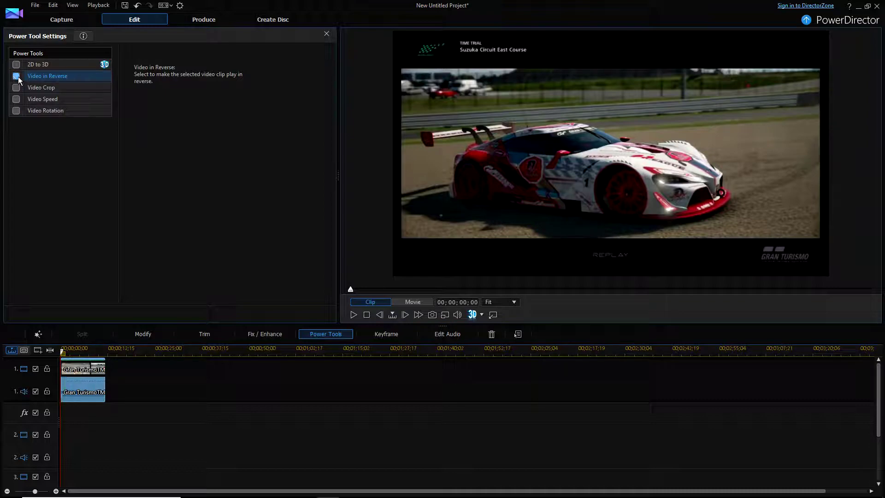
Step: Try Video Crop and a 0.51x Video Speed on the racing clip, and undo these changes
{"action": "left_click", "coordinate": [17, 90]}
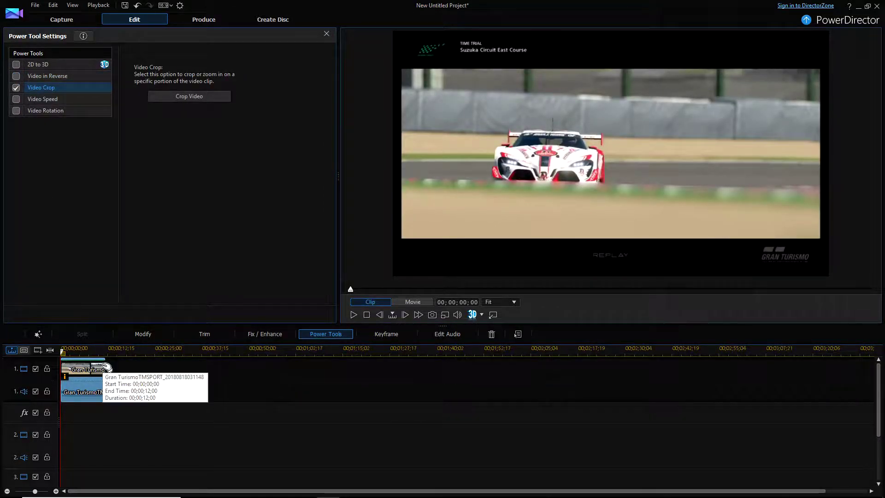
{"action": "left_click", "coordinate": [16, 99]}
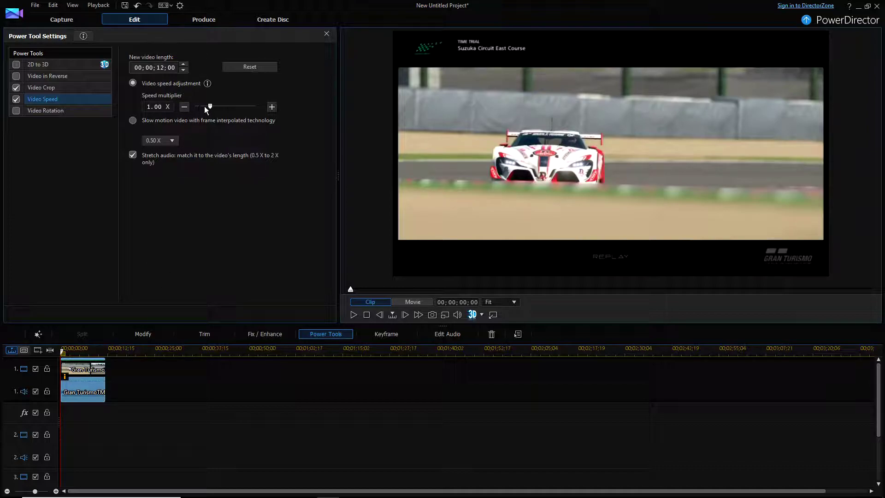
{"action": "mouse_move", "coordinate": [211, 107]}
{"action": "left_mouse_down"}
{"action": "mouse_move", "coordinate": [239, 110]}
{"action": "mouse_move", "coordinate": [202, 116]}
{"action": "left_mouse_up"}
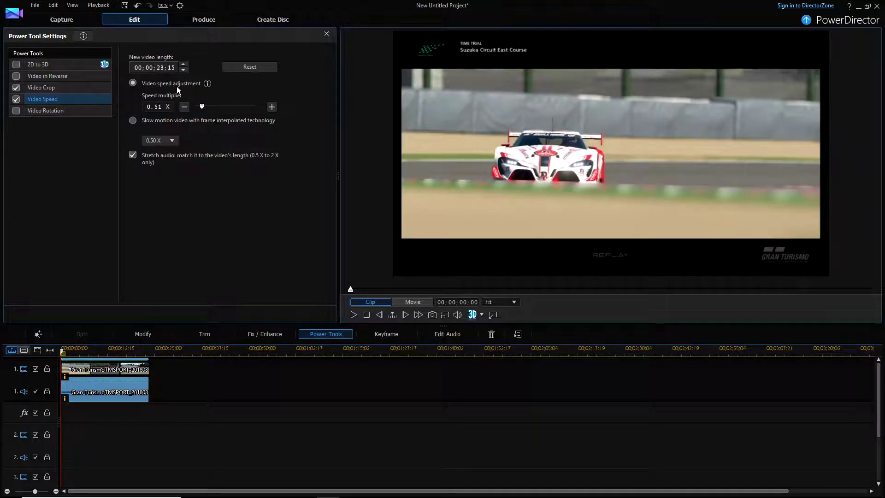
{"action": "left_click", "coordinate": [137, 5]}
Step: Apply frame-interpolated slow motion at 0.50x to the racing clip through Video Speed, and preview it from the start
{"action": "left_click", "coordinate": [17, 99]}
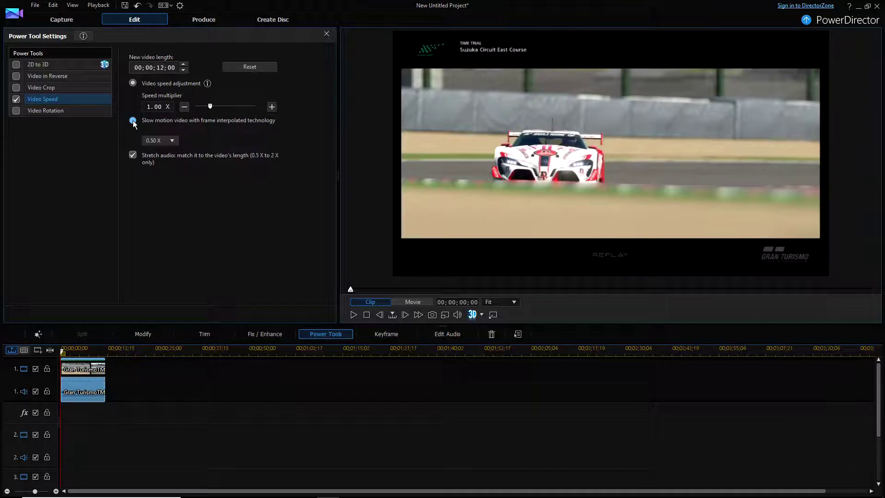
{"action": "left_click", "coordinate": [133, 120]}
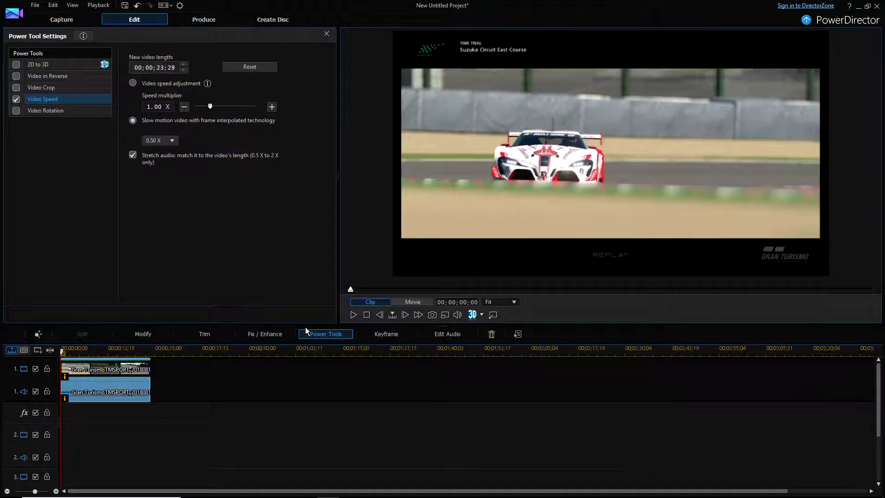
{"action": "left_click", "coordinate": [354, 315]}
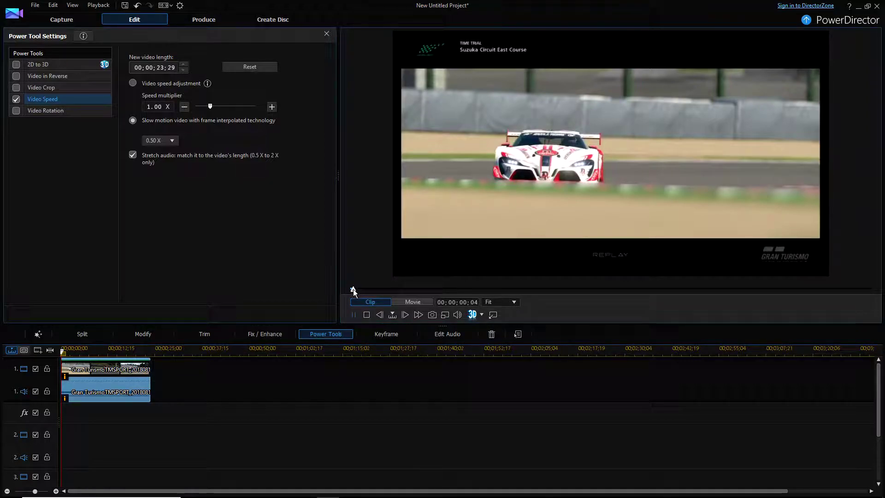
{"action": "left_click", "coordinate": [367, 315]}
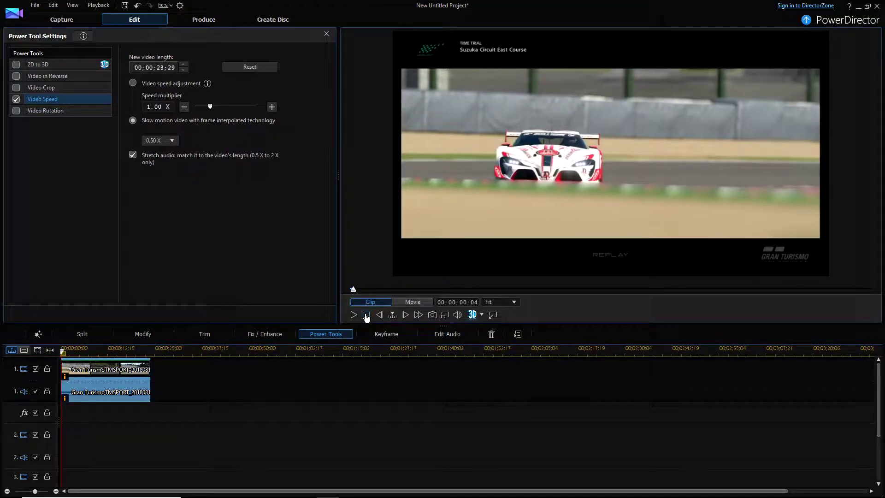
{"action": "left_click", "coordinate": [367, 315]}
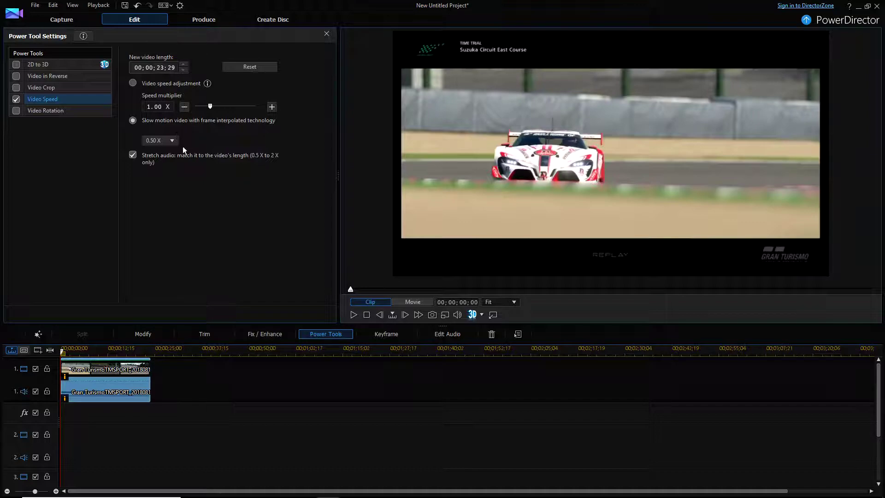
{"action": "left_click", "coordinate": [353, 314]}
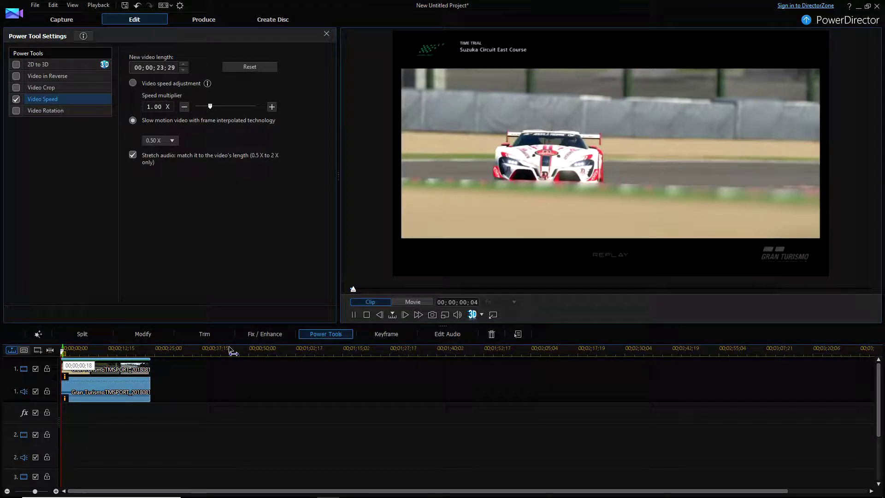
{"action": "left_click", "coordinate": [366, 315]}
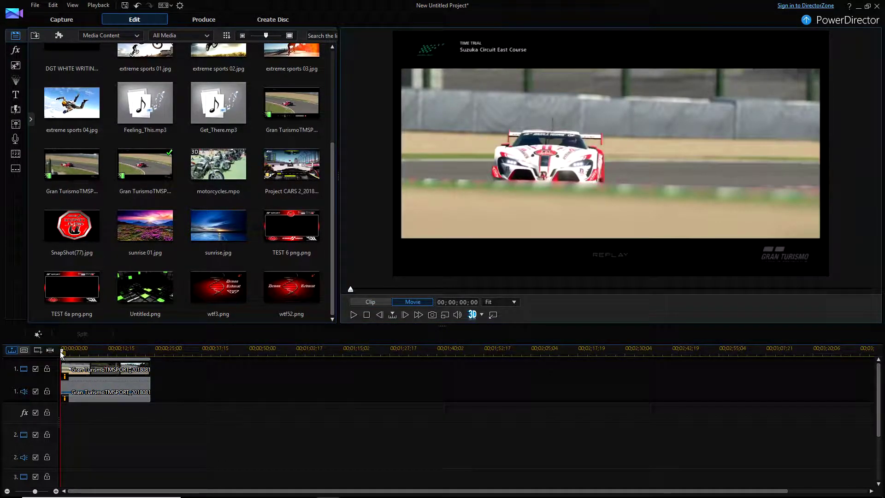
Step: Play the slowed racing clip from about the five-second mark, and remove it from track 1
{"action": "left_click_drag", "start_coordinate": [61, 354], "coordinate": [80, 354]}
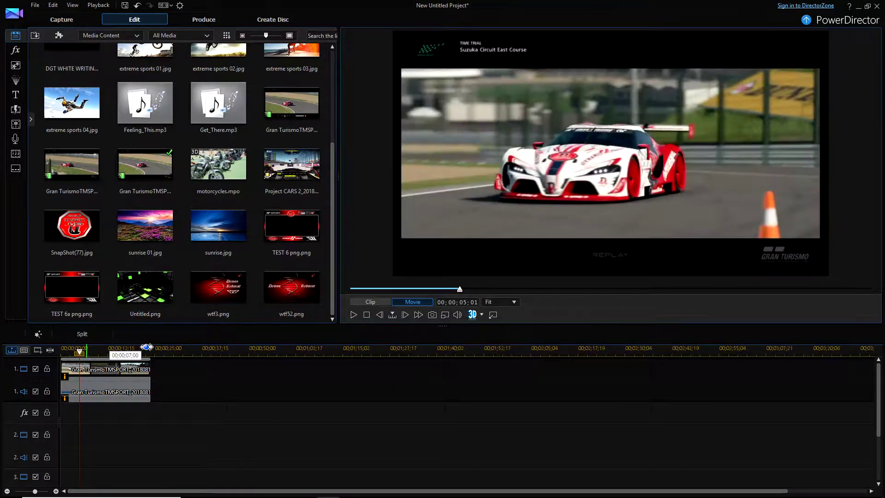
{"action": "left_click", "coordinate": [354, 314]}
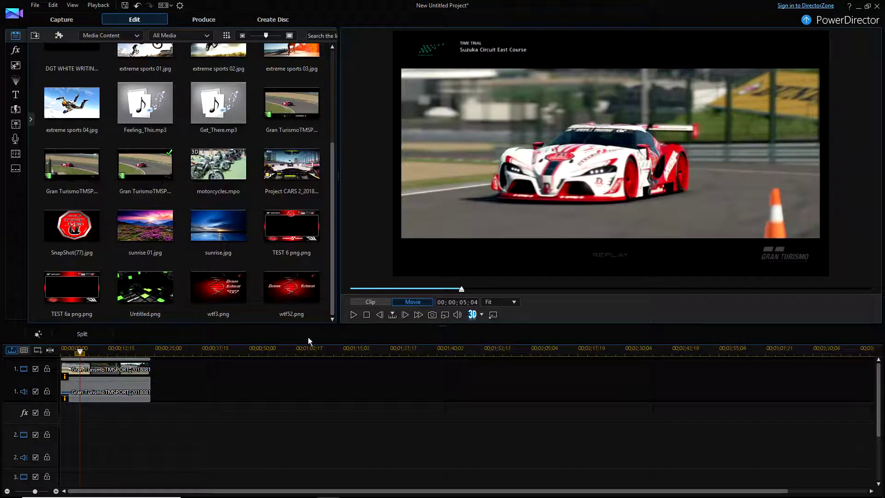
{"action": "right_click", "coordinate": [129, 380]}
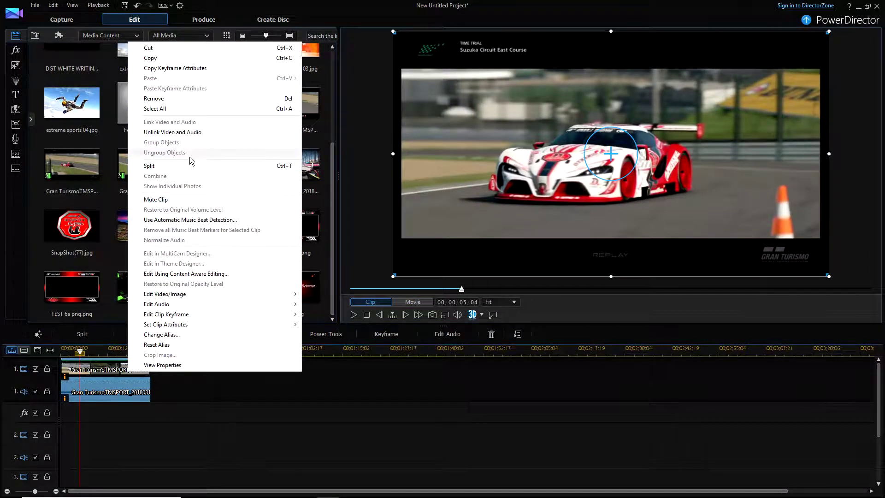
{"action": "left_click", "coordinate": [185, 106]}
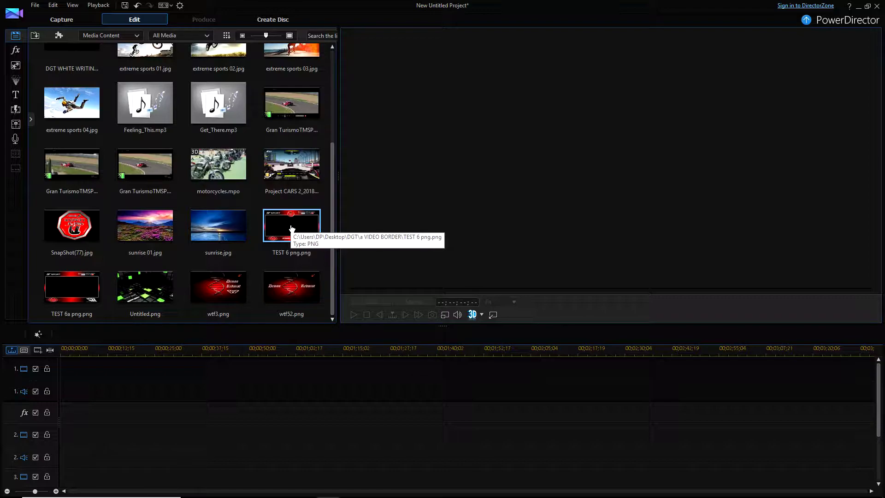
Step: Place TEST 6 png.png at the start of track 1, and save it with fade-in and fade-out enabled in the PiP Designer
{"action": "left_click_drag", "start_coordinate": [292, 228], "coordinate": [299, 232]}
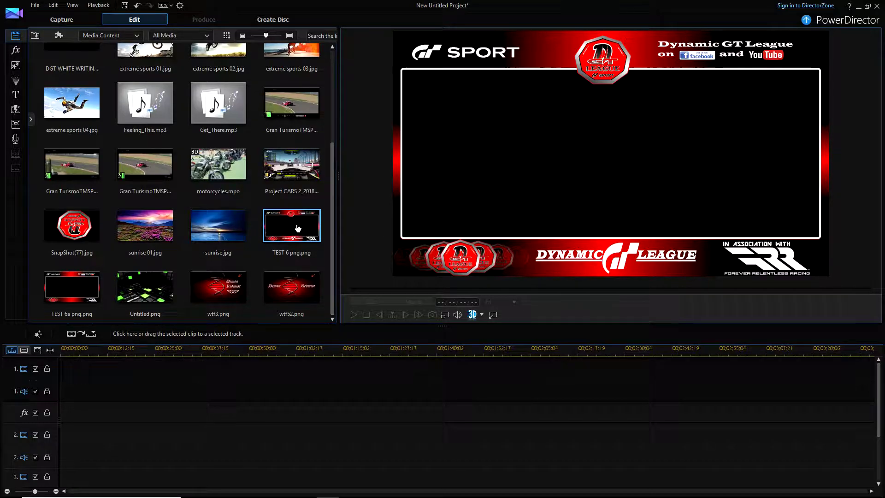
{"action": "left_click_drag", "start_coordinate": [297, 228], "coordinate": [70, 368]}
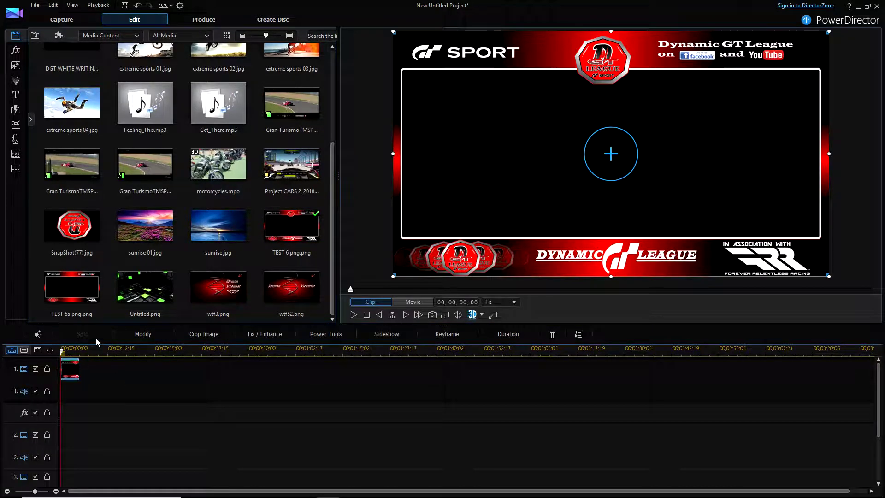
{"action": "left_click", "coordinate": [143, 334]}
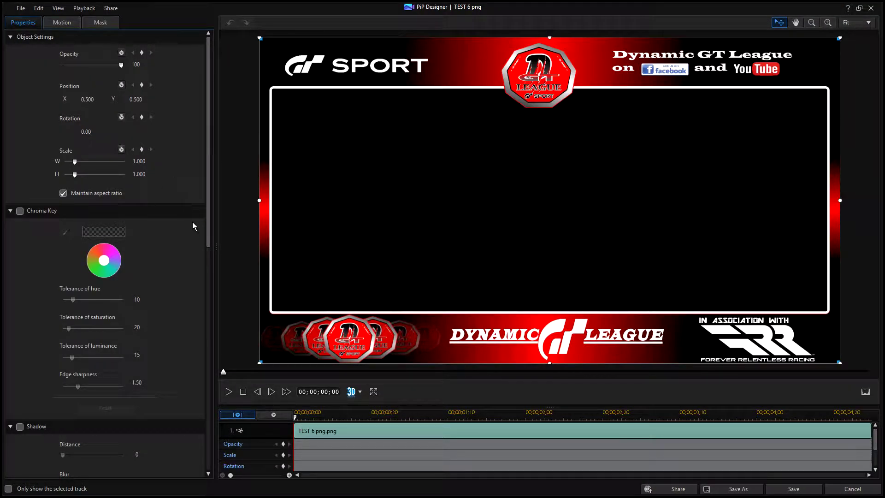
{"action": "left_click_drag", "start_coordinate": [209, 212], "coordinate": [204, 445]}
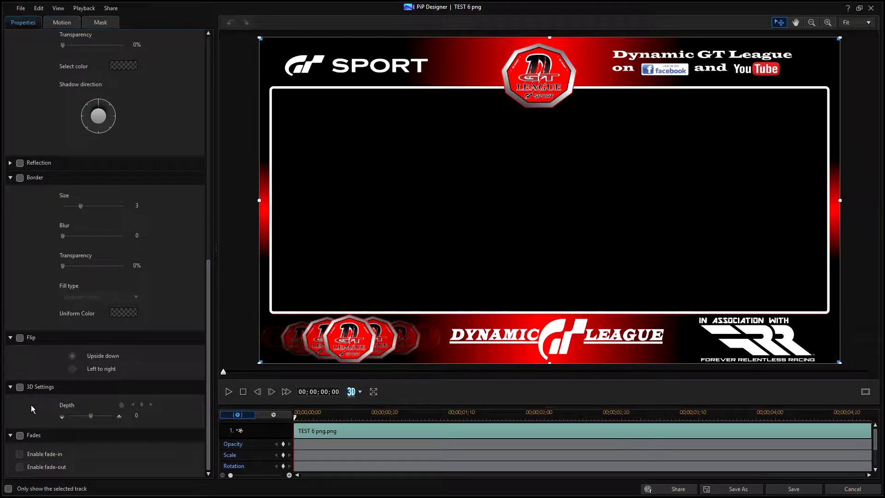
{"action": "left_click", "coordinate": [20, 435]}
{"action": "left_click", "coordinate": [19, 454]}
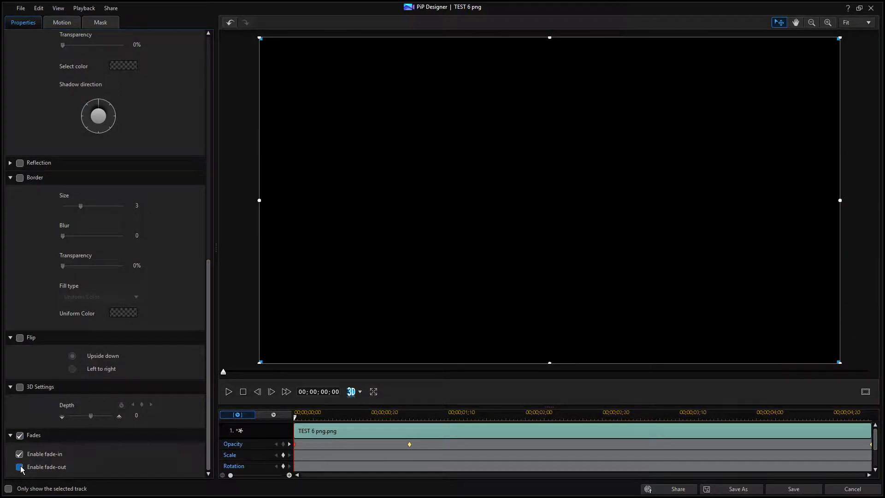
{"action": "left_click", "coordinate": [19, 467]}
{"action": "left_click", "coordinate": [793, 488]}
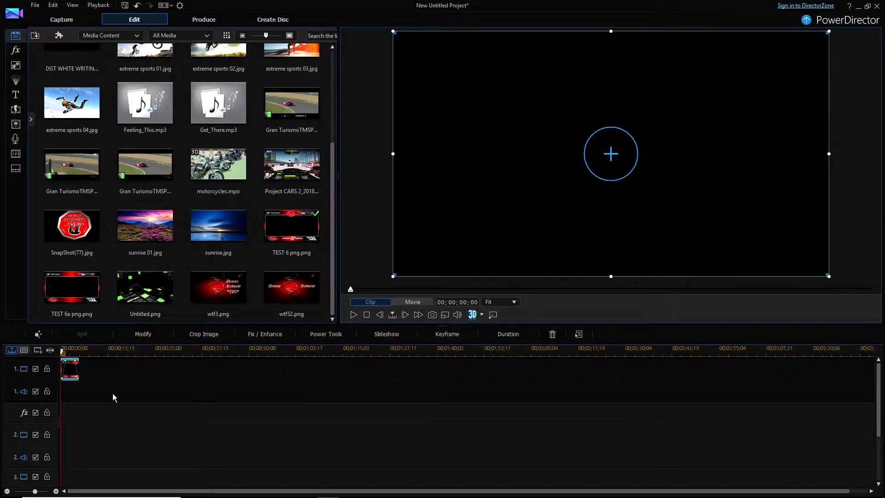
Step: Preview the fading TEST 6 png frame, and remove it from the timeline
{"action": "left_click", "coordinate": [354, 315]}
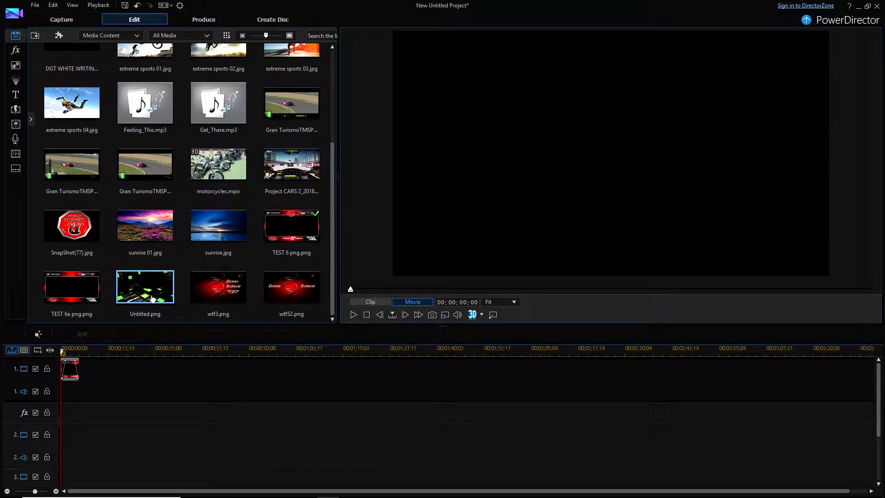
{"action": "right_click", "coordinate": [71, 367]}
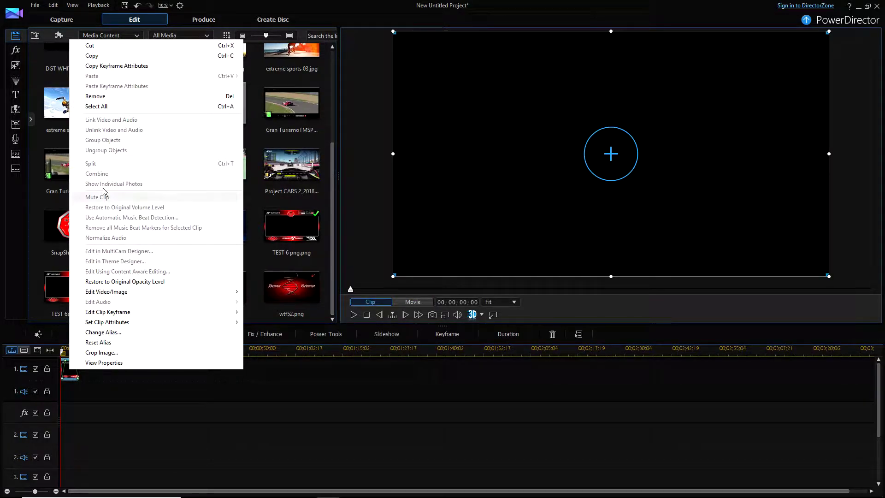
{"action": "left_click", "coordinate": [113, 97]}
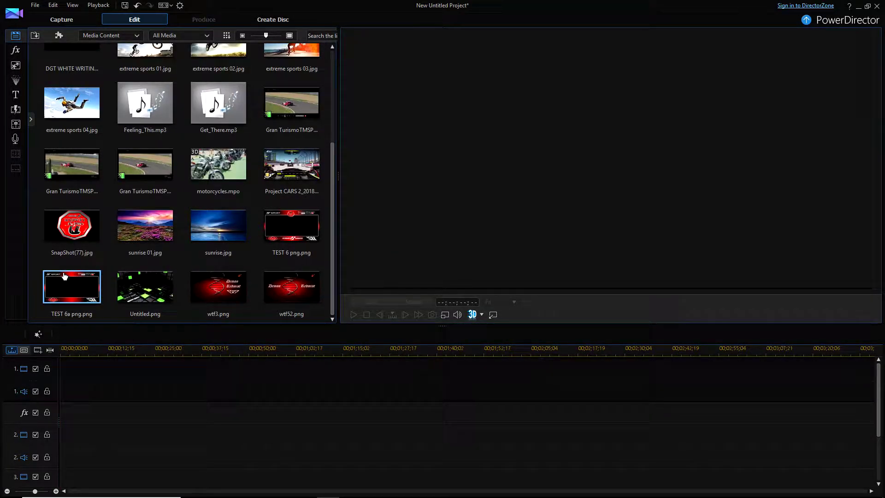
Step: Place TEST 6a png.png on track 1 and the 1DGT SCRATCH logo on track 2, shrinking the logo to fit the frame's top centre
{"action": "left_click", "coordinate": [64, 276]}
{"action": "left_click_drag", "start_coordinate": [65, 283], "coordinate": [70, 369]}
{"action": "scroll", "coordinate": [148, 203], "scroll_direction": "up", "scroll_amount": 3}
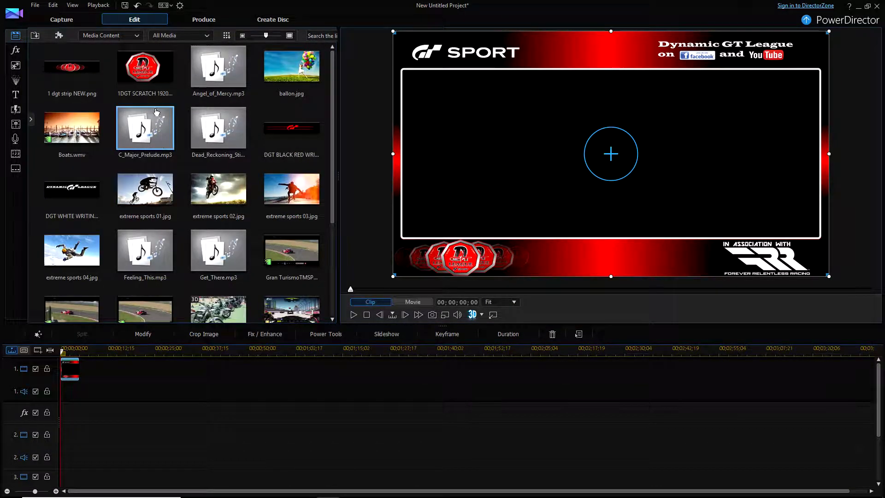
{"action": "left_click", "coordinate": [149, 70]}
{"action": "left_click_drag", "start_coordinate": [148, 70], "coordinate": [72, 440]}
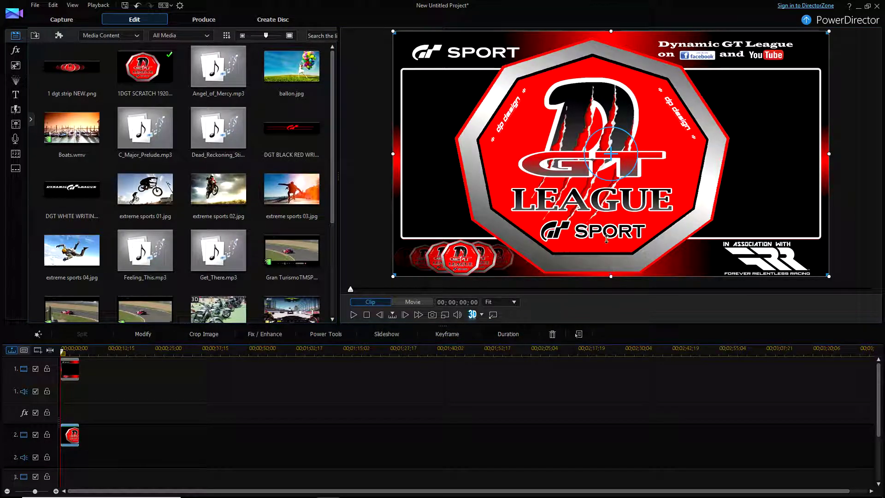
{"action": "left_click_drag", "start_coordinate": [606, 239], "coordinate": [611, 92]}
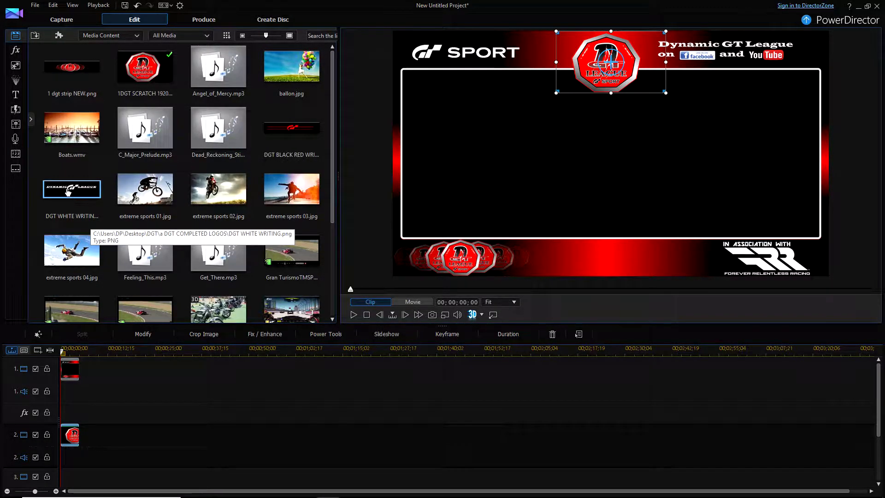
{"action": "left_click_drag", "start_coordinate": [68, 192], "coordinate": [64, 478]}
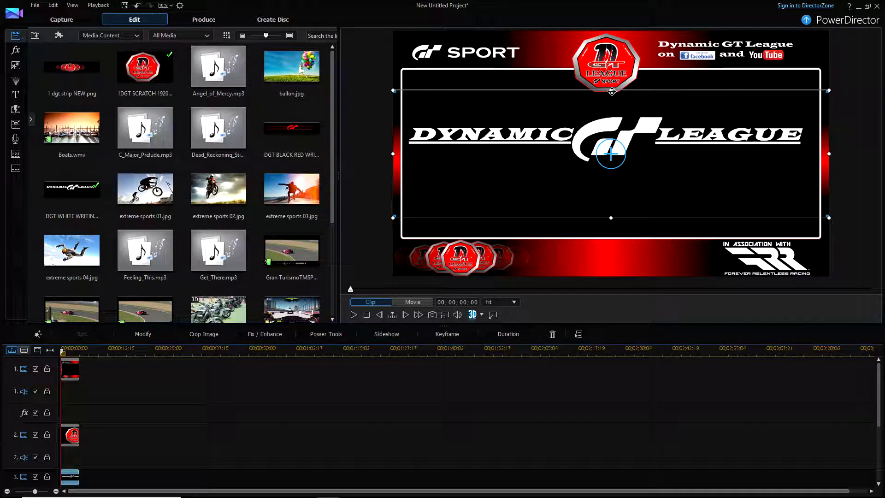
{"action": "left_click_drag", "start_coordinate": [611, 90], "coordinate": [670, 249]}
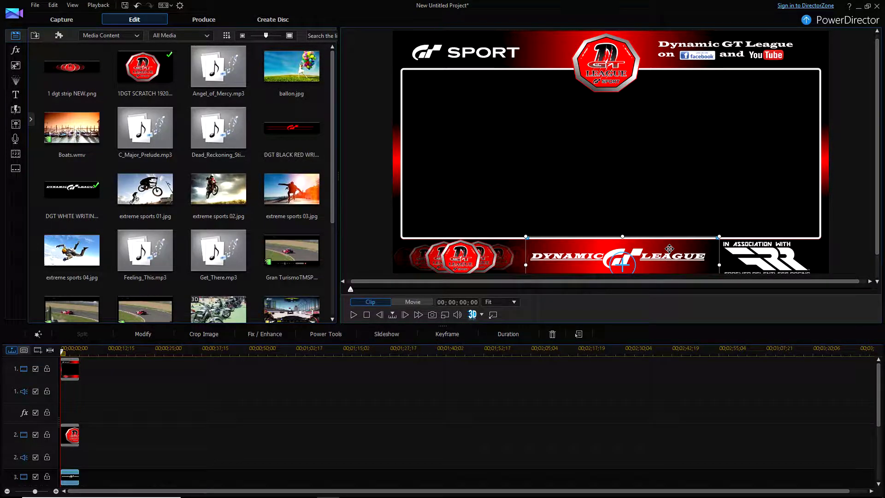
{"action": "left_click_drag", "start_coordinate": [279, 252], "coordinate": [82, 377]}
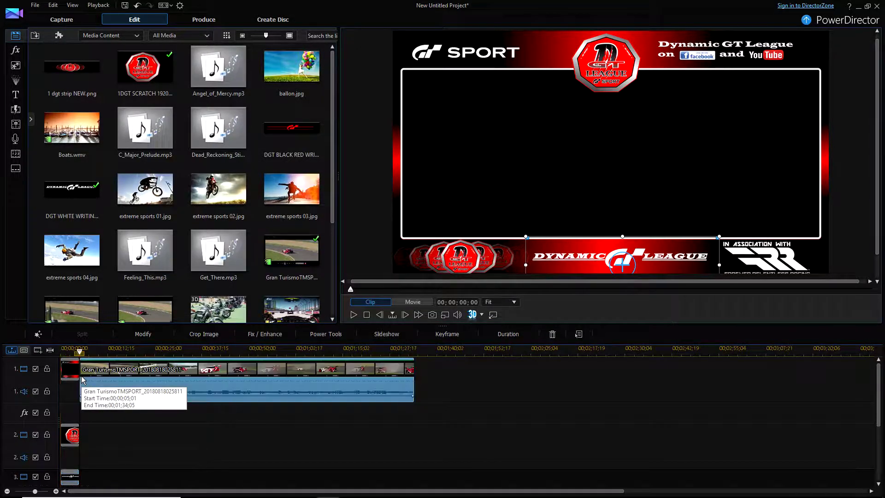
{"action": "left_click", "coordinate": [215, 374]}
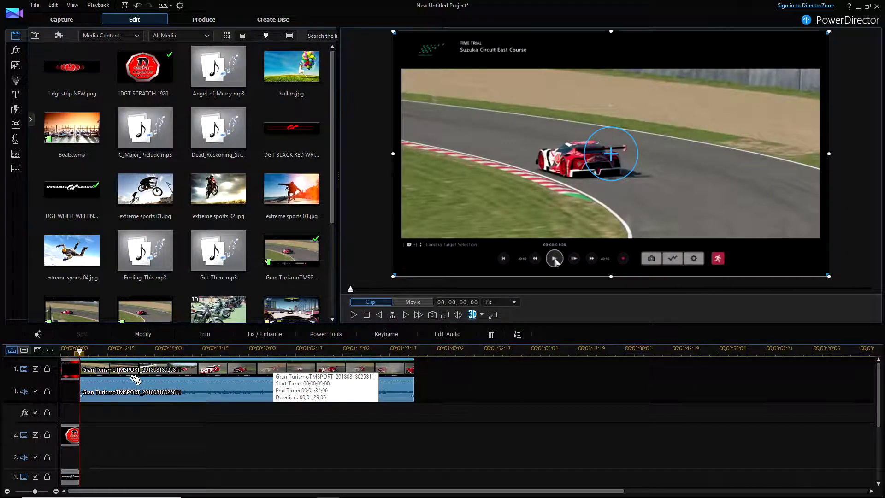
Step: Enable fade-in and fade-out for the TEST 6a png frame in the PiP Designer, save it, and play the movie
{"action": "left_click", "coordinate": [72, 375]}
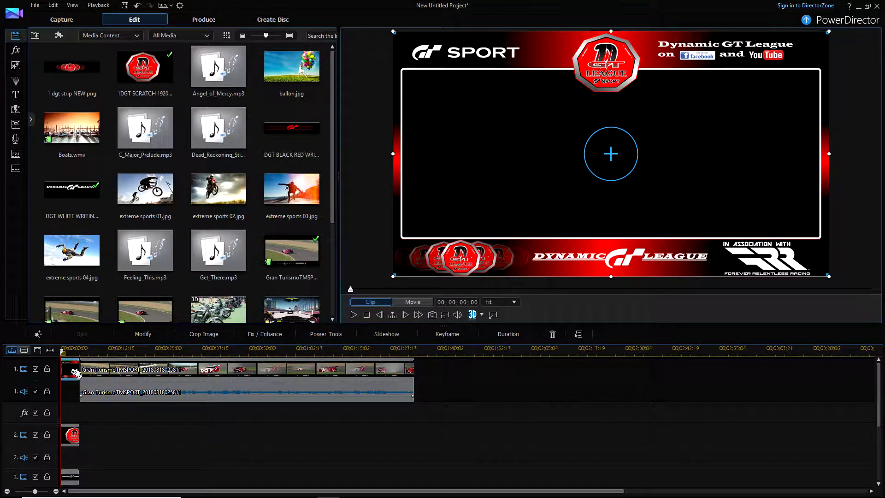
{"action": "left_click", "coordinate": [147, 335]}
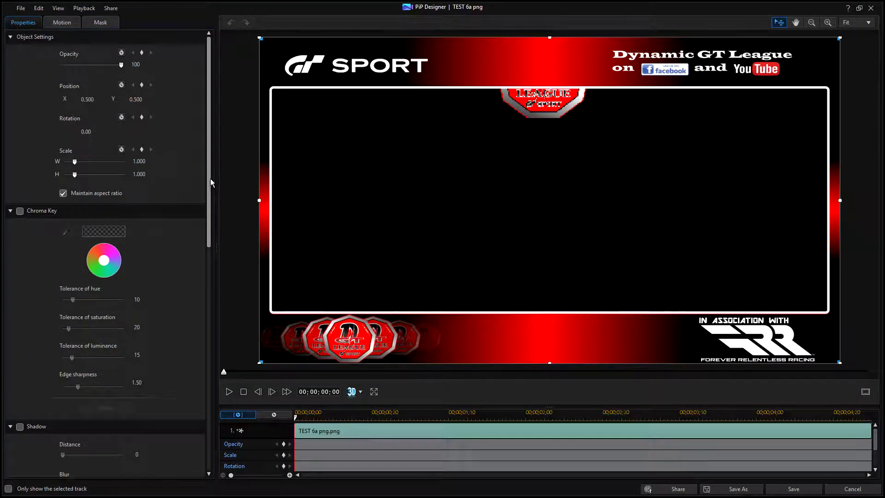
{"action": "left_click_drag", "start_coordinate": [210, 179], "coordinate": [220, 400]}
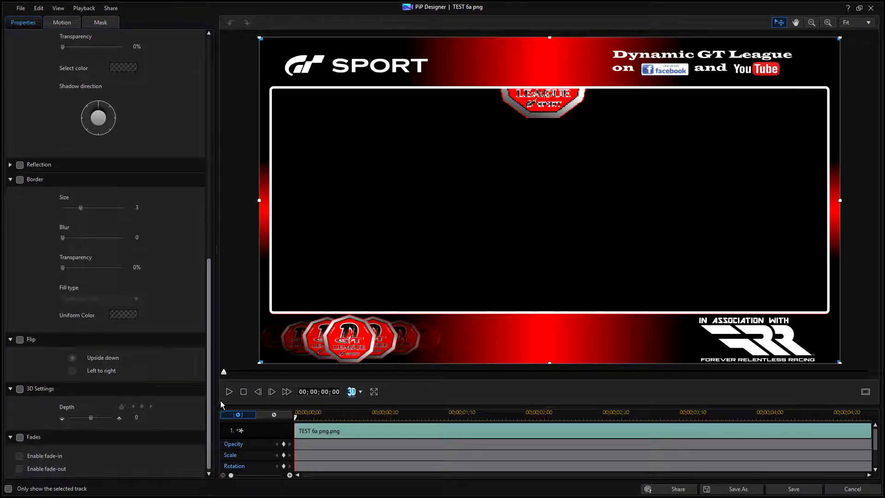
{"action": "left_click", "coordinate": [19, 437]}
{"action": "left_click", "coordinate": [19, 457]}
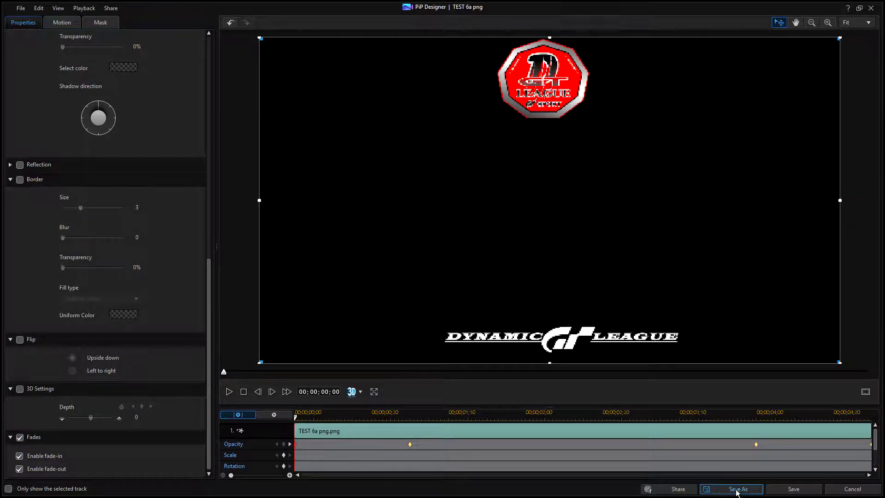
{"action": "left_click", "coordinate": [775, 491]}
{"action": "left_click", "coordinate": [355, 315]}
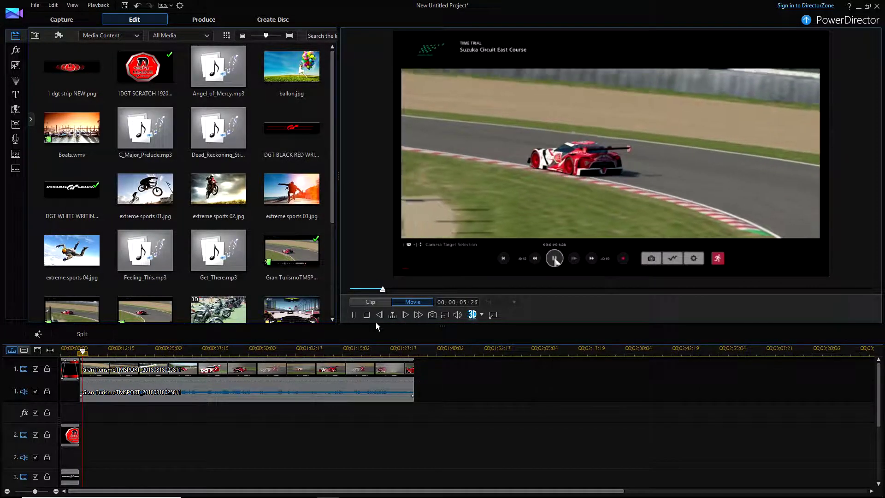
Step: Pause the movie playback and switch off the audio of track 1
{"action": "left_click", "coordinate": [354, 314]}
{"action": "left_click", "coordinate": [35, 391]}
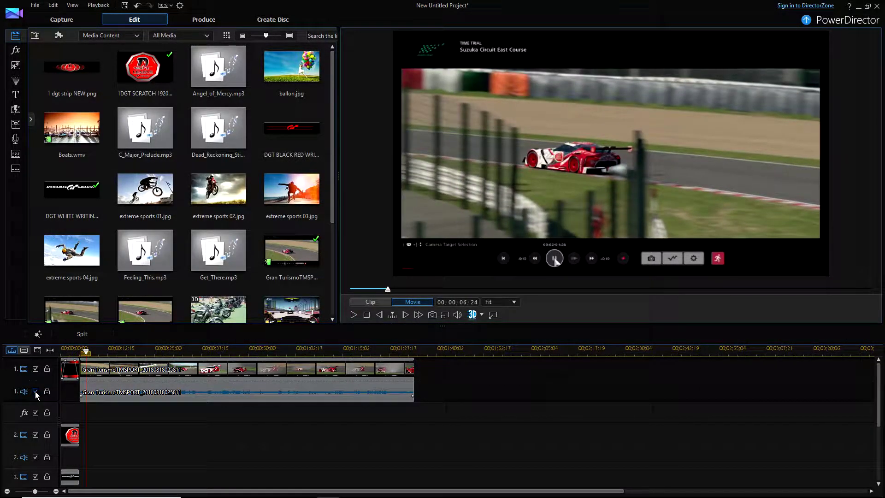
Step: Capture the composed frame with both logos at 00;00;02;17 as SnapShot(78).jpg and locate it in the media library
{"action": "left_click", "coordinate": [73, 376]}
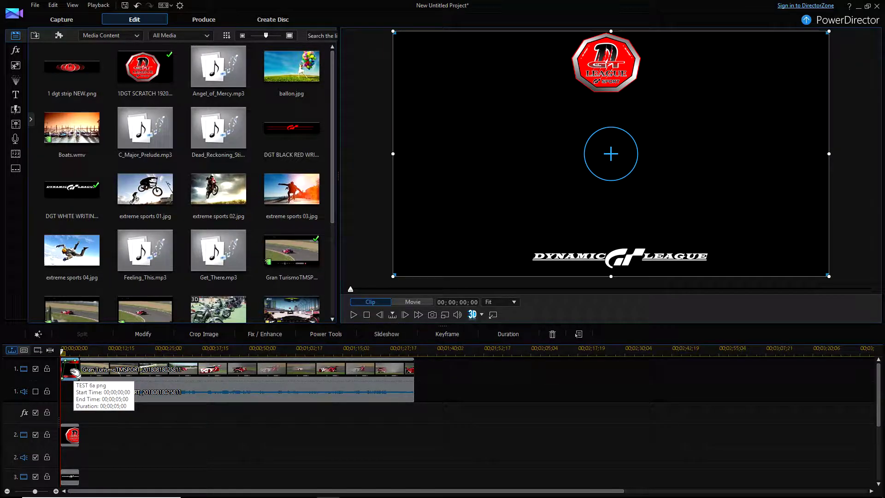
{"action": "left_click", "coordinate": [72, 352]}
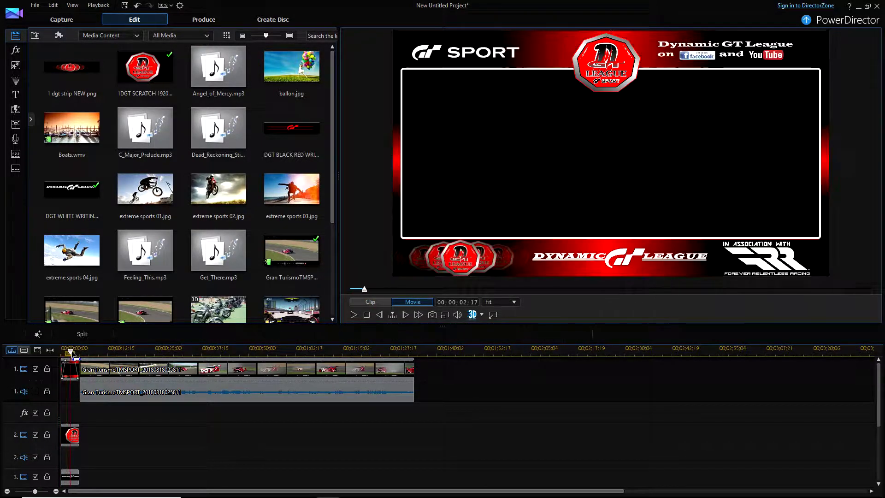
{"action": "left_click", "coordinate": [72, 356]}
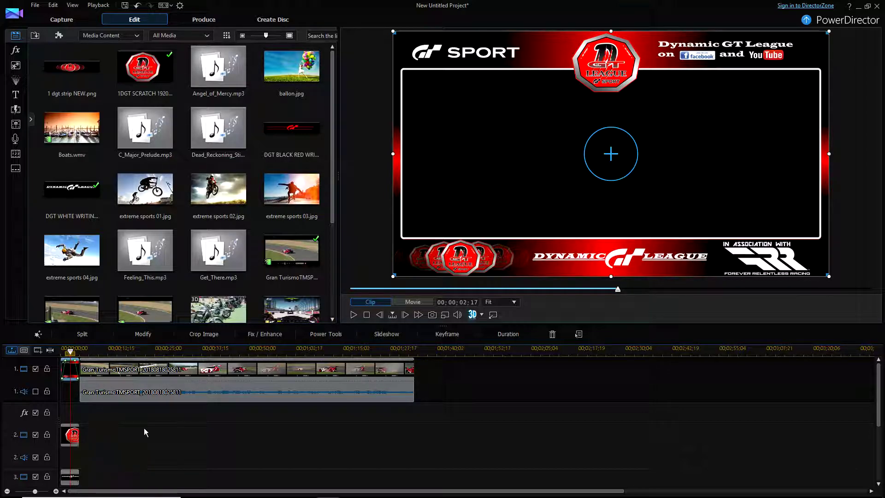
{"action": "left_click", "coordinate": [433, 316]}
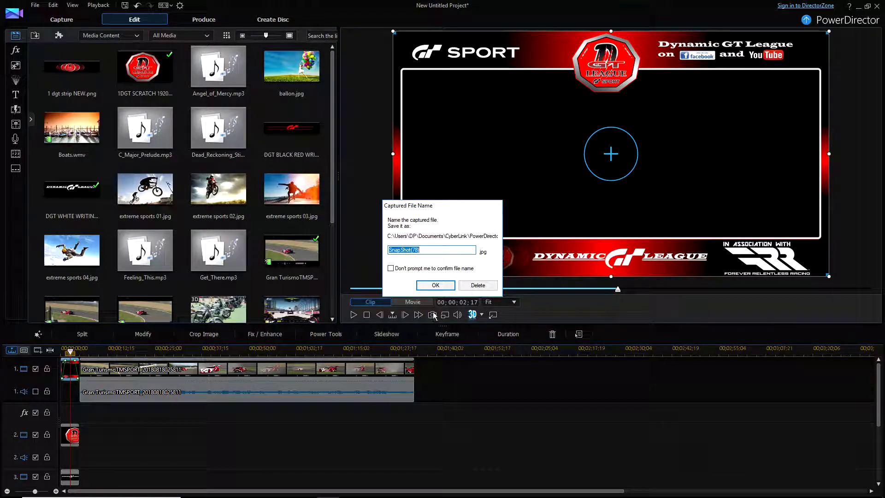
{"action": "left_click", "coordinate": [435, 284]}
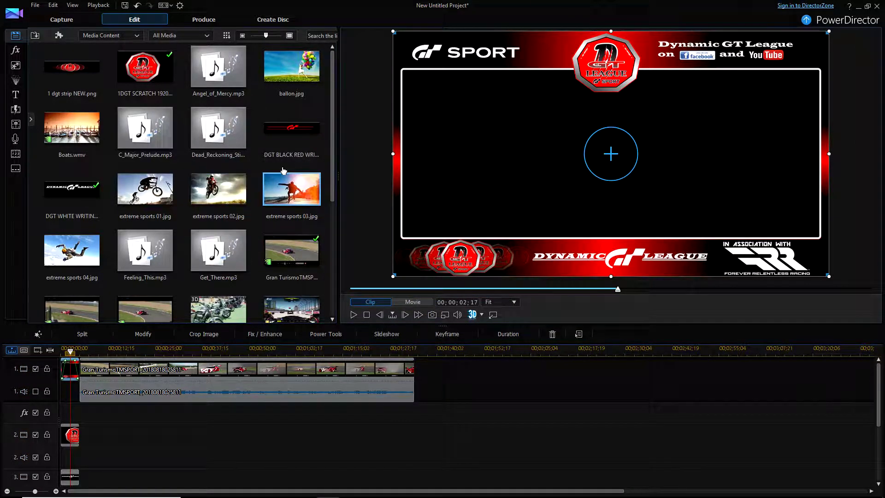
{"action": "scroll", "coordinate": [335, 156], "scroll_direction": "down", "scroll_amount": 1}
{"action": "scroll", "coordinate": [337, 167], "scroll_direction": "down", "scroll_amount": 5}
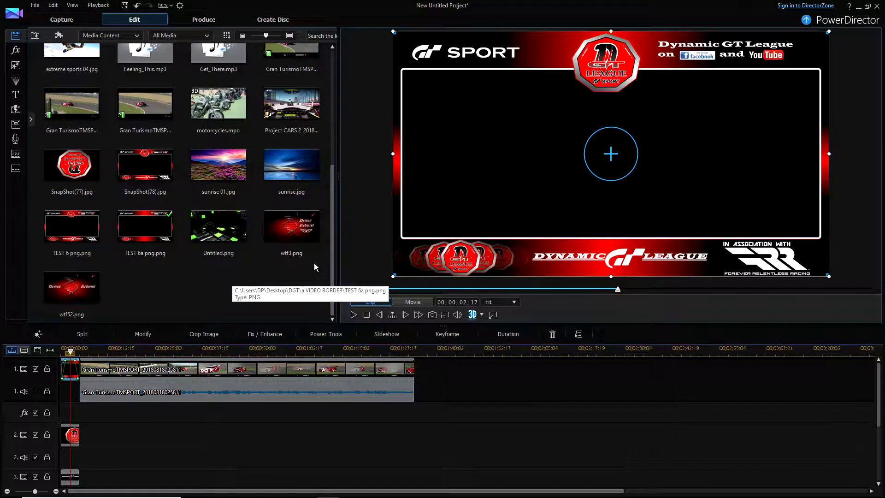
Step: Try inserting SnapShot(78).jpg at the start of track 1 while moving all clips, and undo the insertion
{"action": "left_click_drag", "start_coordinate": [154, 166], "coordinate": [60, 379]}
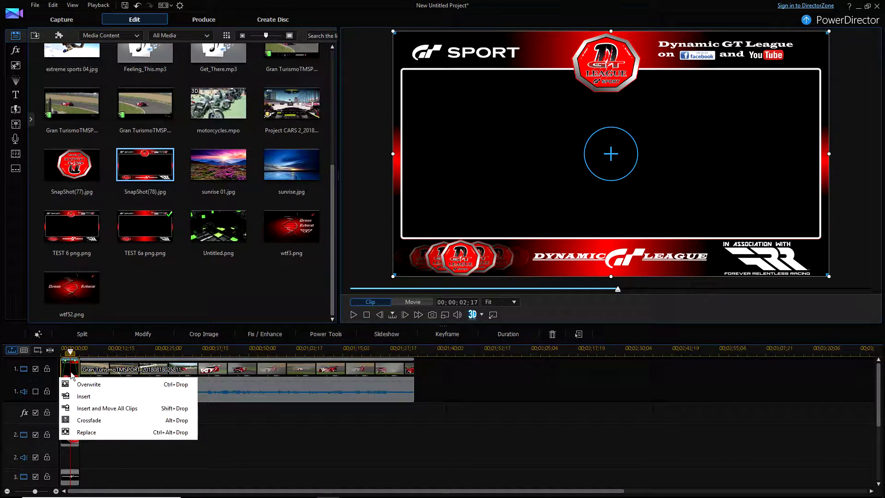
{"action": "left_click", "coordinate": [88, 384]}
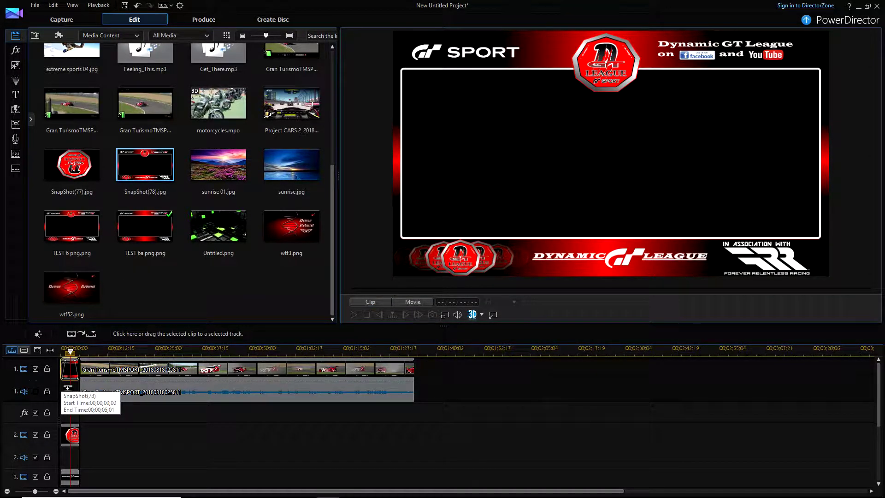
{"action": "left_click_drag", "start_coordinate": [68, 387], "coordinate": [84, 368]}
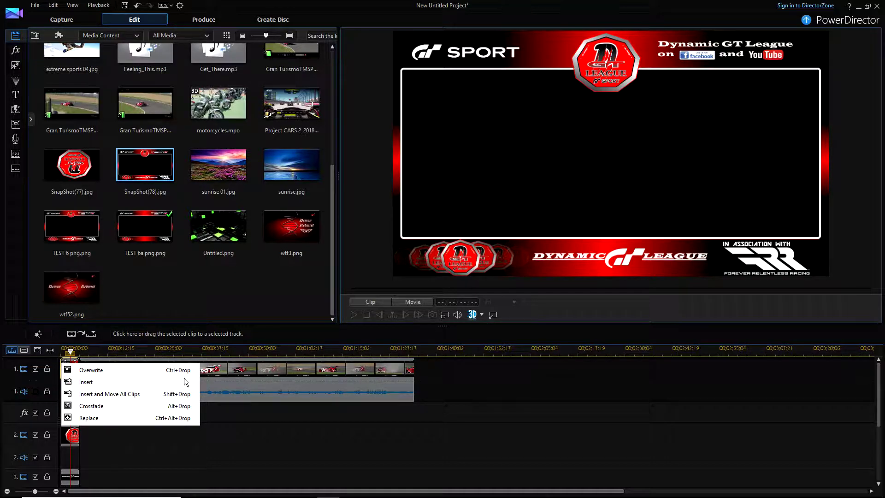
{"action": "left_click", "coordinate": [129, 394]}
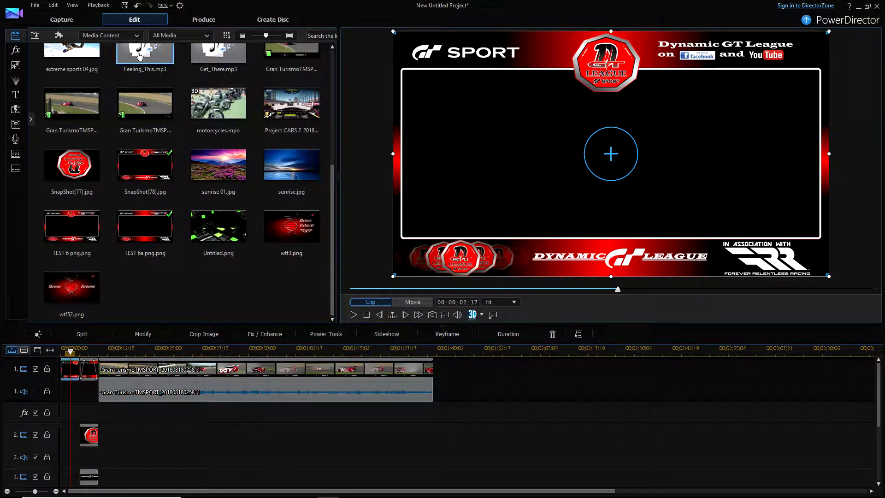
{"action": "left_click", "coordinate": [139, 8]}
Step: Replace the TEST 6a frame on track 1 with SnapShot(78).jpg, and remove the separate logo clips from tracks 2 and 3
{"action": "left_click_drag", "start_coordinate": [145, 168], "coordinate": [64, 373]}
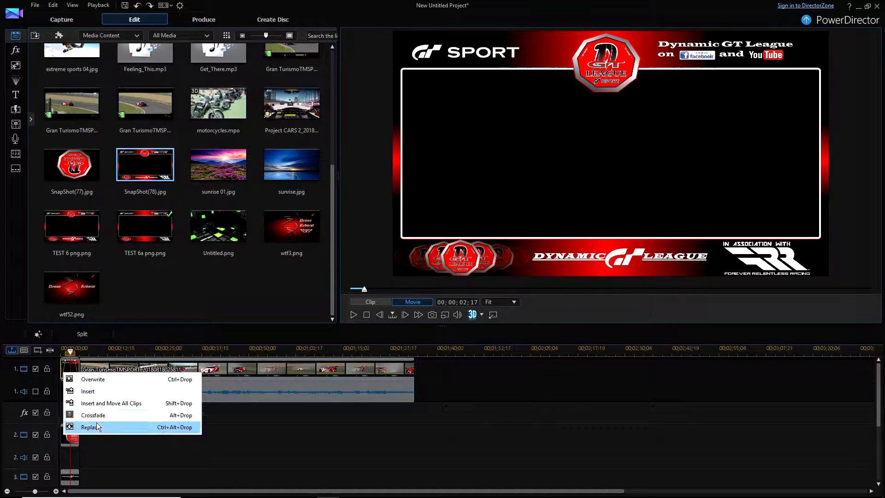
{"action": "left_click", "coordinate": [96, 427]}
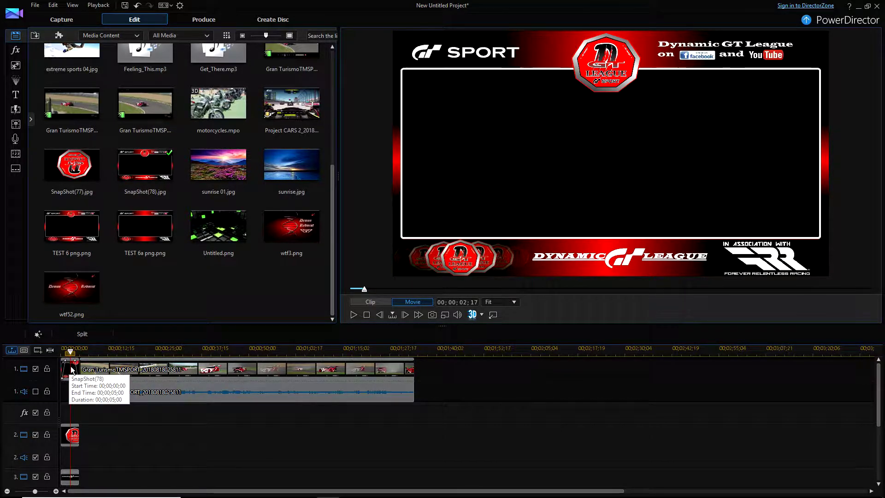
{"action": "left_click", "coordinate": [70, 431]}
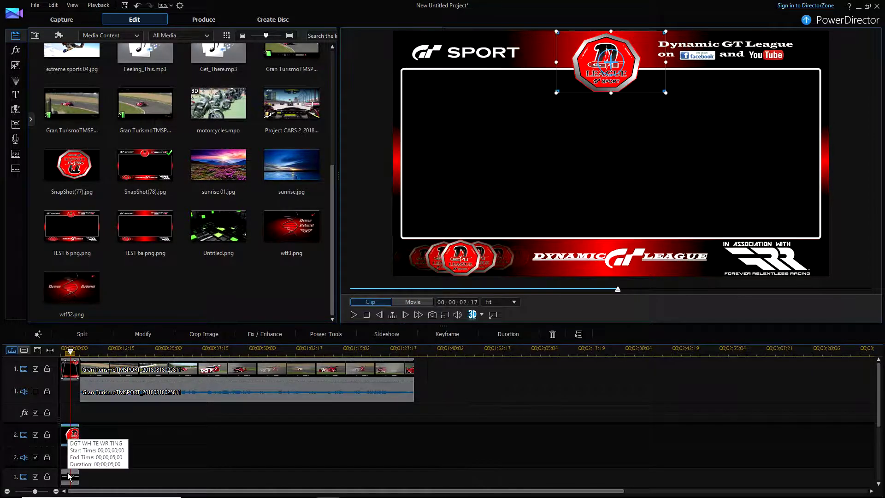
{"action": "left_click", "coordinate": [68, 479], "text": "ctrl"}
{"action": "right_click", "coordinate": [72, 423]}
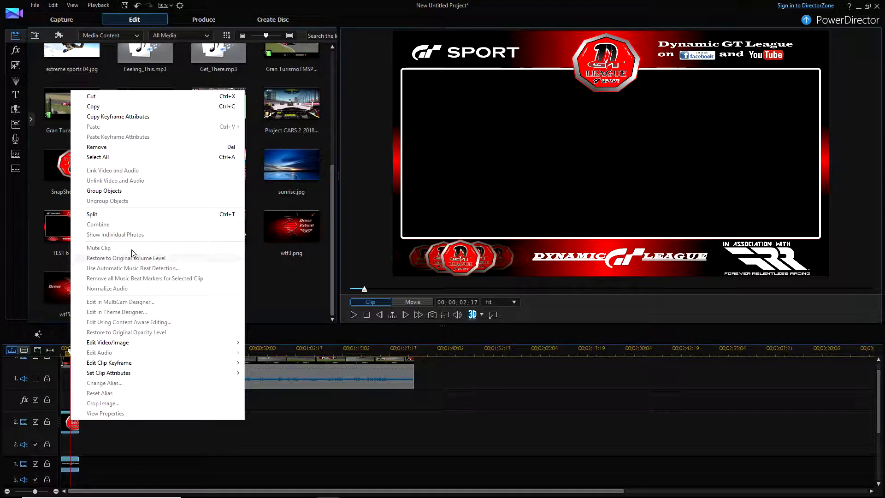
{"action": "left_click", "coordinate": [122, 147]}
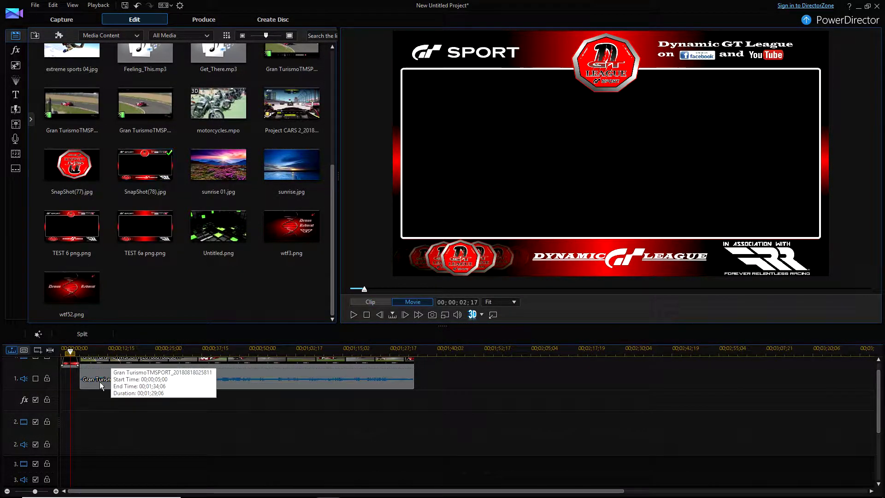
Step: Play the movie from the beginning to preview the fading snapshot frame
{"action": "scroll", "coordinate": [93, 392], "scroll_direction": "up", "scroll_amount": 1}
{"action": "left_click_drag", "start_coordinate": [70, 350], "coordinate": [61, 351]}
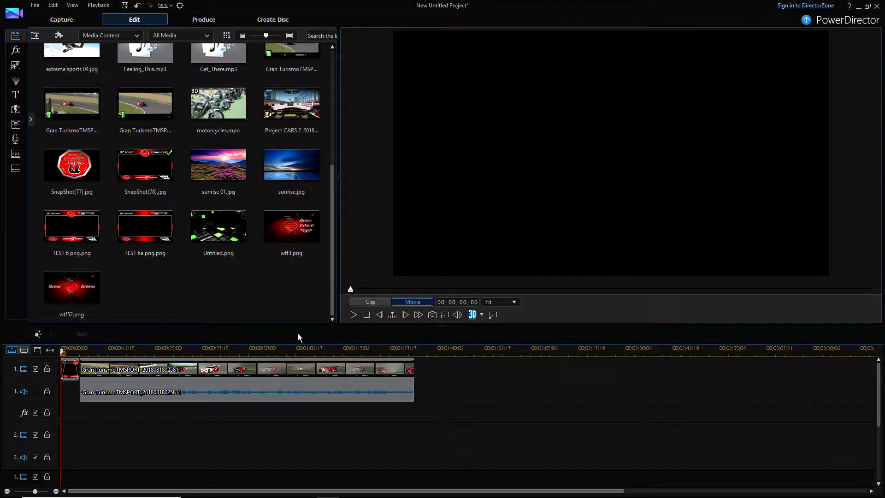
{"action": "left_click", "coordinate": [354, 315]}
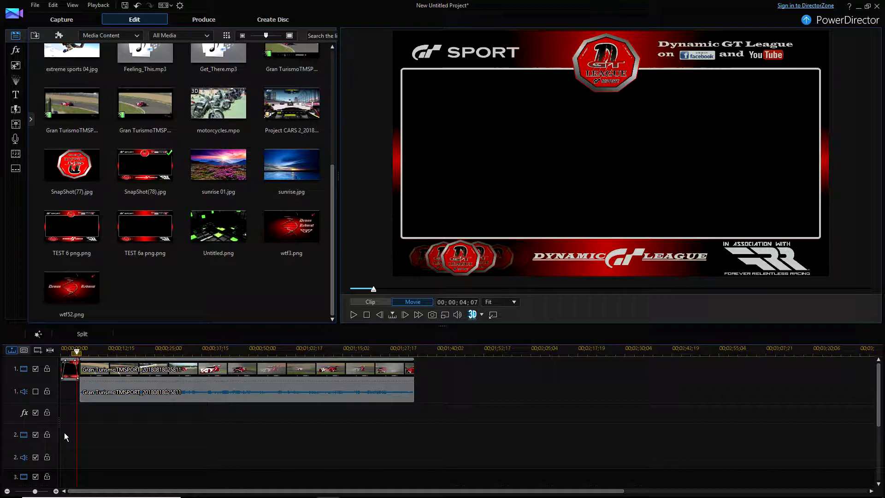
Step: Remove the SnapShot(78) frame from track 1, leaving its gap in front of the racing clip
{"action": "left_click", "coordinate": [82, 375]}
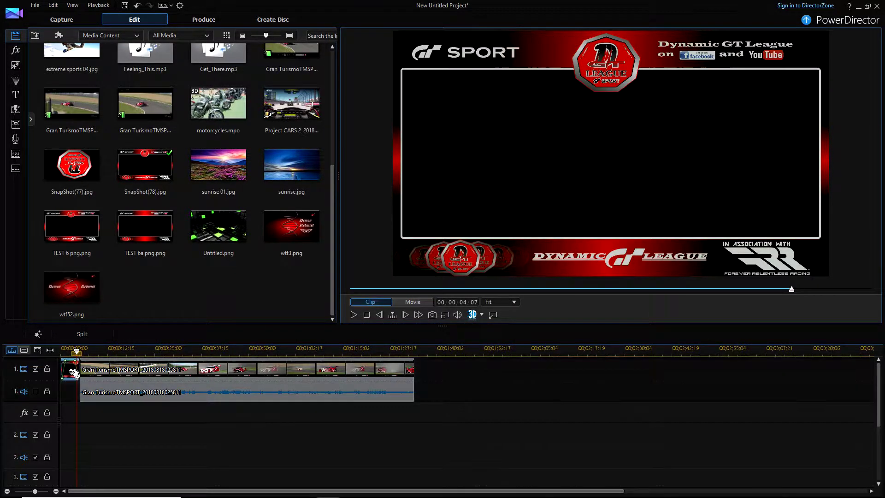
{"action": "right_click", "coordinate": [81, 374]}
{"action": "mouse_move", "coordinate": [204, 96]}
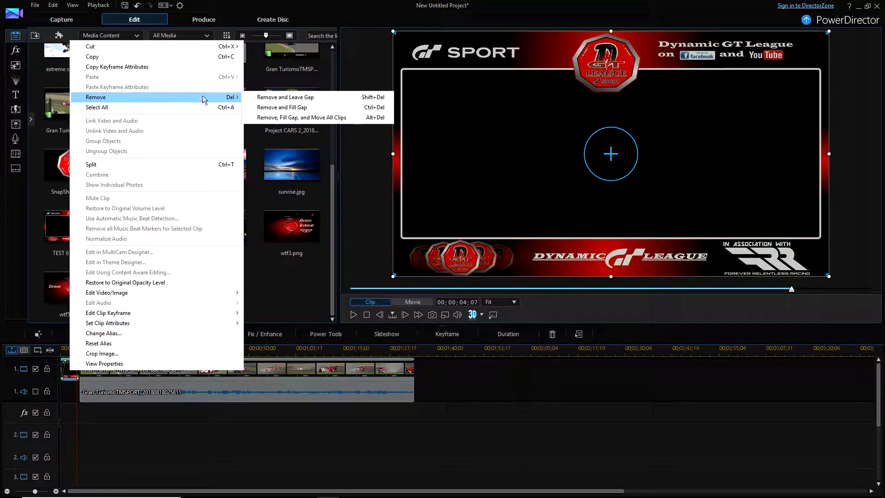
{"action": "left_click", "coordinate": [279, 97]}
Step: Place the 1DGT SCRATCH logo at the start of track 1 and insert another Gran Turismo clip right after it, moving all clips
{"action": "left_click", "coordinate": [156, 372]}
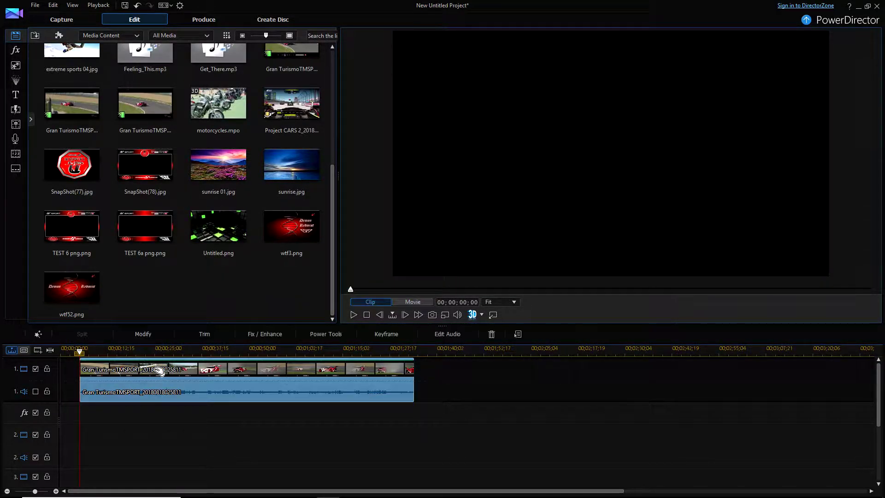
{"action": "scroll", "coordinate": [175, 161], "scroll_direction": "up", "scroll_amount": 3}
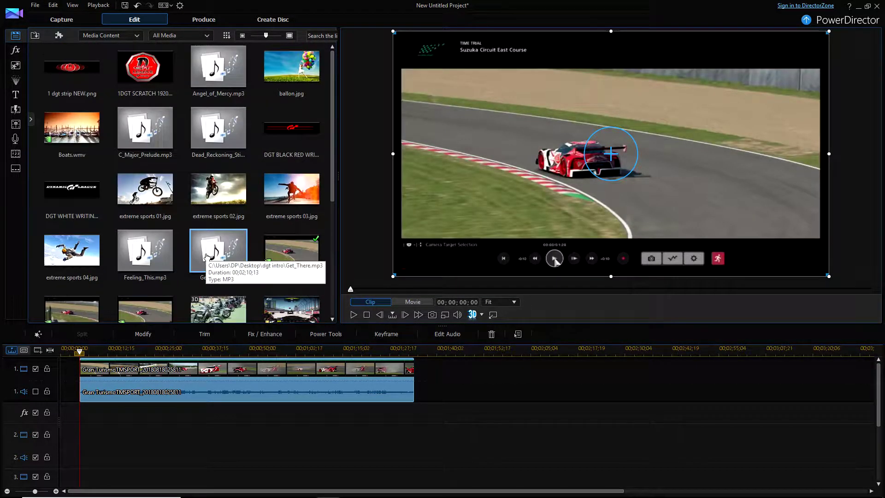
{"action": "scroll", "coordinate": [173, 129], "scroll_direction": "up", "scroll_amount": 2}
{"action": "left_click_drag", "start_coordinate": [145, 66], "coordinate": [169, 371]}
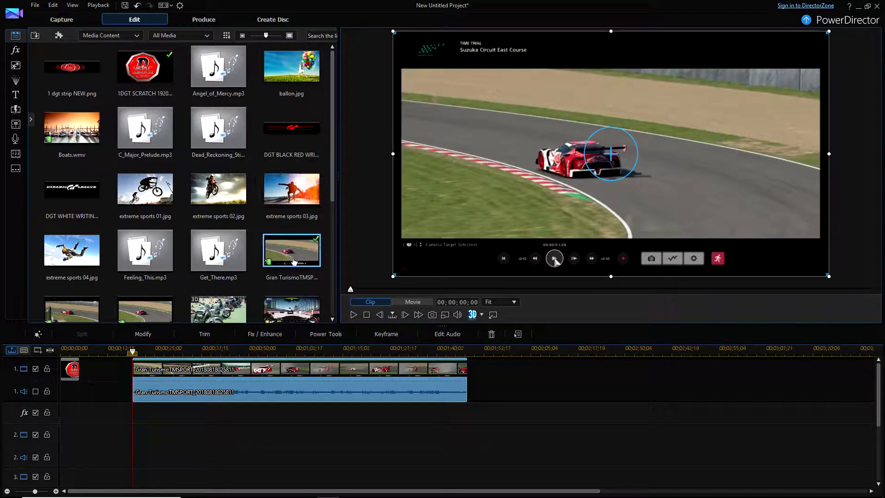
{"action": "left_click_drag", "start_coordinate": [291, 244], "coordinate": [81, 380]}
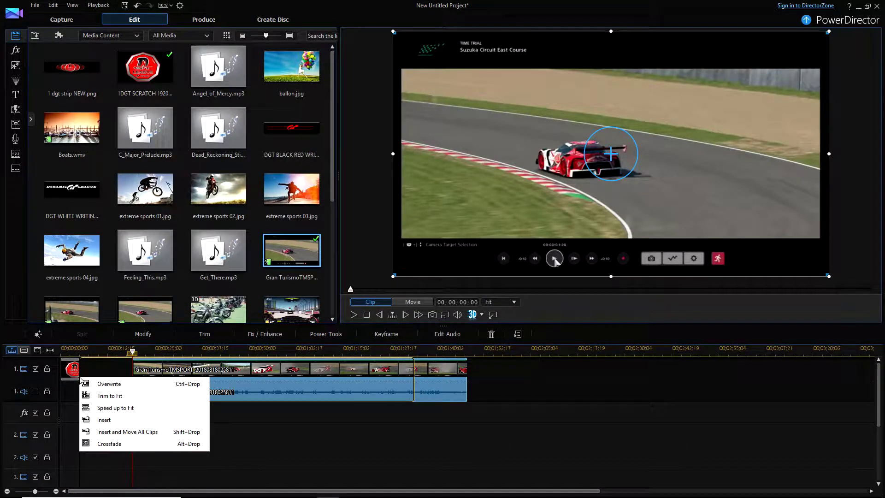
{"action": "left_click", "coordinate": [136, 436]}
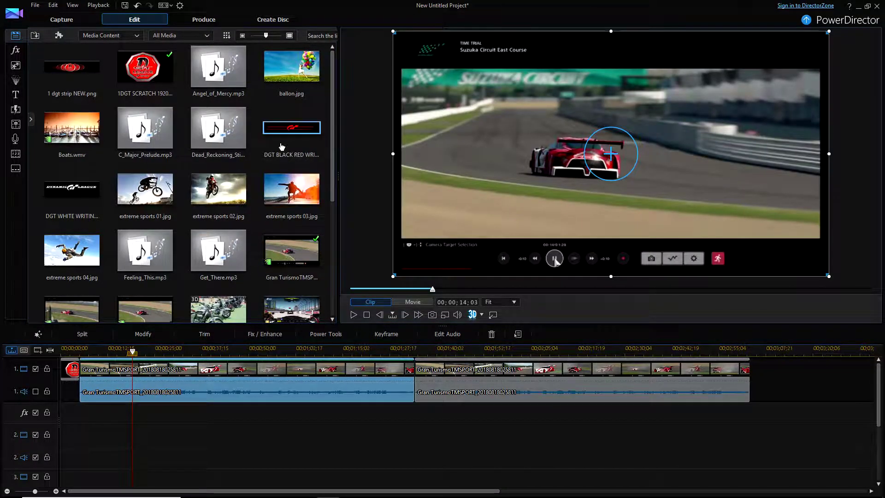
Step: Place the DGT BLACK RED writing image on track 2 at the second racing clip's start, and Get_There.mp3 on audio track 2
{"action": "left_click_drag", "start_coordinate": [286, 131], "coordinate": [417, 375]}
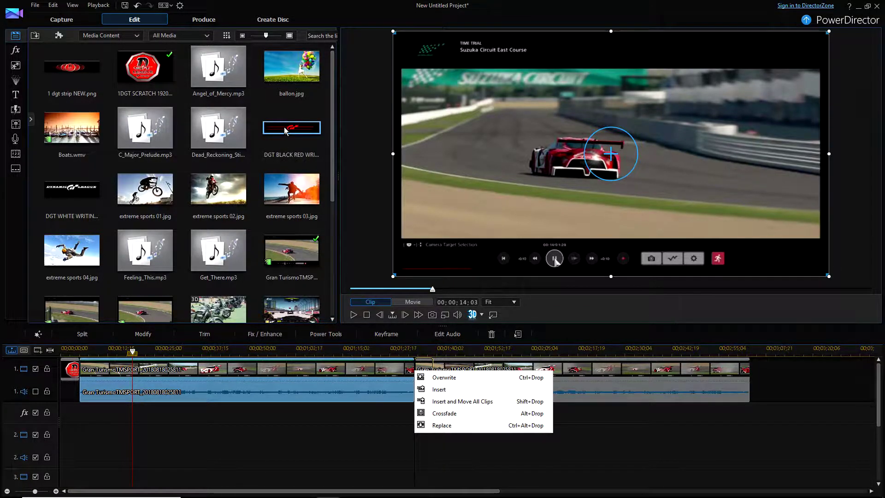
{"action": "left_click_drag", "start_coordinate": [286, 130], "coordinate": [419, 451]}
{"action": "left_click_drag", "start_coordinate": [212, 250], "coordinate": [206, 459]}
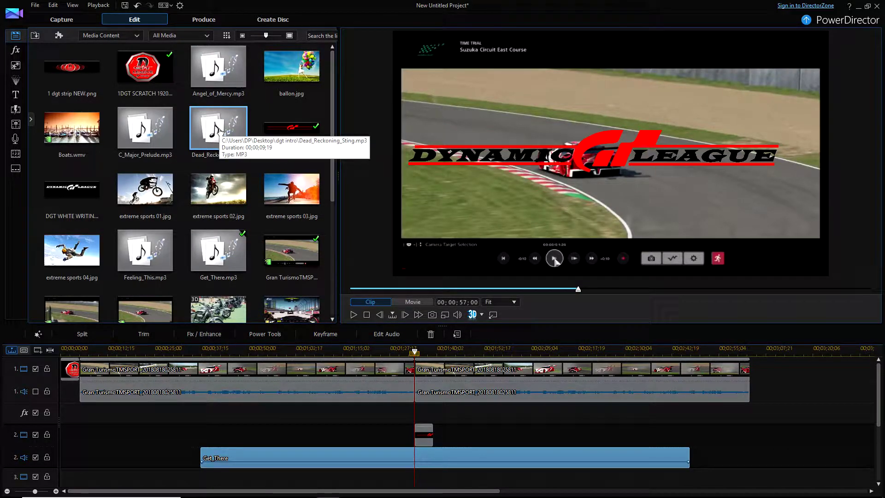
Step: Add Dead_Reckoning_Sting.mp3 to audio track 3 and 1 dgt strip NEW.png to video track 4
{"action": "left_click_drag", "start_coordinate": [220, 131], "coordinate": [311, 450]}
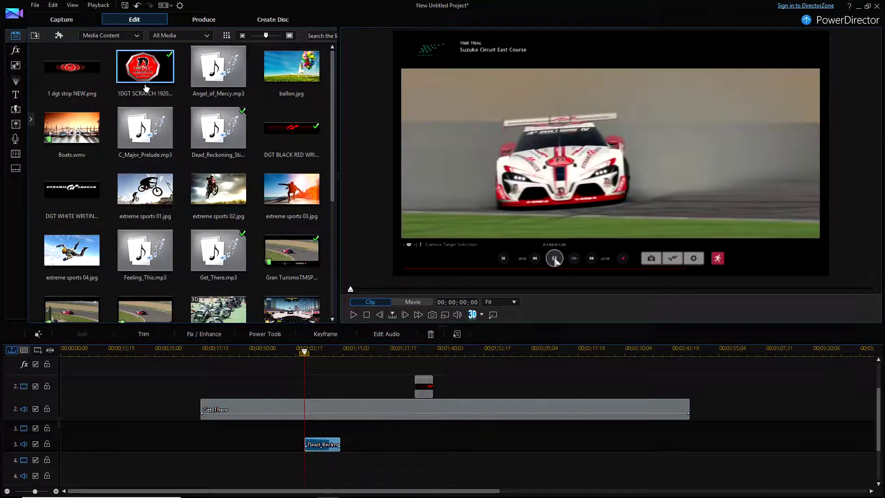
{"action": "left_click_drag", "start_coordinate": [307, 408], "coordinate": [379, 477]}
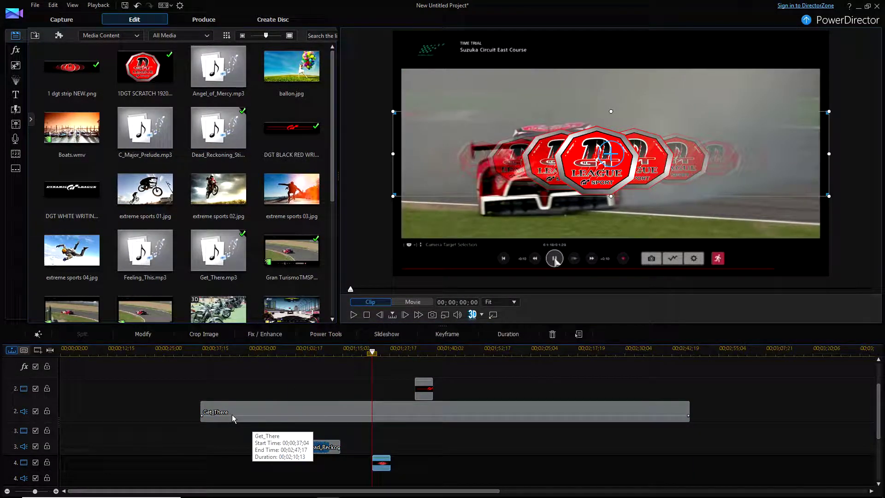
{"action": "scroll", "coordinate": [232, 414], "scroll_direction": "up", "scroll_amount": 2}
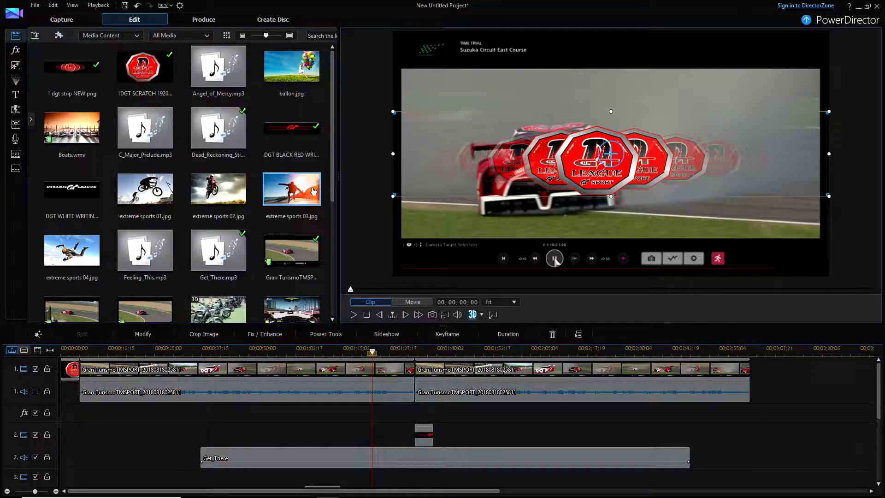
Step: Place Untitled.png on video track 5 and lengthen it to about 42 seconds
{"action": "scroll", "coordinate": [334, 180], "scroll_direction": "down", "scroll_amount": 1}
{"action": "left_click_drag", "start_coordinate": [334, 179], "coordinate": [336, 263]}
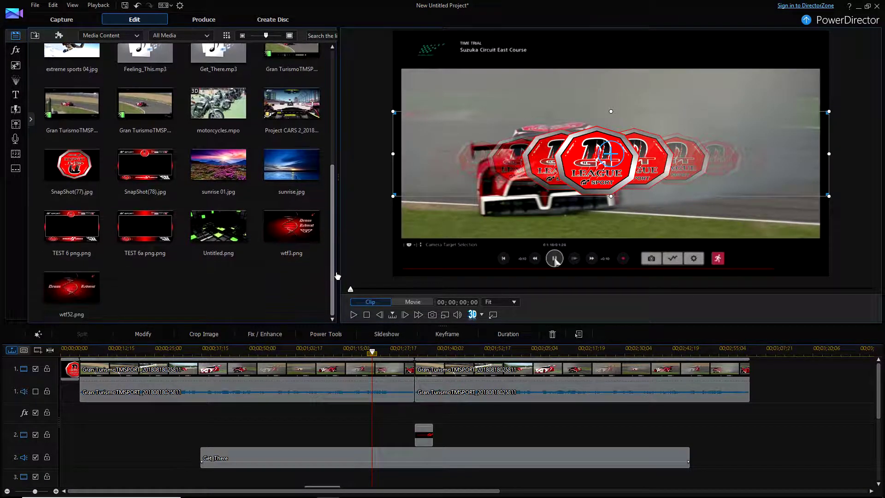
{"action": "left_click_drag", "start_coordinate": [223, 230], "coordinate": [318, 429]}
Step: Copy the Untitled clip's keyframe attributes, and undo its last lengthening
{"action": "right_click", "coordinate": [268, 425]}
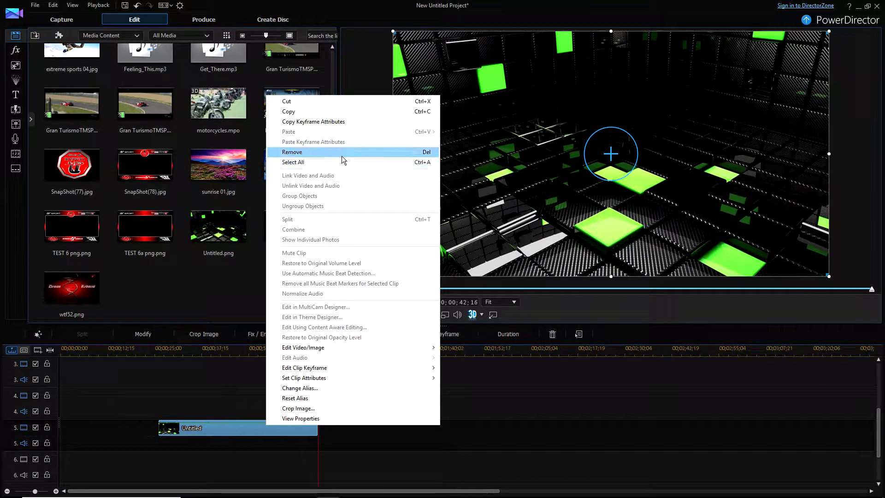
{"action": "left_click", "coordinate": [339, 122]}
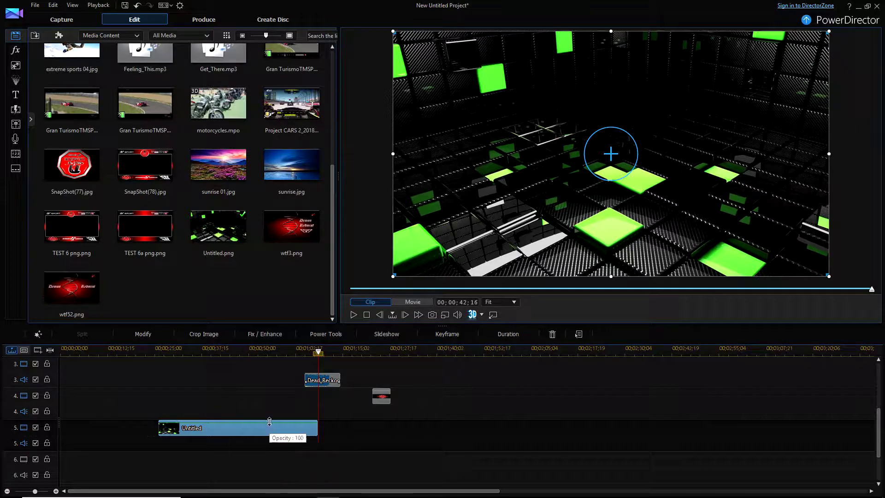
{"action": "left_click", "coordinate": [137, 5]}
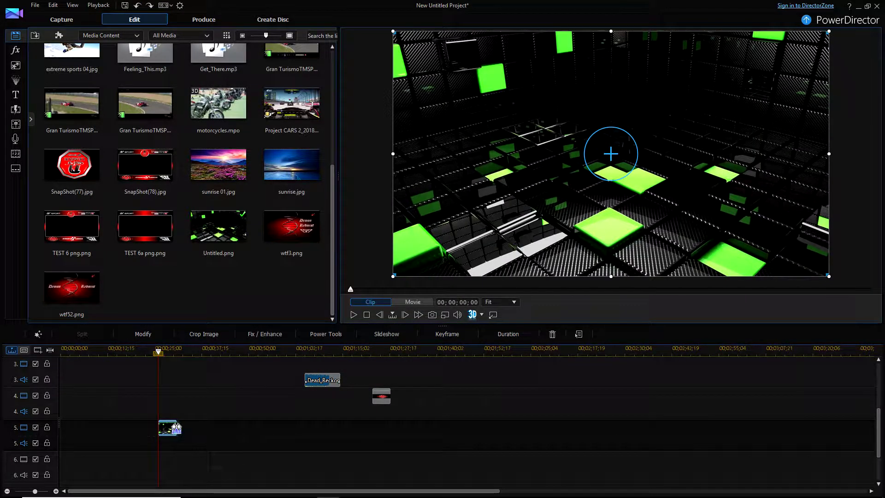
Step: Lengthen the Untitled clip on track 5 to about 1:02 and paste a copy on the same track at about 2:18
{"action": "left_click_drag", "start_coordinate": [176, 428], "coordinate": [391, 428]}
{"action": "right_click", "coordinate": [301, 433]}
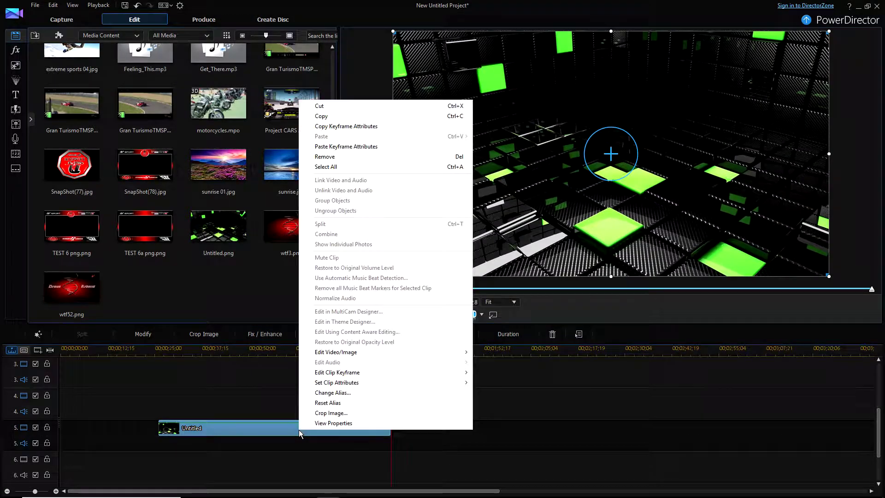
{"action": "left_click", "coordinate": [354, 116]}
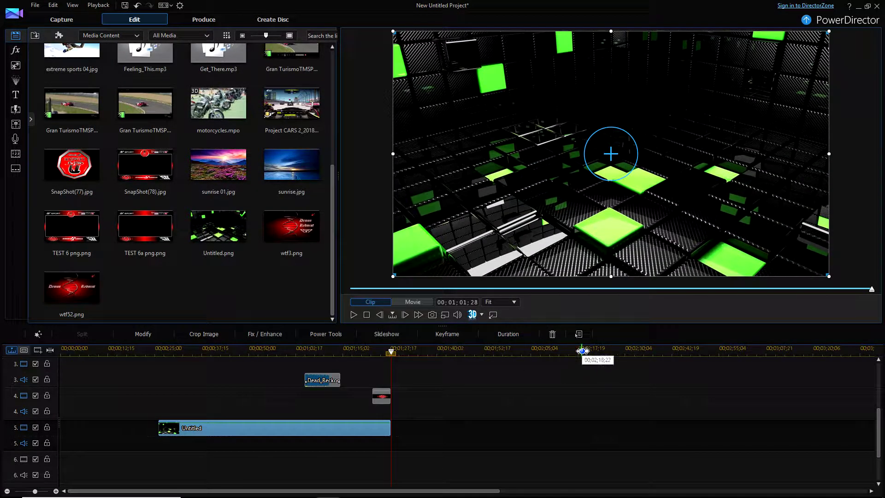
{"action": "left_click", "coordinate": [583, 352]}
{"action": "left_click", "coordinate": [616, 440]}
{"action": "right_click", "coordinate": [615, 430]}
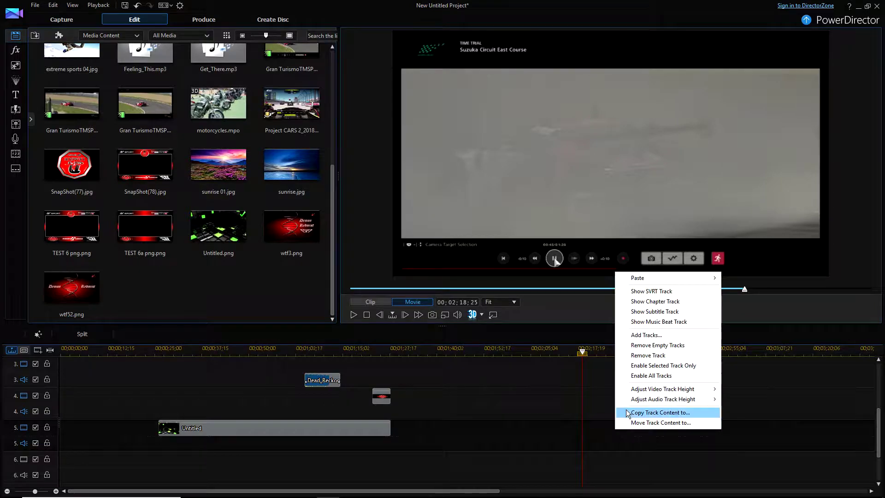
{"action": "mouse_move", "coordinate": [695, 277]}
{"action": "left_click", "coordinate": [750, 278]}
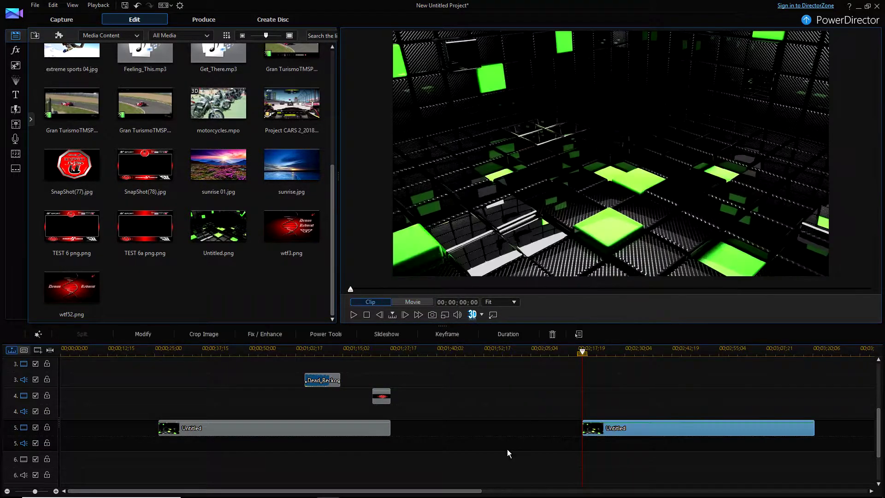
Step: Split the first racing clip on track 1 at about 21 and 51 seconds, and split Get_There at the 51-second point
{"action": "scroll", "coordinate": [509, 454], "scroll_direction": "up", "scroll_amount": 4}
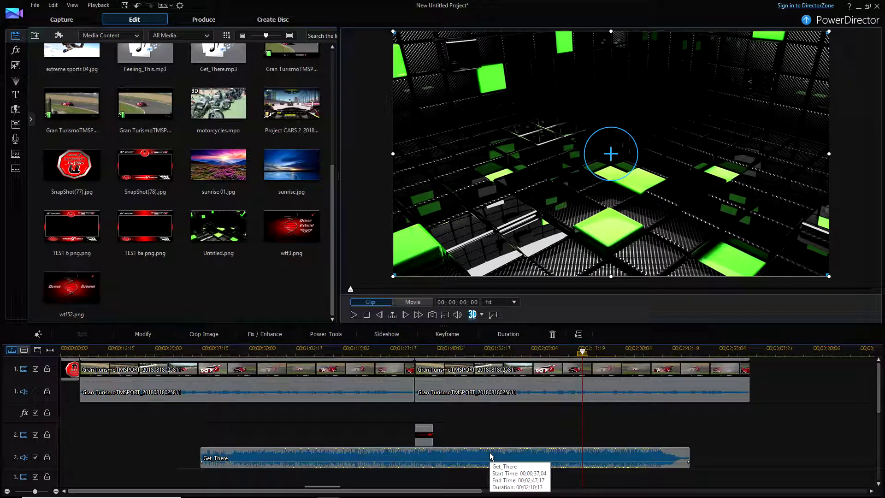
{"action": "left_click", "coordinate": [141, 351]}
{"action": "left_click", "coordinate": [141, 374]}
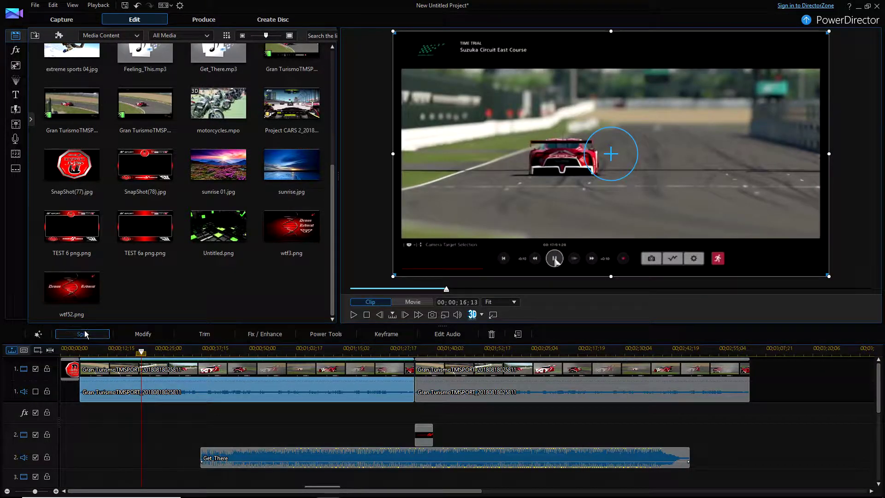
{"action": "left_click", "coordinate": [85, 334]}
{"action": "left_click", "coordinate": [253, 352]}
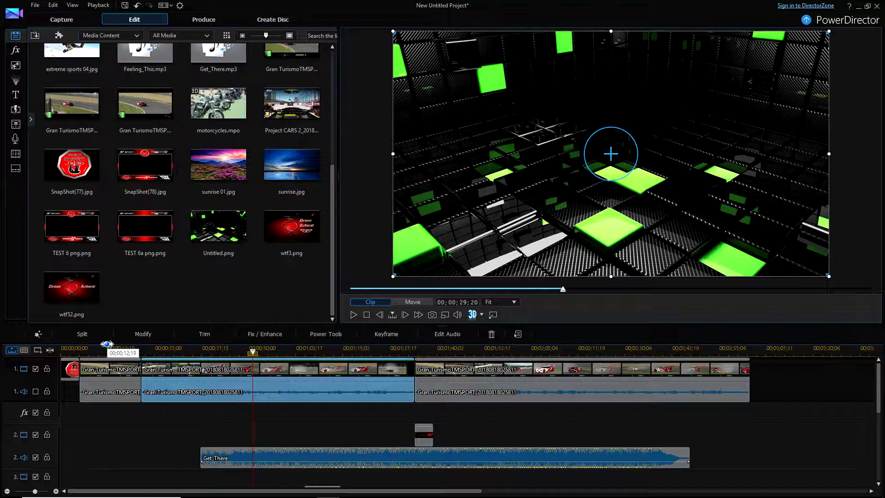
{"action": "left_click", "coordinate": [82, 333]}
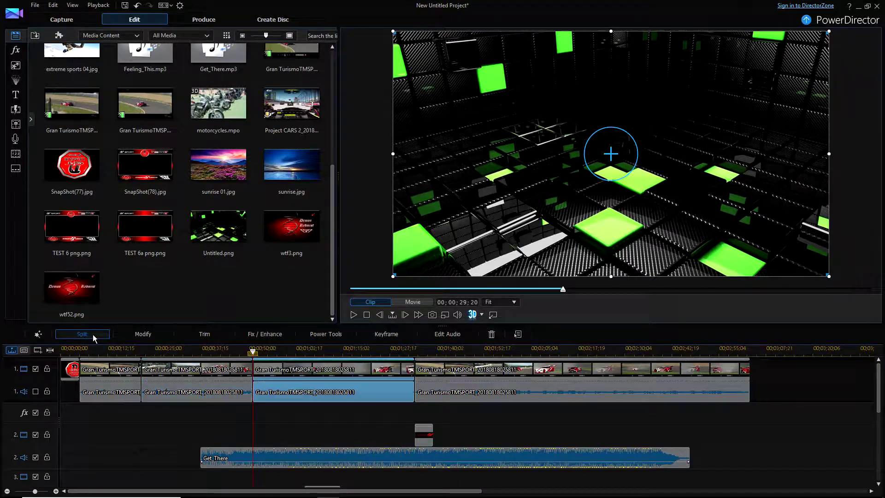
{"action": "left_click", "coordinate": [270, 453]}
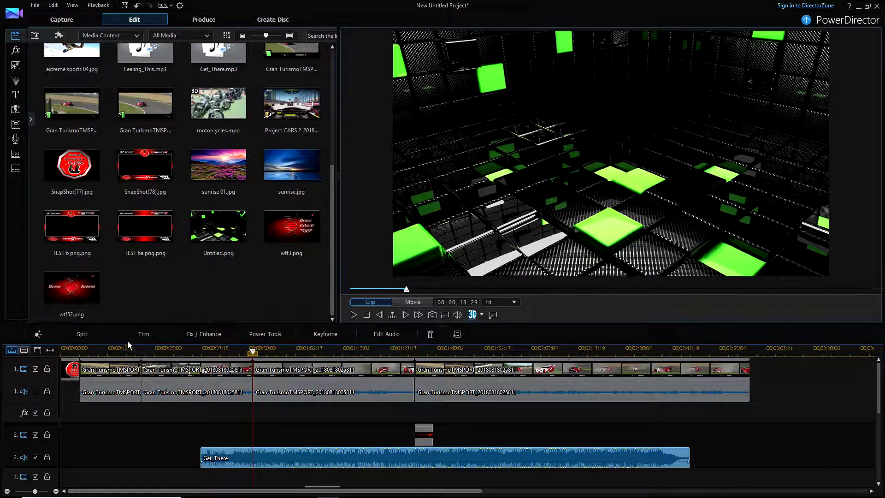
{"action": "left_click", "coordinate": [85, 334]}
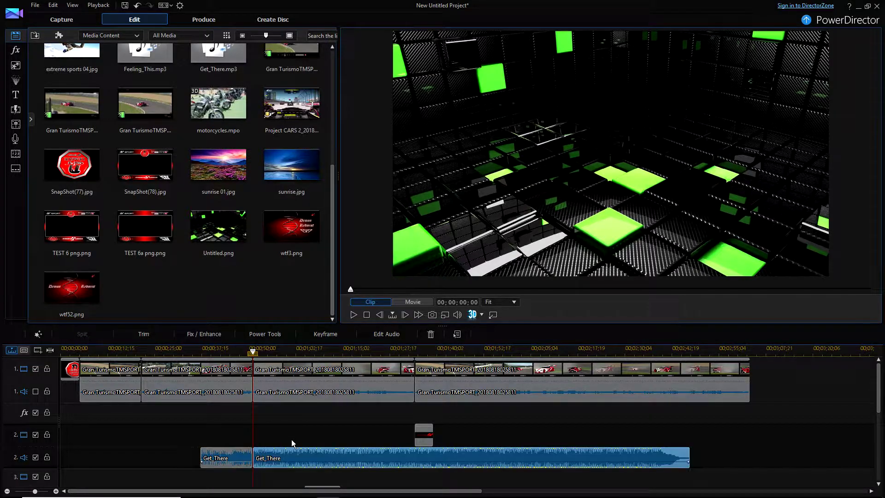
Step: Enlarge the timeline area to show all tracks and disable audio track 2
{"action": "scroll", "coordinate": [292, 441], "scroll_direction": "down", "scroll_amount": 4}
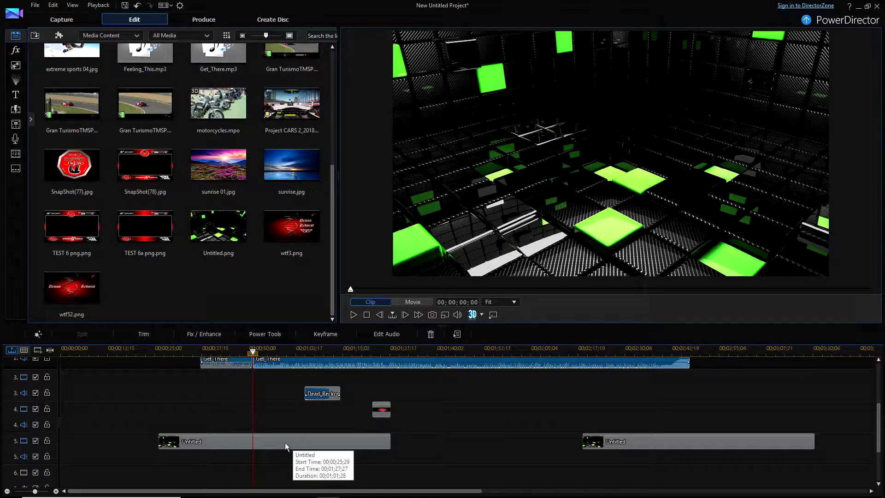
{"action": "scroll", "coordinate": [285, 443], "scroll_direction": "up", "scroll_amount": 4}
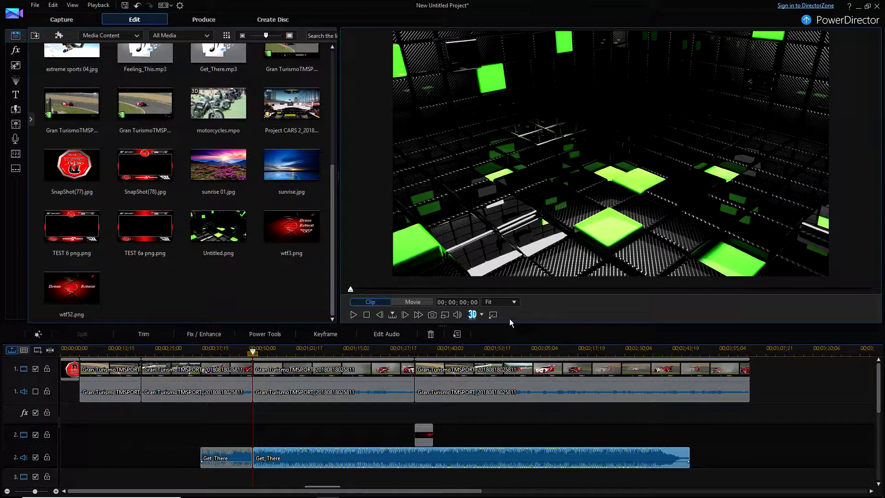
{"action": "left_click_drag", "start_coordinate": [443, 326], "coordinate": [444, 150]}
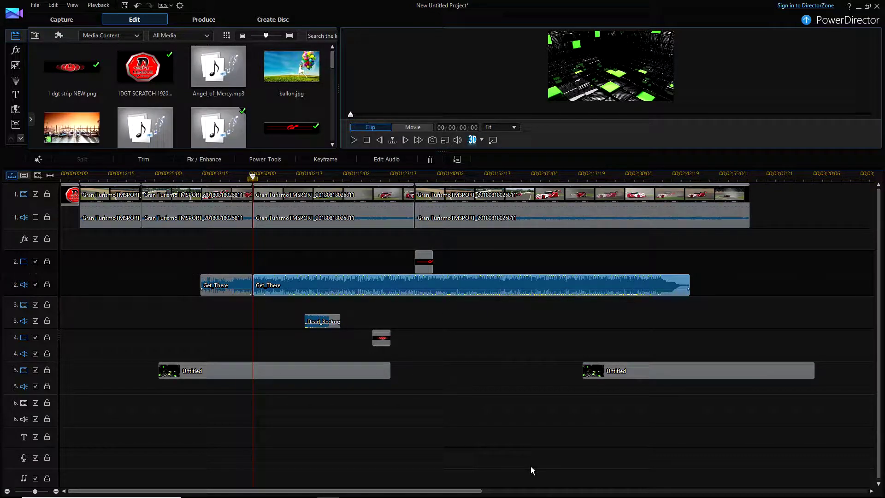
{"action": "left_click", "coordinate": [36, 284]}
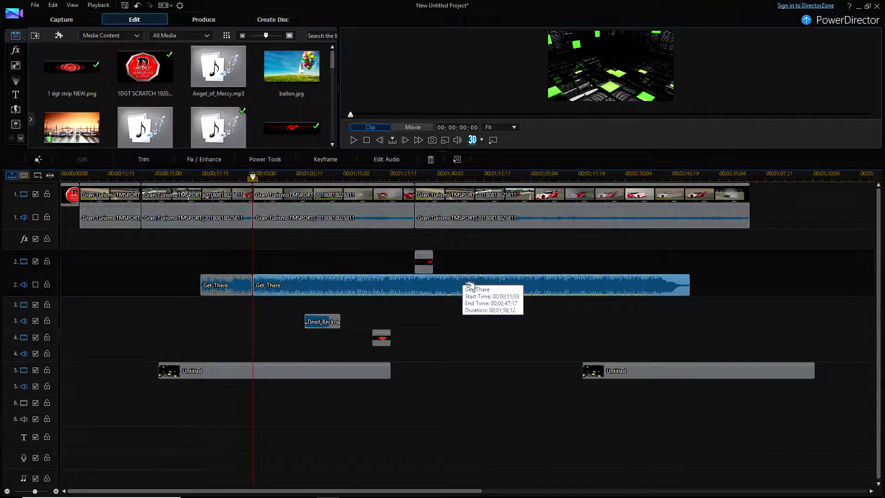
Step: Shrink the first Untitled image in the preview to about a third of the frame width at the bottom centre
{"action": "left_click", "coordinate": [318, 374]}
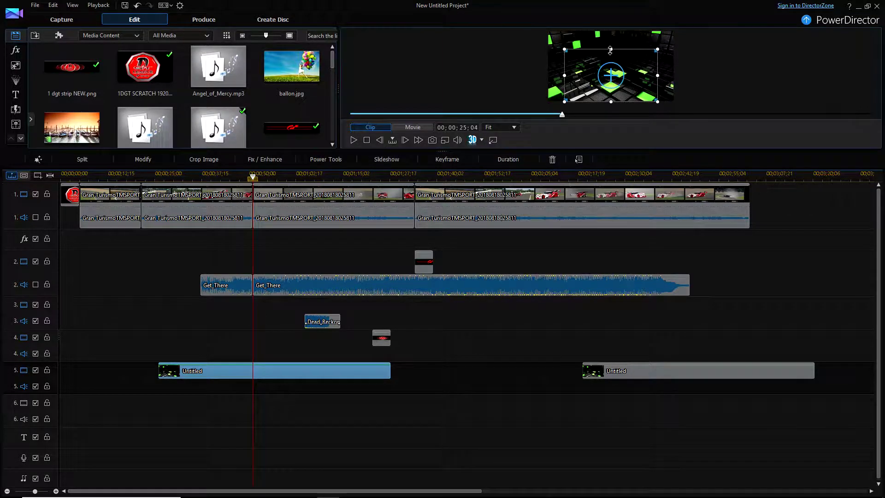
{"action": "left_click_drag", "start_coordinate": [610, 50], "coordinate": [611, 78]}
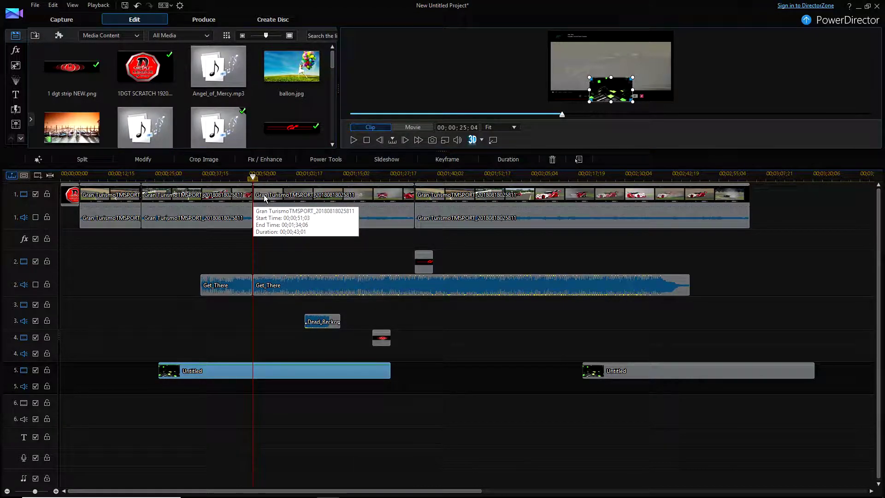
Step: Remove the first Get_There segment from audio track 2 and leave the gap
{"action": "left_click", "coordinate": [226, 282]}
{"action": "right_click", "coordinate": [226, 283]}
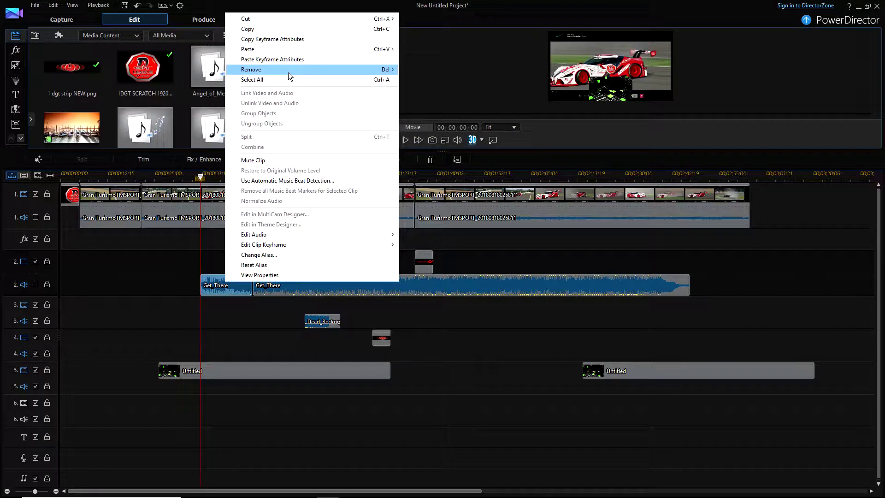
{"action": "mouse_move", "coordinate": [289, 73]}
{"action": "left_click", "coordinate": [424, 68]}
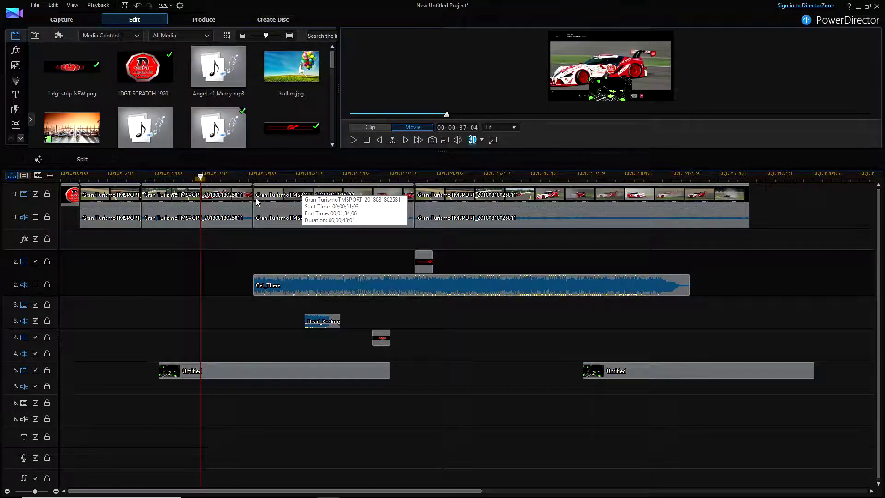
Step: Split the second racing segment on track 1 at about 35 and 38 seconds to isolate a short piece
{"action": "left_click", "coordinate": [191, 198]}
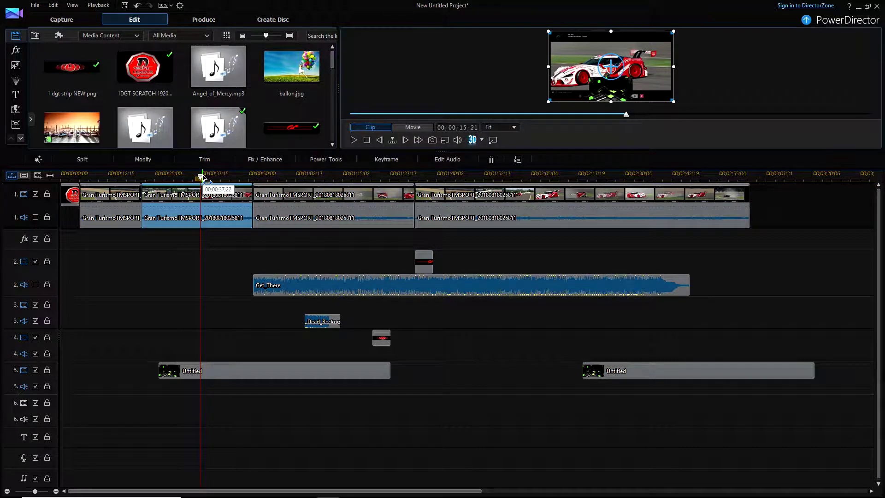
{"action": "left_click_drag", "start_coordinate": [202, 176], "coordinate": [192, 178]}
{"action": "left_click", "coordinate": [235, 196]}
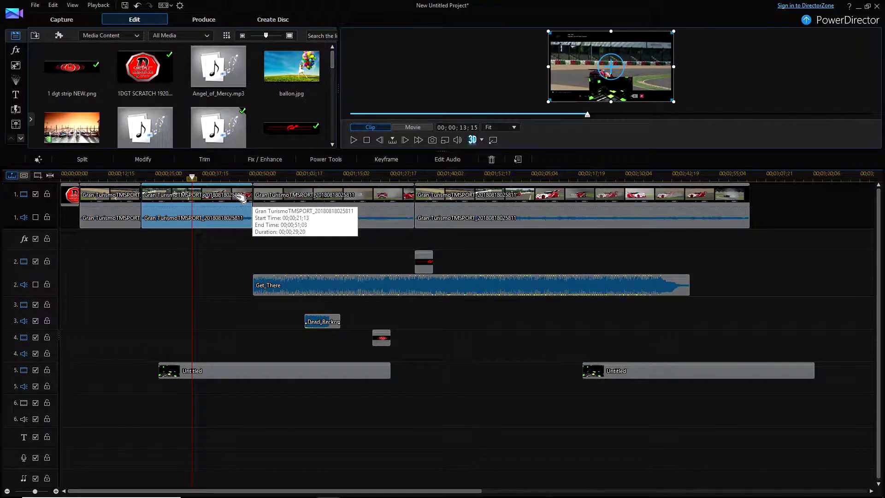
{"action": "left_click", "coordinate": [83, 160]}
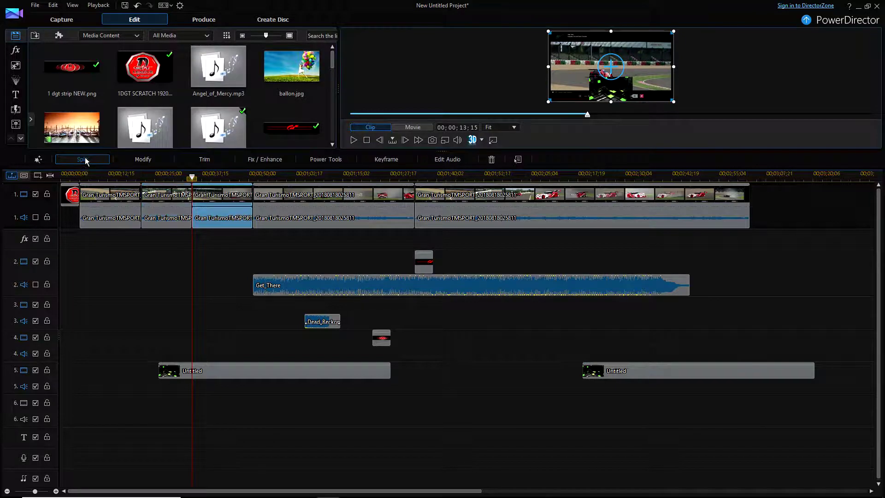
{"action": "left_click_drag", "start_coordinate": [198, 178], "coordinate": [203, 178]}
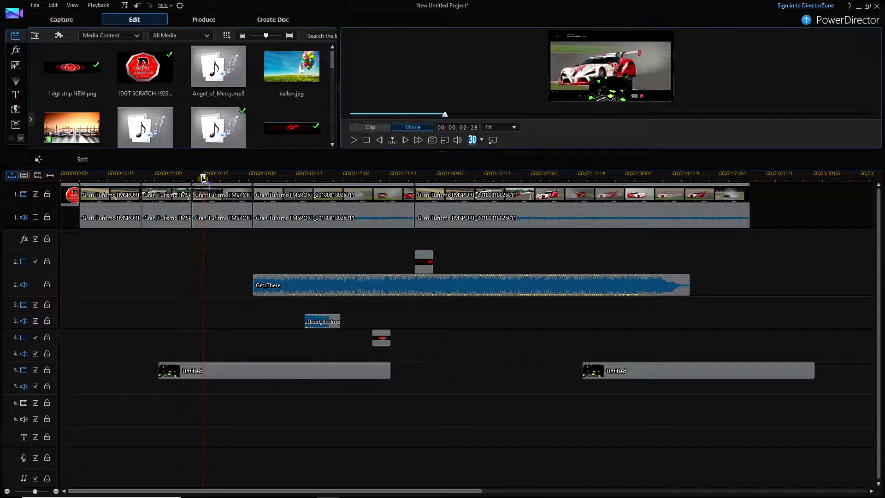
{"action": "left_click", "coordinate": [219, 198]}
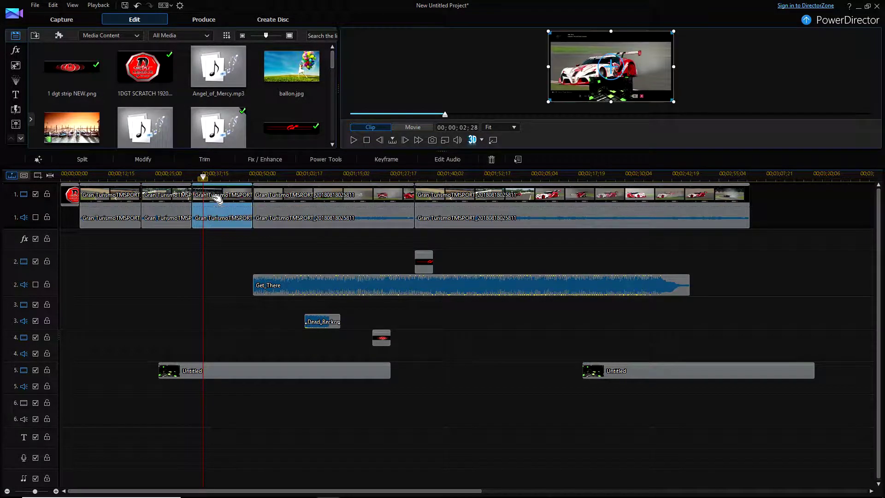
{"action": "left_click", "coordinate": [89, 162]}
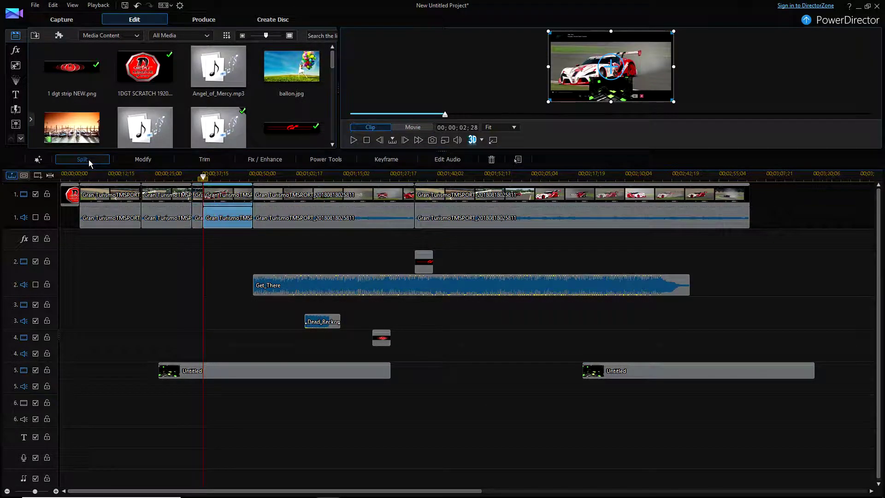
Step: Remove the short racing piece at 35 seconds with Remove and Fill Gap, and undo the removal
{"action": "left_click", "coordinate": [198, 195]}
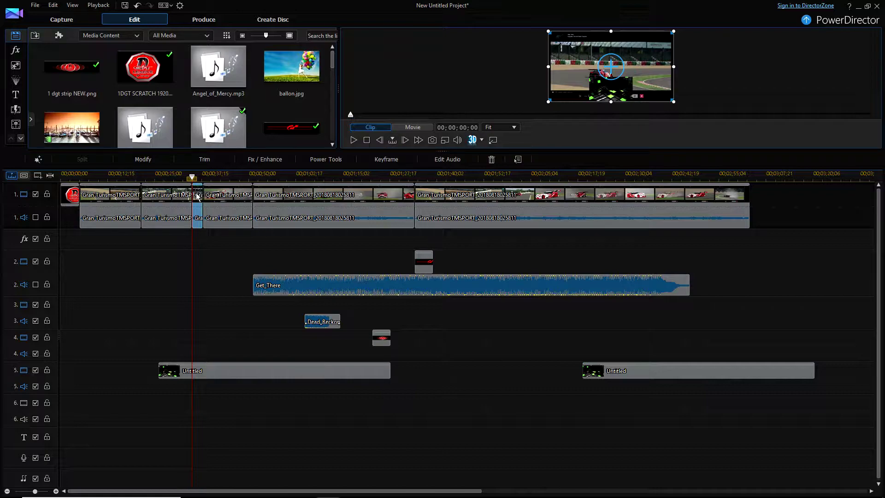
{"action": "right_click", "coordinate": [199, 195]}
{"action": "mouse_move", "coordinate": [232, 226]}
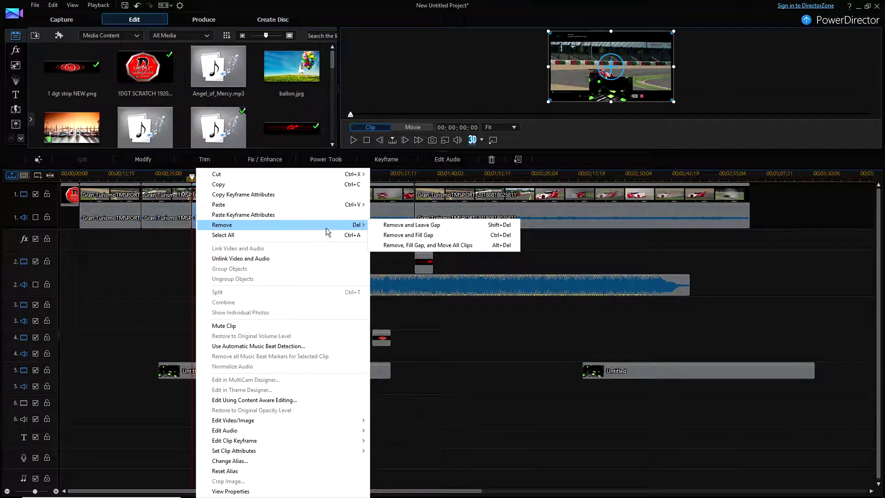
{"action": "left_click", "coordinate": [416, 236]}
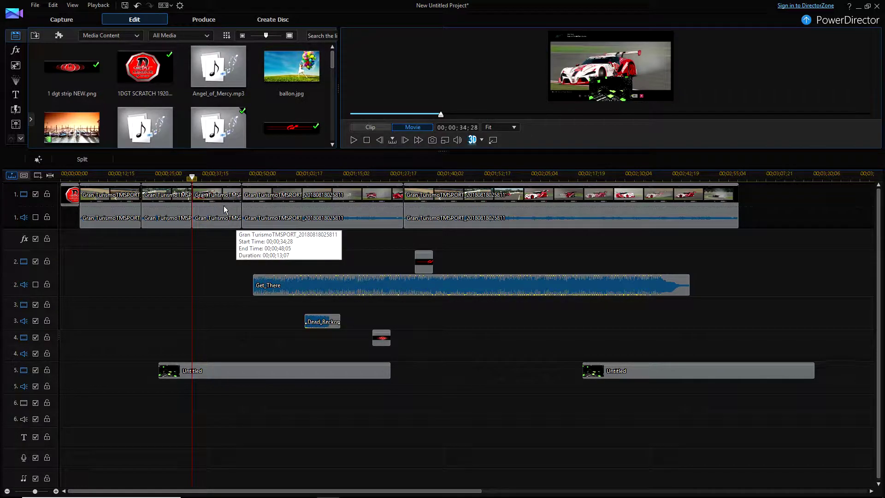
{"action": "left_click", "coordinate": [137, 5]}
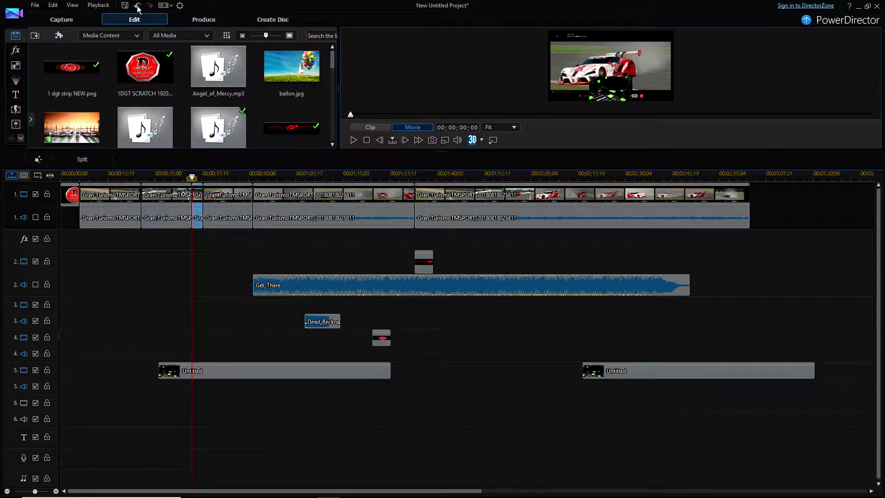
Step: Remove the short racing piece with Remove, Fill Gap, and Move All Clips, and undo it
{"action": "right_click", "coordinate": [200, 197]}
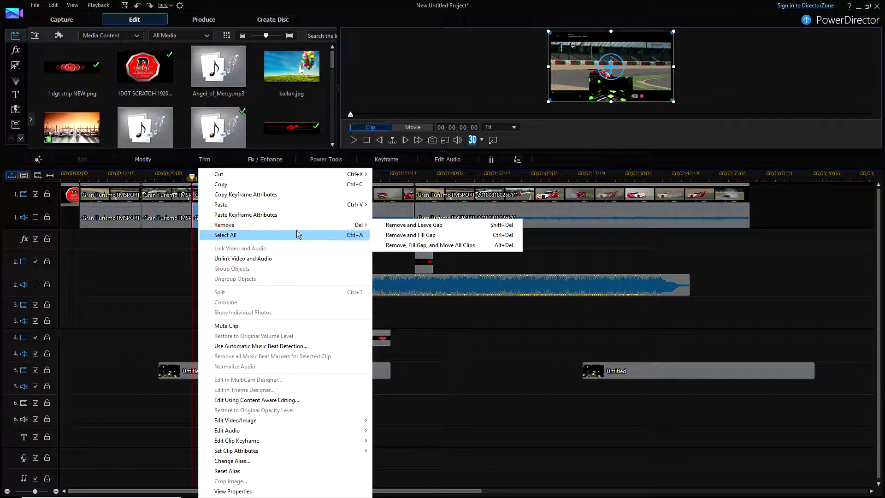
{"action": "mouse_move", "coordinate": [350, 225]}
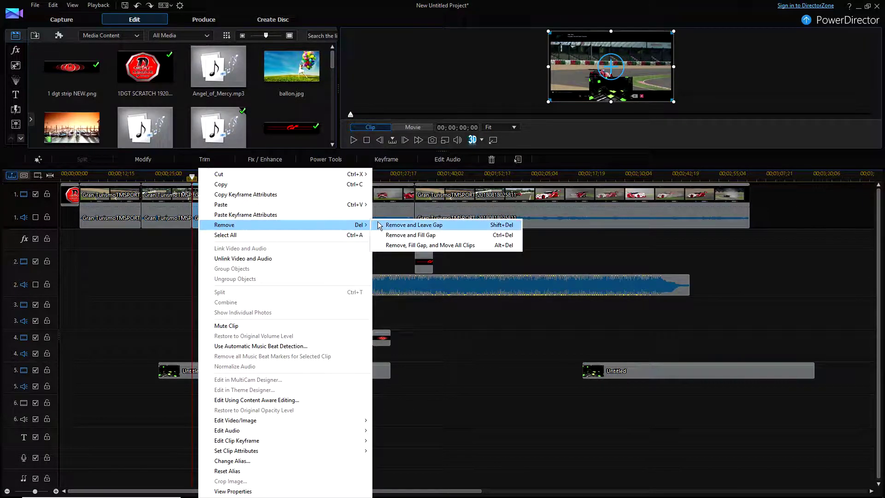
{"action": "left_click", "coordinate": [404, 246]}
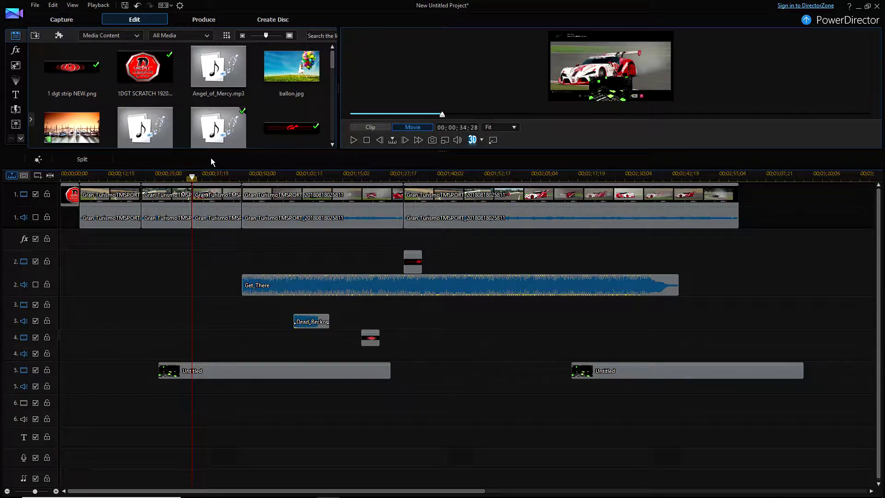
{"action": "left_click", "coordinate": [138, 6]}
Step: Remove the short racing piece at 35 seconds on track 1 with Remove and Leave Gap
{"action": "left_click", "coordinate": [198, 198]}
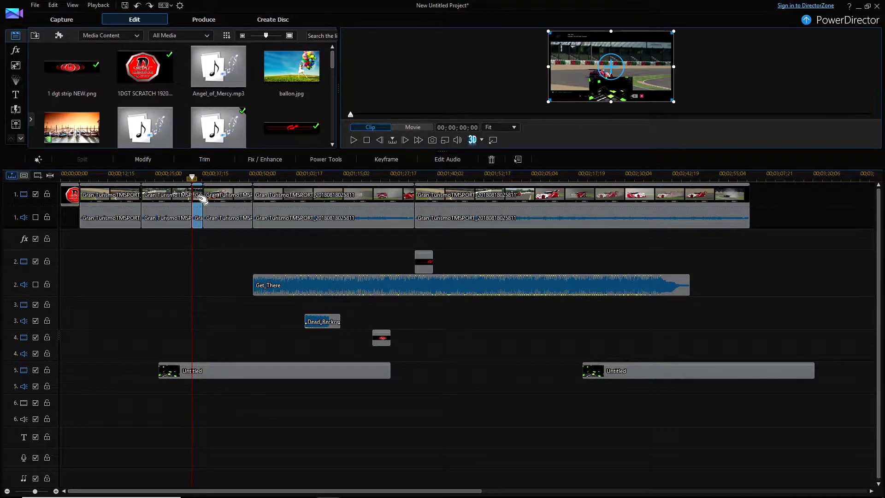
{"action": "right_click", "coordinate": [201, 198]}
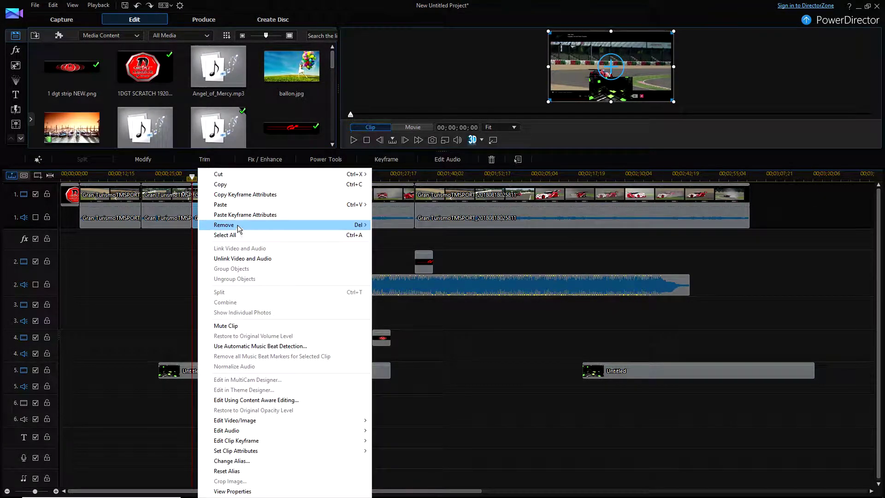
{"action": "mouse_move", "coordinate": [239, 228]}
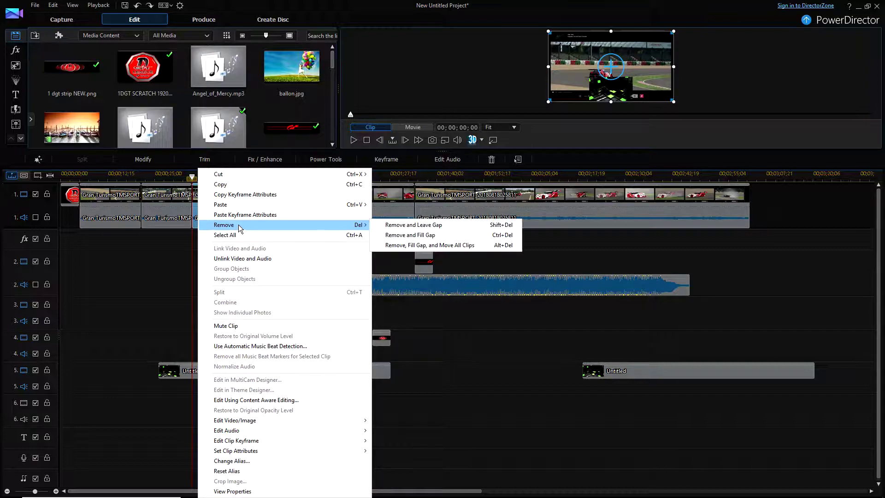
{"action": "left_click", "coordinate": [397, 225]}
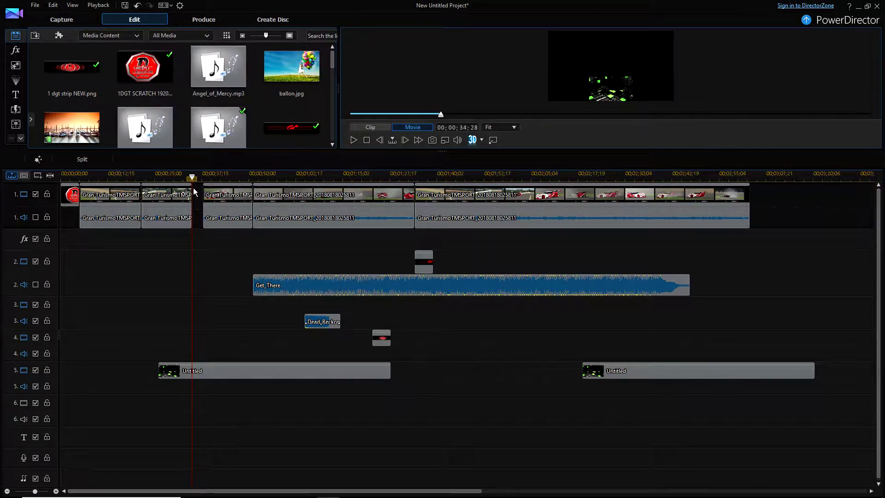
Step: Split the first Untitled clip on track 5 at 00;00;34;28 and 00;00;37;26, in line with both edges of the track 1 gap
{"action": "left_click", "coordinate": [167, 372]}
{"action": "left_click_drag", "start_coordinate": [425, 114], "coordinate": [187, 203]}
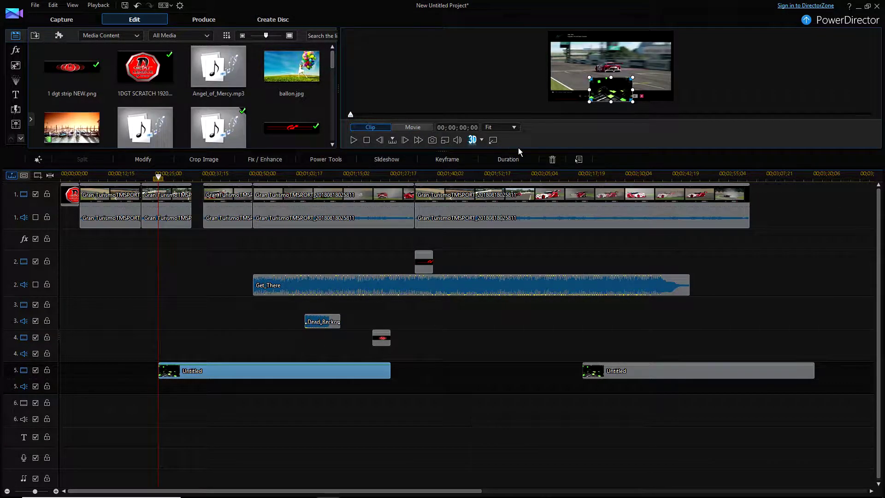
{"action": "left_click_drag", "start_coordinate": [355, 115], "coordinate": [883, 131]}
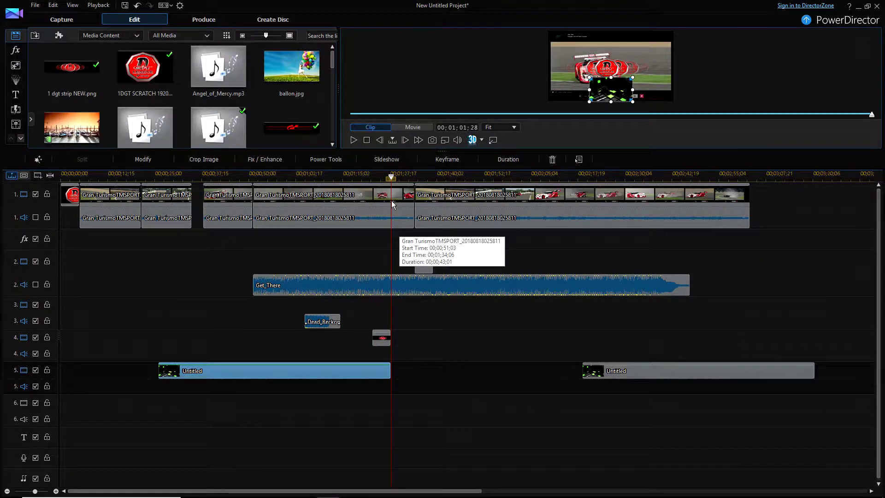
{"action": "left_click", "coordinate": [172, 196]}
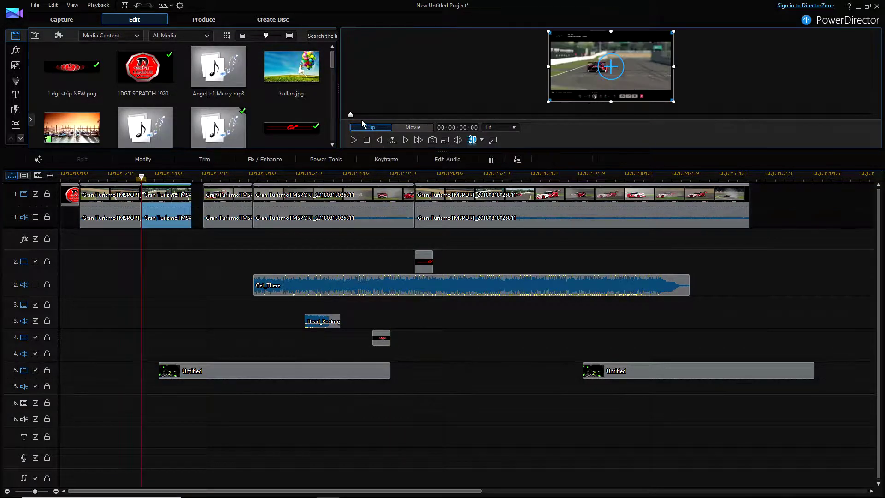
{"action": "left_click_drag", "start_coordinate": [351, 115], "coordinate": [872, 115]}
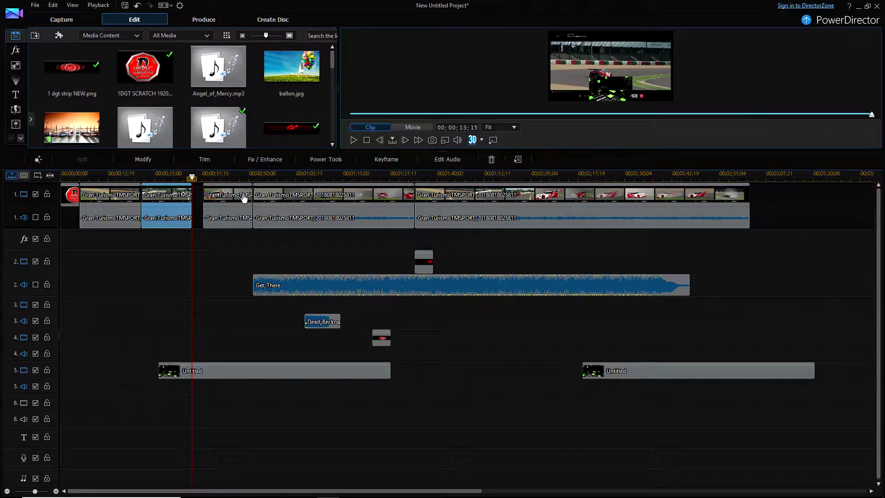
{"action": "left_click", "coordinate": [207, 370]}
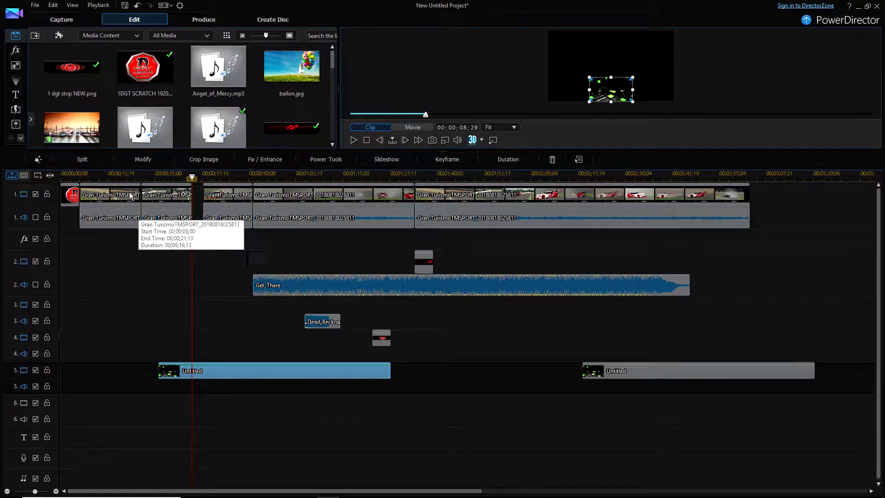
{"action": "left_click", "coordinate": [90, 160]}
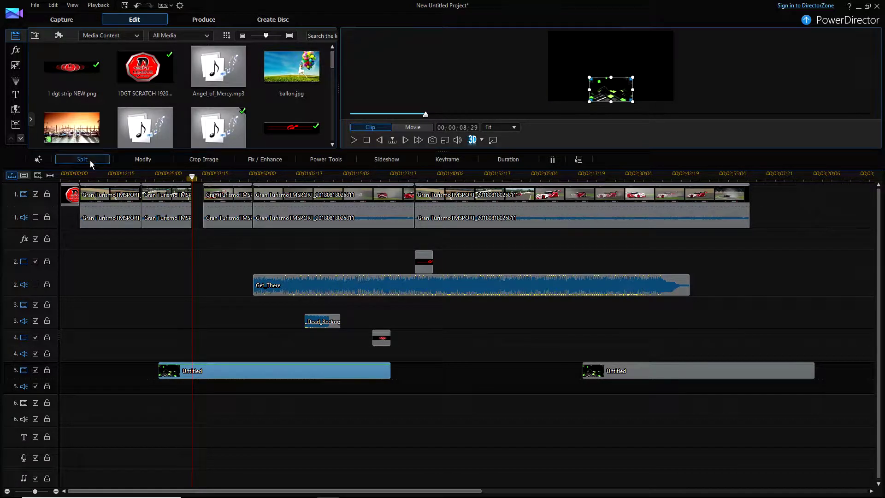
{"action": "left_click", "coordinate": [215, 197]}
{"action": "left_click", "coordinate": [222, 375]}
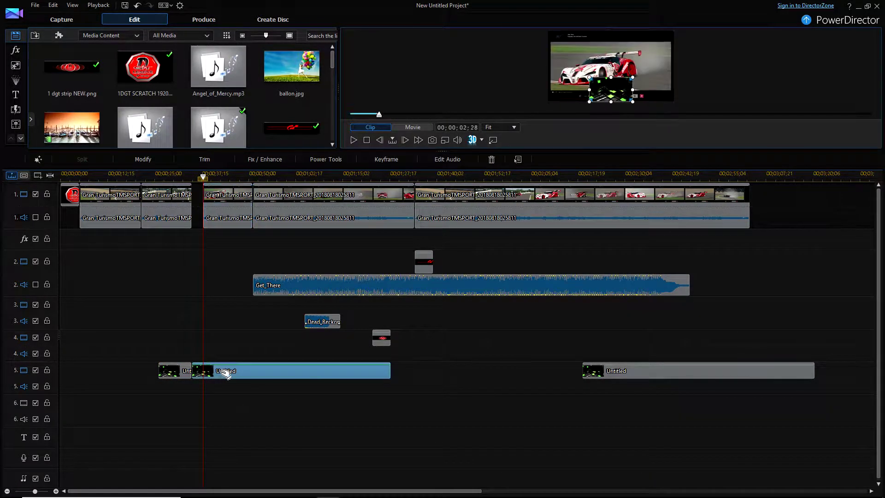
{"action": "left_click", "coordinate": [82, 159]}
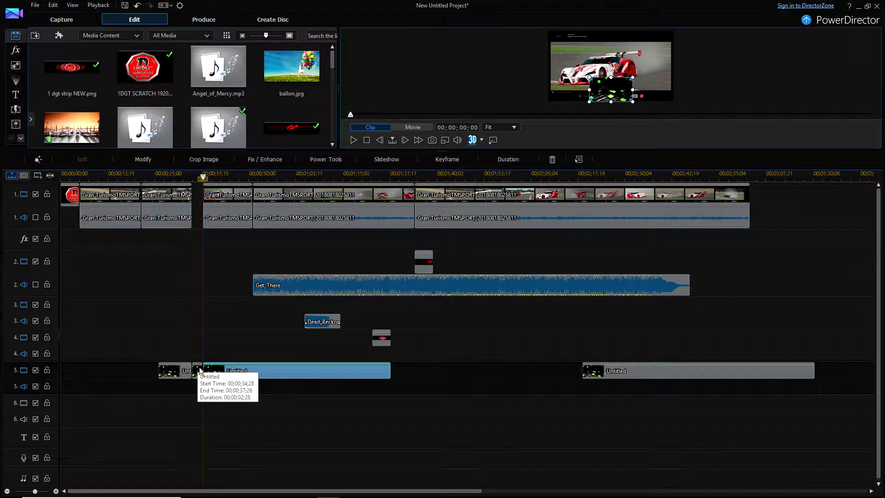
Step: Remove the short Untitled piece beneath the track 1 gap with Remove and Leave Gap
{"action": "left_click", "coordinate": [198, 371]}
{"action": "right_click", "coordinate": [201, 372]}
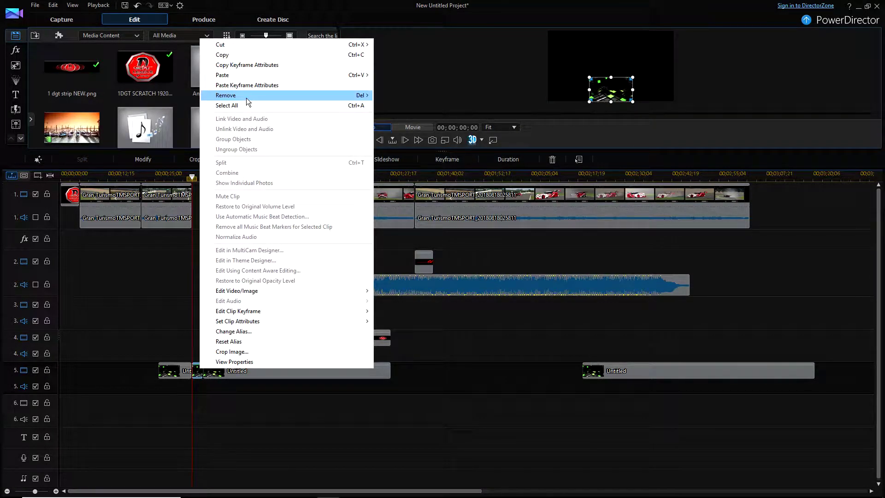
{"action": "mouse_move", "coordinate": [246, 98]}
{"action": "left_click", "coordinate": [412, 95]}
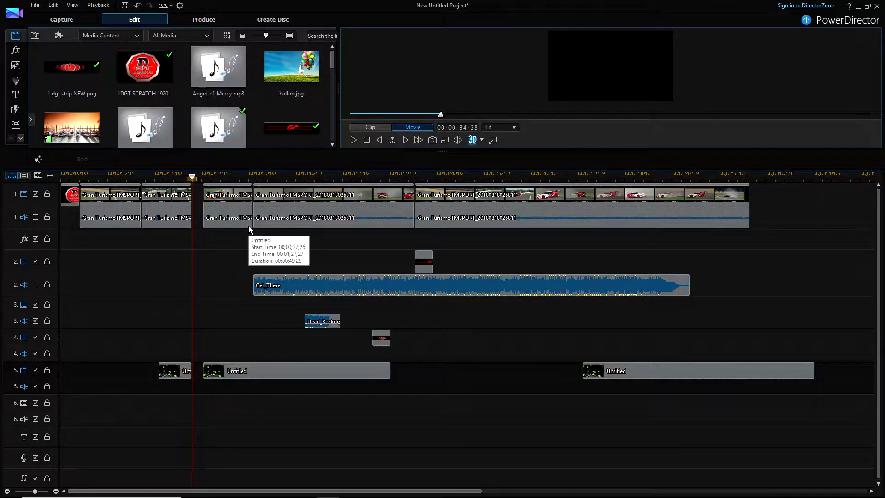
Step: Select all clips, deselect those before the gap on tracks 1 and 5, and shift the rest earlier together to close the gap
{"action": "left_click", "coordinate": [240, 198]}
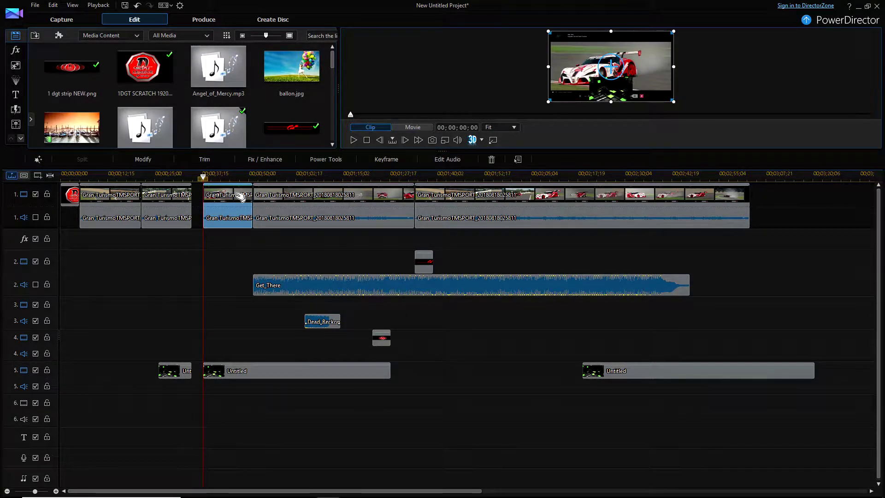
{"action": "right_click", "coordinate": [240, 197]}
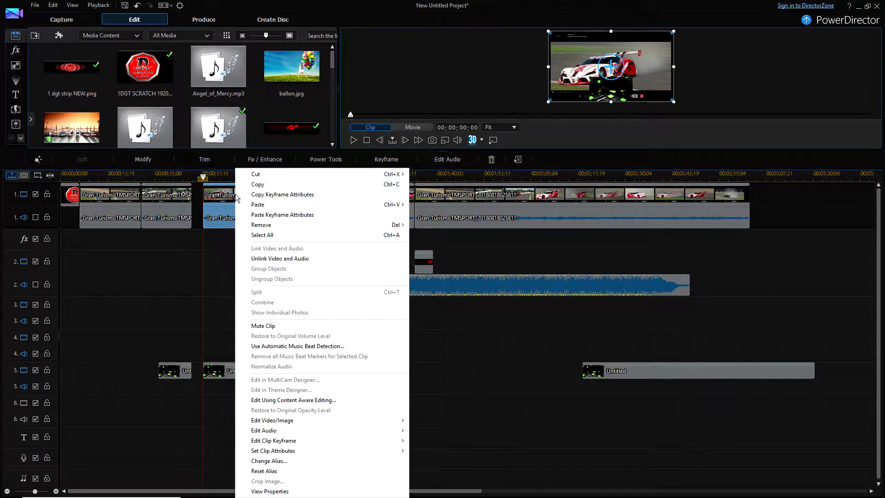
{"action": "left_click", "coordinate": [291, 236]}
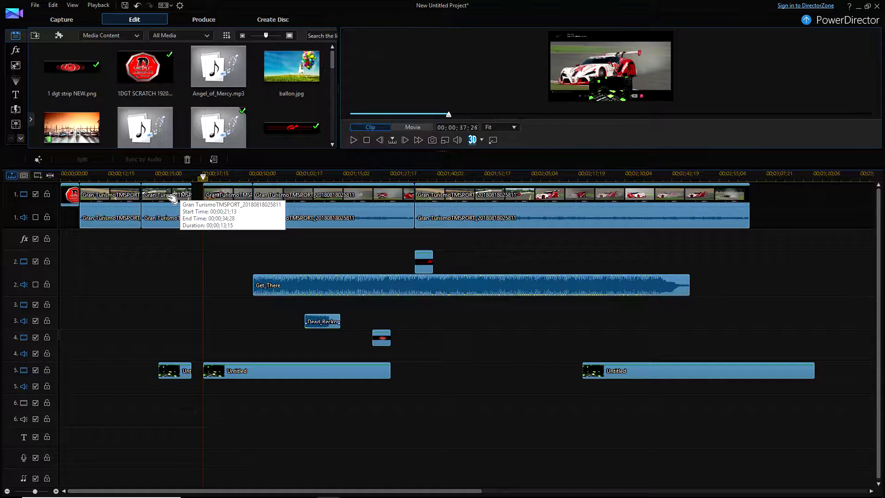
{"action": "key", "text": "Home"}
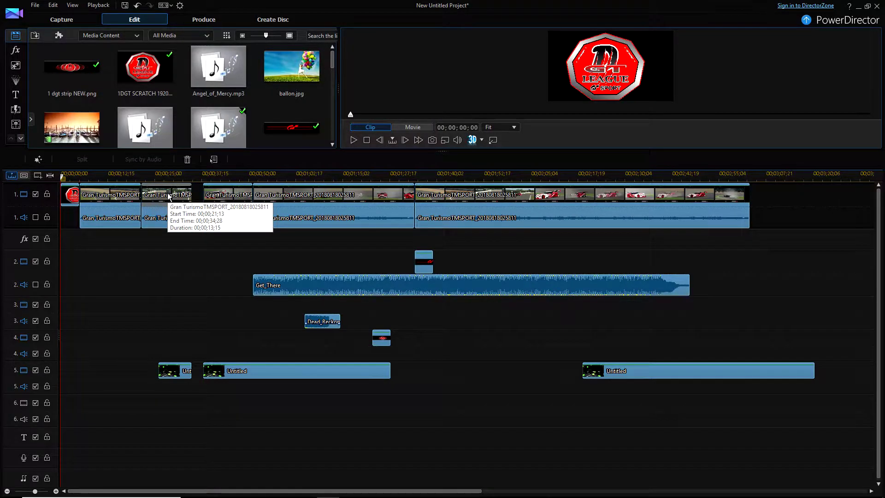
{"action": "left_click", "coordinate": [127, 197], "text": "ctrl"}
{"action": "left_click", "coordinate": [70, 195], "text": "ctrl"}
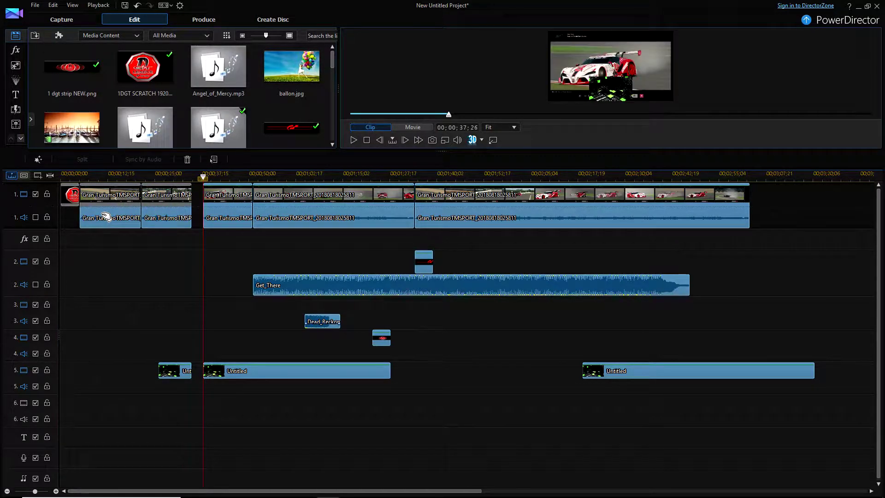
{"action": "left_click", "coordinate": [121, 216], "text": "ctrl"}
{"action": "left_click", "coordinate": [154, 217], "text": "ctrl"}
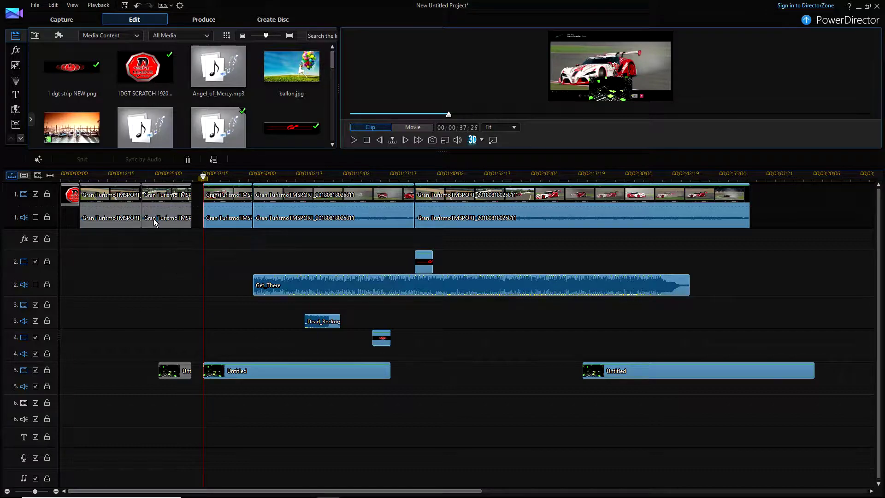
{"action": "left_click_drag", "start_coordinate": [230, 196], "coordinate": [219, 197]}
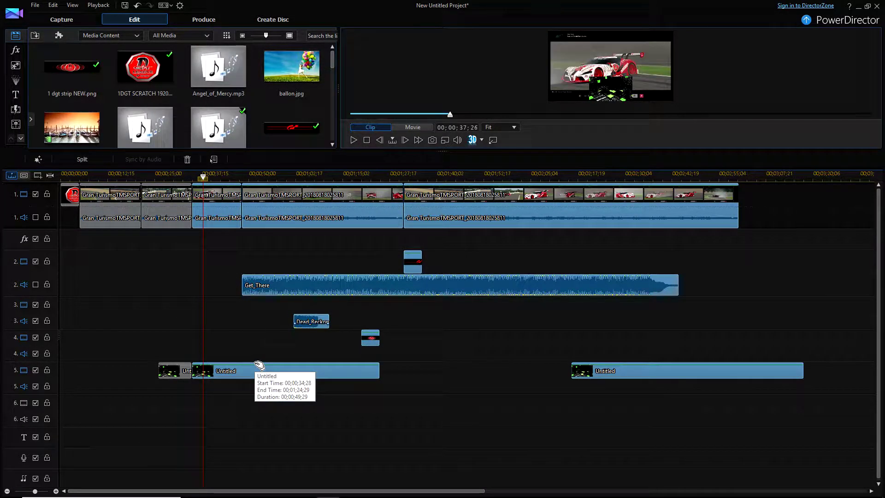